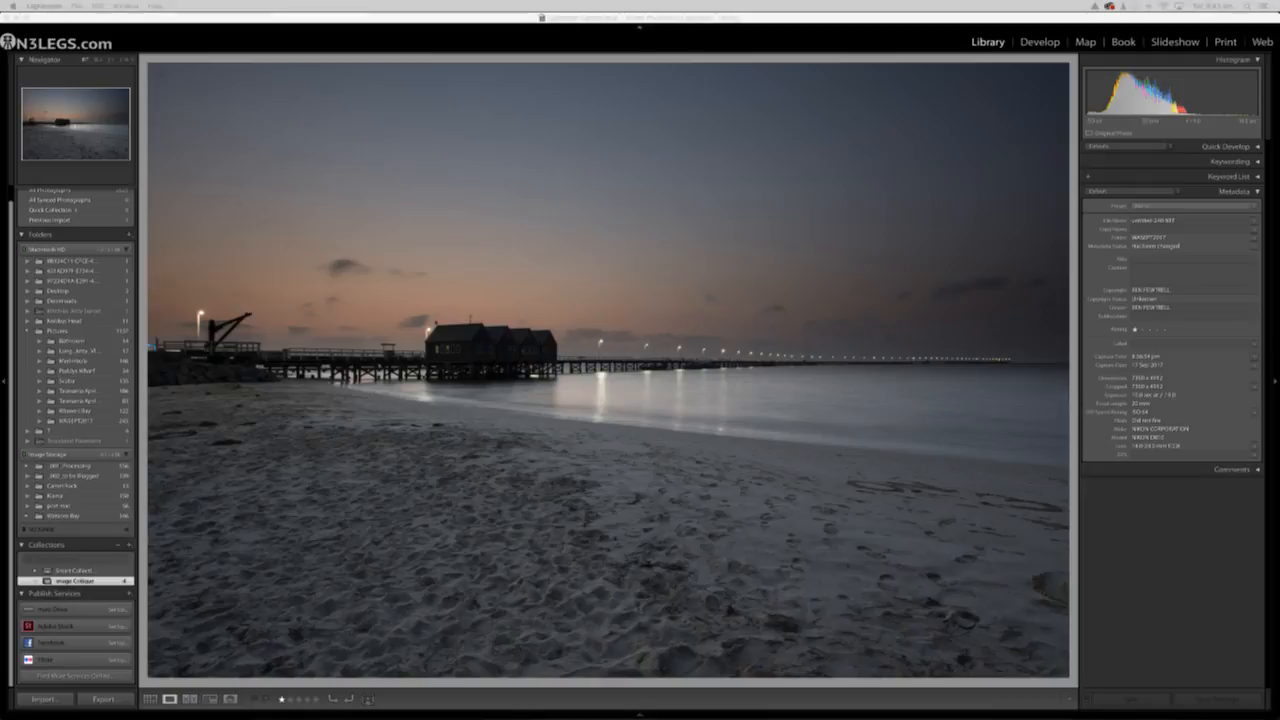
Open the jetty photo in the Develop module
{"action": "left_click", "coordinate": [1041, 45]}
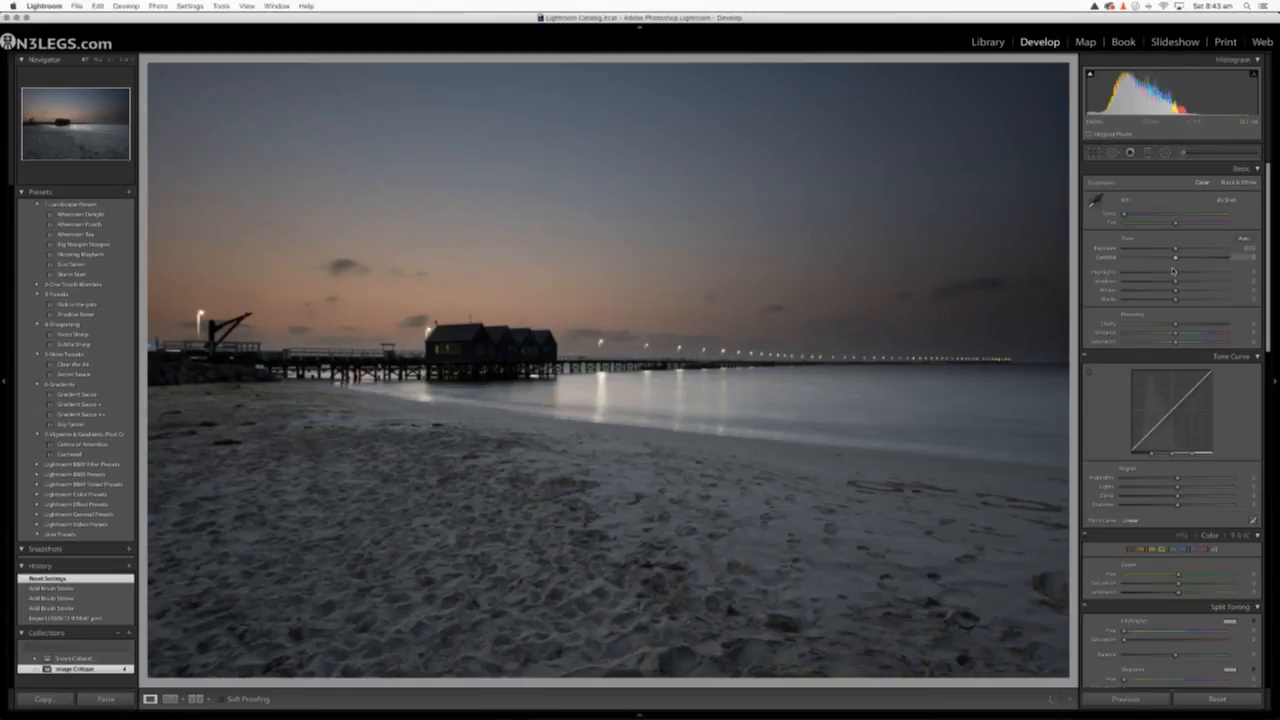
Try brightening the sheds with Highlights at -100 and Shadows at +100, and return both settings to neutral
{"action": "left_click_drag", "start_coordinate": [1175, 281], "coordinate": [1120, 275]}
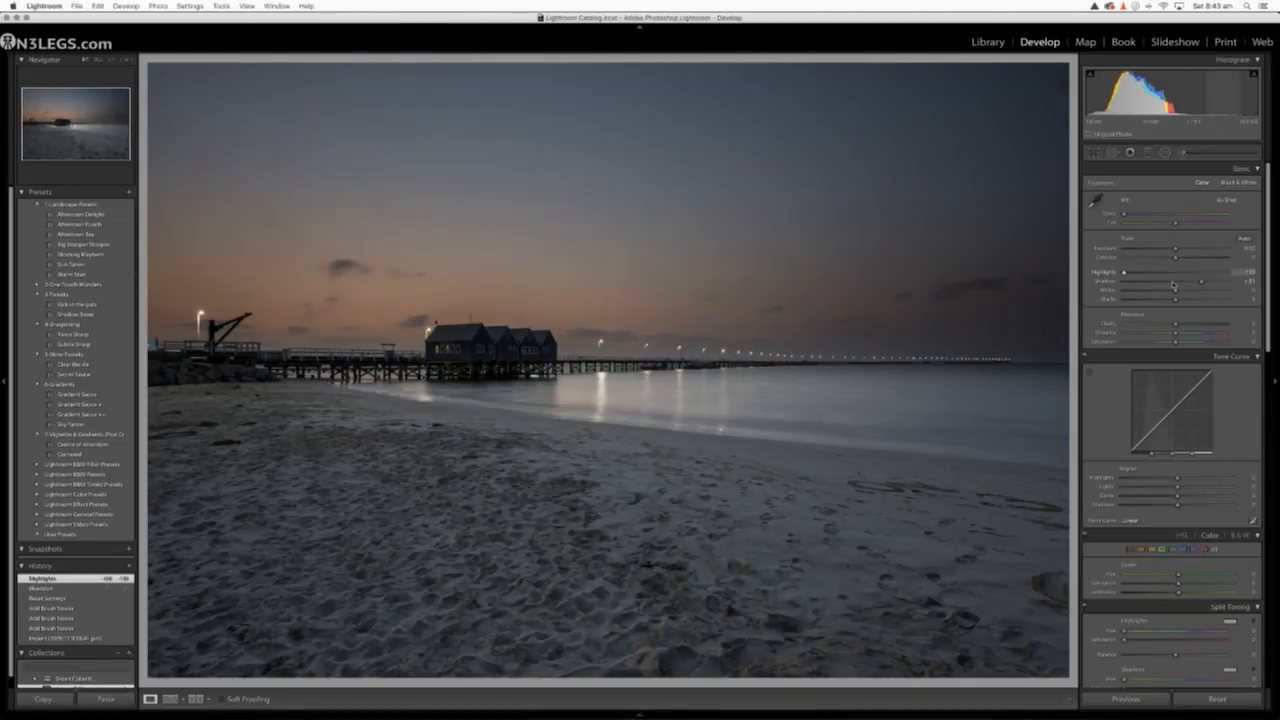
{"action": "mouse_move", "coordinate": [1201, 281]}
{"action": "left_mouse_down"}
{"action": "mouse_move", "coordinate": [1240, 281]}
{"action": "mouse_move", "coordinate": [1226, 281]}
{"action": "left_mouse_up"}
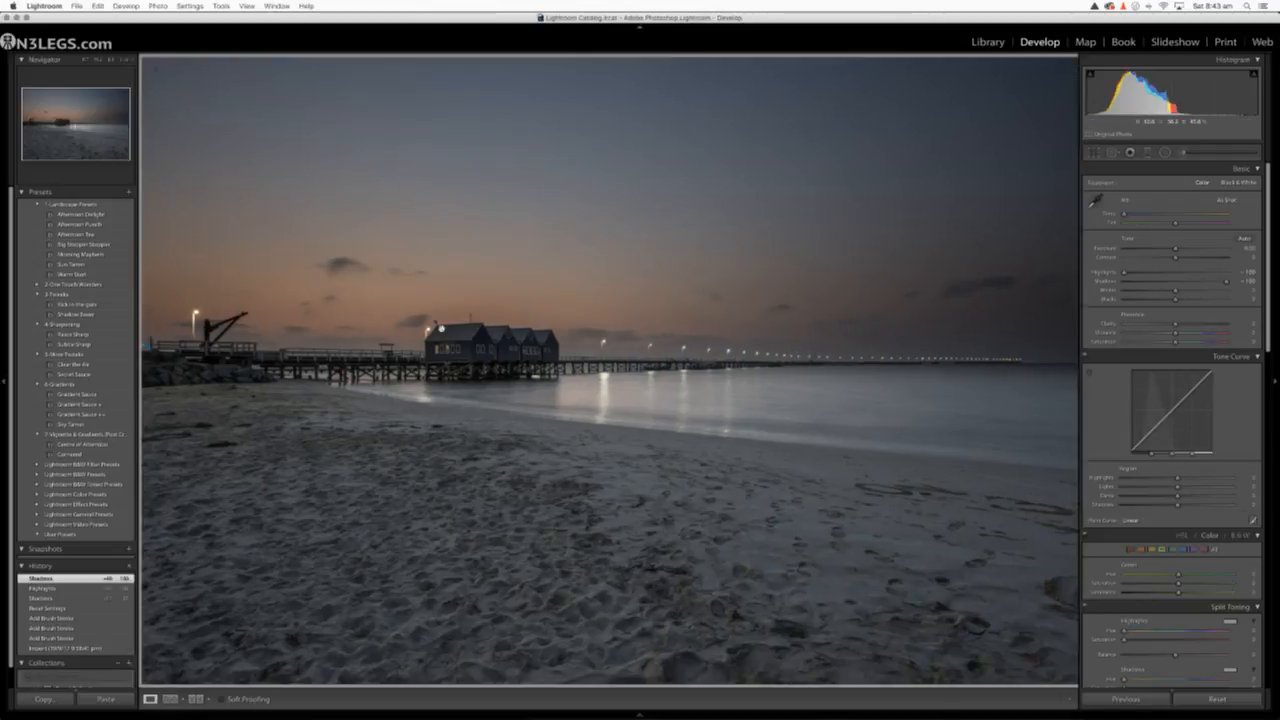
{"action": "left_click", "coordinate": [411, 330]}
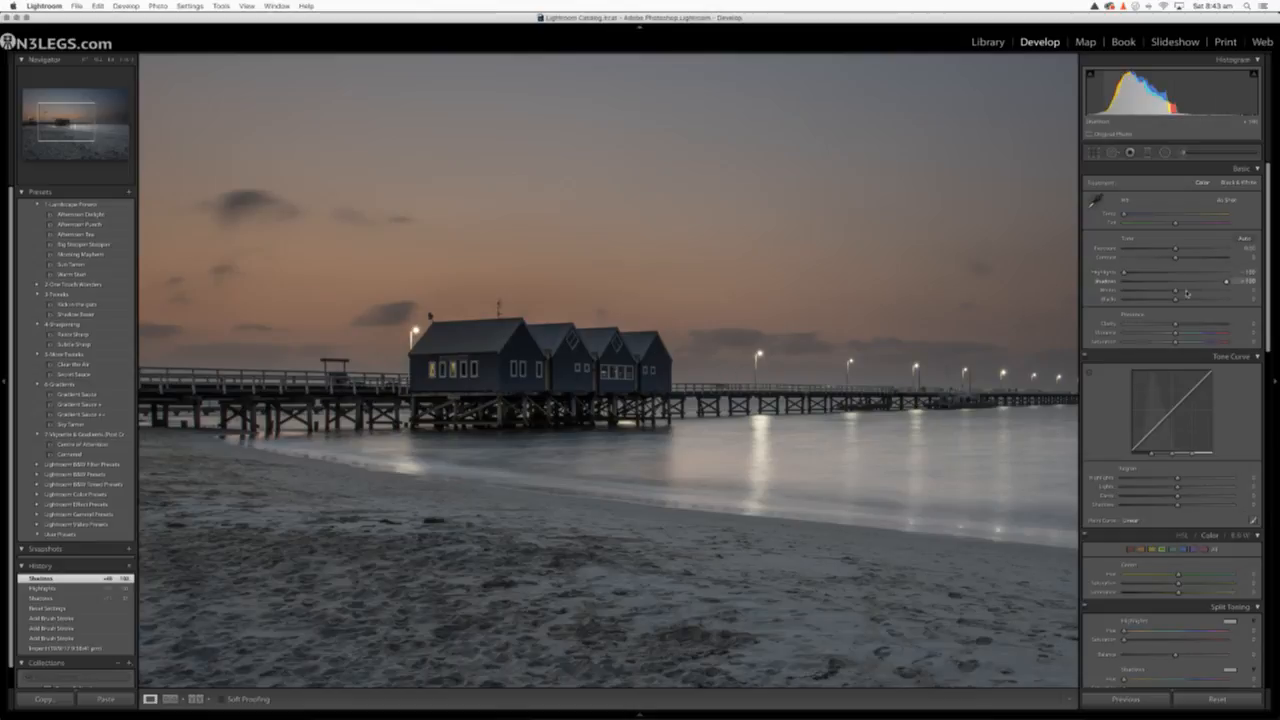
{"action": "left_click_drag", "start_coordinate": [1226, 283], "coordinate": [1176, 286]}
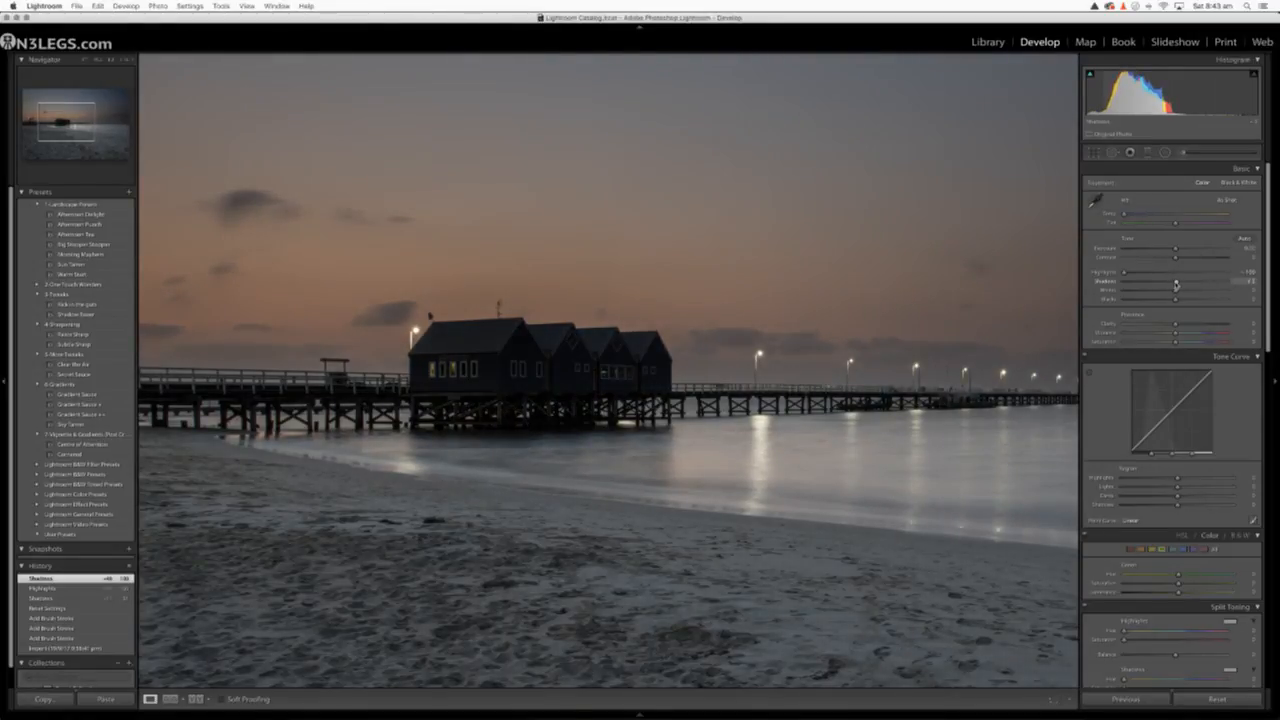
{"action": "double_click", "coordinate": [1125, 272]}
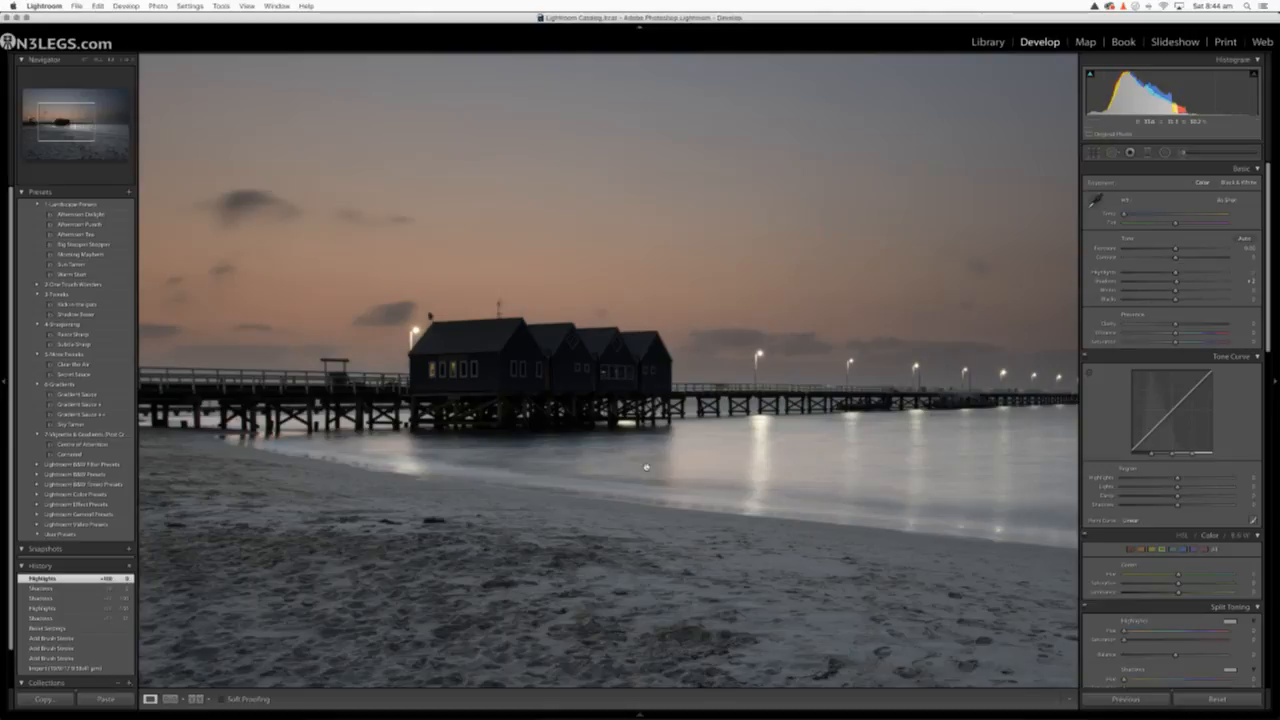
Zoom in closely on the jetty sheds and activate the Adjustment Brush with the selected mask overlay shown
{"action": "left_click", "coordinate": [471, 353]}
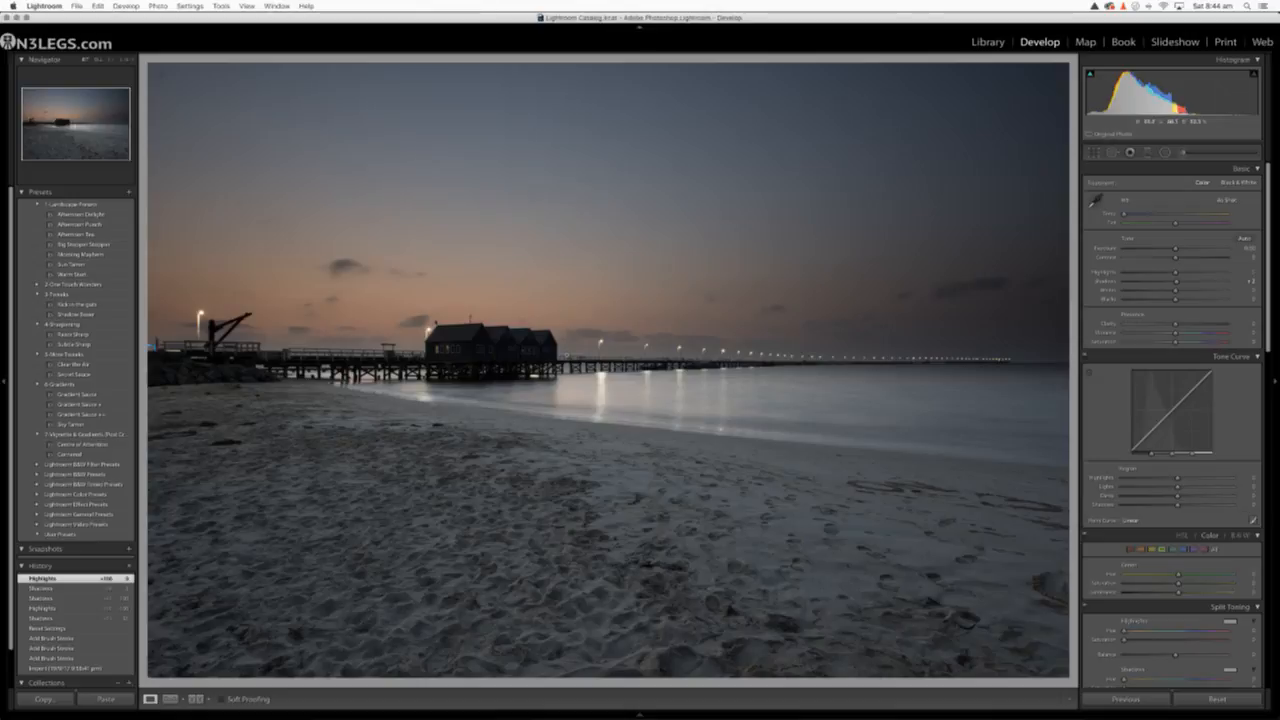
{"action": "left_click", "coordinate": [432, 332]}
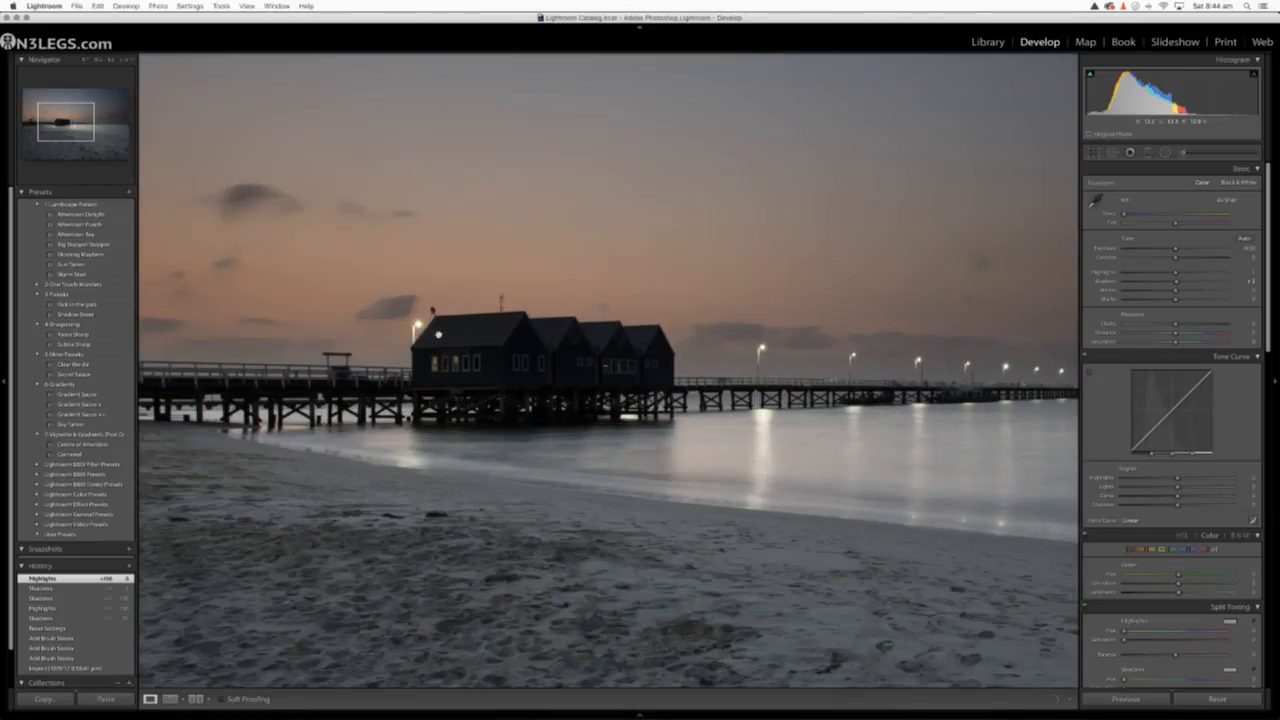
{"action": "left_click_drag", "start_coordinate": [478, 366], "coordinate": [575, 384]}
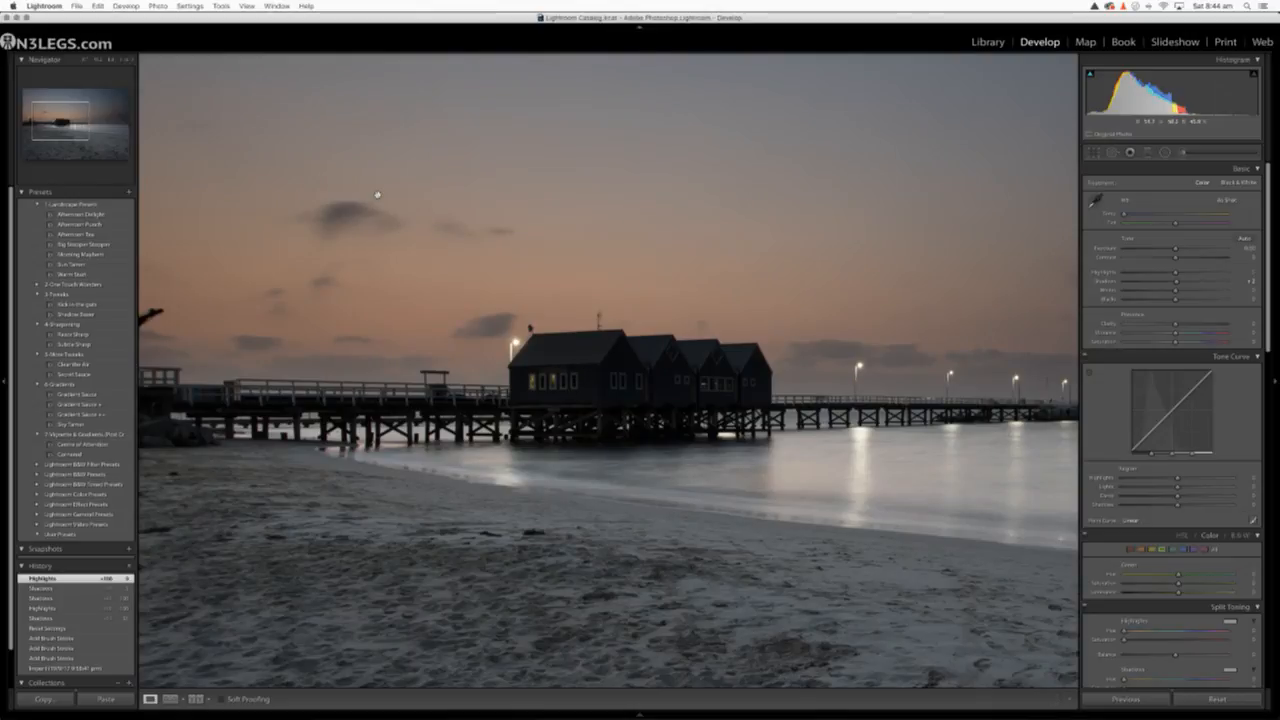
{"action": "left_click", "coordinate": [133, 60]}
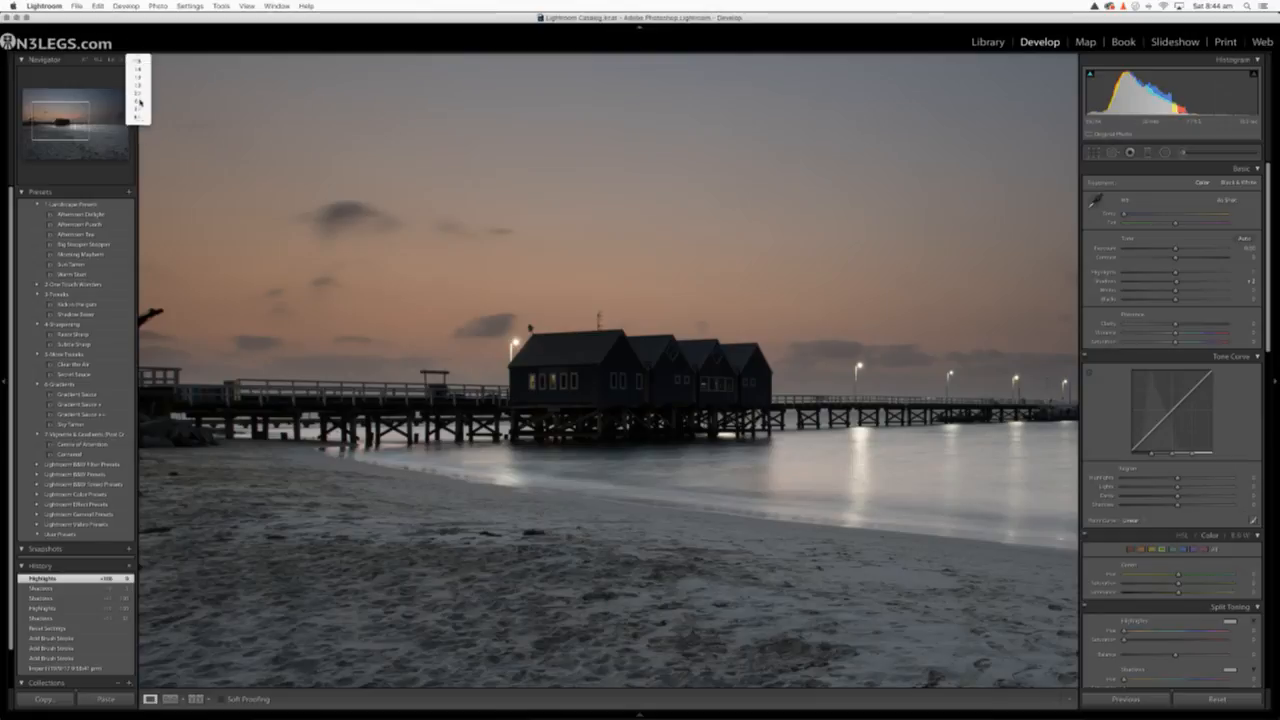
{"action": "left_click", "coordinate": [139, 98]}
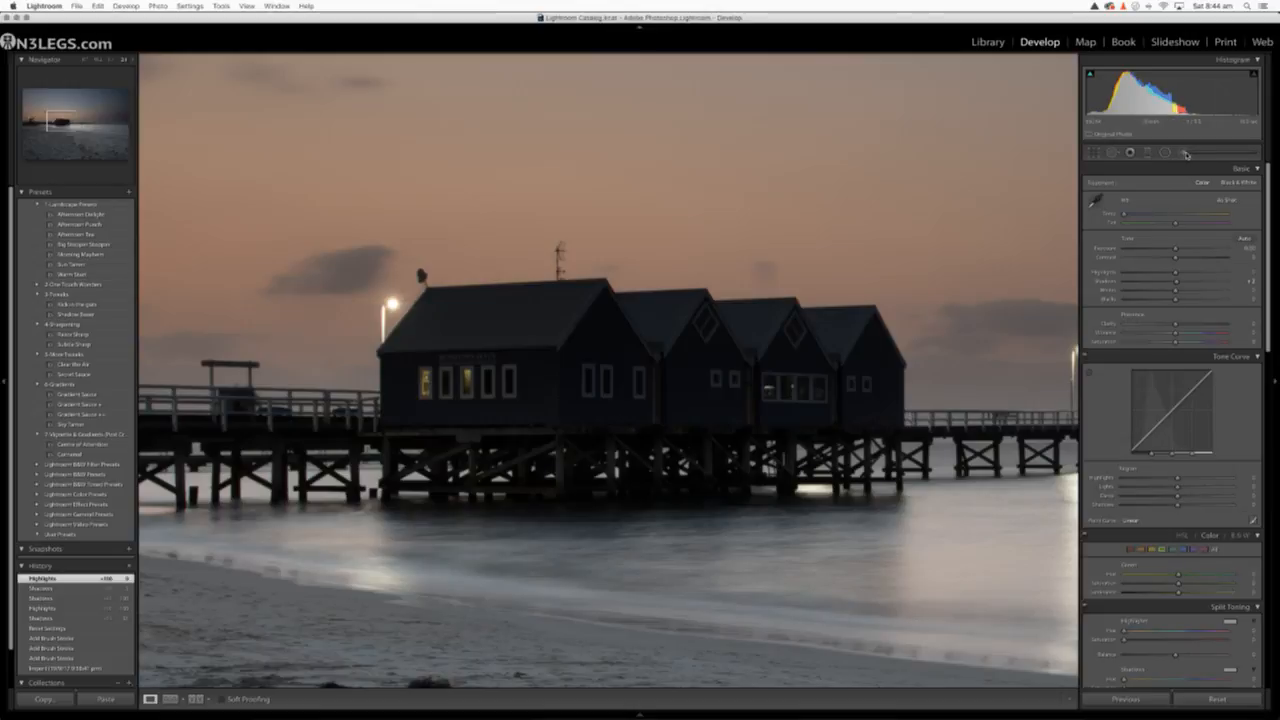
{"action": "left_click", "coordinate": [1184, 152]}
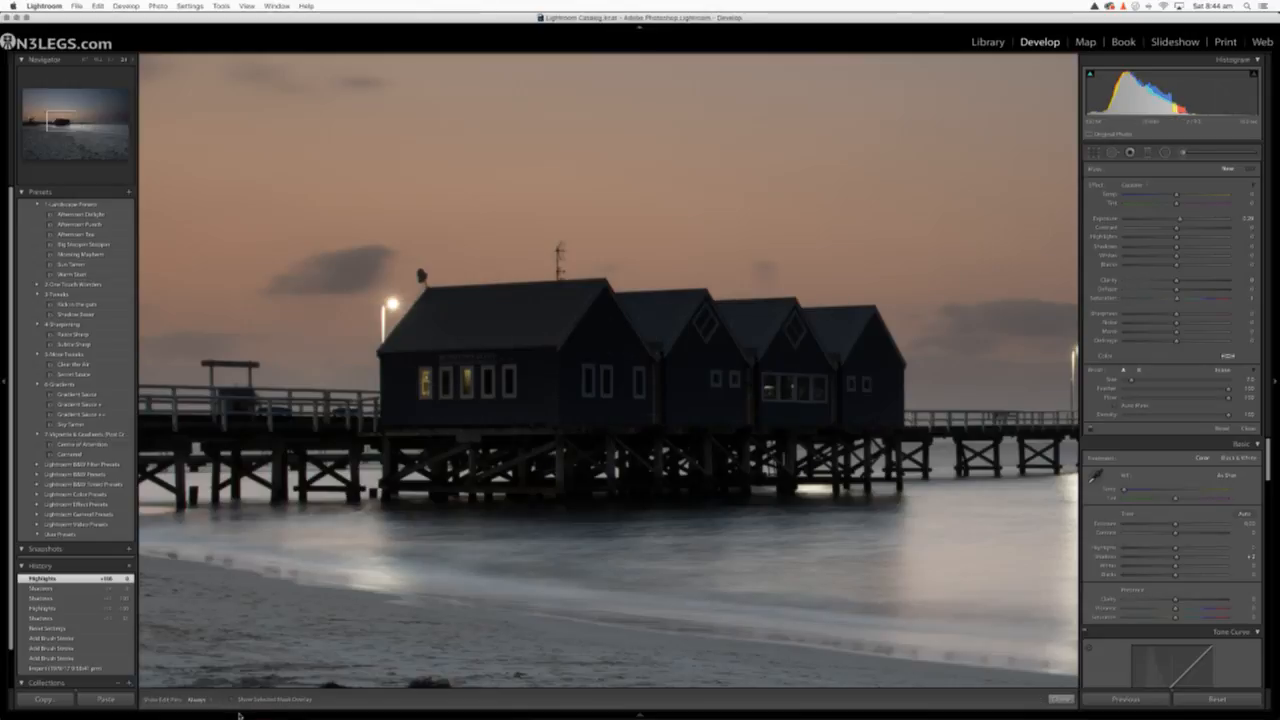
{"action": "mouse_move", "coordinate": [237, 713]}
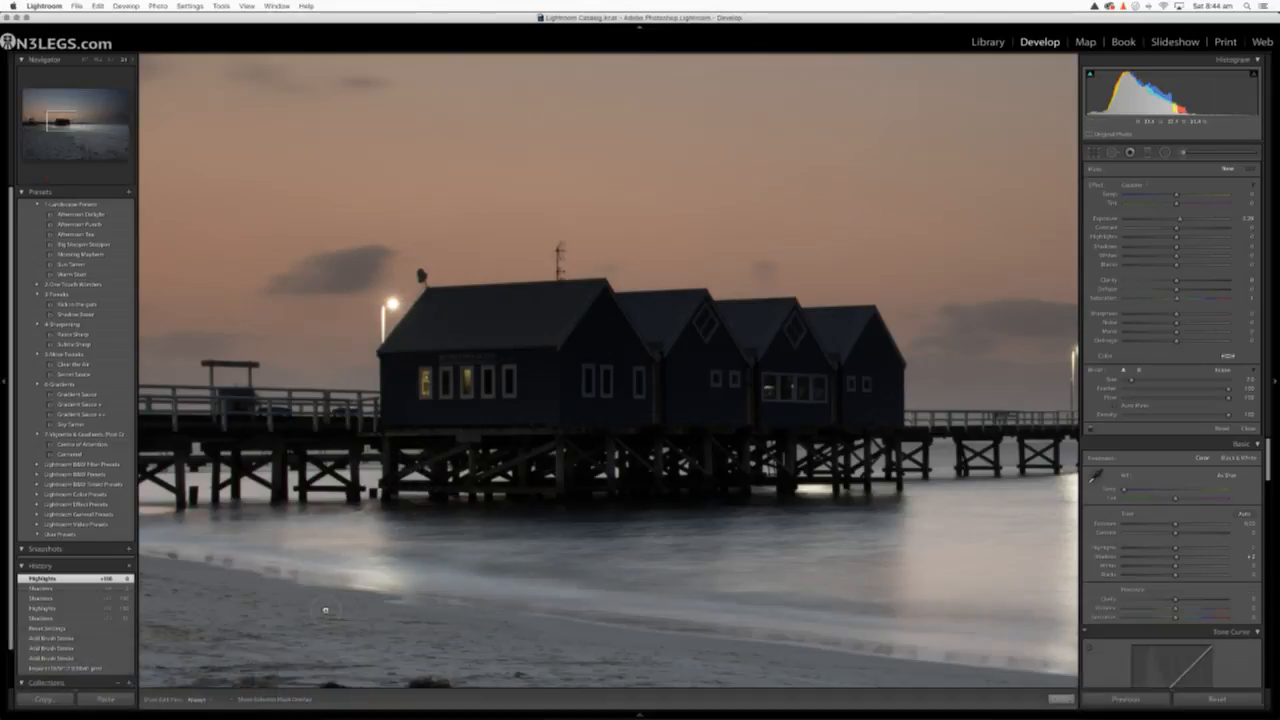
{"action": "left_click", "coordinate": [233, 700]}
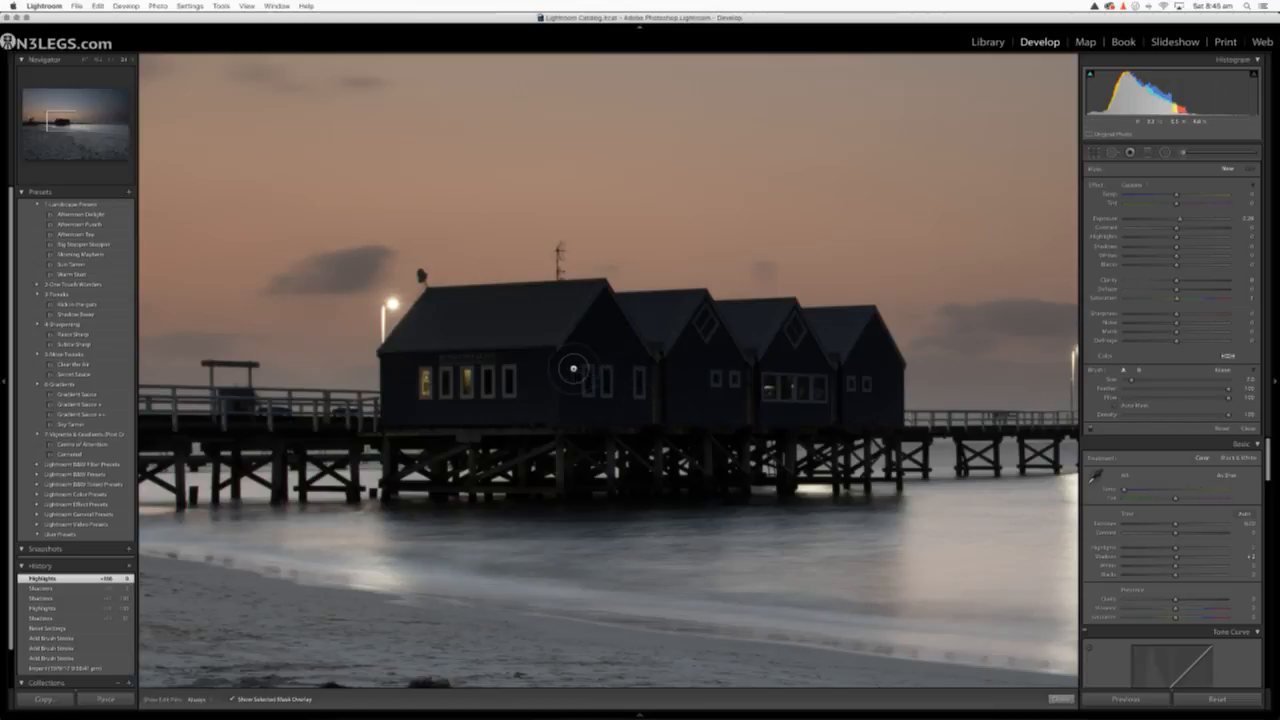
Try painting brush strokes along the first shed's wall and roofline, and change their Exposure with the mask overlay hidden
{"action": "left_click_drag", "start_coordinate": [568, 364], "coordinate": [695, 370]}
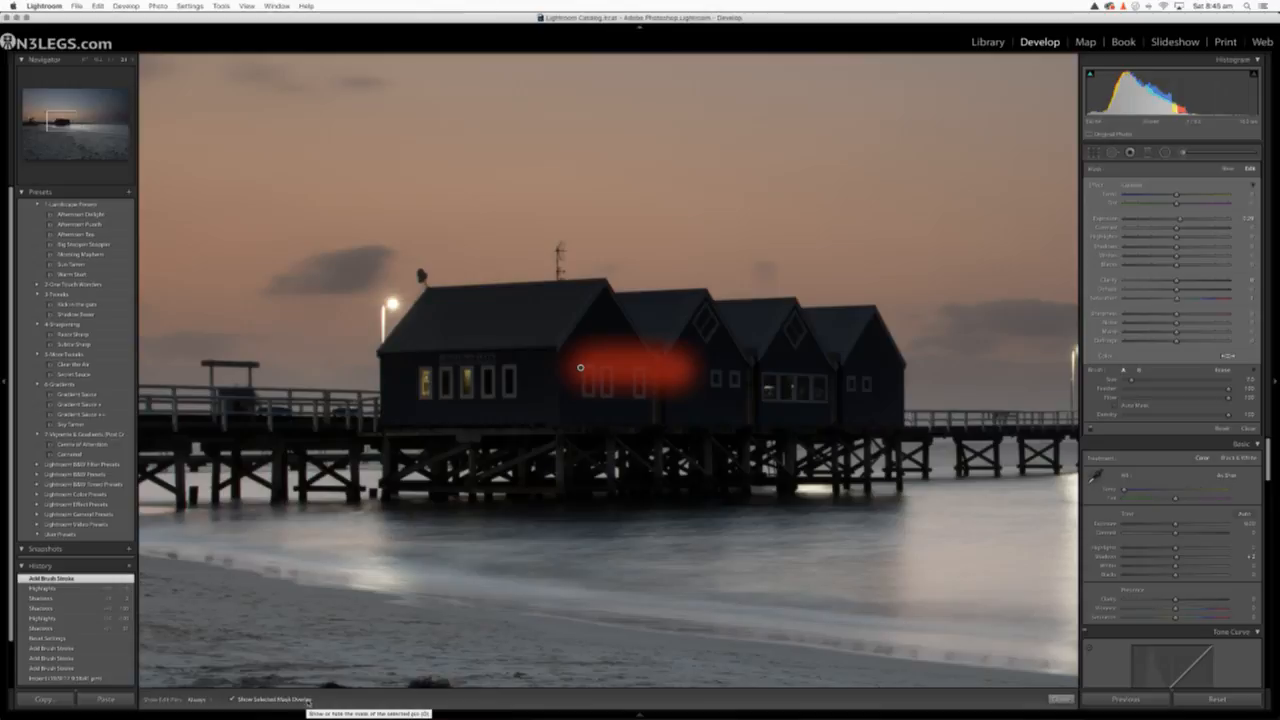
{"action": "key", "text": "h"}
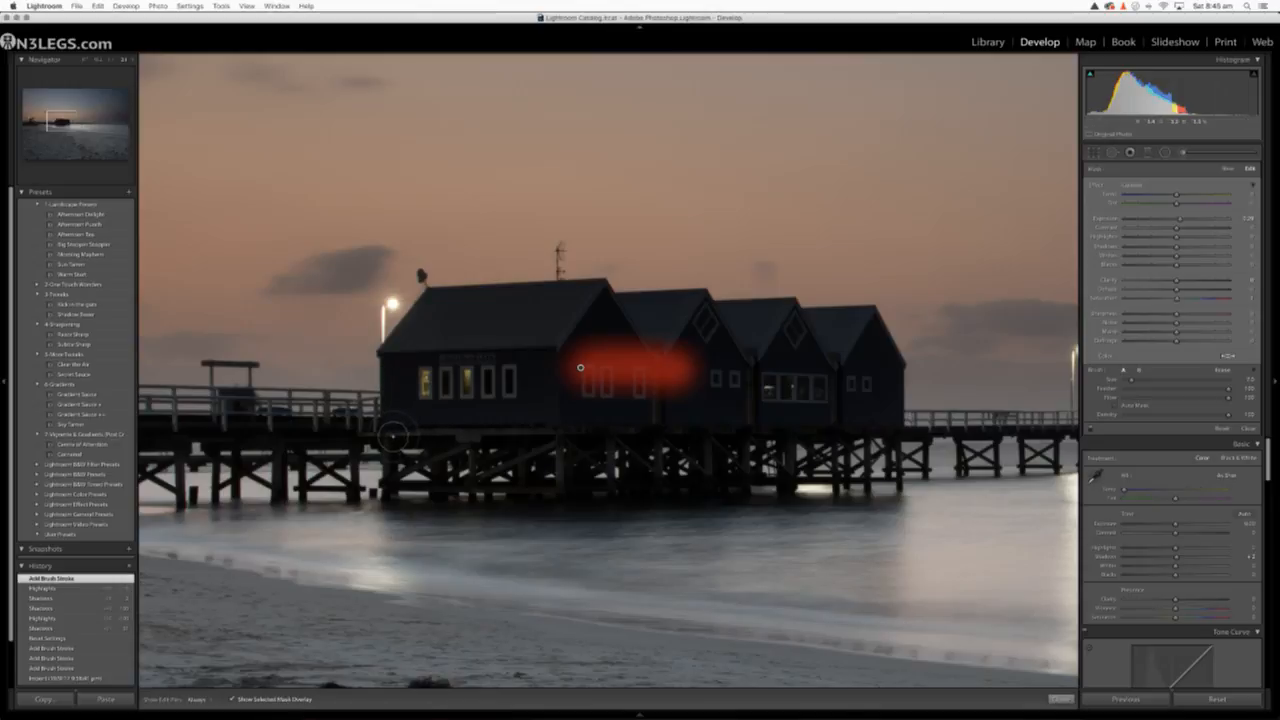
{"action": "mouse_move", "coordinate": [388, 445]}
{"action": "left_mouse_down"}
{"action": "mouse_move", "coordinate": [394, 345]}
{"action": "mouse_move", "coordinate": [431, 296]}
{"action": "mouse_move", "coordinate": [405, 337]}
{"action": "mouse_move", "coordinate": [435, 295]}
{"action": "mouse_move", "coordinate": [712, 302]}
{"action": "left_mouse_up"}
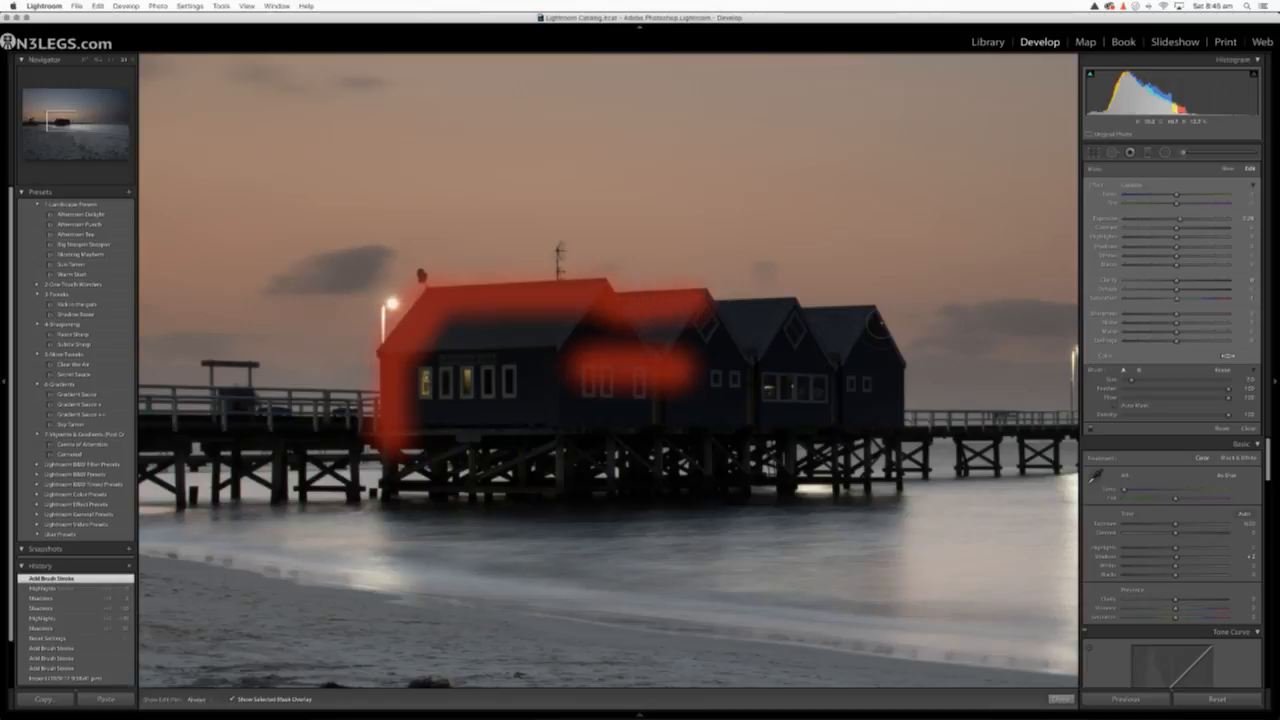
{"action": "left_click", "coordinate": [232, 699]}
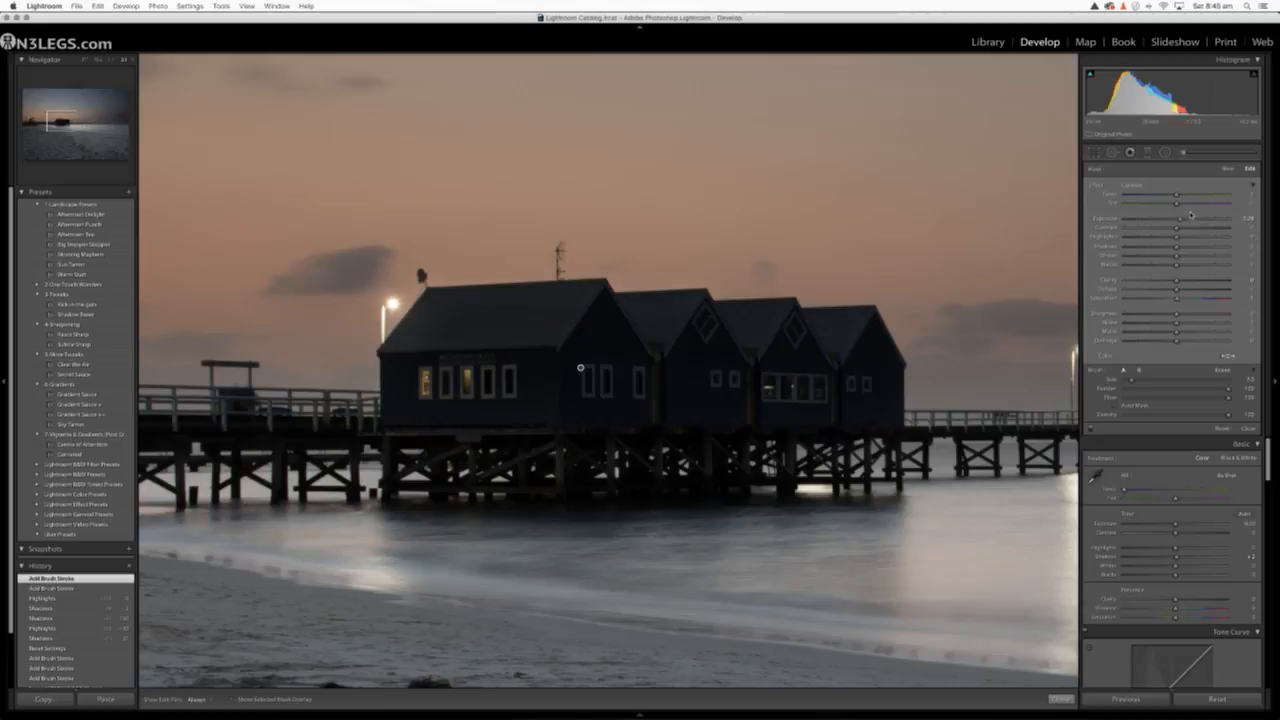
{"action": "mouse_move", "coordinate": [1177, 218]}
{"action": "left_mouse_down"}
{"action": "mouse_move", "coordinate": [1210, 224]}
{"action": "mouse_move", "coordinate": [1178, 220]}
{"action": "left_mouse_up"}
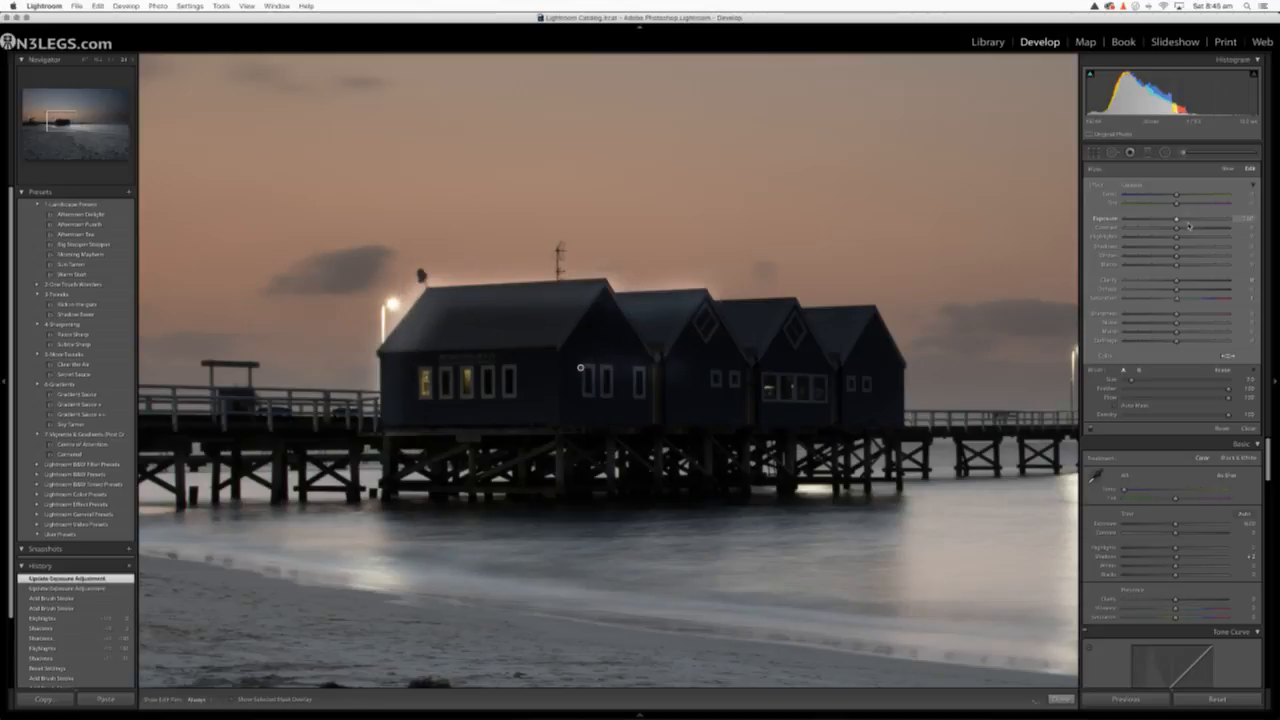
{"action": "left_click", "coordinate": [233, 699]}
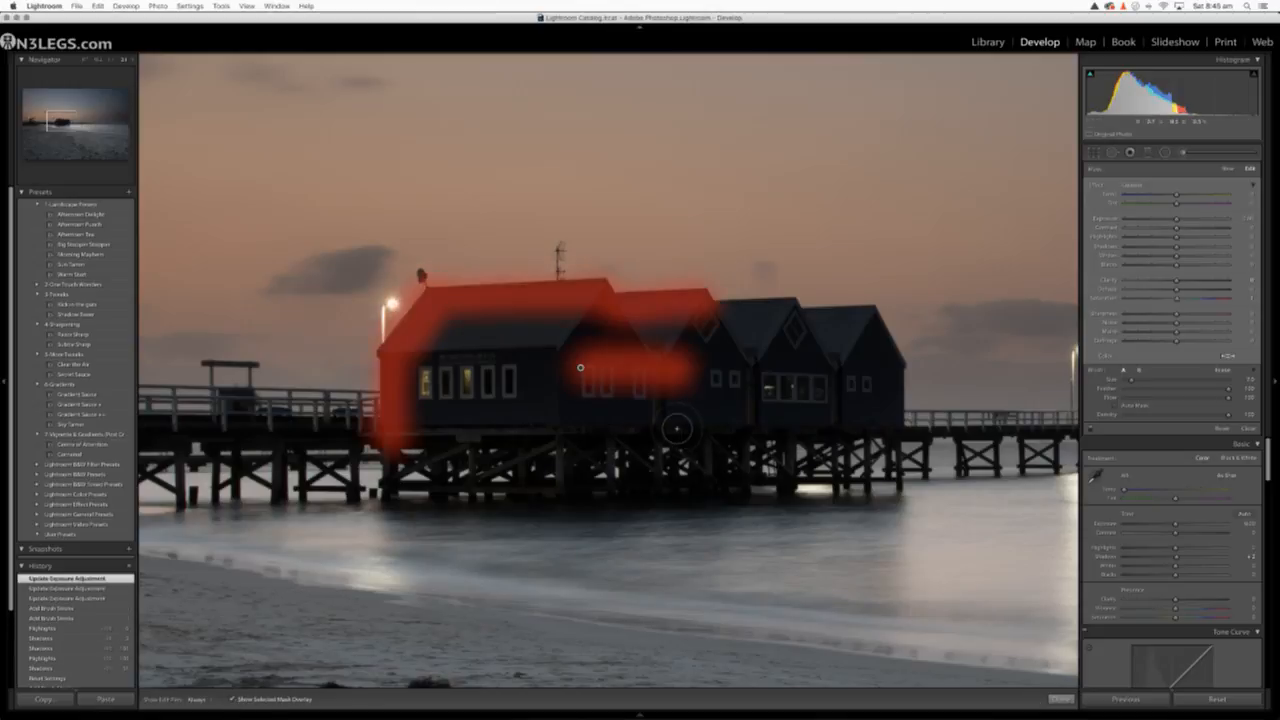
Undo the exposure changes and the test brush strokes on the sheds, and restart the Adjustment Brush
{"action": "key", "text": "super+z"}
{"action": "key", "text": "super+z"}
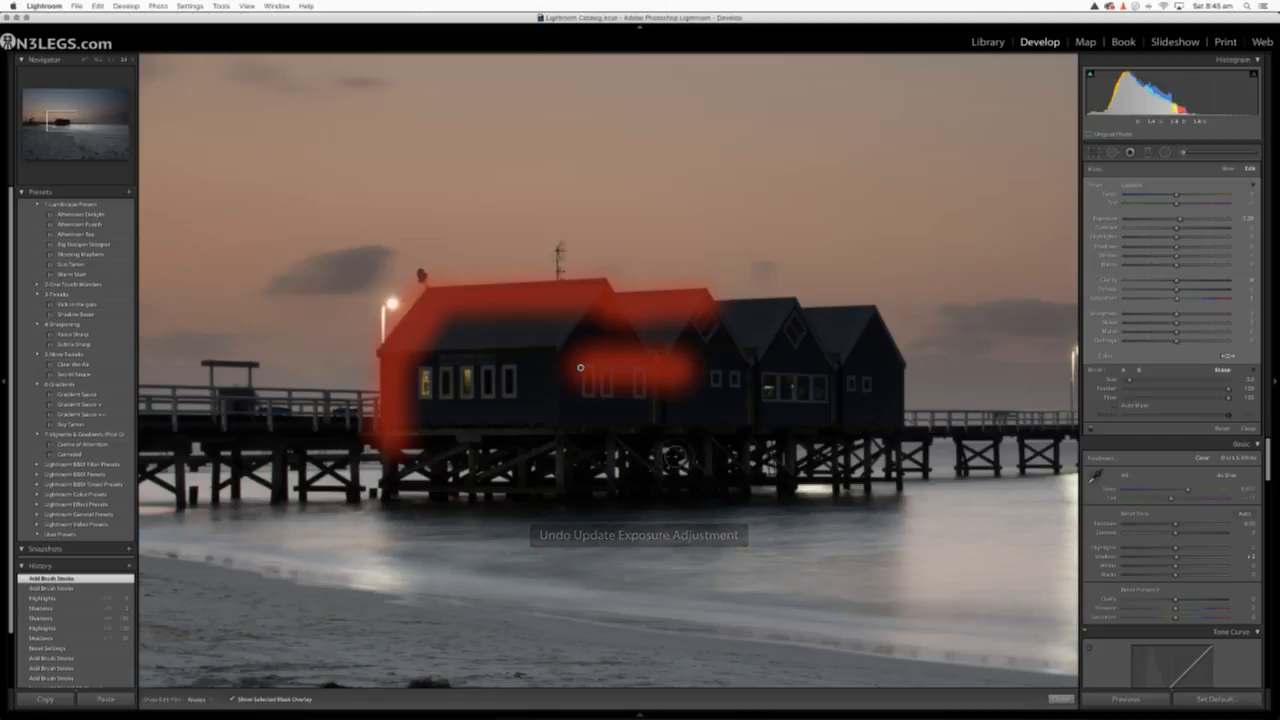
{"action": "key", "text": "super+z"}
{"action": "key", "text": "super+z"}
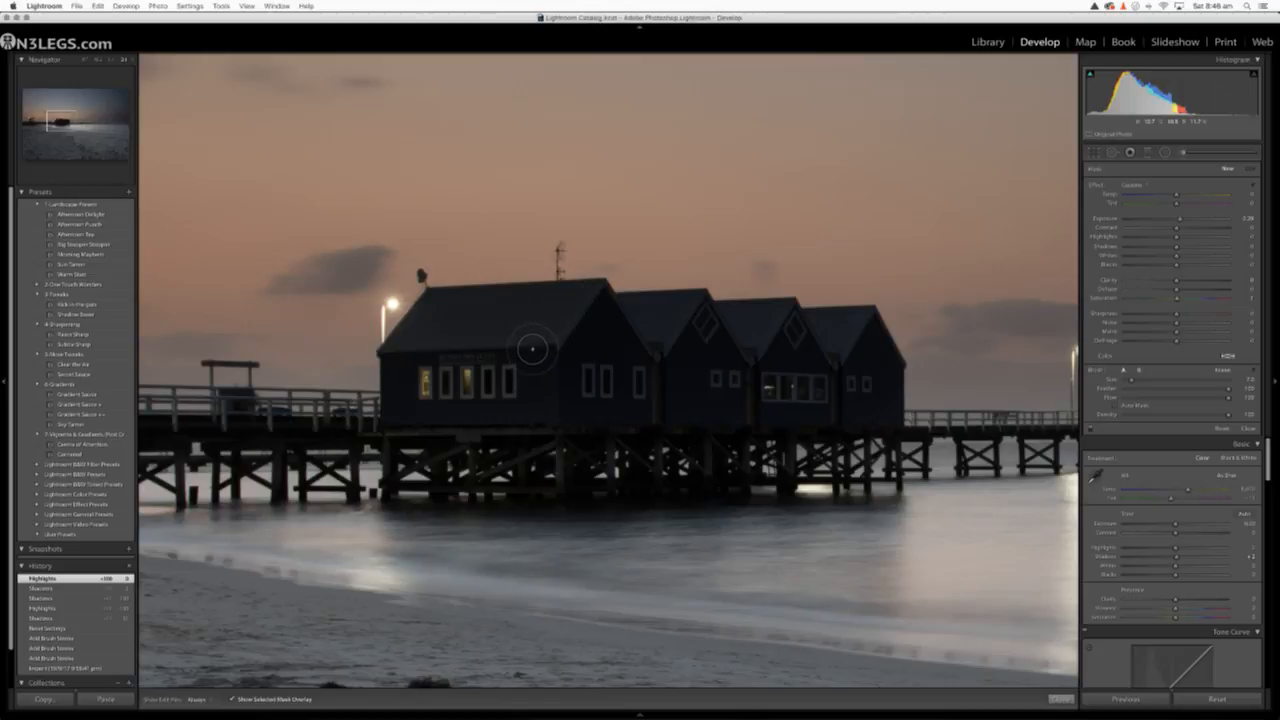
{"action": "left_click", "coordinate": [1182, 153]}
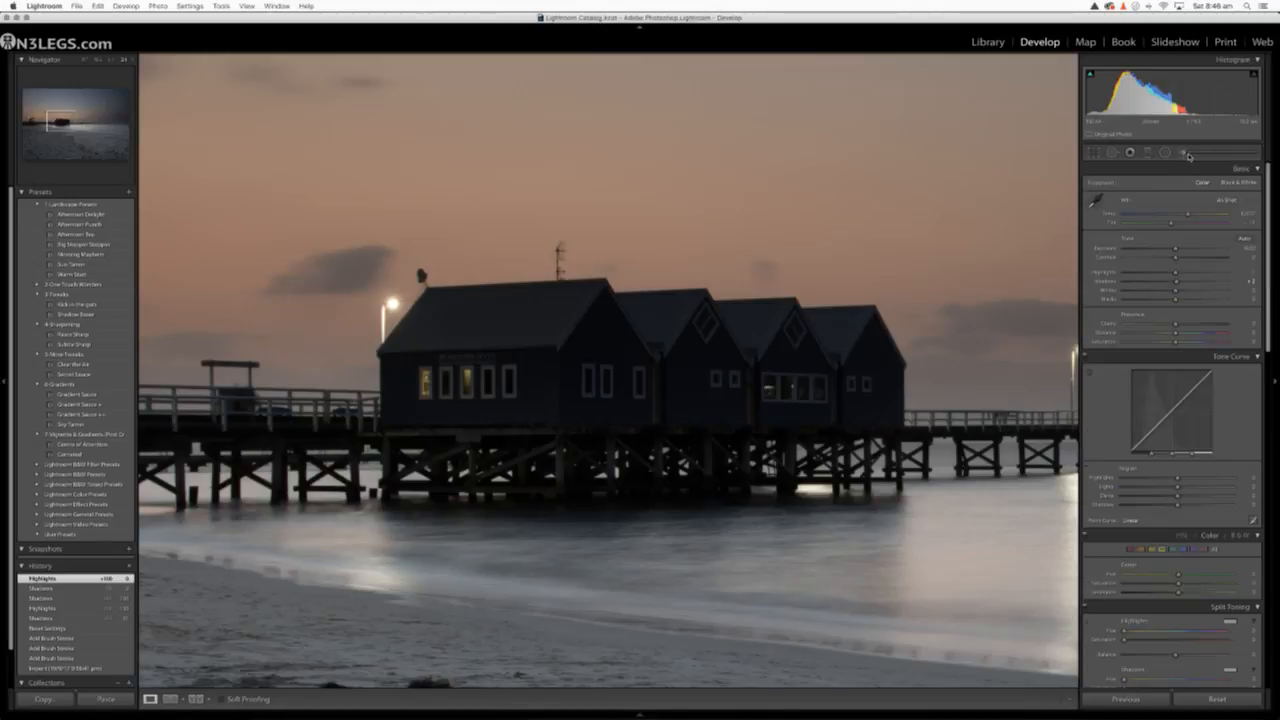
{"action": "left_click", "coordinate": [1186, 154]}
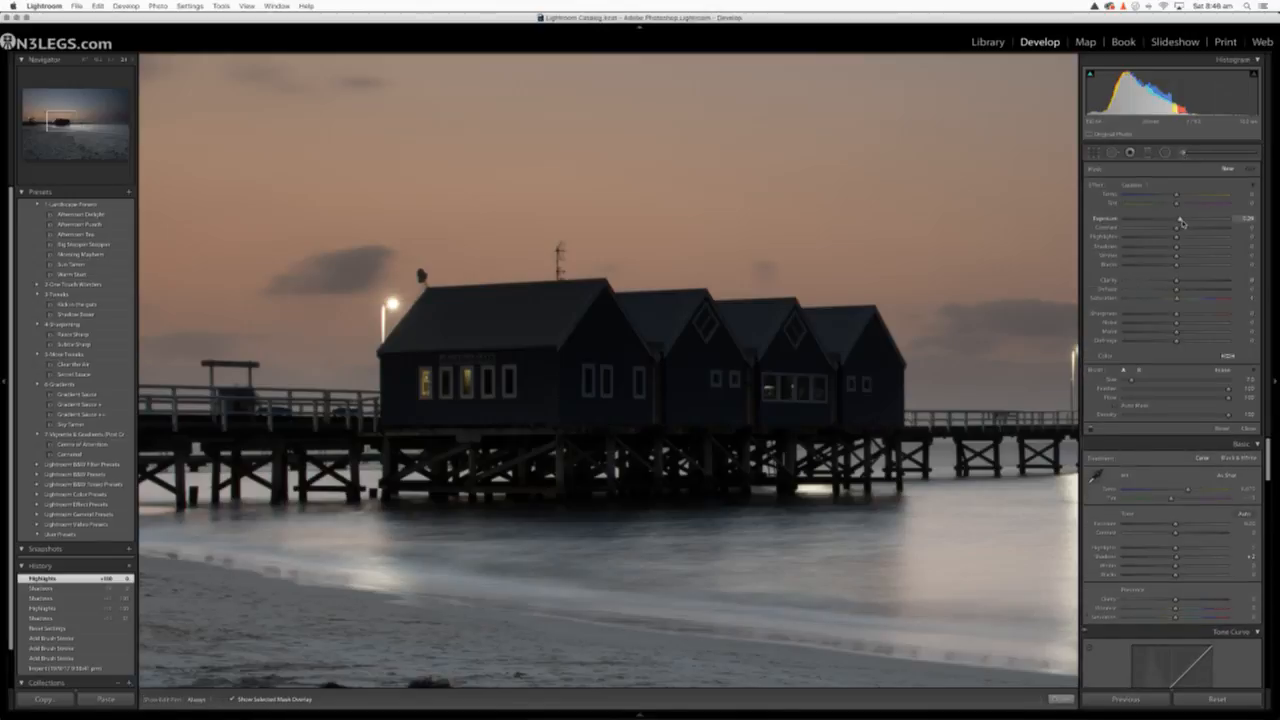
Lower the brush's Exposure and paint across the middle shed walls and along the first shed's roof and outer wall
{"action": "left_click_drag", "start_coordinate": [1182, 222], "coordinate": [1177, 219]}
{"action": "left_click", "coordinate": [605, 370]}
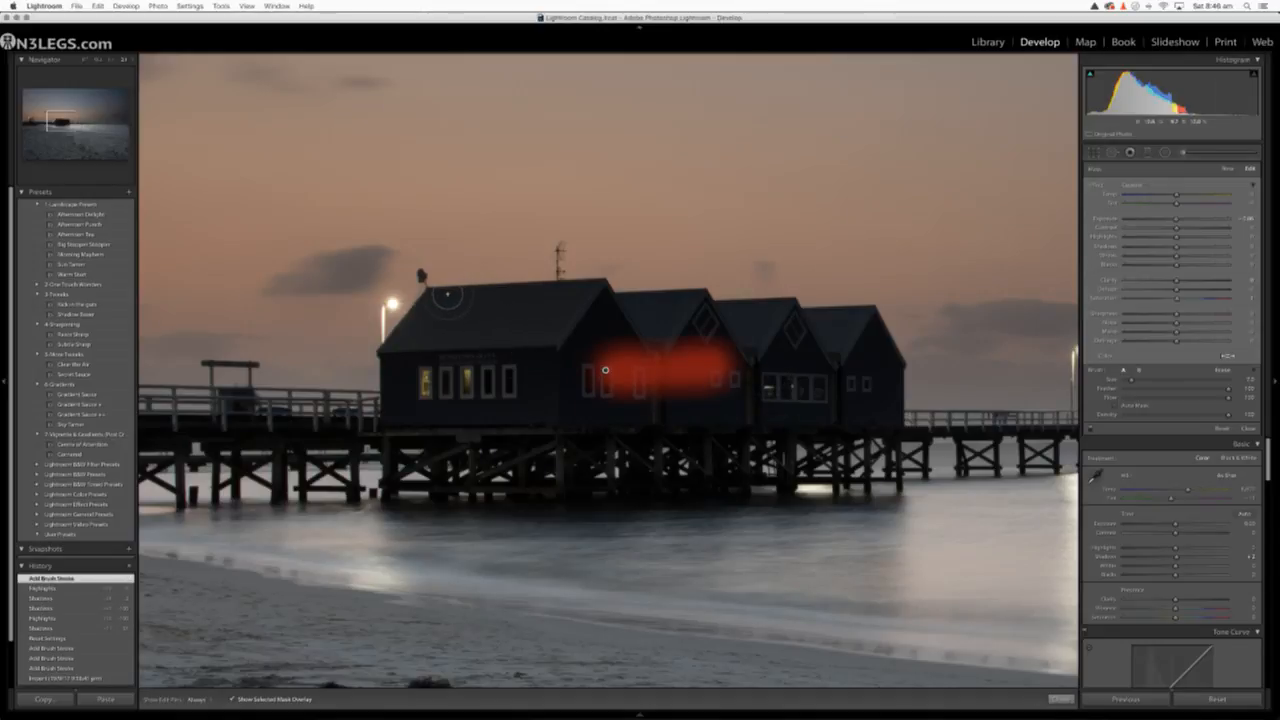
{"action": "mouse_move", "coordinate": [449, 295]}
{"action": "left_mouse_down"}
{"action": "mouse_move", "coordinate": [591, 291]}
{"action": "mouse_move", "coordinate": [608, 320]}
{"action": "left_mouse_up"}
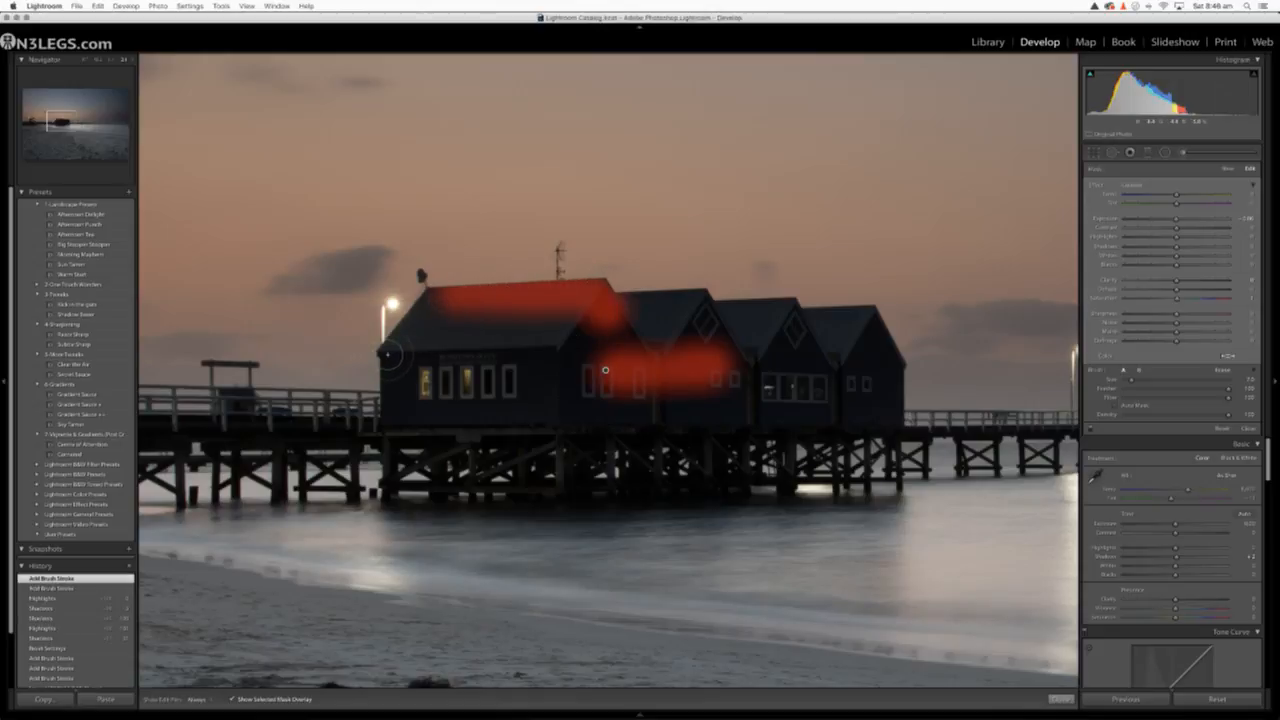
{"action": "mouse_move", "coordinate": [390, 355]}
{"action": "left_mouse_down"}
{"action": "mouse_move", "coordinate": [432, 299]}
{"action": "mouse_move", "coordinate": [454, 299]}
{"action": "mouse_move", "coordinate": [427, 308]}
{"action": "mouse_move", "coordinate": [394, 350]}
{"action": "mouse_move", "coordinate": [394, 386]}
{"action": "left_mouse_up"}
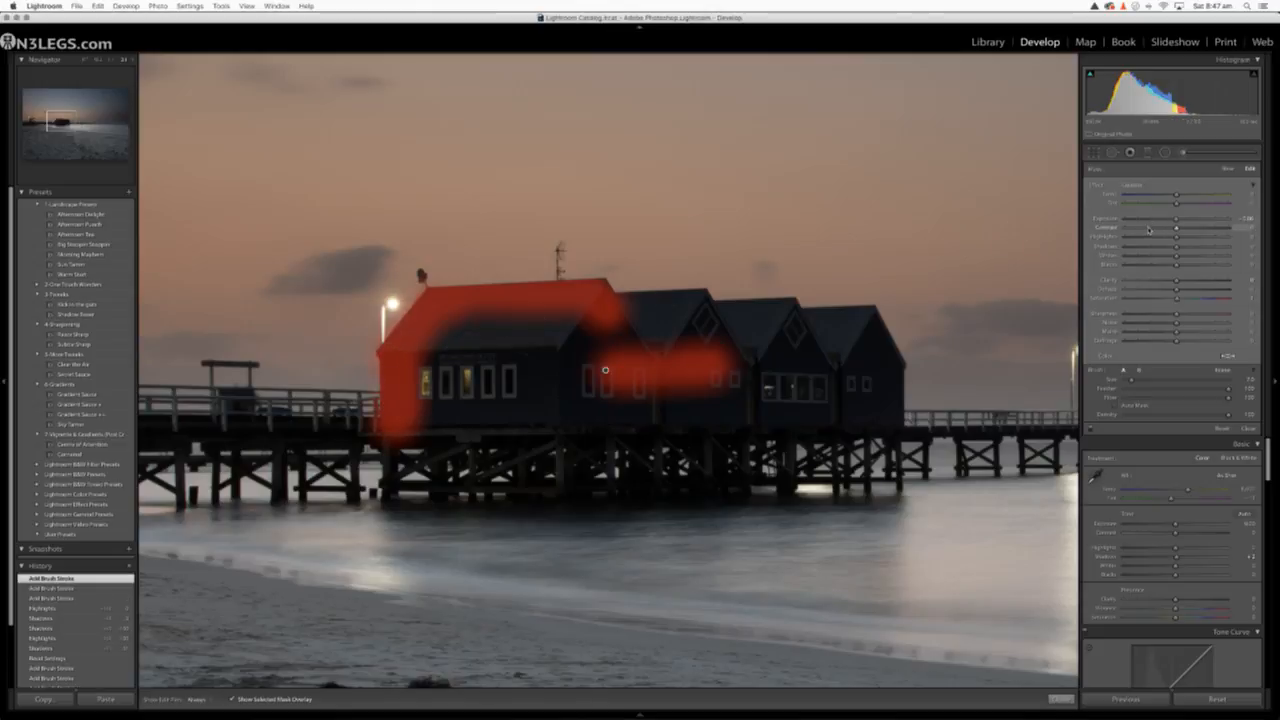
Hide the mask overlay, adjust the painted area's Exposure, and show the overlay again
{"action": "left_click", "coordinate": [232, 699]}
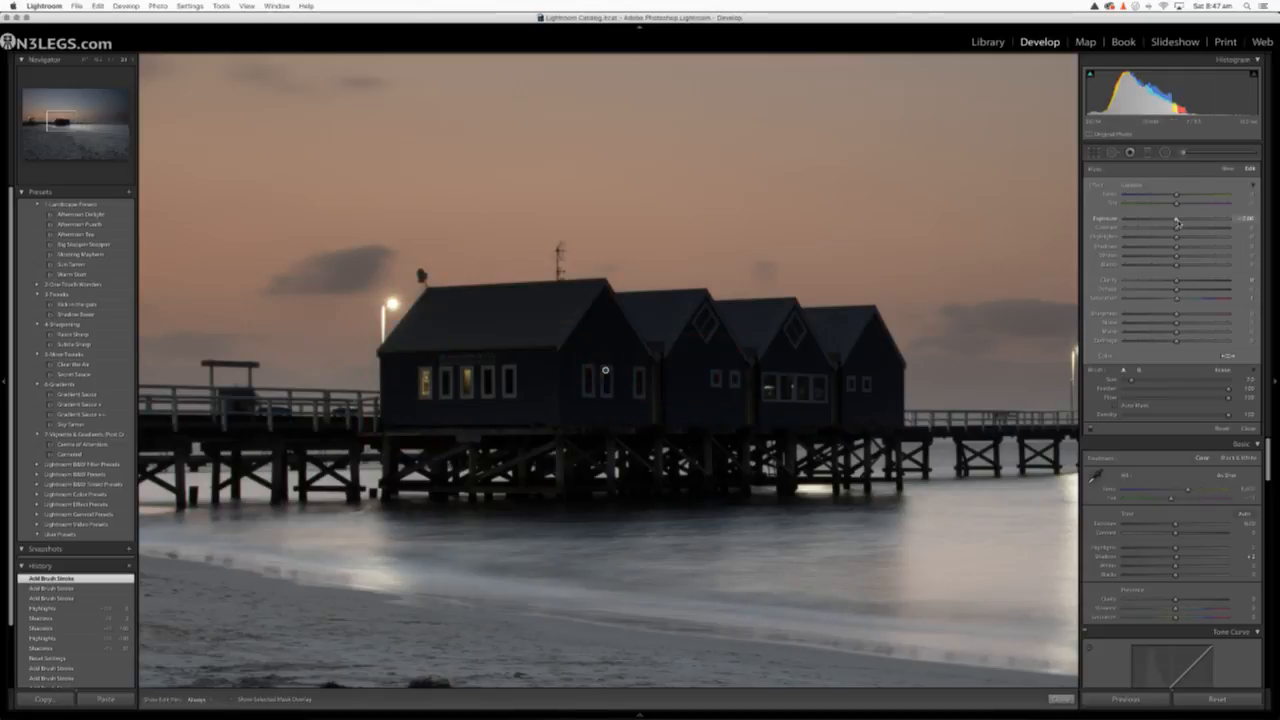
{"action": "mouse_move", "coordinate": [1187, 222]}
{"action": "left_mouse_down"}
{"action": "mouse_move", "coordinate": [1214, 225]}
{"action": "mouse_move", "coordinate": [1177, 231]}
{"action": "mouse_move", "coordinate": [1176, 220]}
{"action": "left_mouse_up"}
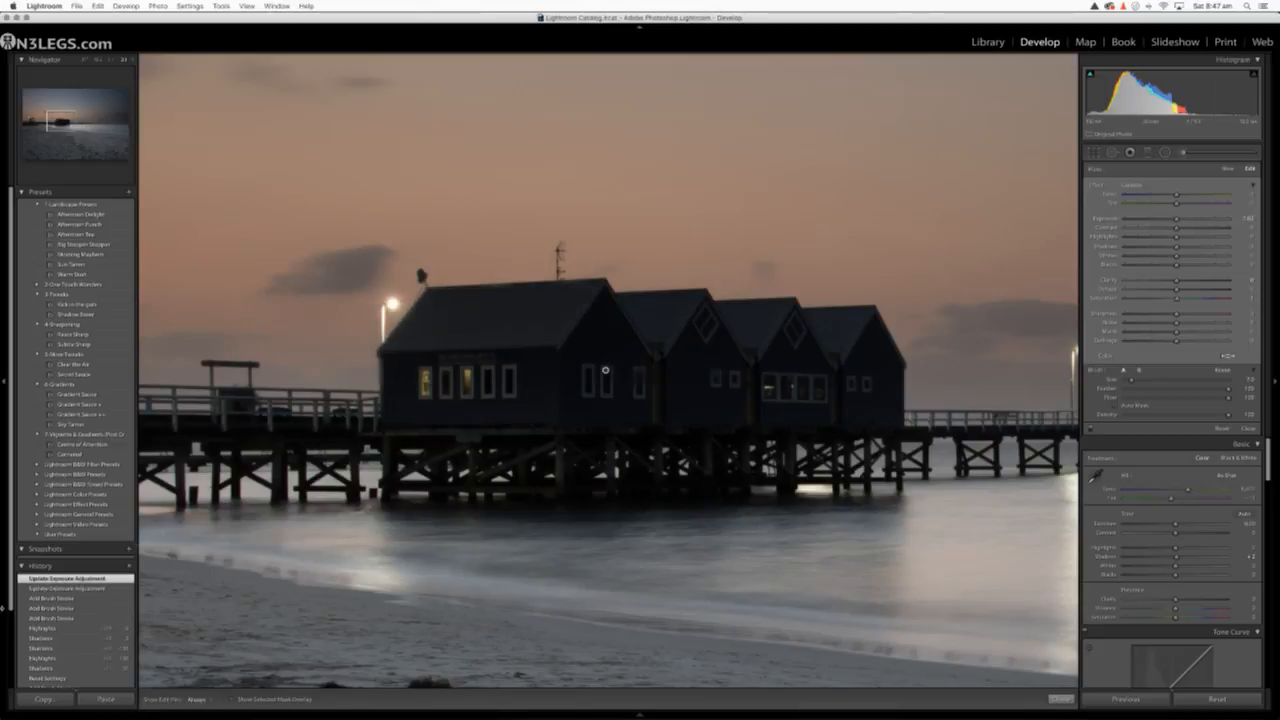
{"action": "left_click", "coordinate": [234, 700]}
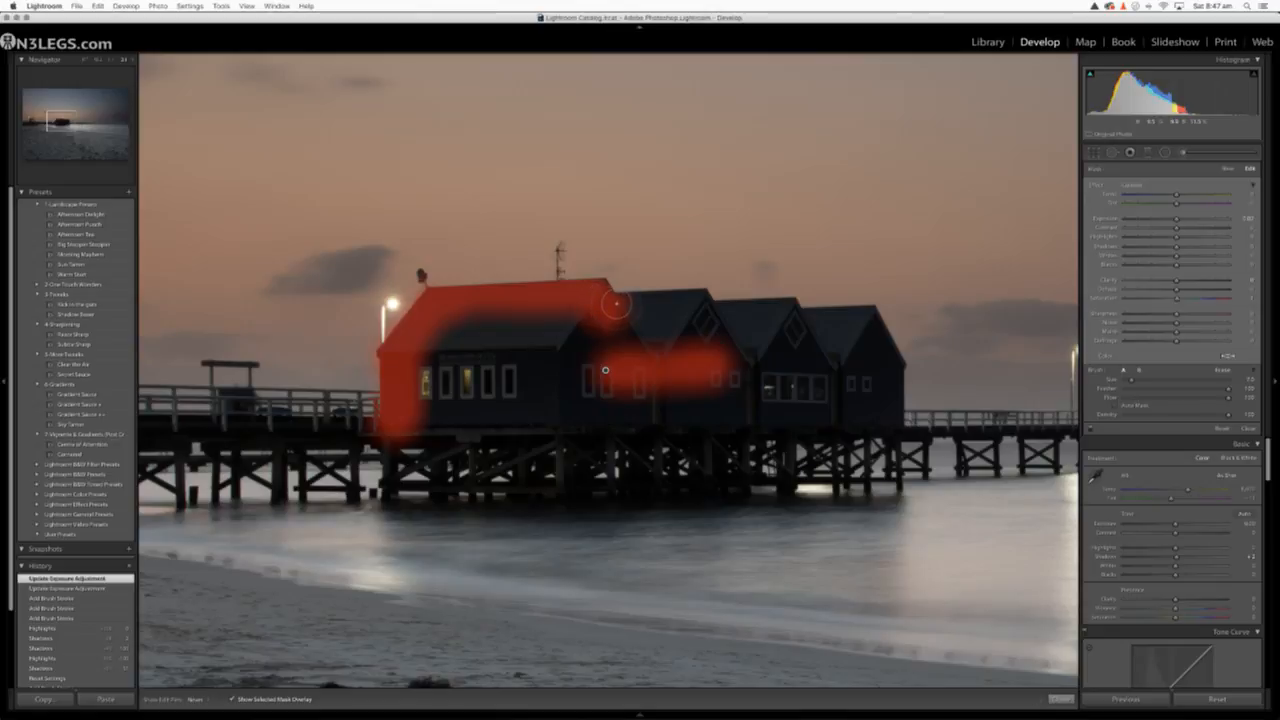
Paint the mask along the remaining rooflines and fill in the walls until all four sheds are covered
{"action": "mouse_move", "coordinate": [616, 305]}
{"action": "left_mouse_down"}
{"action": "mouse_move", "coordinate": [869, 316]}
{"action": "mouse_move", "coordinate": [891, 359]}
{"action": "mouse_move", "coordinate": [886, 442]}
{"action": "left_mouse_up"}
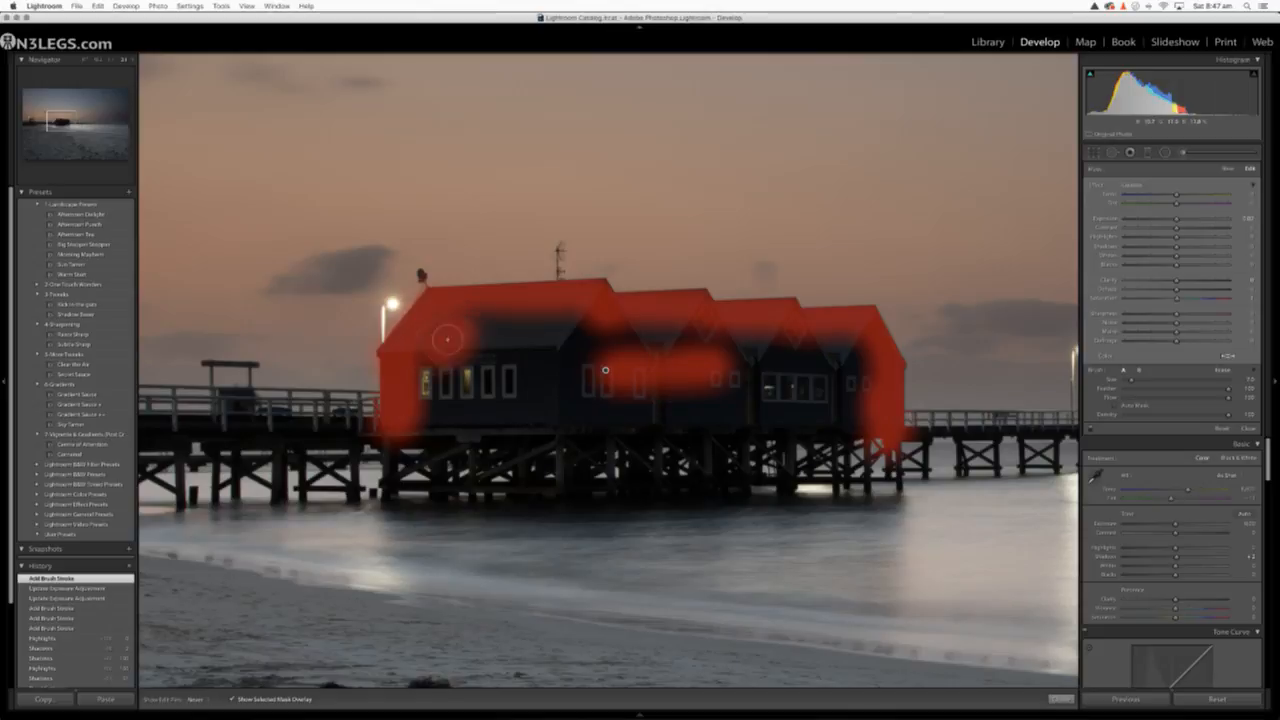
{"action": "left_click_drag", "start_coordinate": [488, 323], "coordinate": [426, 352]}
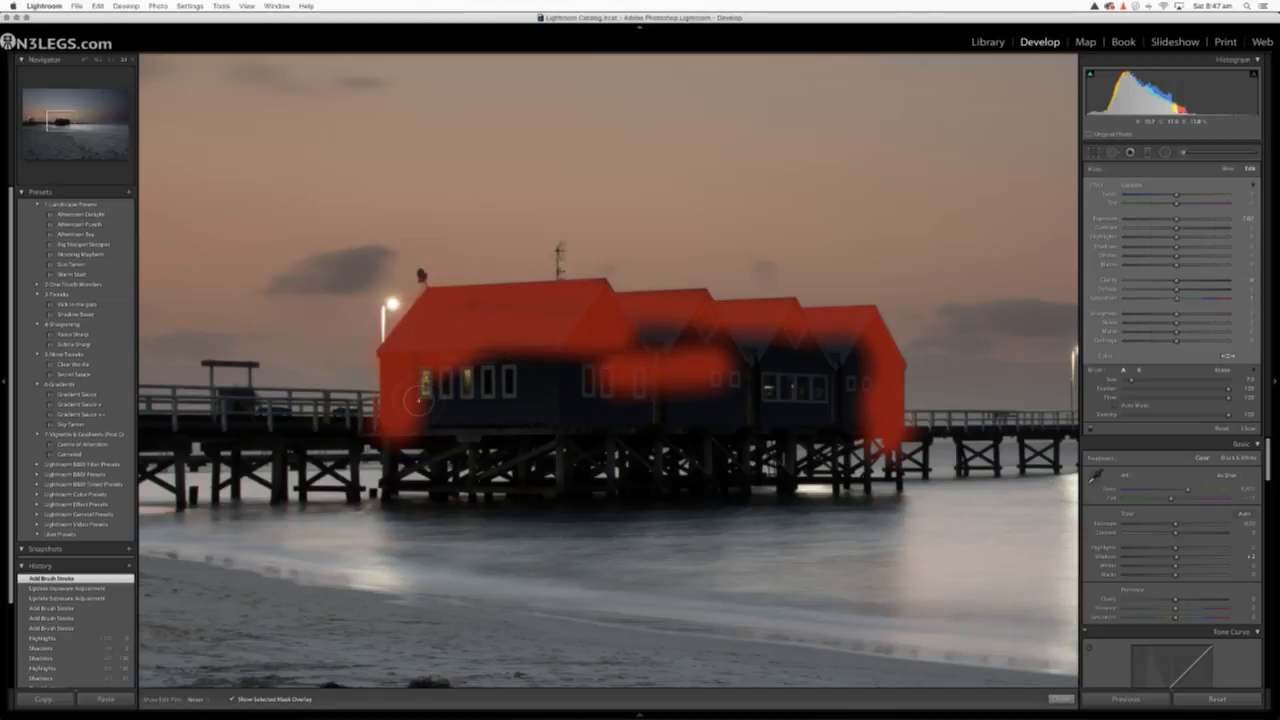
{"action": "mouse_move", "coordinate": [418, 401]}
{"action": "left_mouse_down"}
{"action": "mouse_move", "coordinate": [860, 424]}
{"action": "mouse_move", "coordinate": [868, 386]}
{"action": "mouse_move", "coordinate": [854, 346]}
{"action": "mouse_move", "coordinate": [834, 350]}
{"action": "mouse_move", "coordinate": [818, 378]}
{"action": "mouse_move", "coordinate": [768, 363]}
{"action": "mouse_move", "coordinate": [720, 390]}
{"action": "mouse_move", "coordinate": [696, 371]}
{"action": "mouse_move", "coordinate": [836, 352]}
{"action": "mouse_move", "coordinate": [614, 344]}
{"action": "mouse_move", "coordinate": [684, 333]}
{"action": "mouse_move", "coordinate": [614, 396]}
{"action": "mouse_move", "coordinate": [530, 398]}
{"action": "mouse_move", "coordinate": [435, 377]}
{"action": "mouse_move", "coordinate": [463, 398]}
{"action": "mouse_move", "coordinate": [597, 368]}
{"action": "mouse_move", "coordinate": [468, 354]}
{"action": "left_mouse_up"}
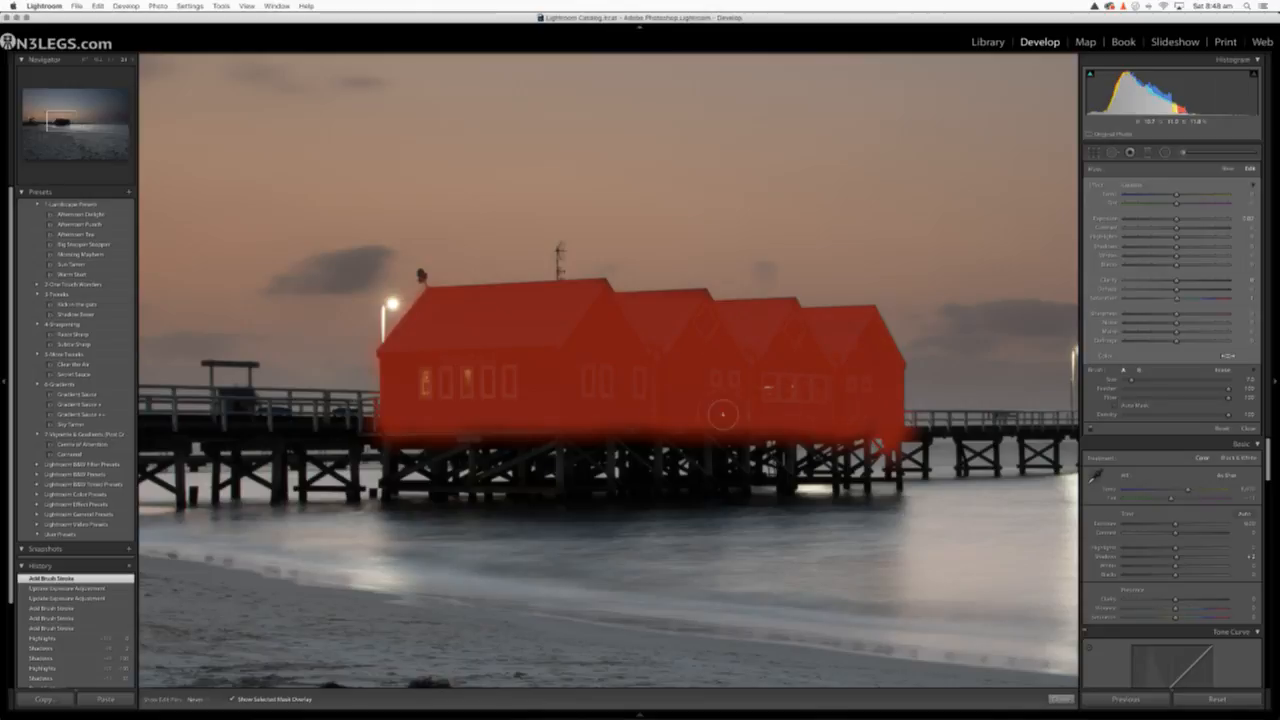
{"action": "left_click", "coordinate": [547, 369]}
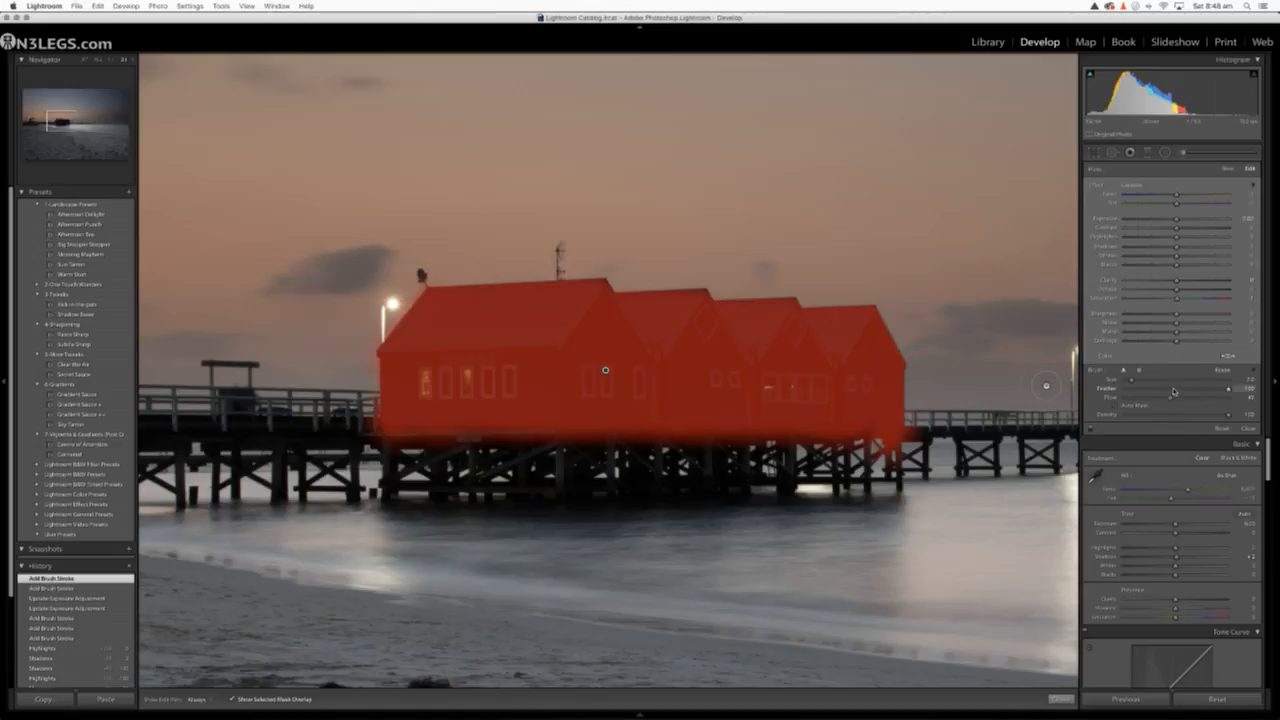
Reduce the brush's Feather to 47 and paint the mask over the pilings beneath the four sheds
{"action": "left_click", "coordinate": [1173, 391]}
{"action": "mouse_move", "coordinate": [398, 448]}
{"action": "left_mouse_down"}
{"action": "mouse_move", "coordinate": [437, 468]}
{"action": "mouse_move", "coordinate": [517, 448]}
{"action": "mouse_move", "coordinate": [880, 440]}
{"action": "left_mouse_up"}
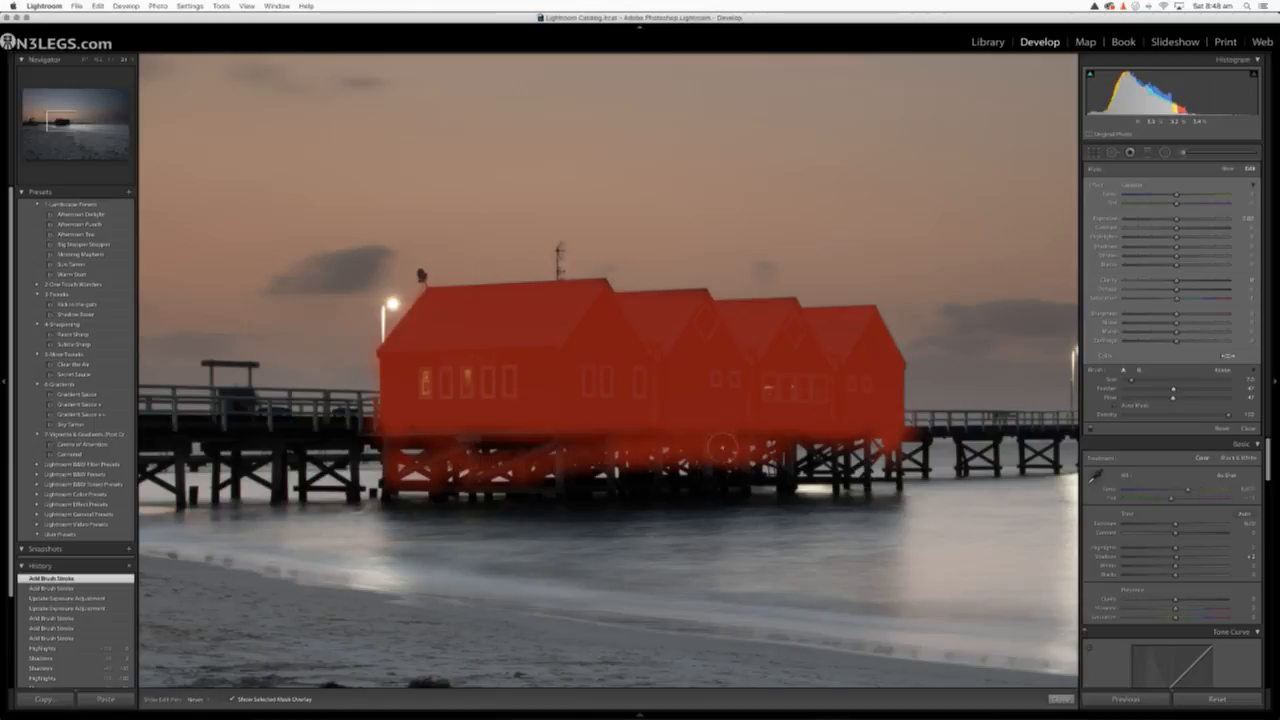
{"action": "mouse_move", "coordinate": [722, 448]}
{"action": "left_mouse_down"}
{"action": "mouse_move", "coordinate": [659, 482]}
{"action": "mouse_move", "coordinate": [546, 485]}
{"action": "mouse_move", "coordinate": [448, 438]}
{"action": "mouse_move", "coordinate": [400, 442]}
{"action": "mouse_move", "coordinate": [612, 440]}
{"action": "mouse_move", "coordinate": [420, 436]}
{"action": "mouse_move", "coordinate": [488, 480]}
{"action": "mouse_move", "coordinate": [640, 463]}
{"action": "mouse_move", "coordinate": [520, 487]}
{"action": "left_mouse_up"}
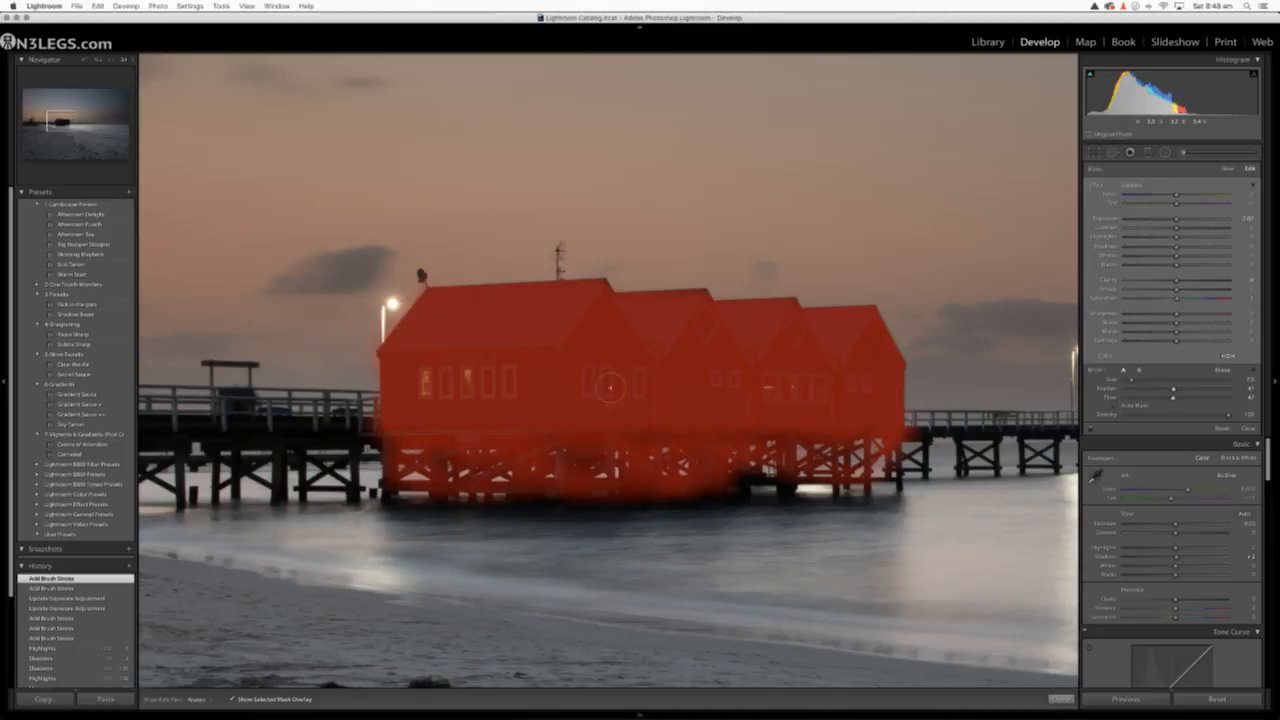
Raise the Exposure of the masked sheds and pilings with the mask overlay hidden, and close the Adjustment Brush
{"action": "left_click", "coordinate": [98, 60]}
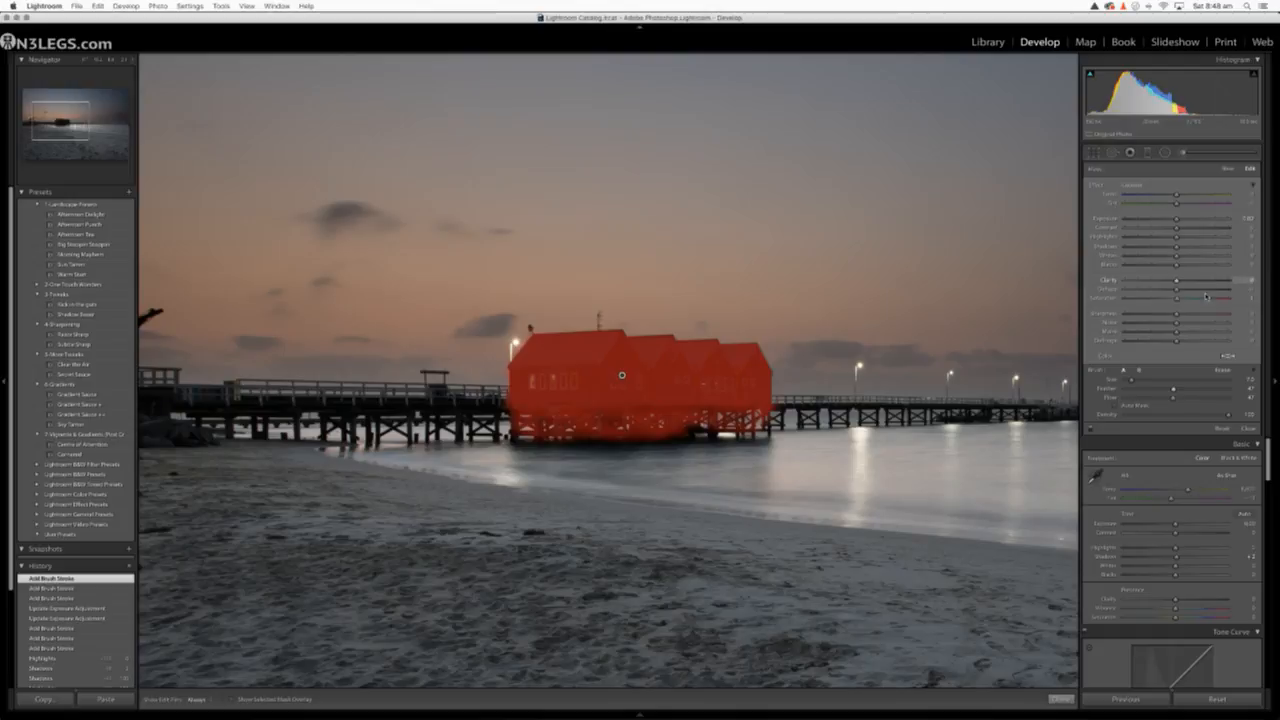
{"action": "key", "text": "o"}
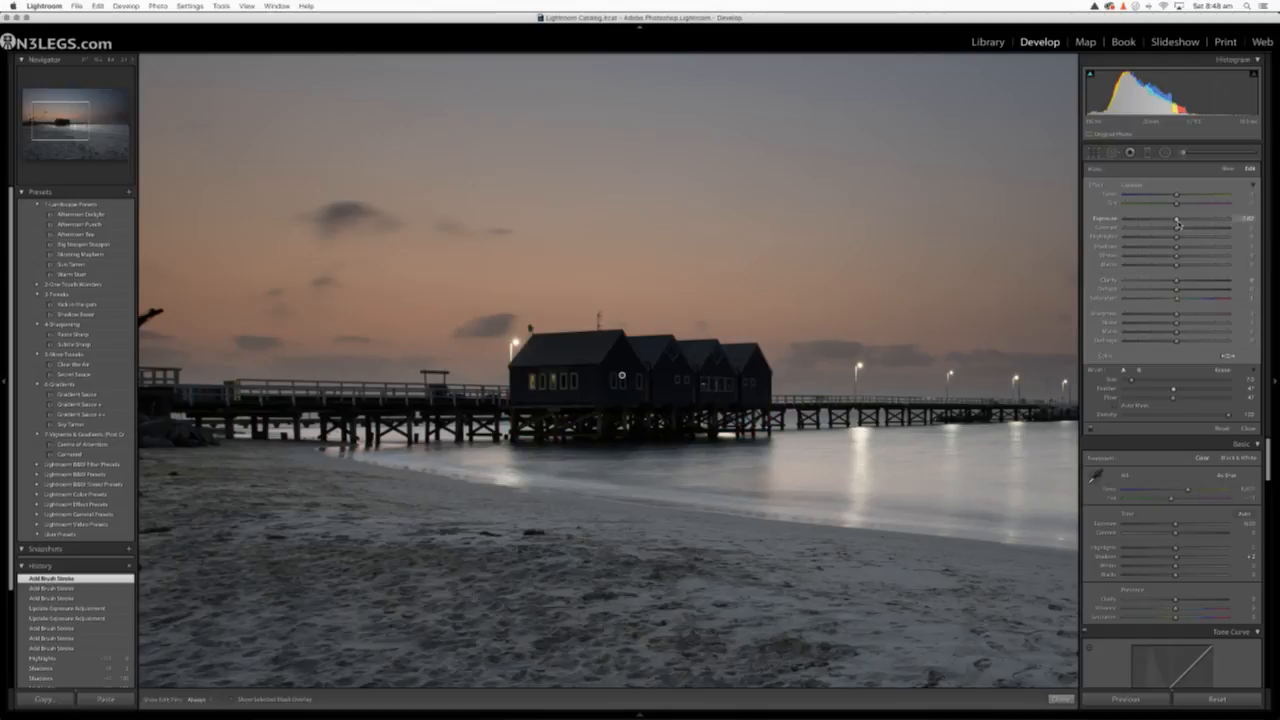
{"action": "mouse_move", "coordinate": [1184, 222]}
{"action": "left_mouse_down"}
{"action": "mouse_move", "coordinate": [1224, 227]}
{"action": "mouse_move", "coordinate": [1176, 227]}
{"action": "mouse_move", "coordinate": [1212, 221]}
{"action": "mouse_move", "coordinate": [1188, 220]}
{"action": "mouse_move", "coordinate": [1197, 229]}
{"action": "left_mouse_up"}
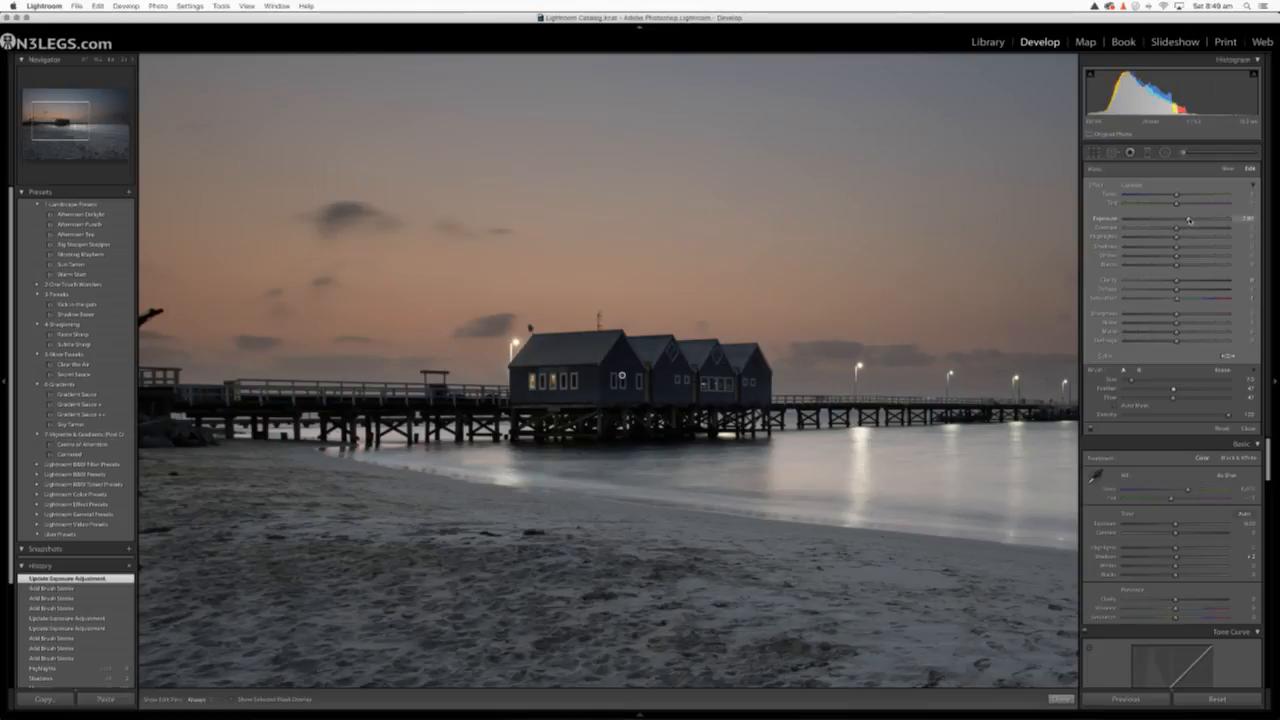
{"action": "left_click_drag", "start_coordinate": [1190, 220], "coordinate": [1189, 220]}
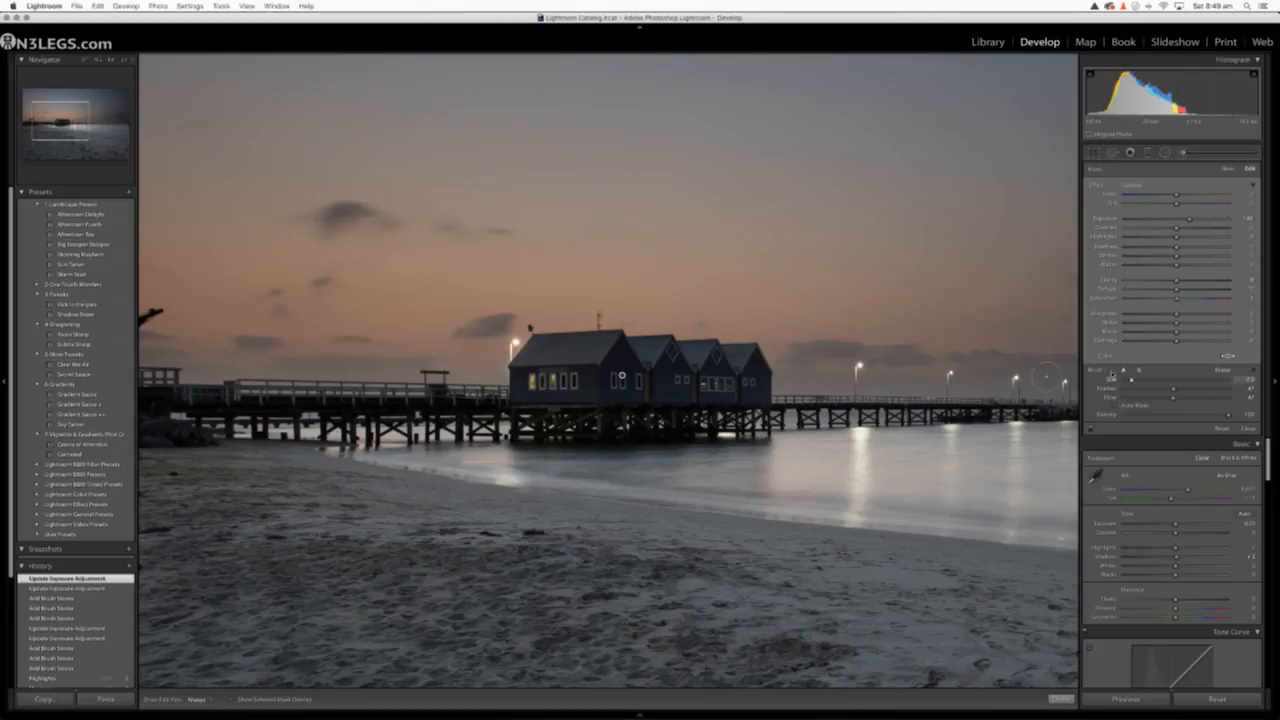
{"action": "left_click", "coordinate": [85, 62]}
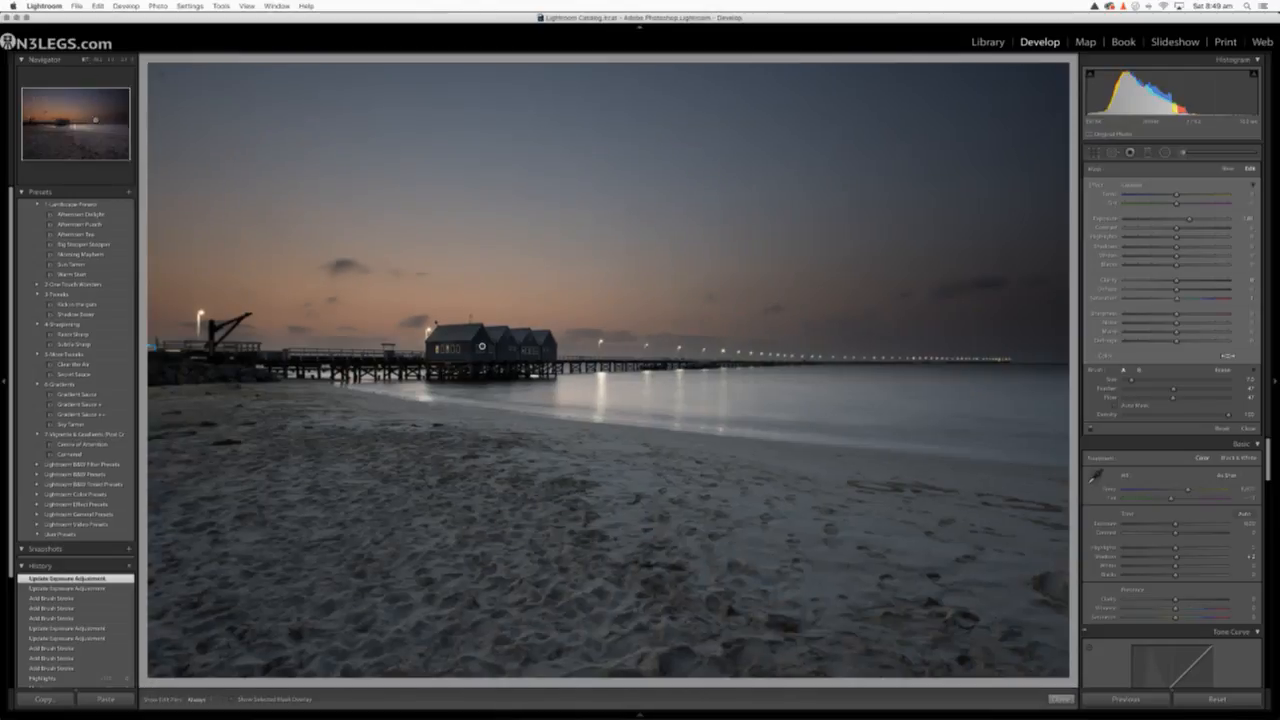
{"action": "left_click", "coordinate": [1183, 152]}
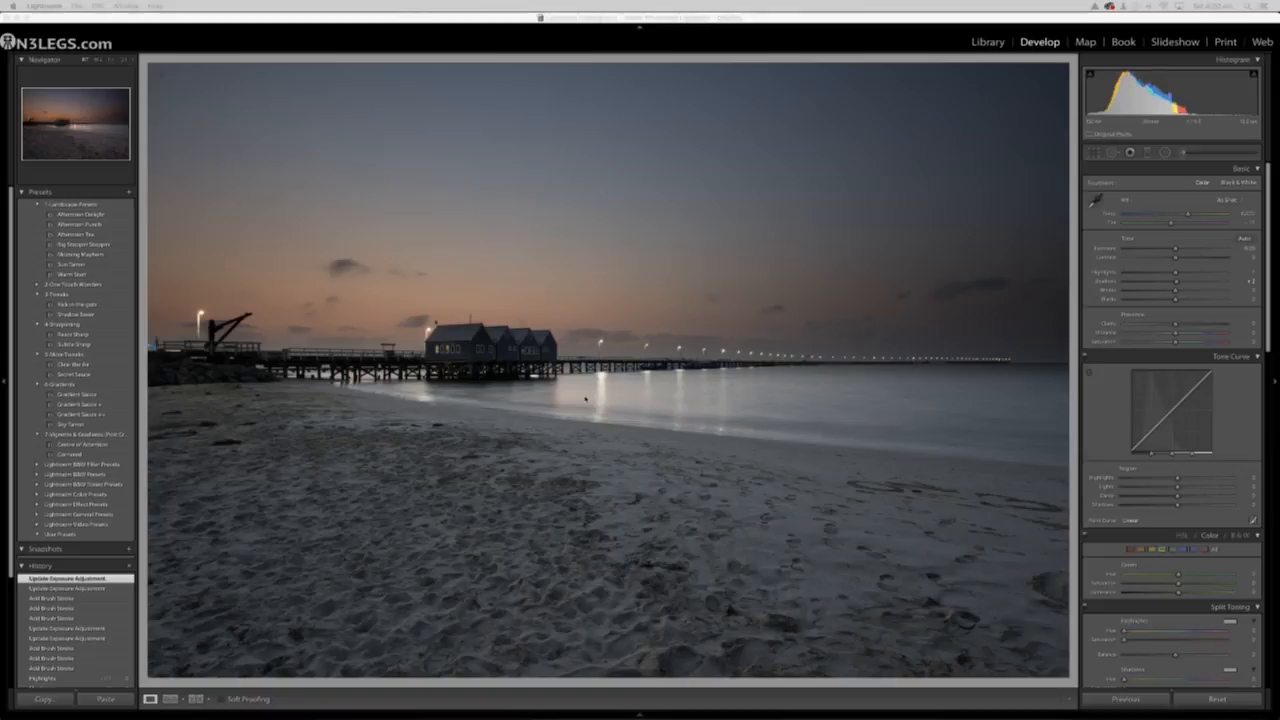
Compare the before and after versions of the photo repeatedly, examining the brightness of the sheds and pilings up close
{"action": "left_click", "coordinate": [109, 62]}
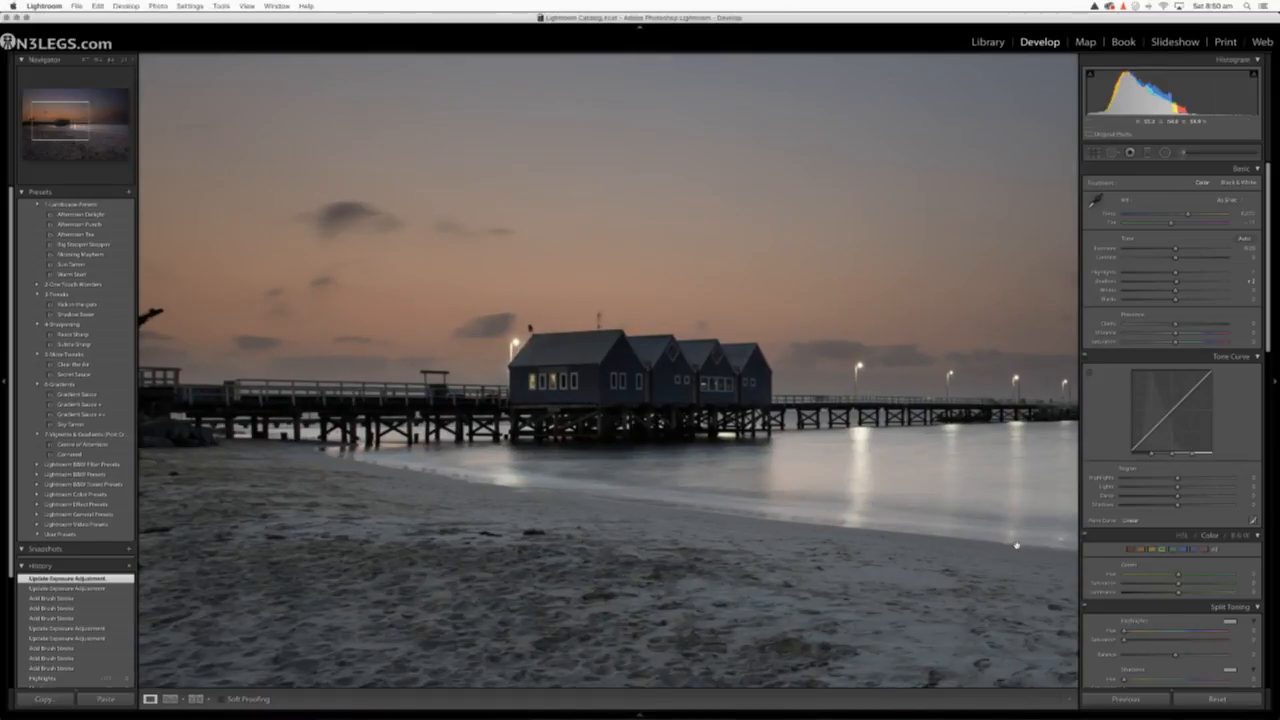
{"action": "key", "text": "backslash"}
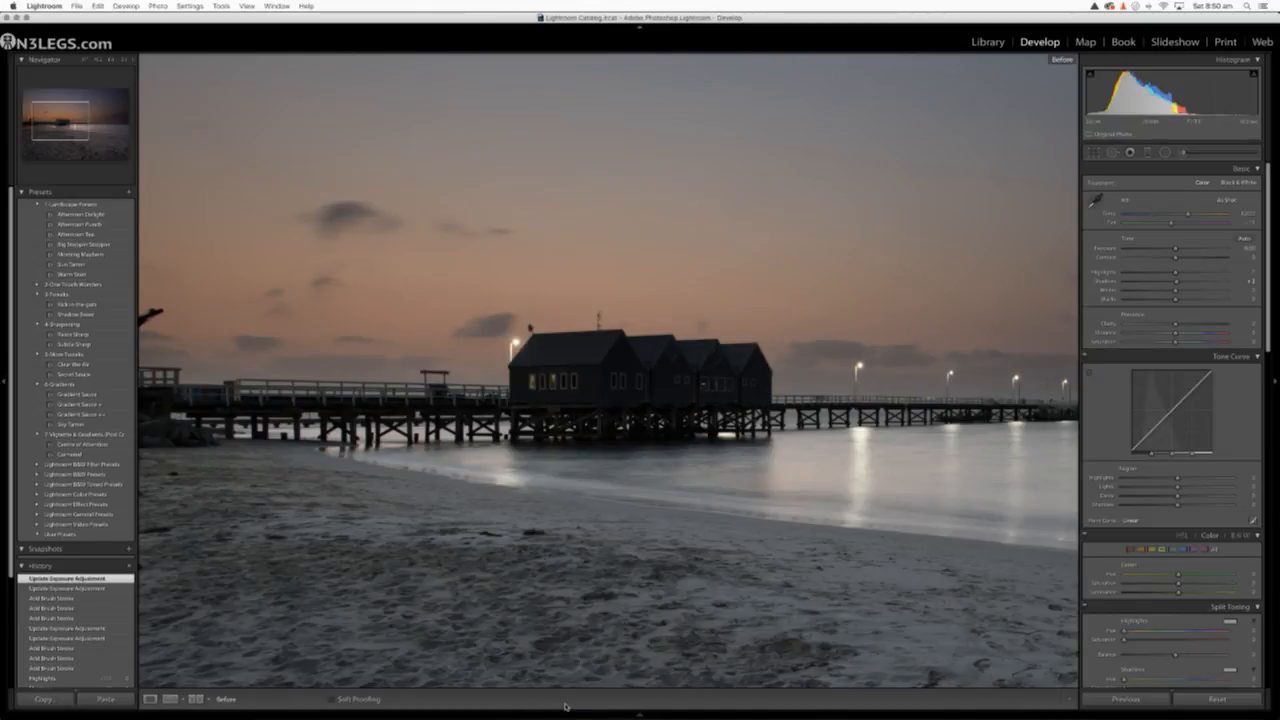
{"action": "key", "text": "backslash"}
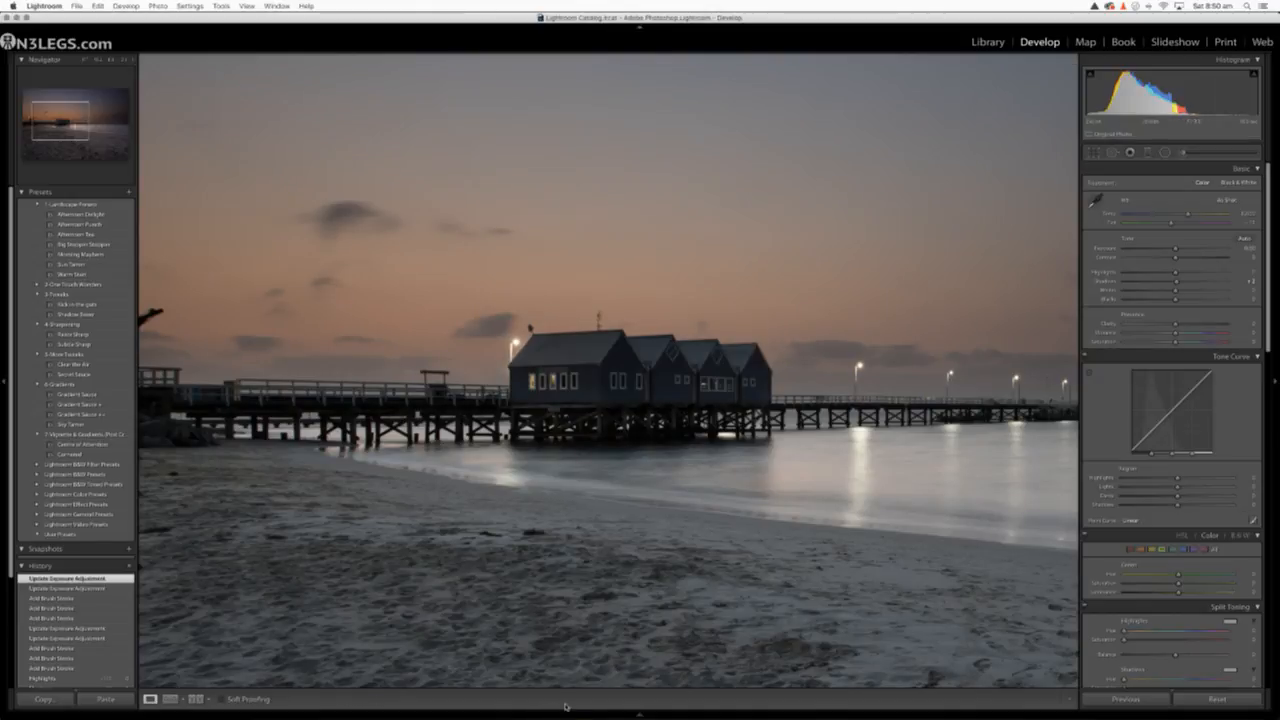
{"action": "key", "text": "backslash"}
{"action": "key", "text": "backslash"}
{"action": "key", "text": "backslash"}
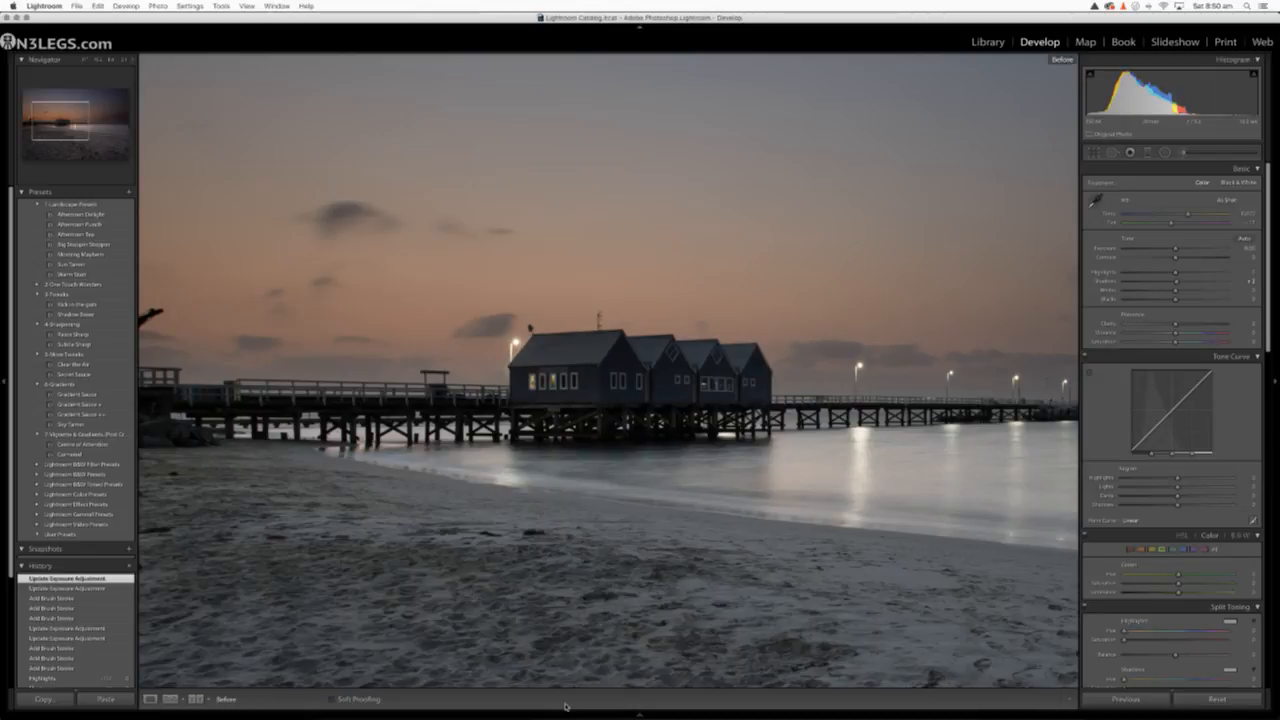
{"action": "key", "text": "backslash"}
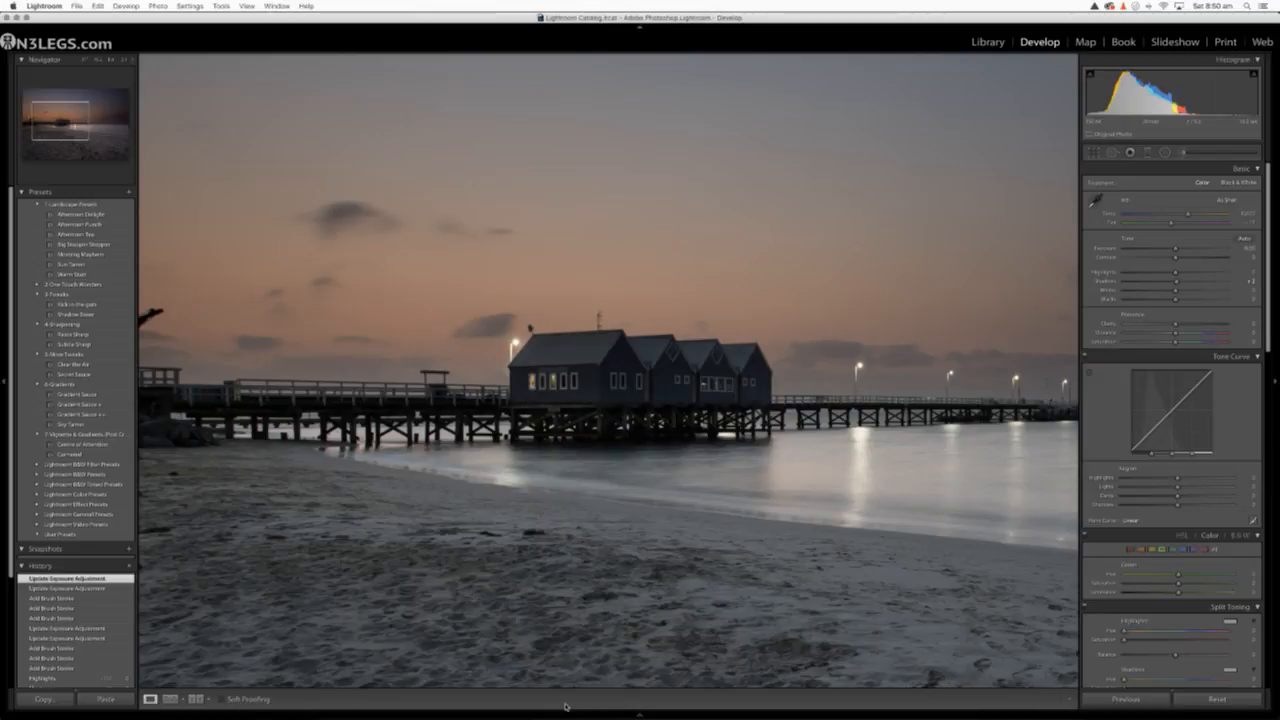
{"action": "key", "text": "backslash"}
{"action": "key", "text": "backslash"}
{"action": "key", "text": "backslash"}
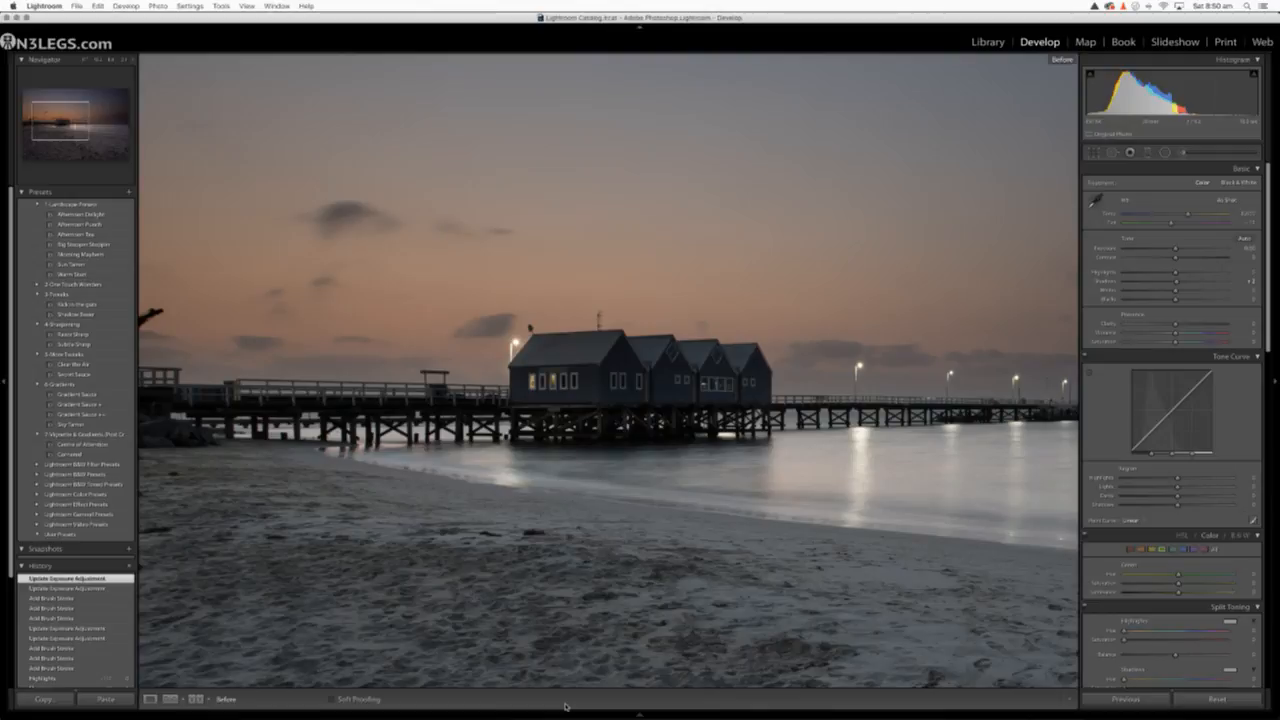
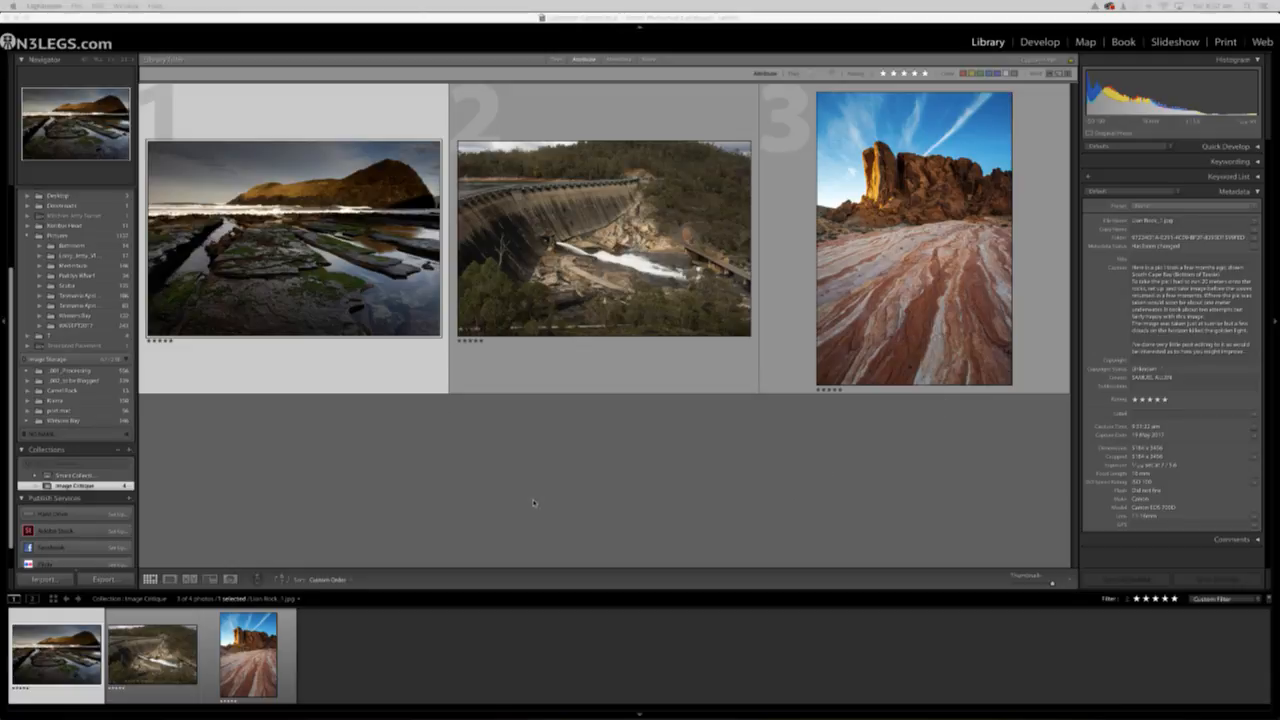
Open the rocky seashore headland photo for developing and hide the filmstrip to enlarge the image
{"action": "double_click", "coordinate": [250, 250]}
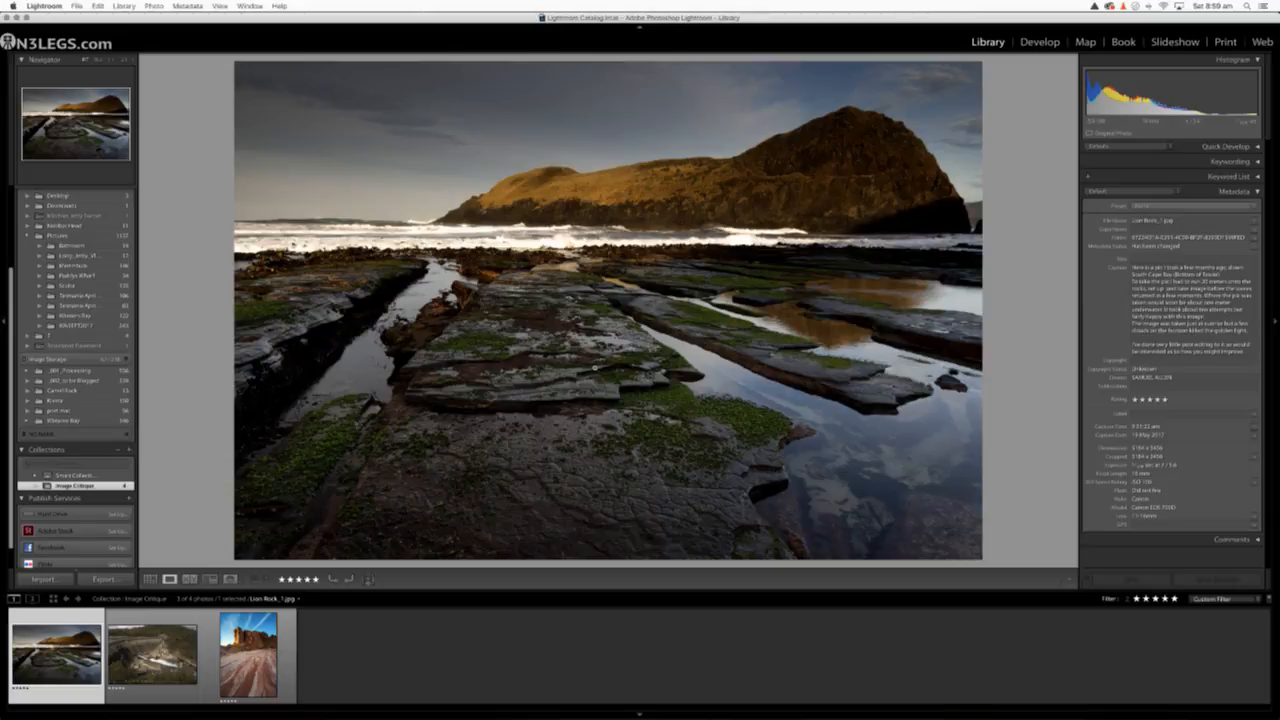
{"action": "left_click", "coordinate": [1037, 41]}
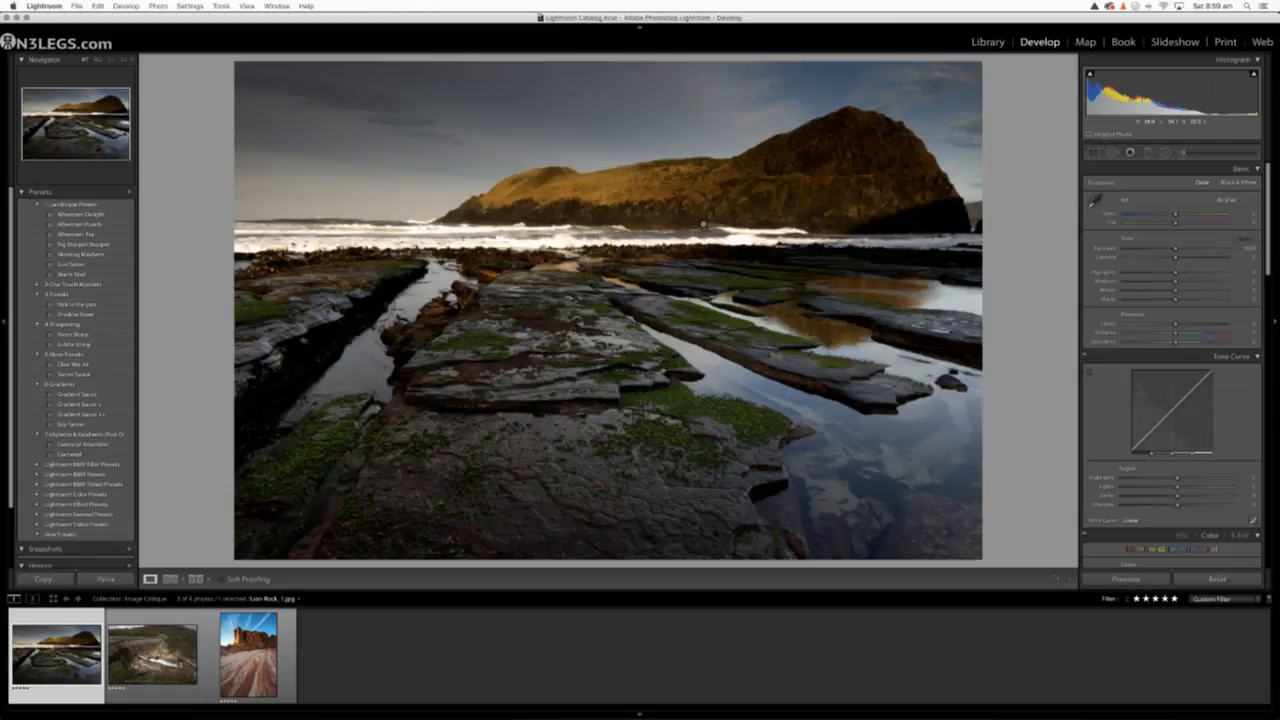
{"action": "left_click", "coordinate": [638, 714]}
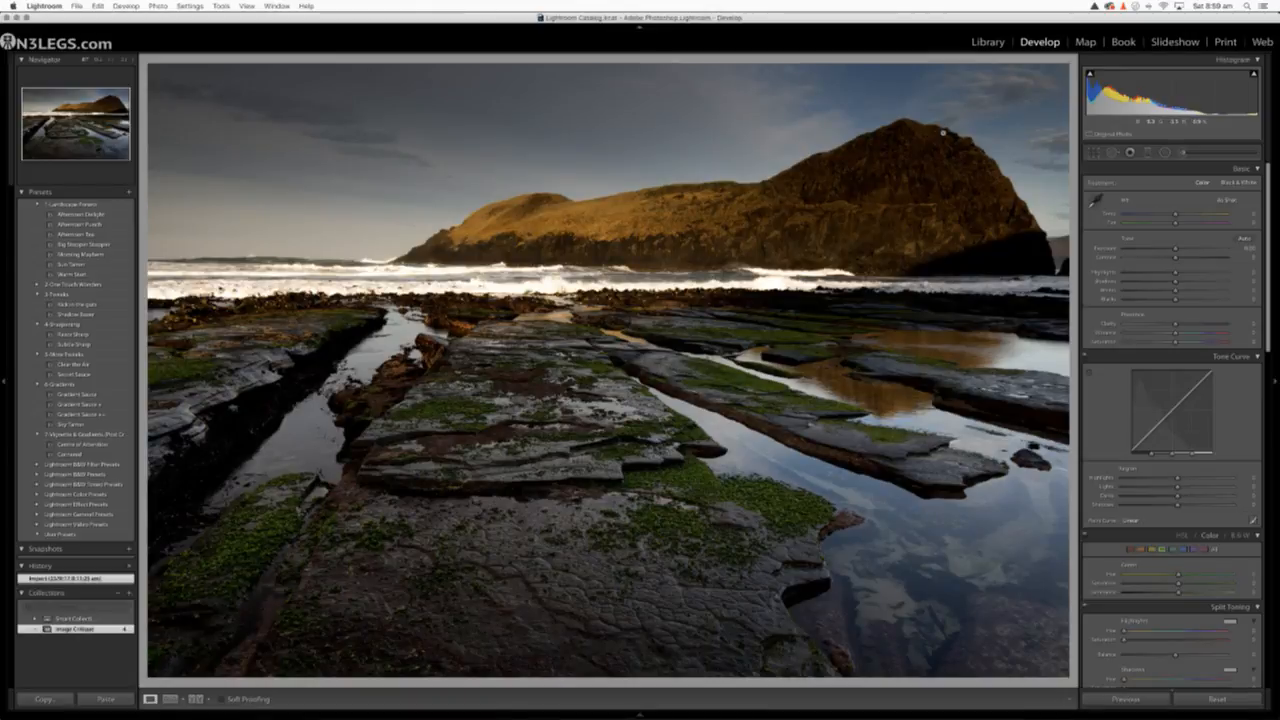
Examine the headland's sunlit slope, shaded cliff face and skyline at high magnification
{"action": "left_click", "coordinate": [916, 139]}
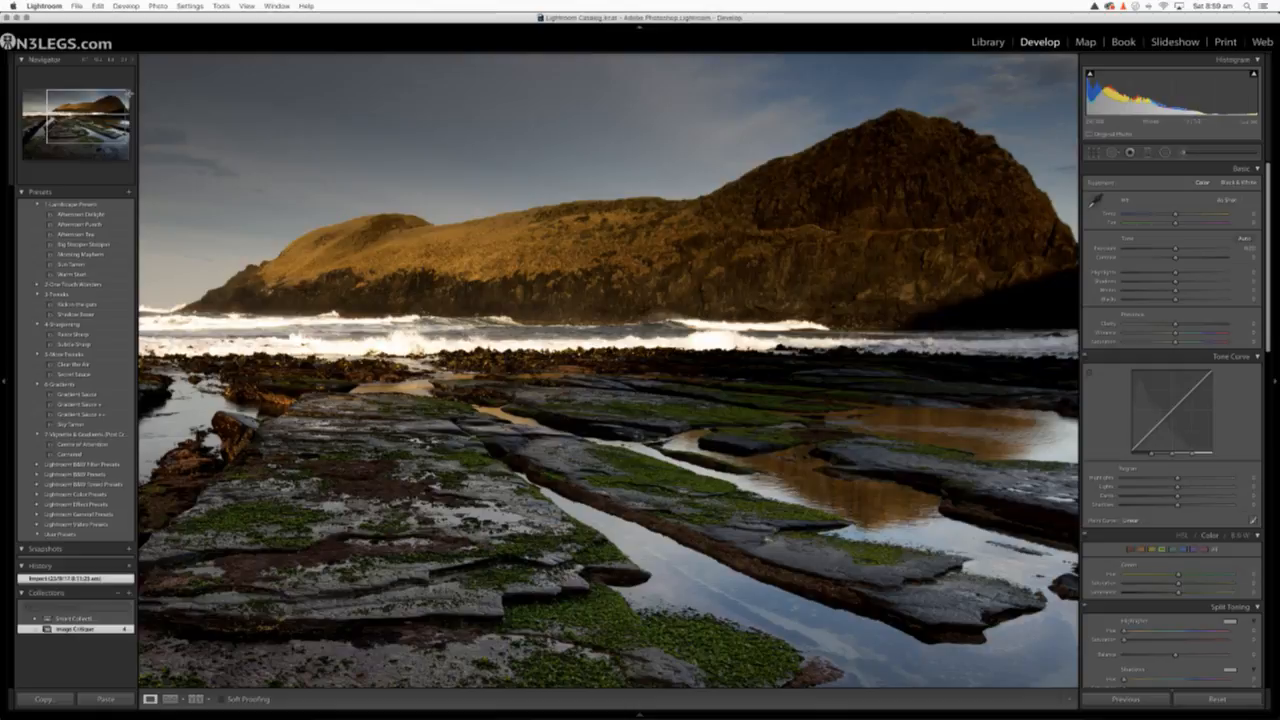
{"action": "left_click", "coordinate": [126, 63]}
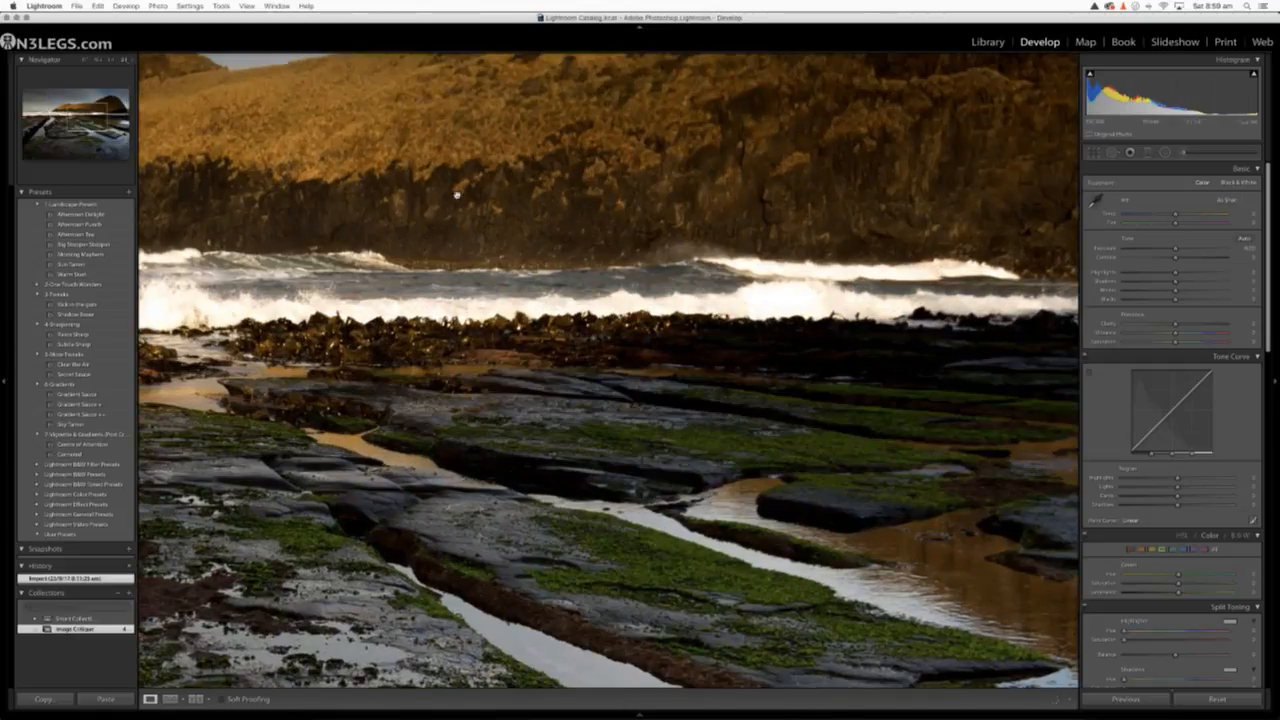
{"action": "left_click_drag", "start_coordinate": [739, 218], "coordinate": [607, 457]}
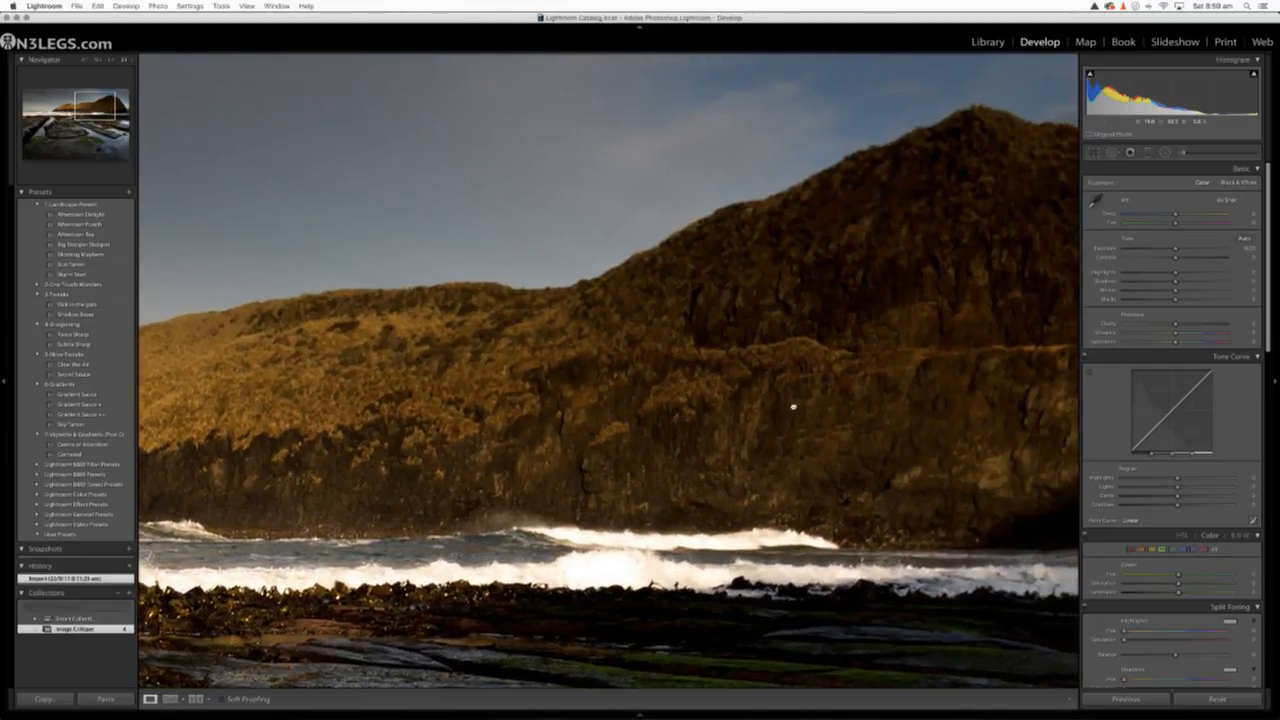
{"action": "left_click_drag", "start_coordinate": [791, 406], "coordinate": [459, 443]}
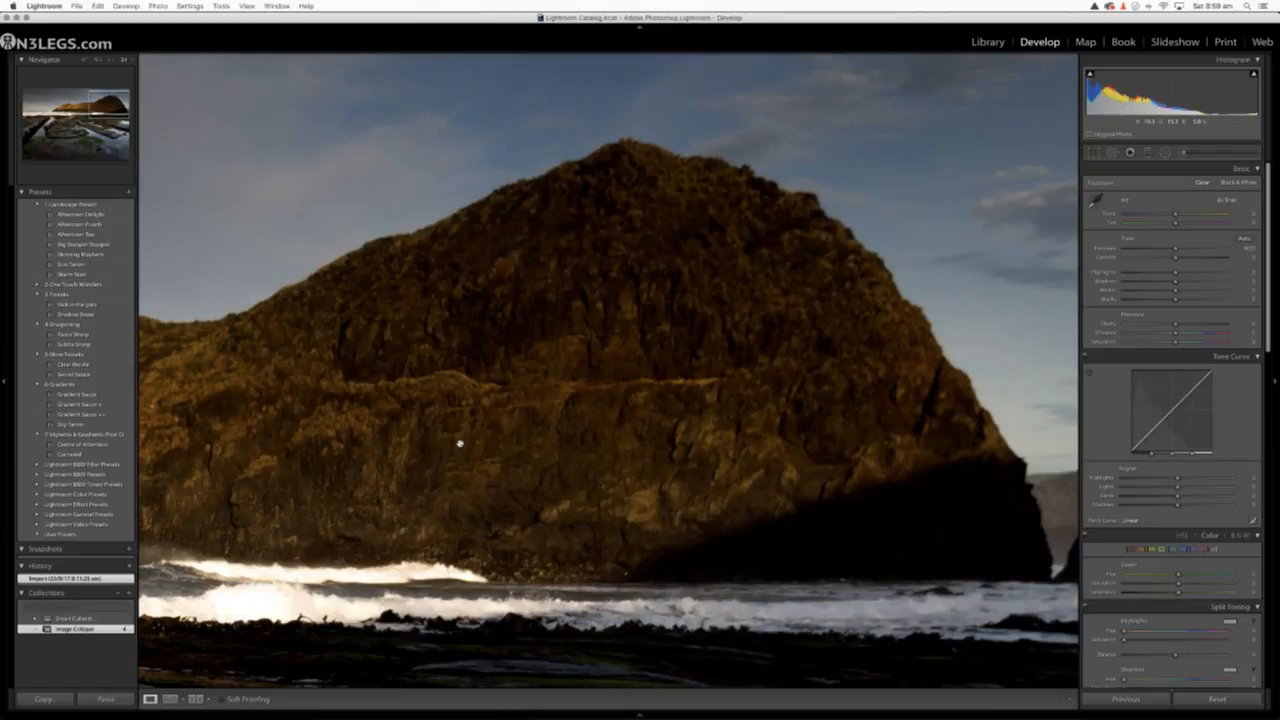
{"action": "left_click_drag", "start_coordinate": [351, 431], "coordinate": [486, 412]}
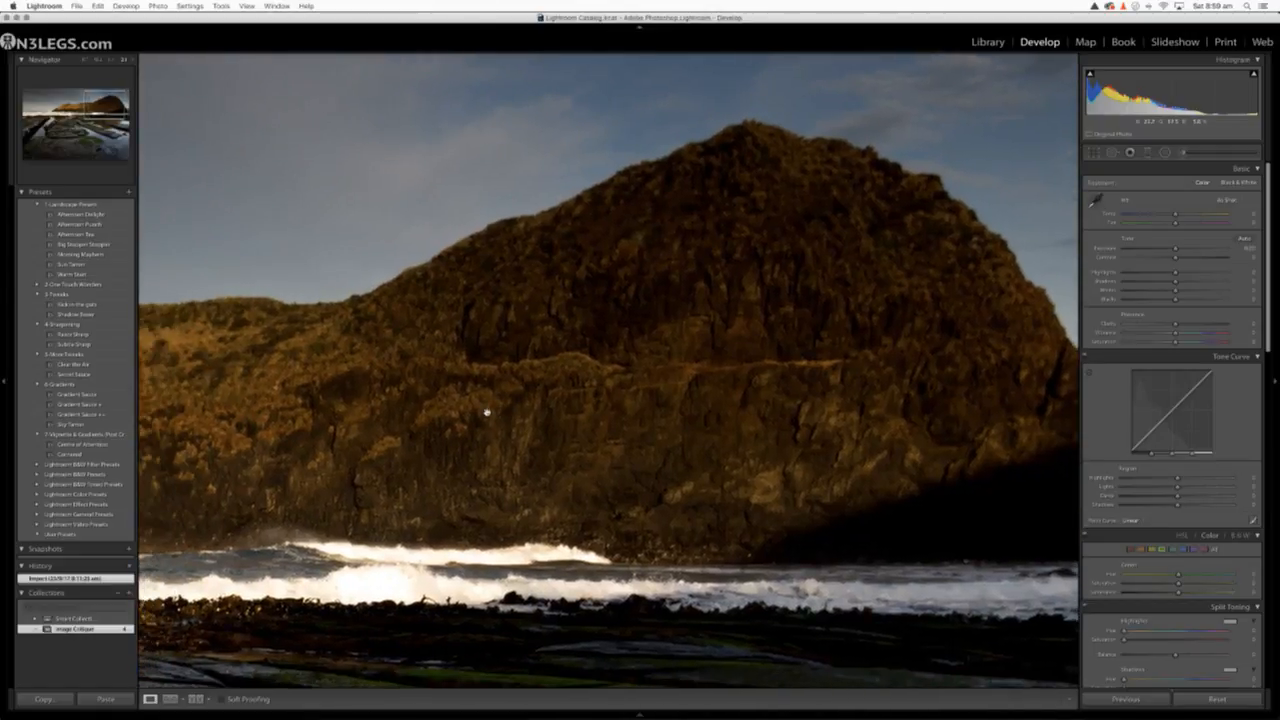
{"action": "left_click_drag", "start_coordinate": [359, 434], "coordinate": [663, 424]}
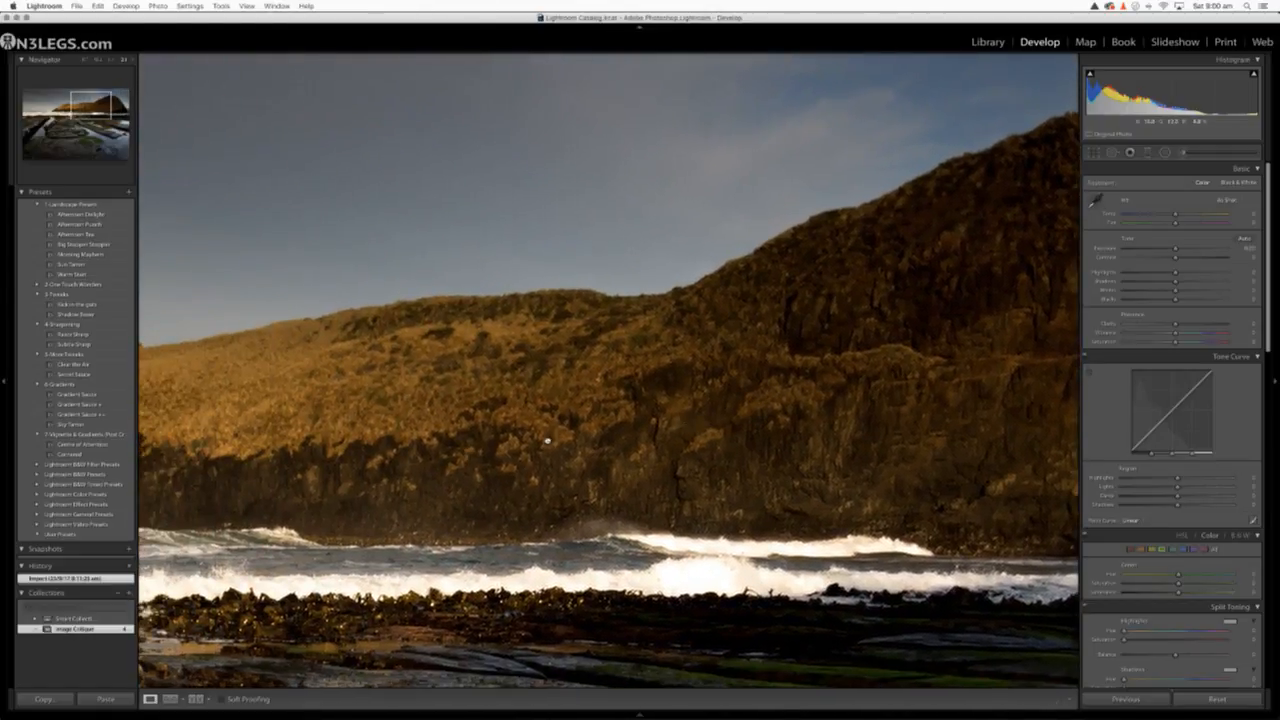
{"action": "left_click_drag", "start_coordinate": [547, 440], "coordinate": [828, 311]}
{"action": "left_click_drag", "start_coordinate": [613, 318], "coordinate": [567, 212]}
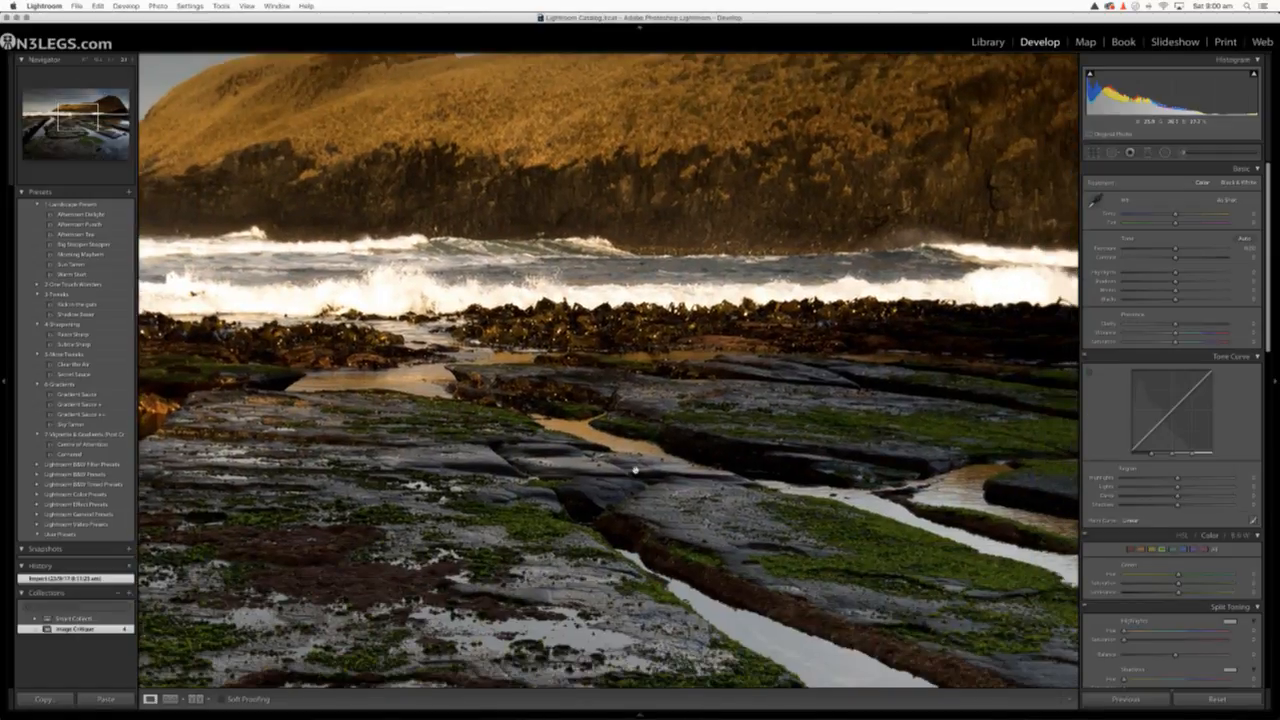
Examine the mossy foreground rocks, water channels and cloud reflections up close, and return to the whole image
{"action": "left_click_drag", "start_coordinate": [634, 468], "coordinate": [598, 298]}
{"action": "left_click_drag", "start_coordinate": [615, 428], "coordinate": [620, 244]}
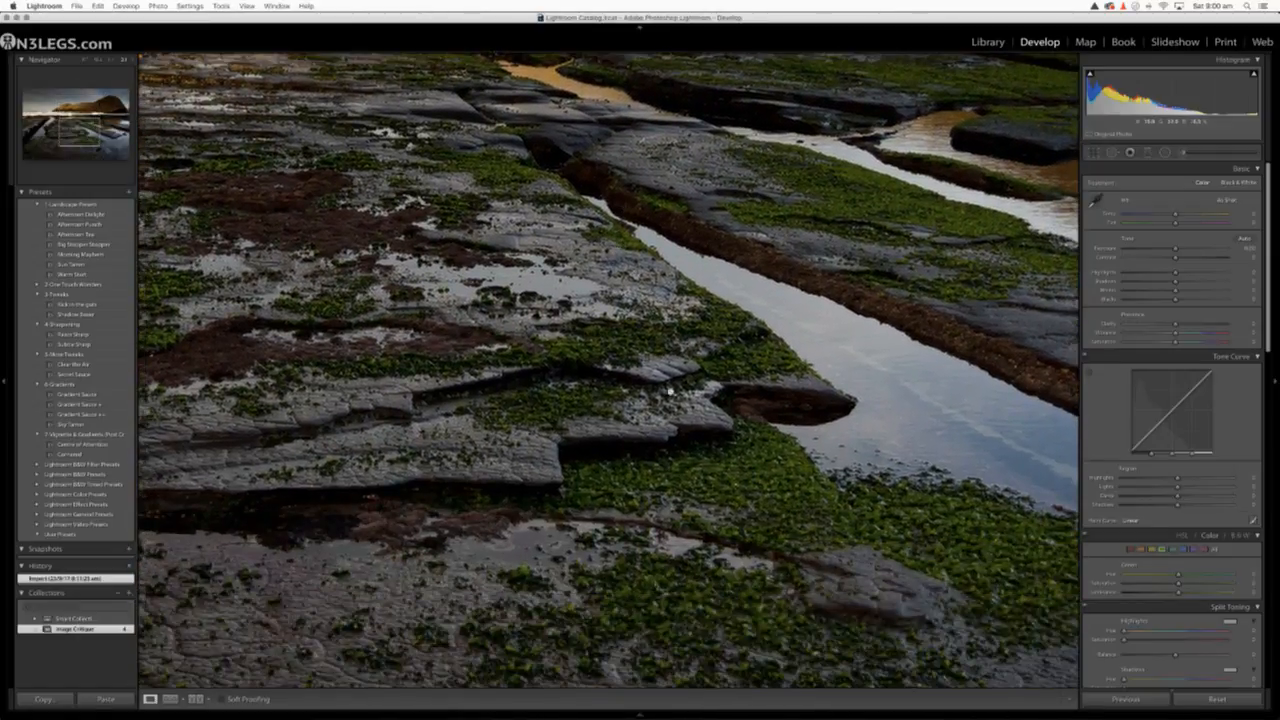
{"action": "left_click_drag", "start_coordinate": [676, 406], "coordinate": [536, 236]}
{"action": "left_click_drag", "start_coordinate": [586, 382], "coordinate": [599, 207]}
{"action": "left_click_drag", "start_coordinate": [732, 264], "coordinate": [470, 492]}
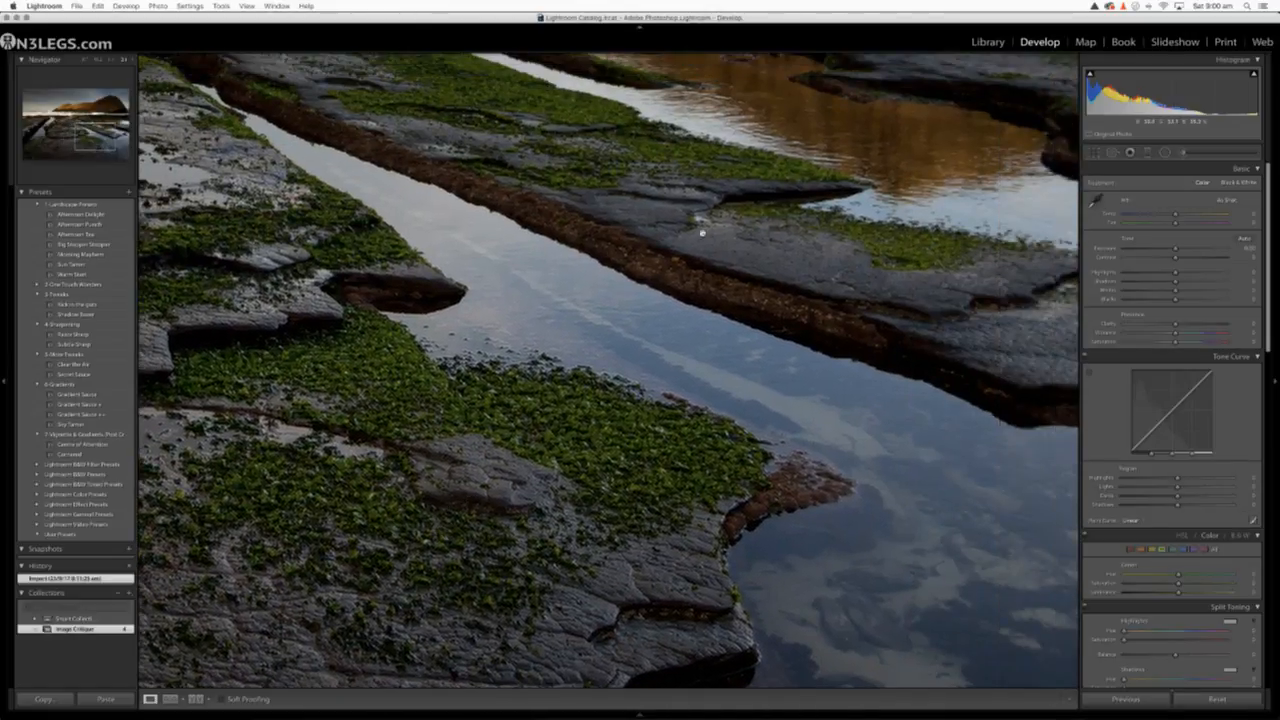
{"action": "left_click_drag", "start_coordinate": [700, 286], "coordinate": [540, 392]}
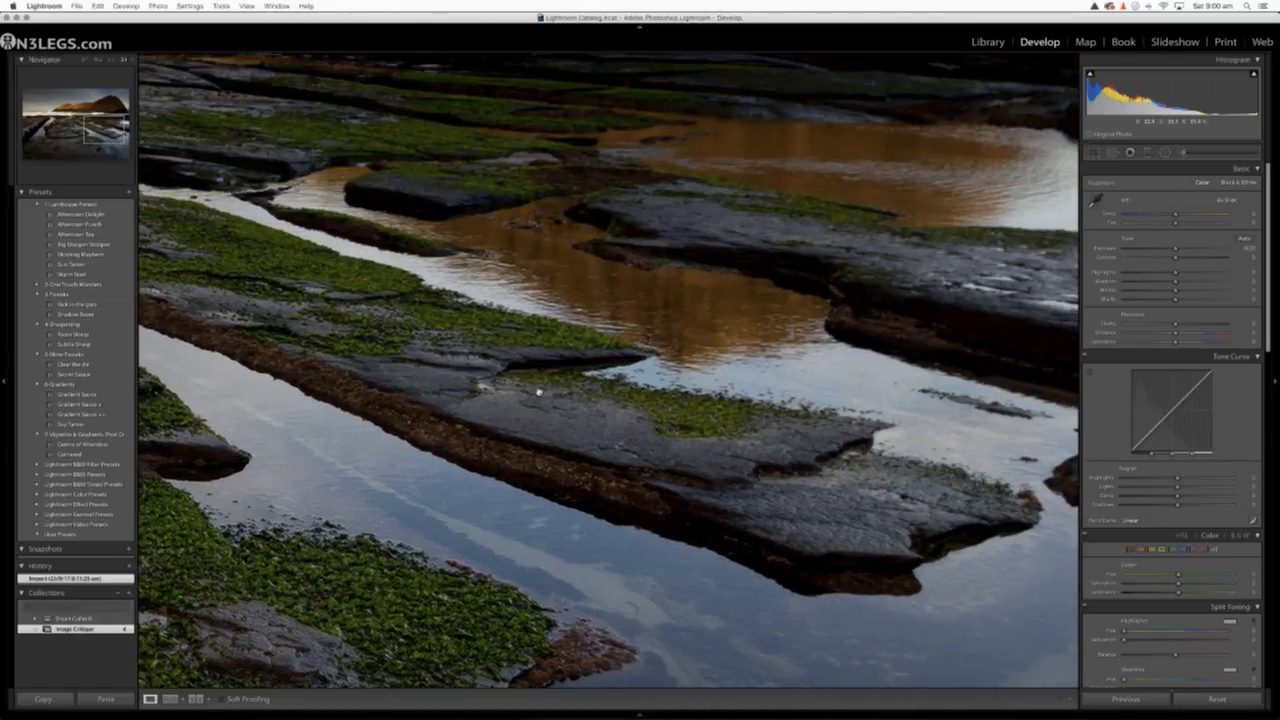
{"action": "left_click", "coordinate": [112, 61]}
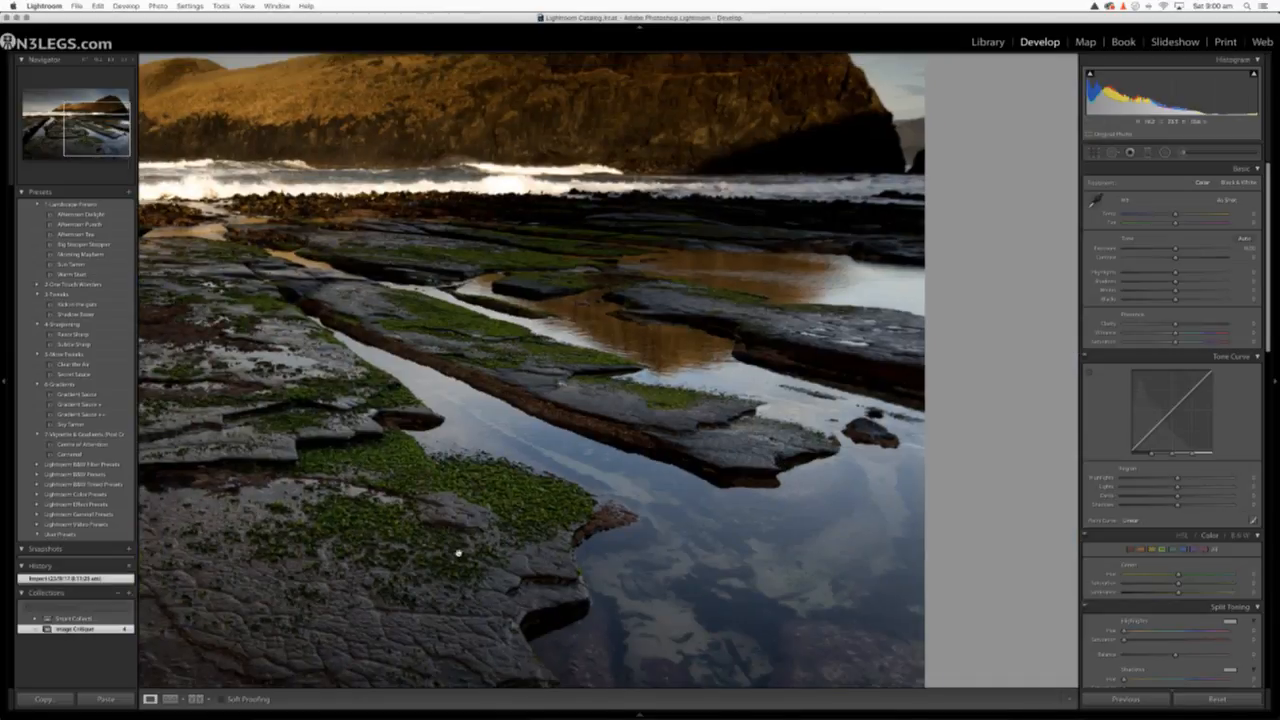
{"action": "left_click_drag", "start_coordinate": [458, 553], "coordinate": [580, 360]}
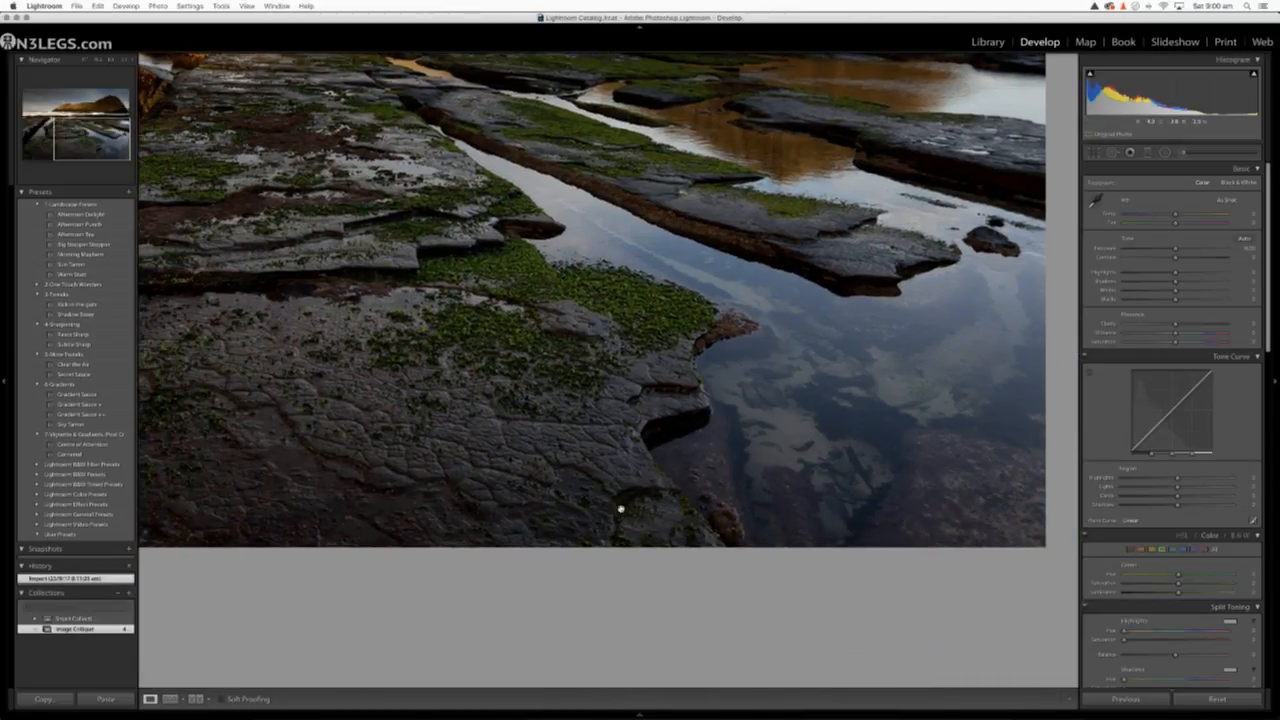
{"action": "left_click_drag", "start_coordinate": [416, 482], "coordinate": [636, 629]}
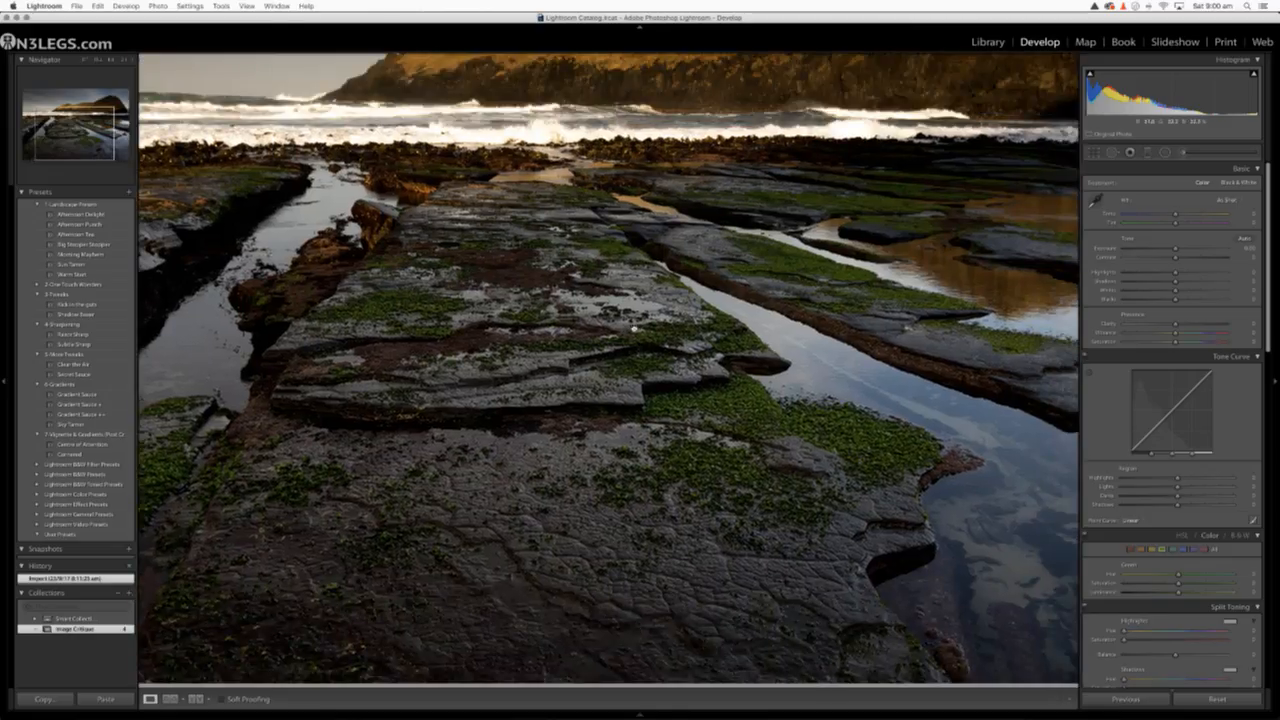
{"action": "left_click", "coordinate": [633, 328]}
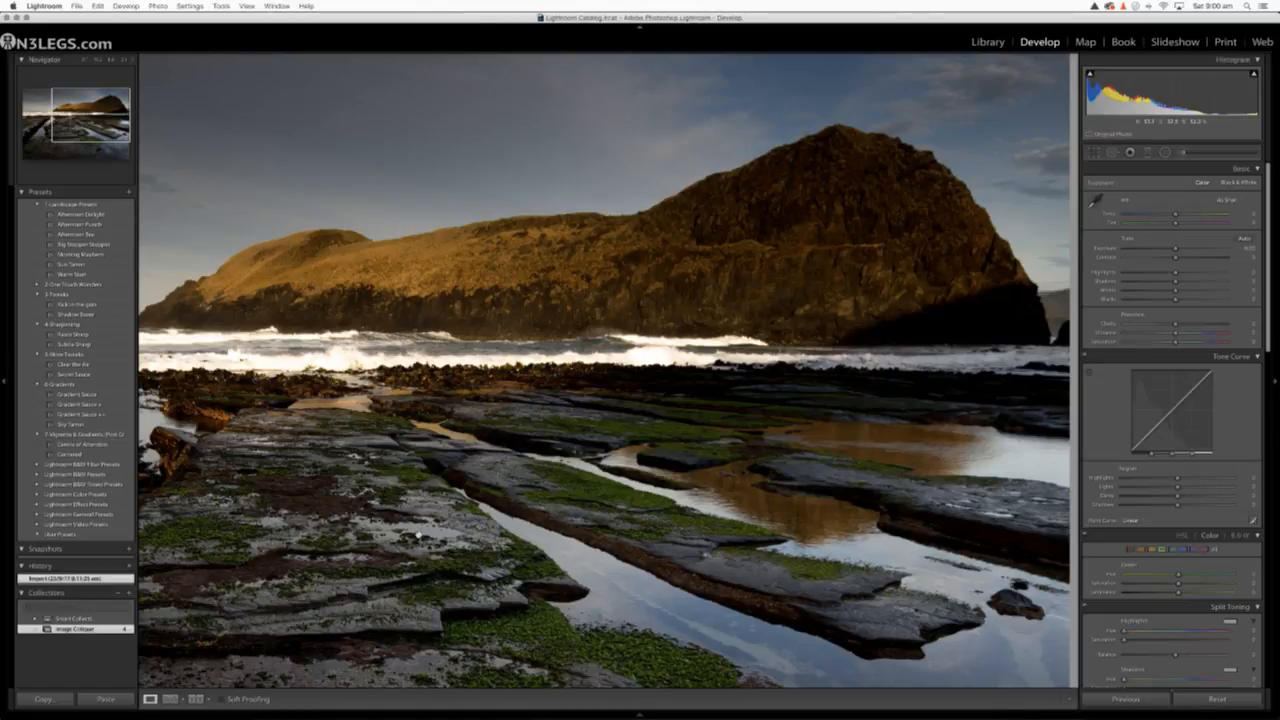
Compare the headland with the foreground rock shelf, and examine the dark kelp band below the surf up close
{"action": "scroll", "coordinate": [412, 531], "scroll_direction": "down", "scroll_amount": 5}
{"action": "scroll", "coordinate": [420, 538], "scroll_direction": "up", "scroll_amount": 6}
{"action": "scroll", "coordinate": [441, 553], "scroll_direction": "down", "scroll_amount": 5}
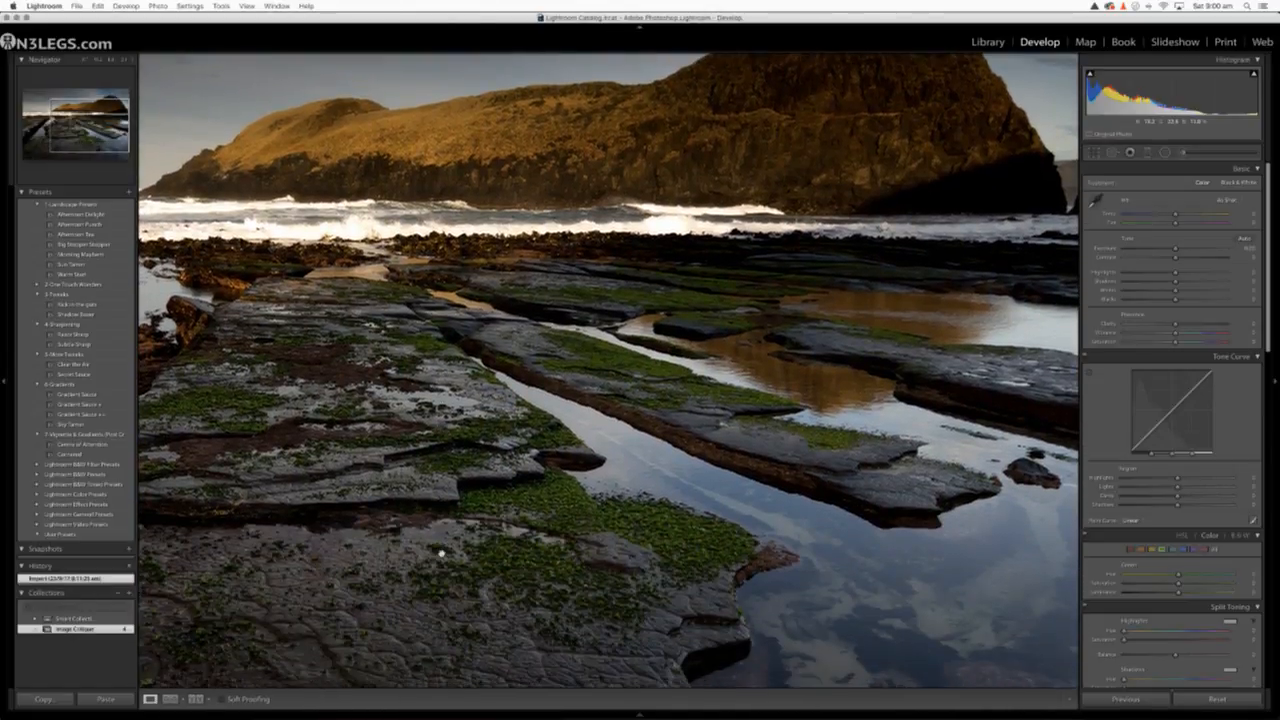
{"action": "scroll", "coordinate": [449, 460], "scroll_direction": "up", "scroll_amount": 5}
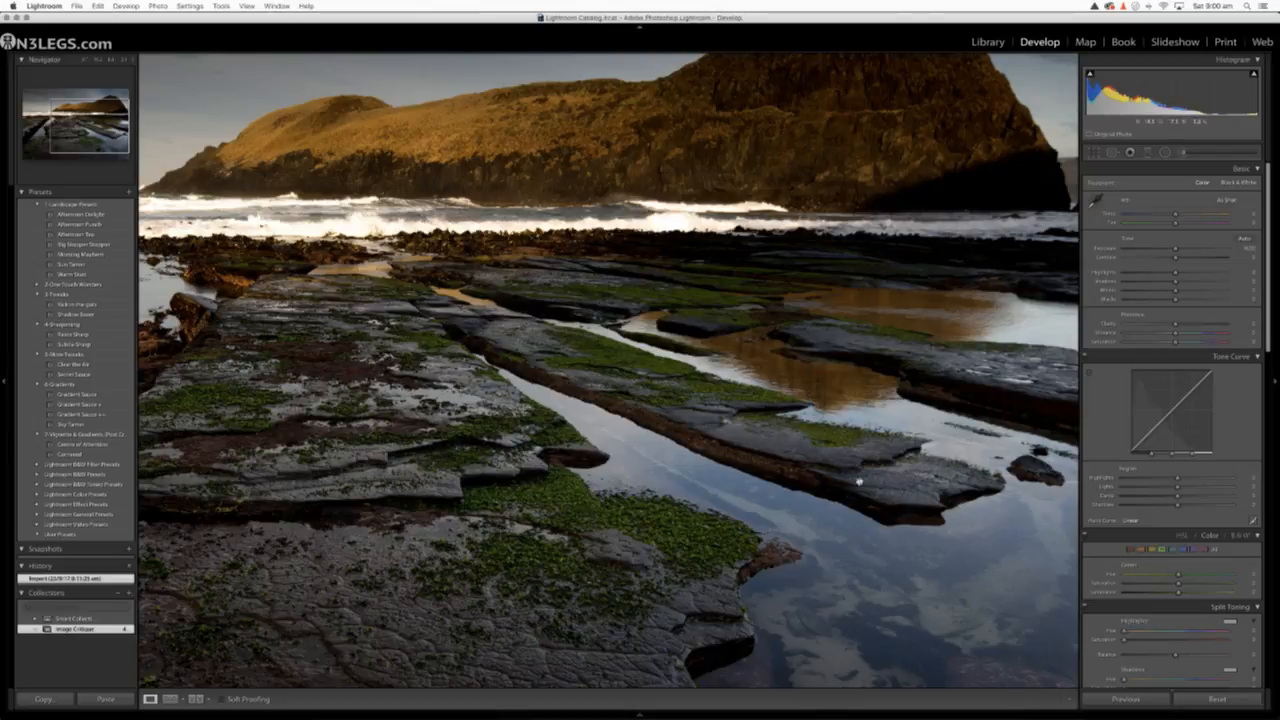
{"action": "scroll", "coordinate": [596, 492], "scroll_direction": "up", "scroll_amount": 3}
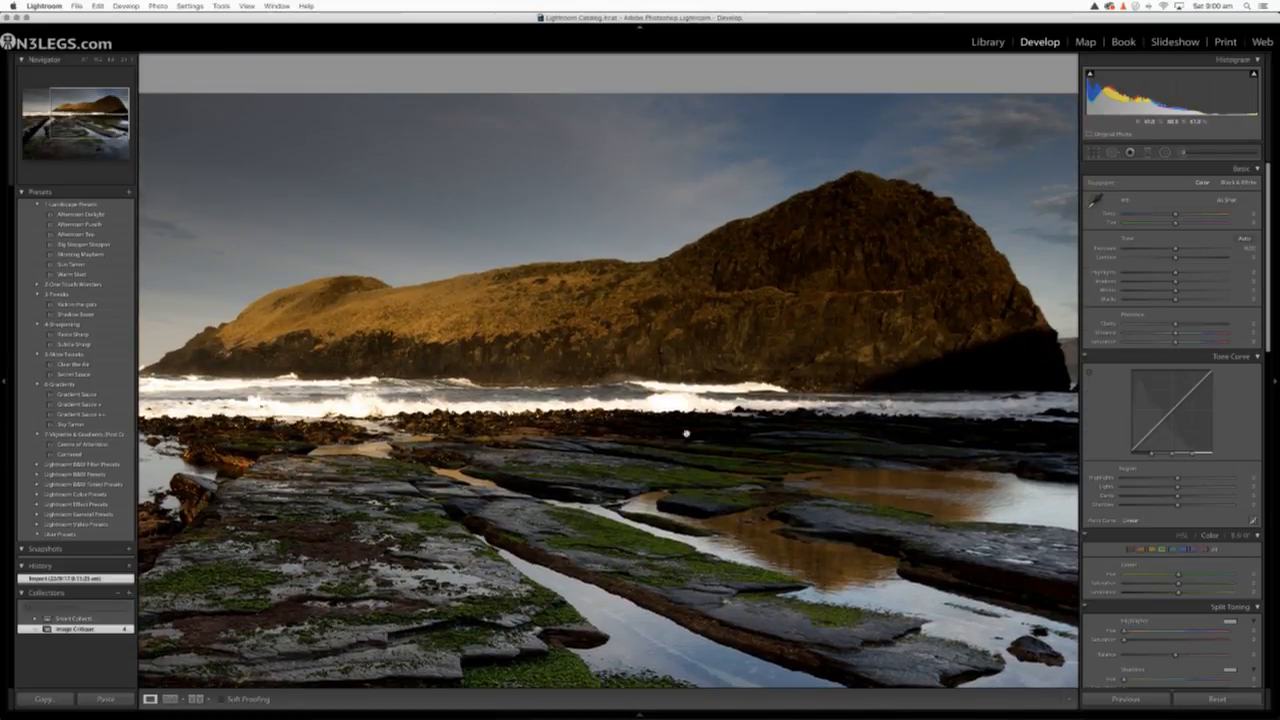
{"action": "scroll", "coordinate": [684, 467], "scroll_direction": "up", "scroll_amount": 2}
{"action": "scroll", "coordinate": [519, 532], "scroll_direction": "down", "scroll_amount": 2}
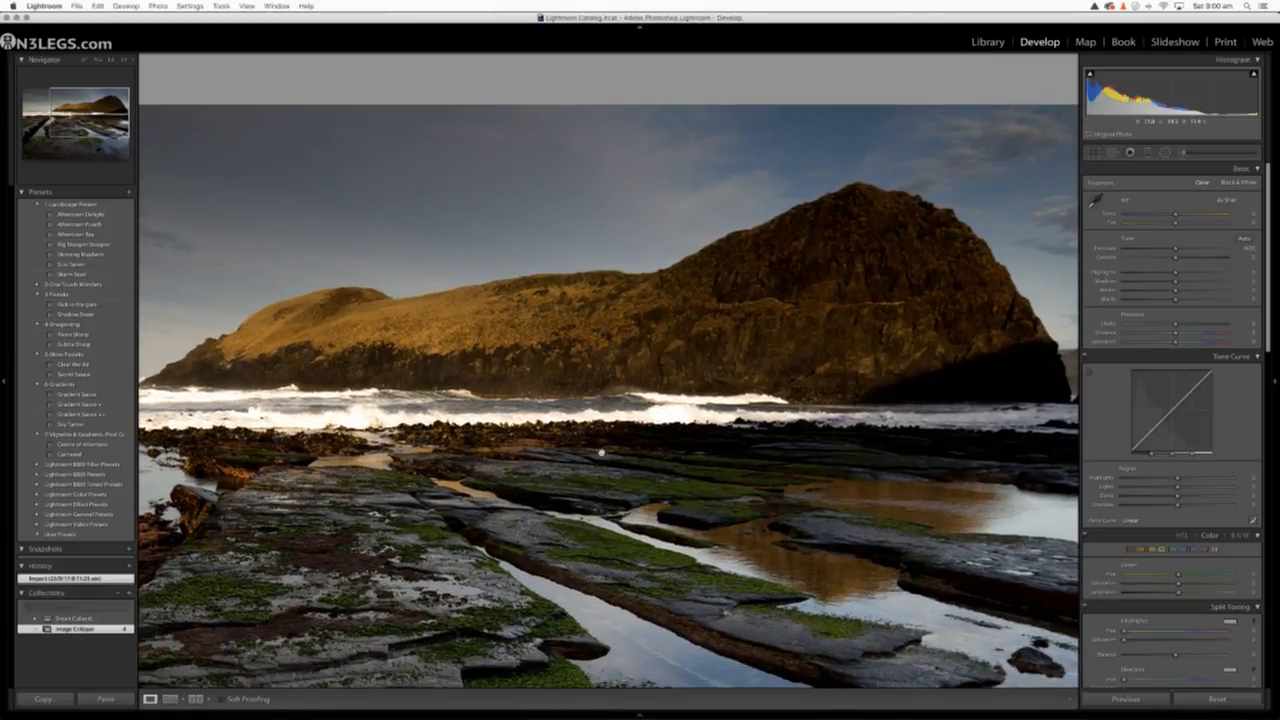
{"action": "left_click", "coordinate": [617, 437]}
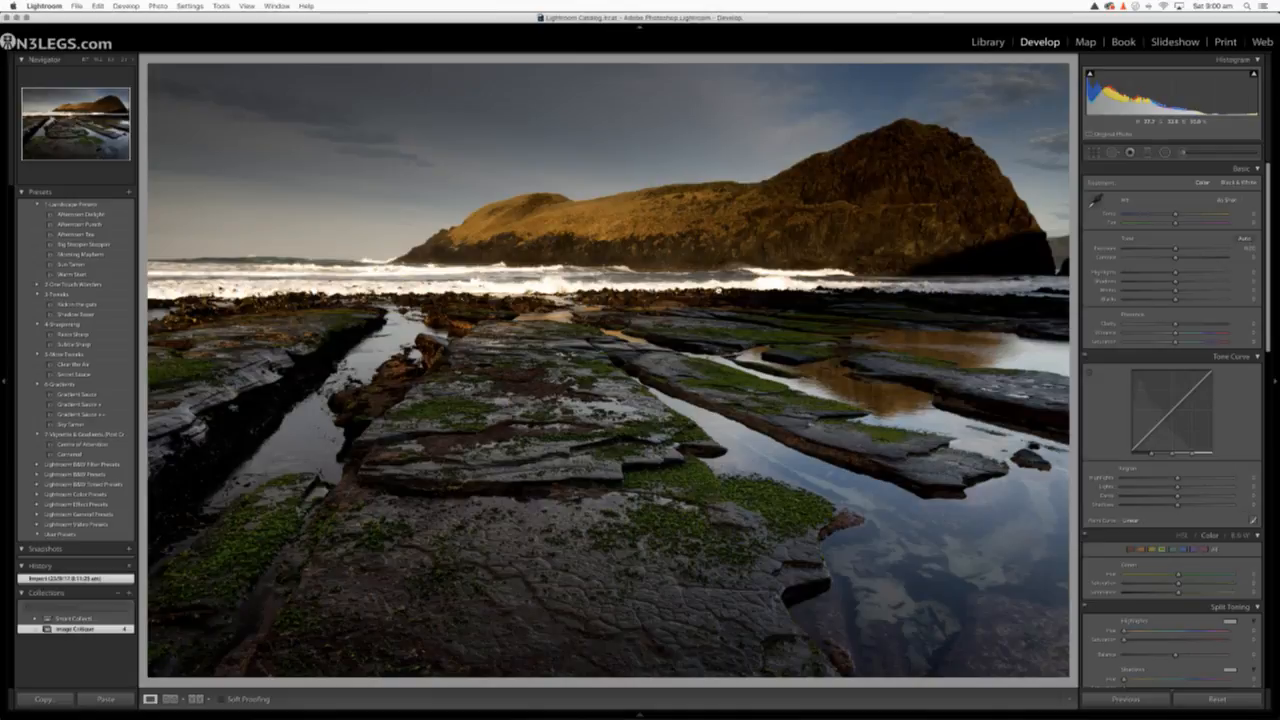
{"action": "left_click", "coordinate": [718, 290]}
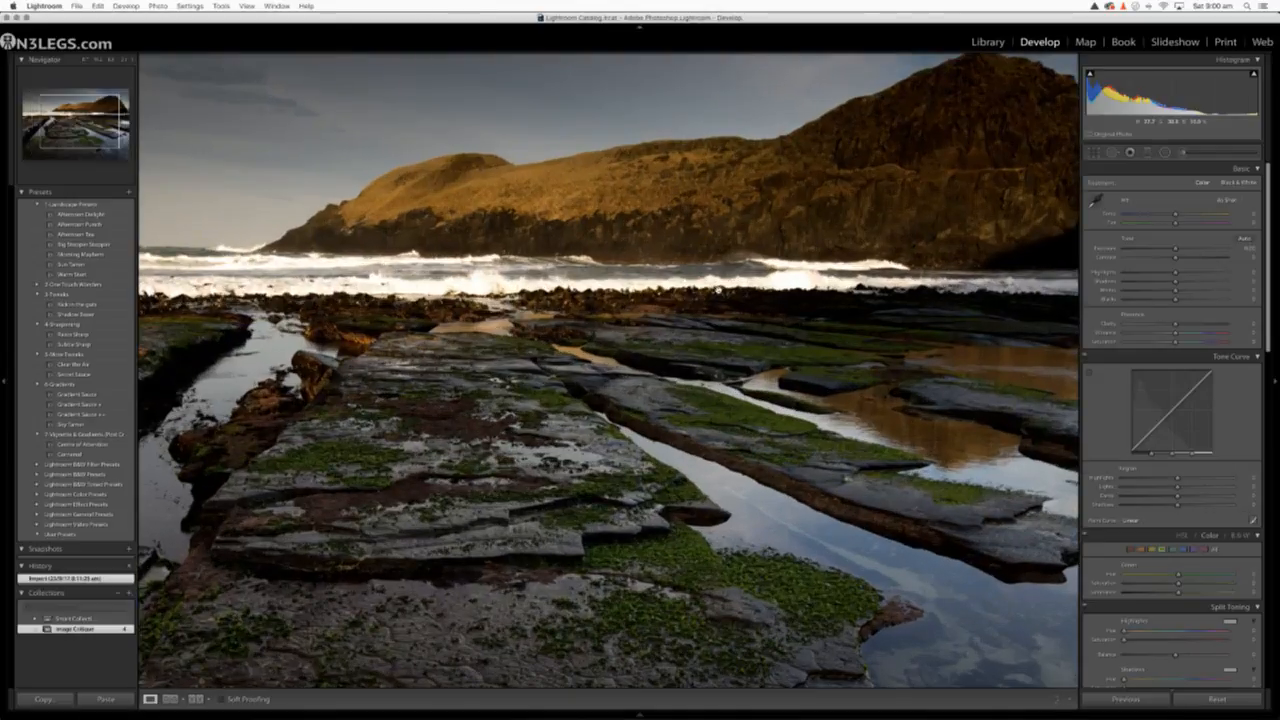
{"action": "left_click", "coordinate": [124, 63]}
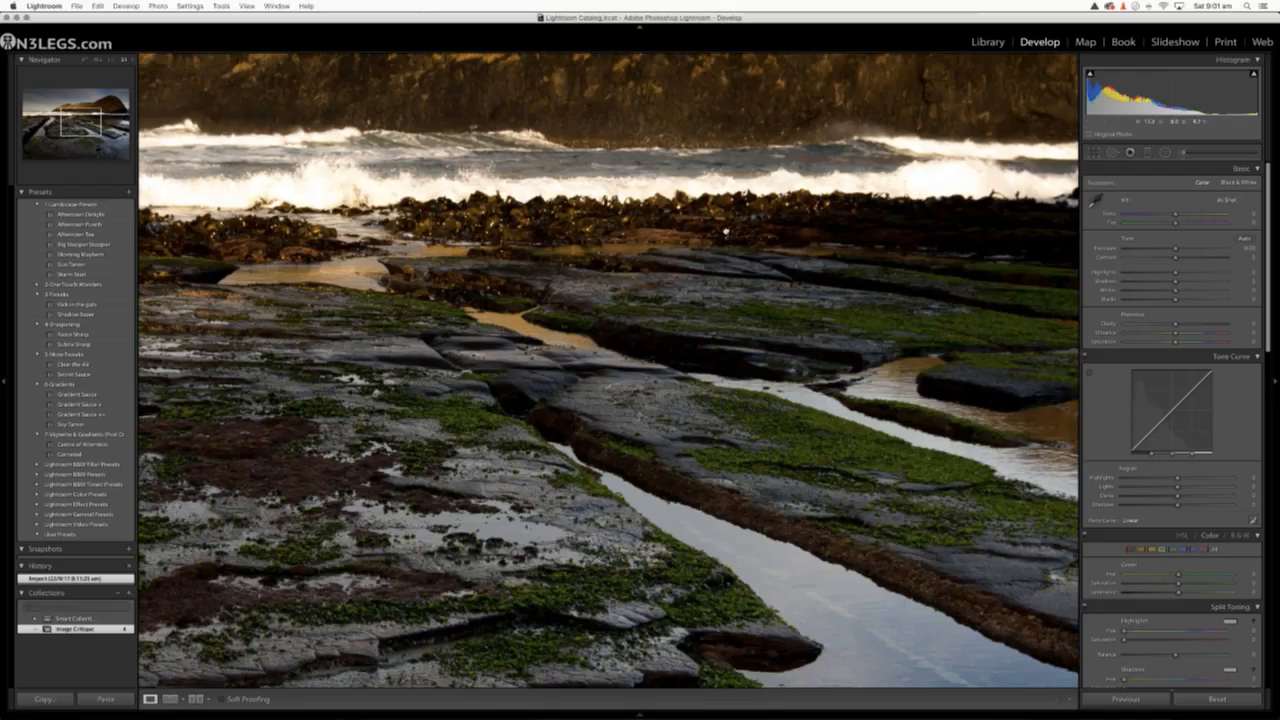
{"action": "left_click_drag", "start_coordinate": [726, 232], "coordinate": [589, 366]}
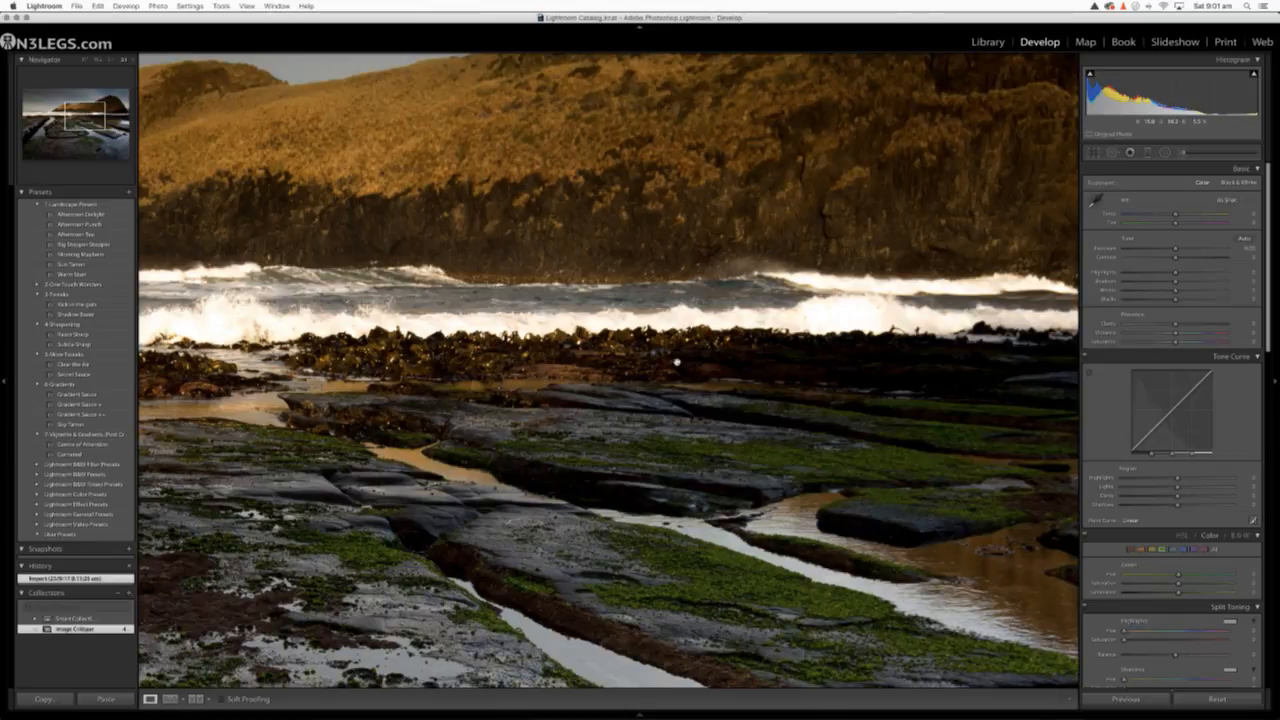
{"action": "left_click", "coordinate": [616, 442]}
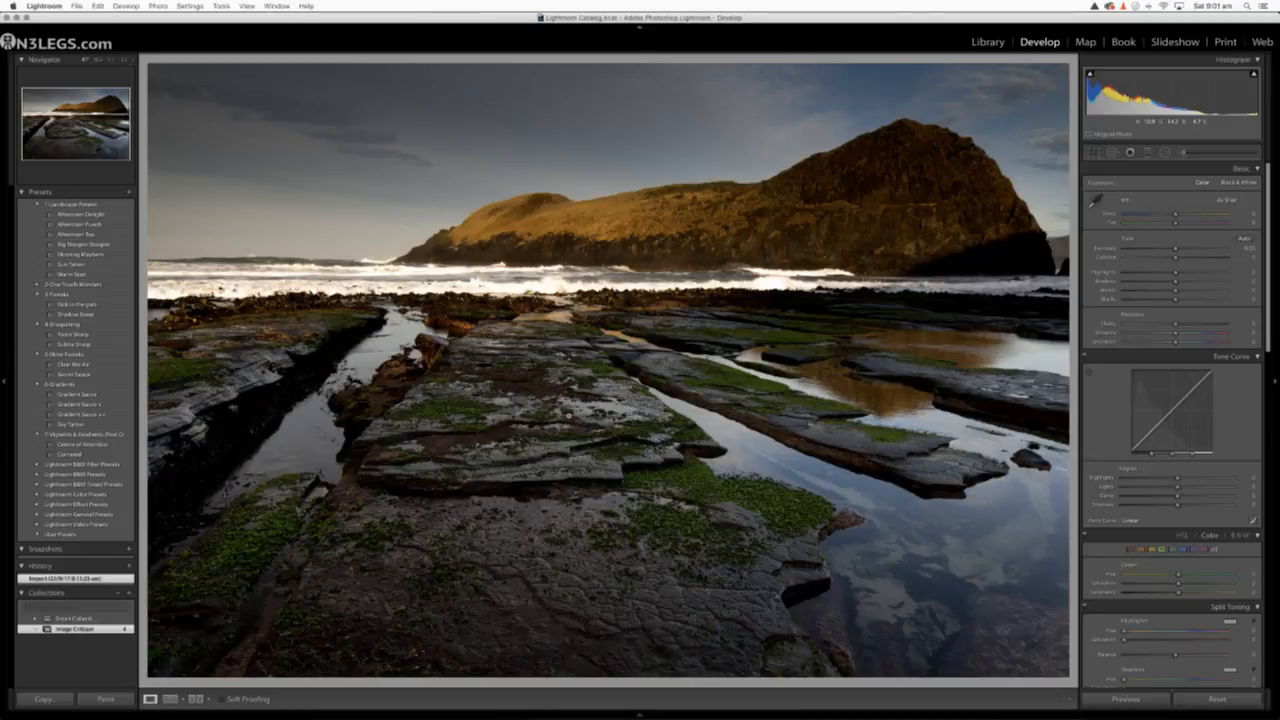
Try cropping away the sky and headland down to the surf line, and undo the crop
{"action": "left_click", "coordinate": [1093, 152]}
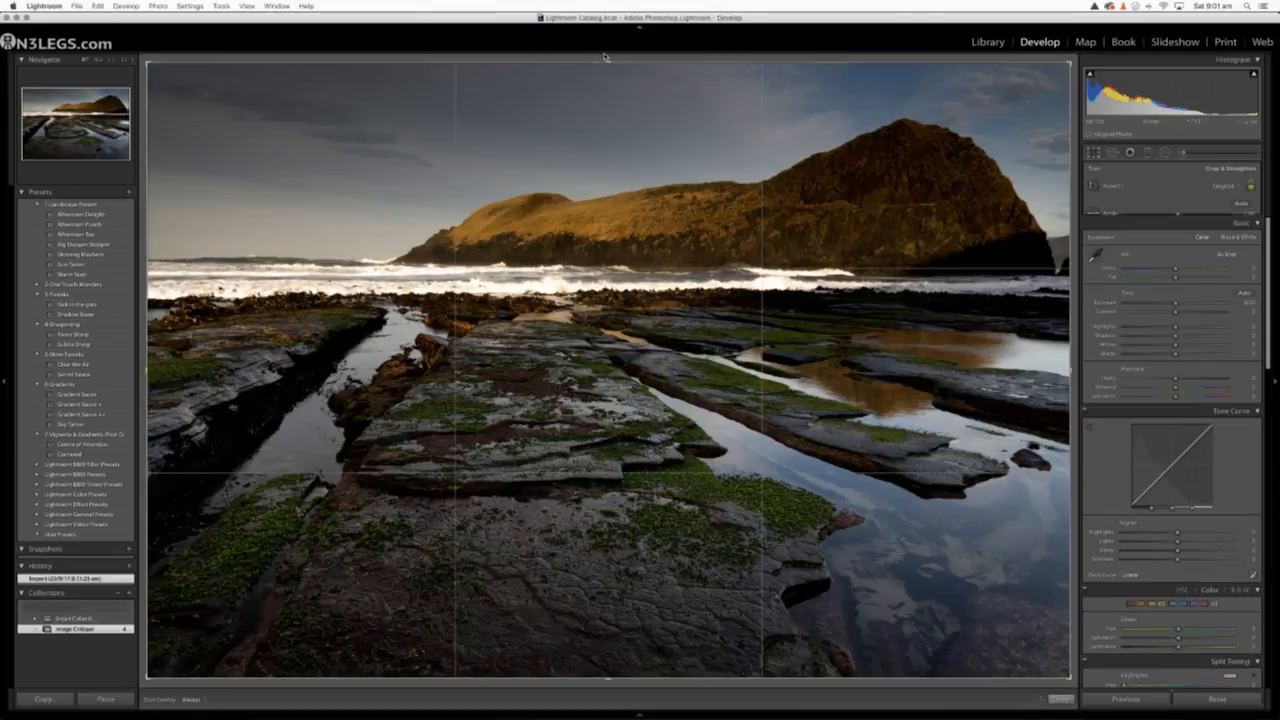
{"action": "left_click_drag", "start_coordinate": [606, 61], "coordinate": [568, 172]}
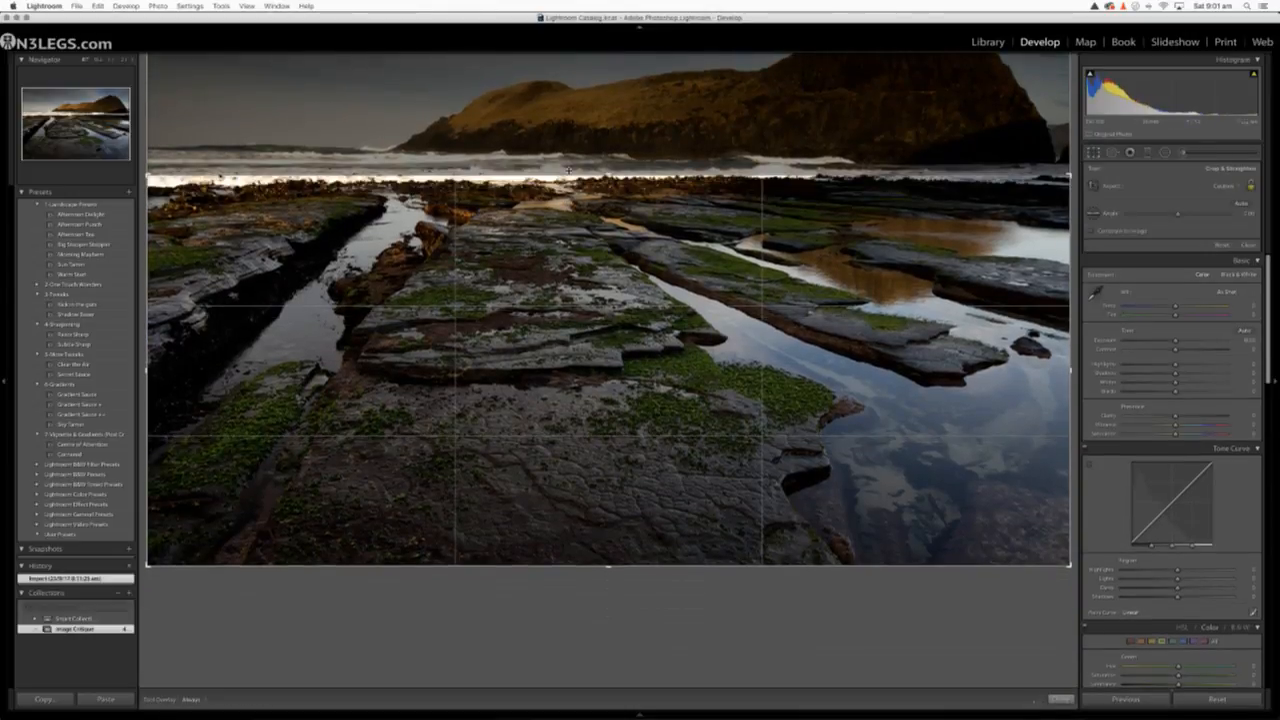
{"action": "key", "text": "Return"}
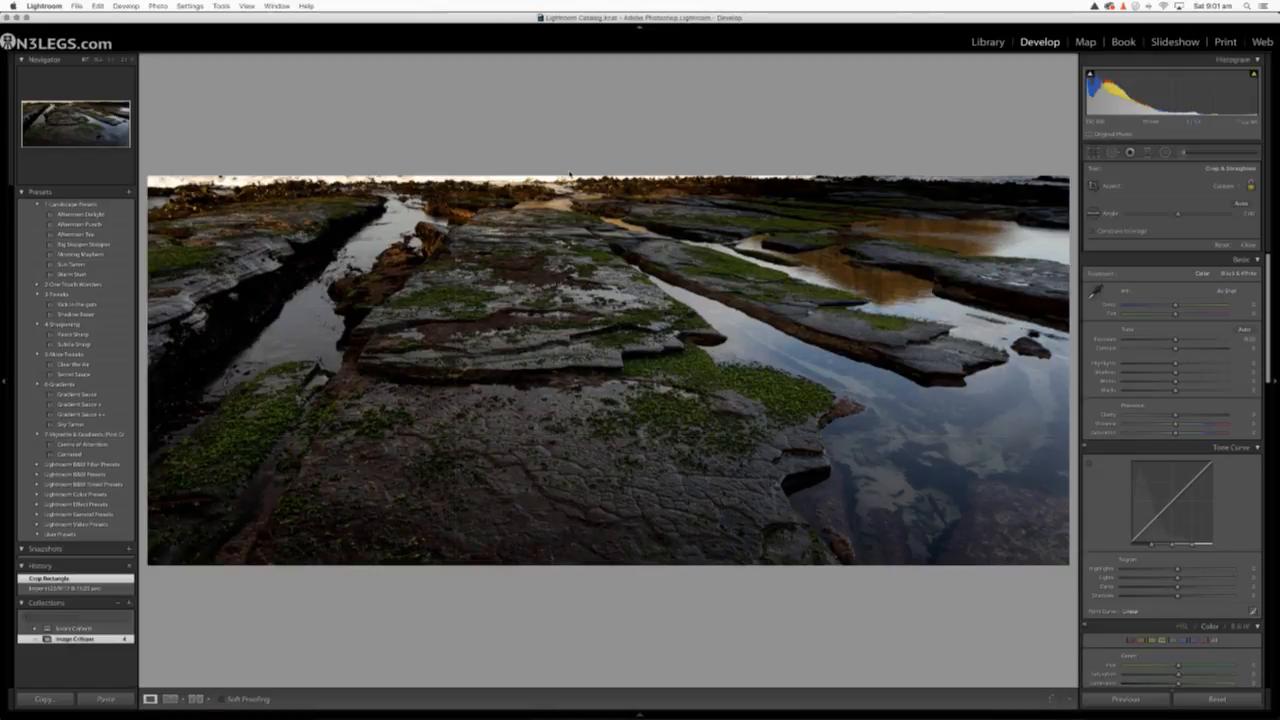
{"action": "key", "text": "super+z"}
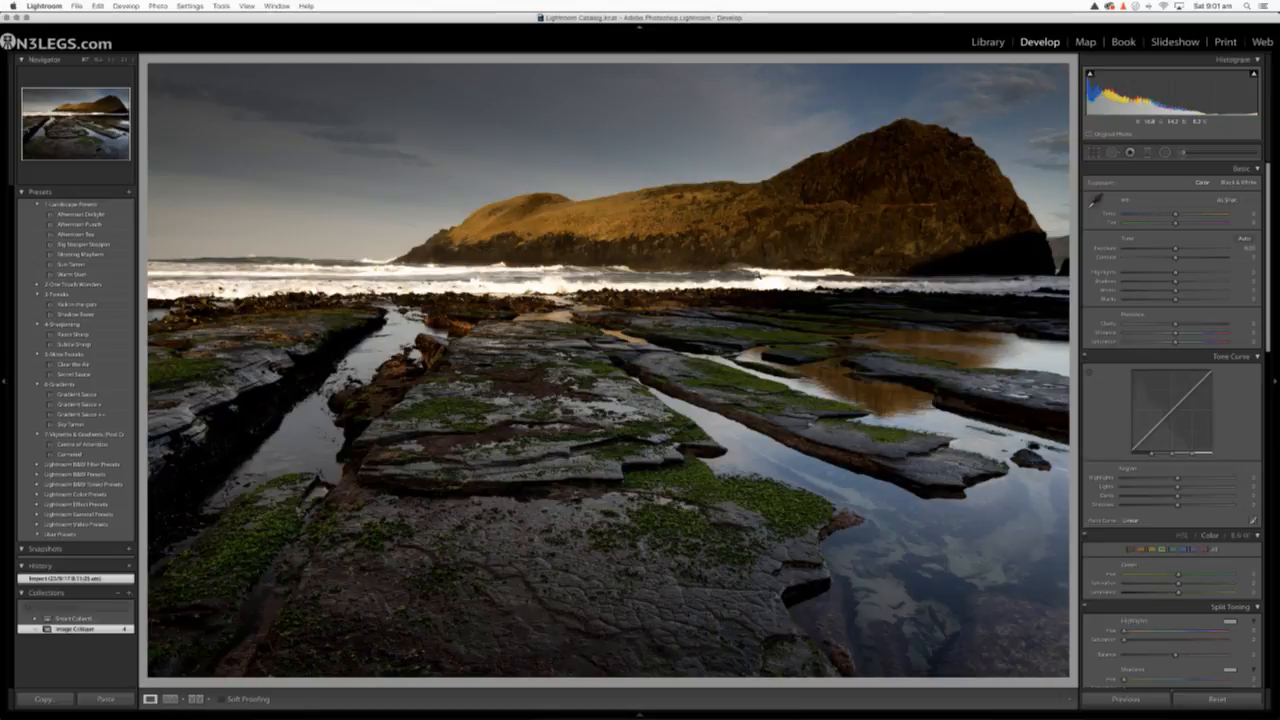
Examine the headland's peak and shadowed cliff up close, and return the whole photo to the Library module
{"action": "left_click", "coordinate": [802, 200]}
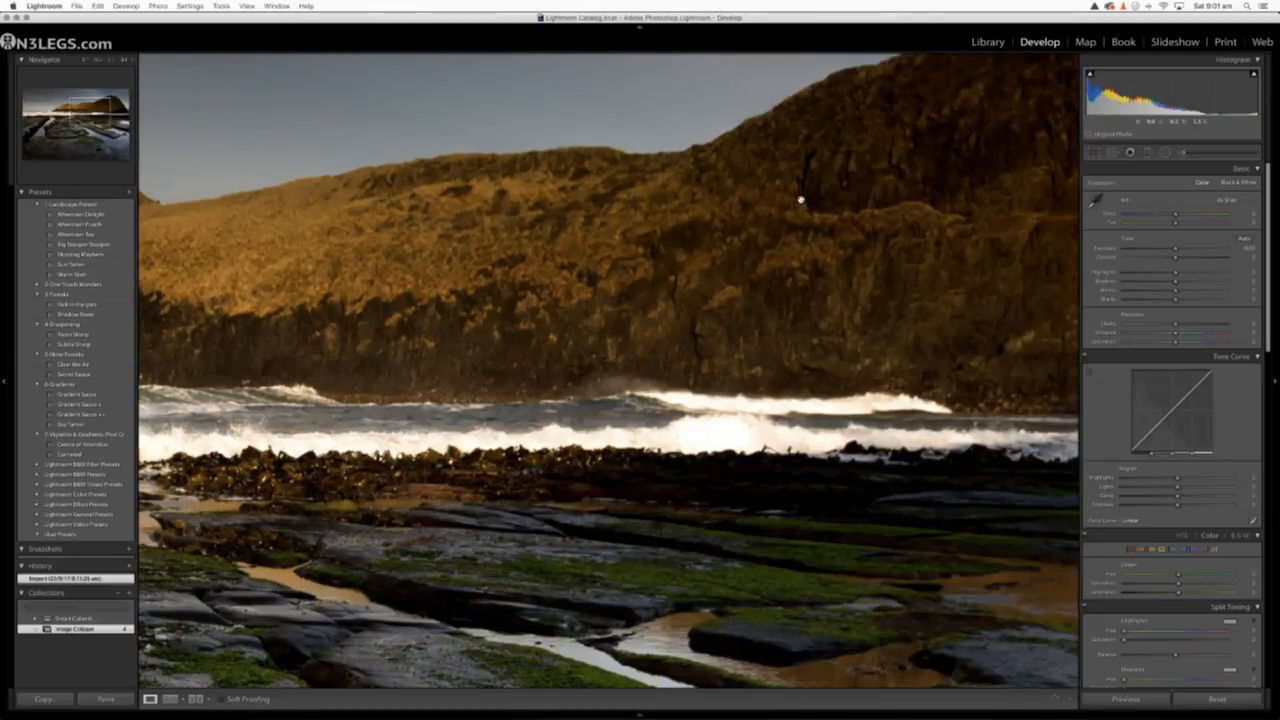
{"action": "left_click_drag", "start_coordinate": [571, 203], "coordinate": [346, 363]}
{"action": "left_click_drag", "start_coordinate": [913, 369], "coordinate": [597, 353]}
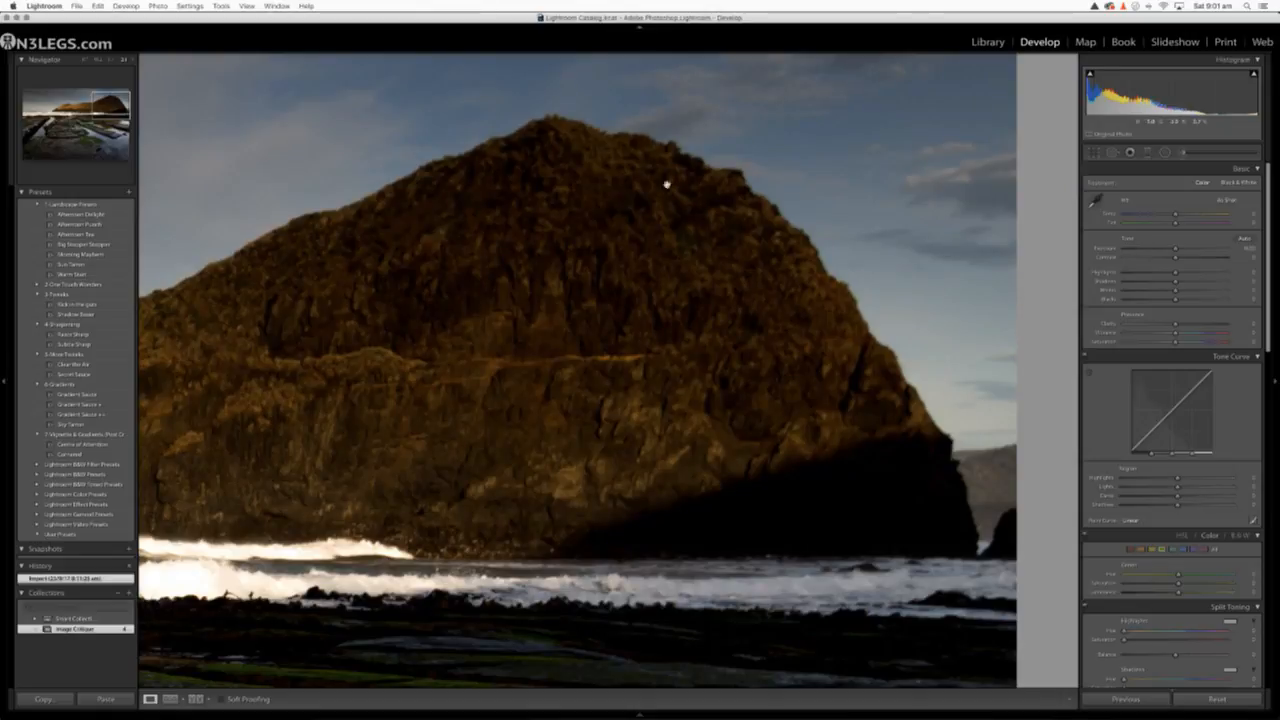
{"action": "left_click_drag", "start_coordinate": [674, 255], "coordinate": [763, 291]}
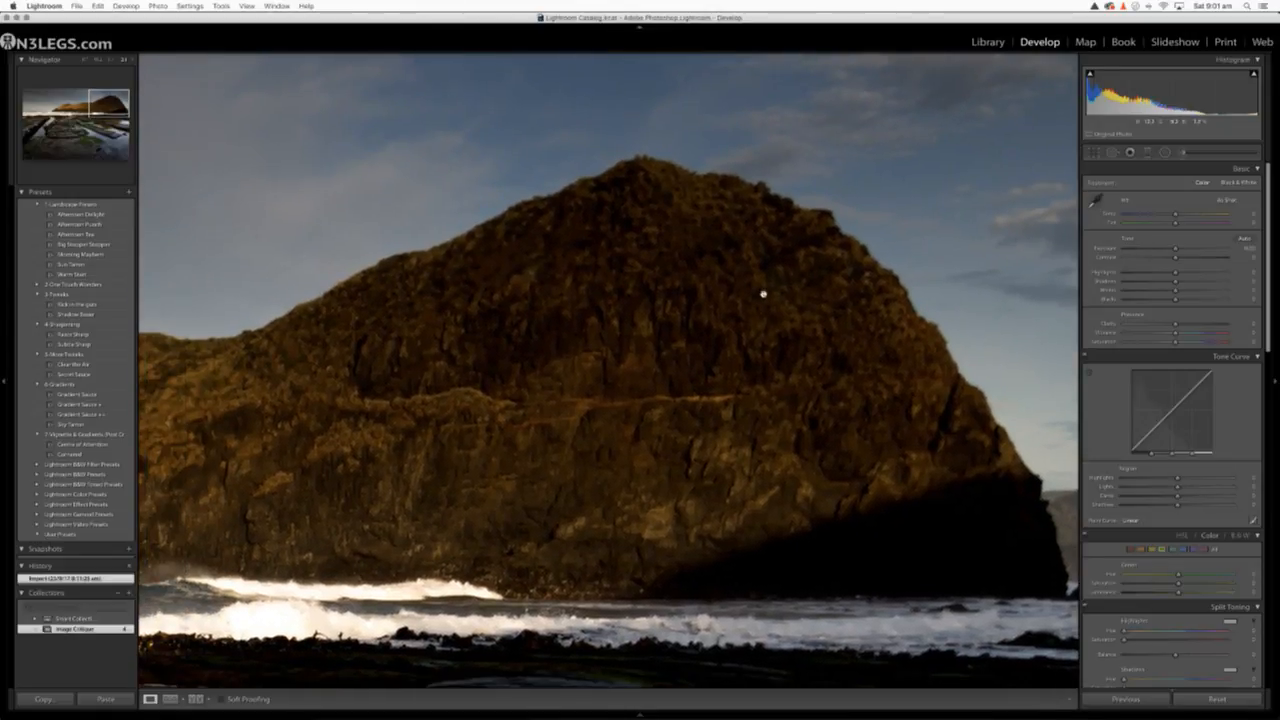
{"action": "left_click", "coordinate": [666, 386]}
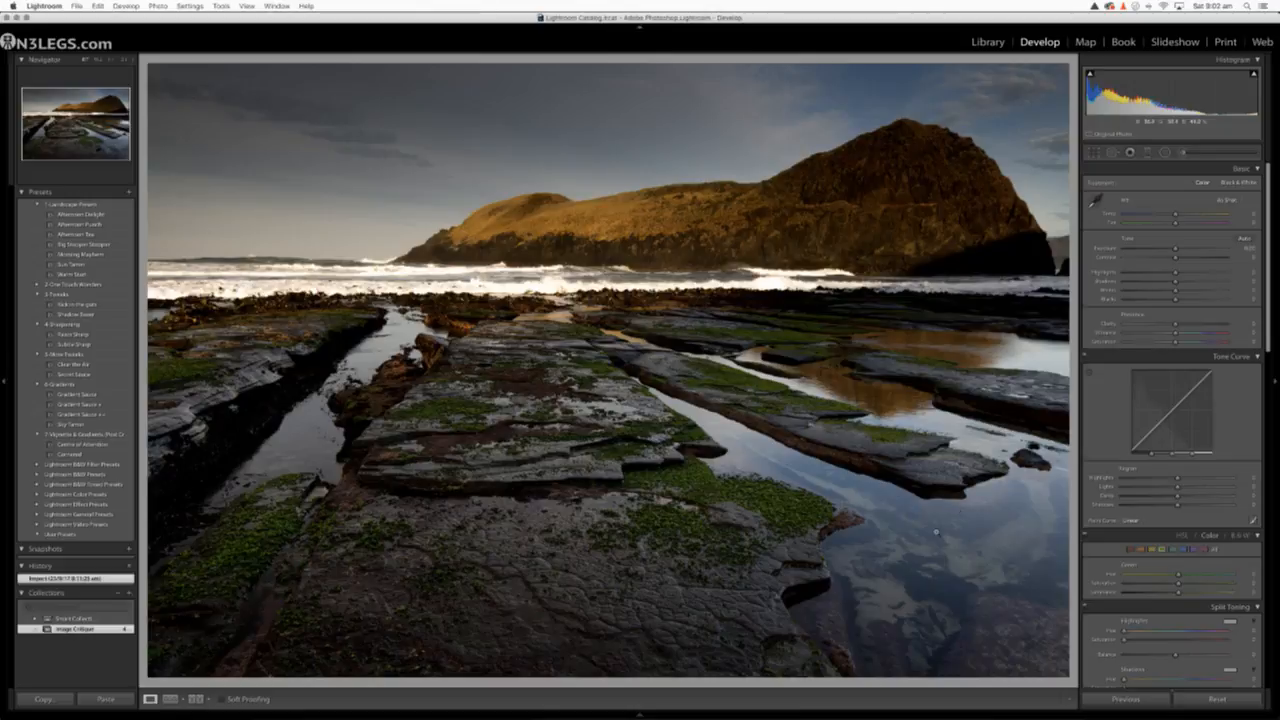
{"action": "left_click", "coordinate": [976, 42]}
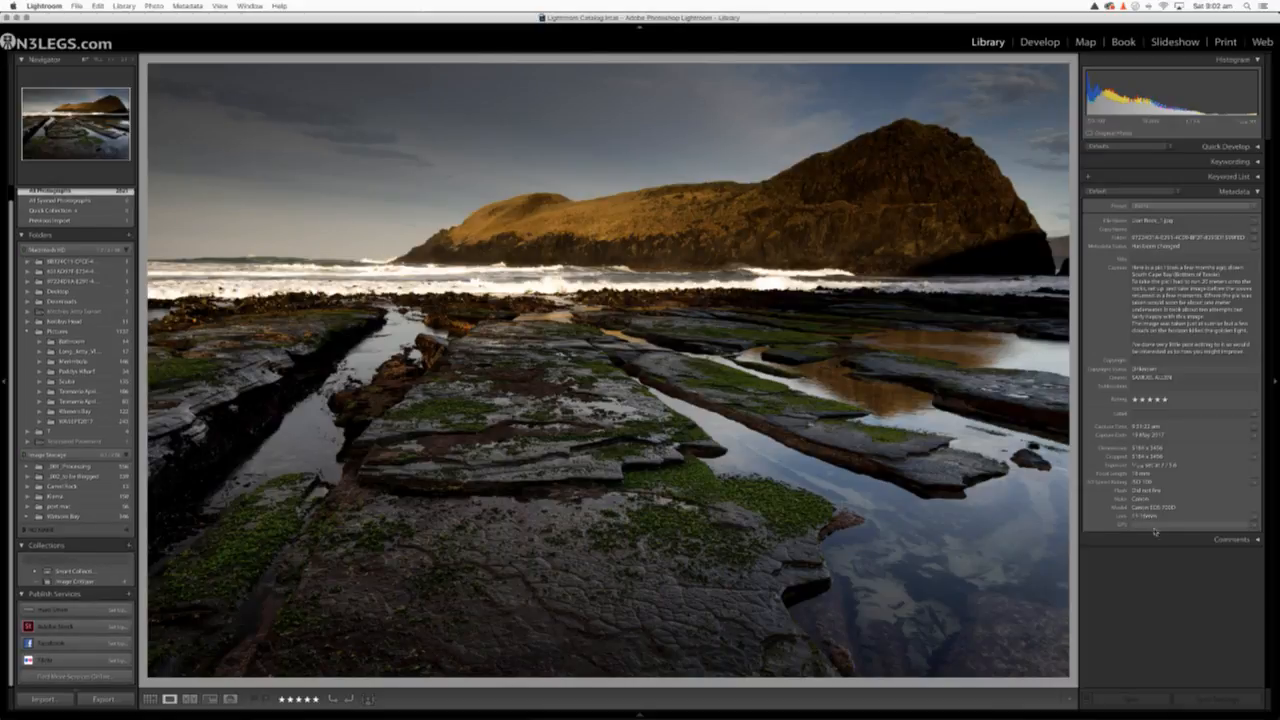
Examine the mossy rock ledge in the middle of the foreground up close, and return to the whole image
{"action": "scroll", "coordinate": [1189, 506], "scroll_direction": "down", "scroll_amount": 1}
{"action": "scroll", "coordinate": [1189, 506], "scroll_direction": "up", "scroll_amount": 1}
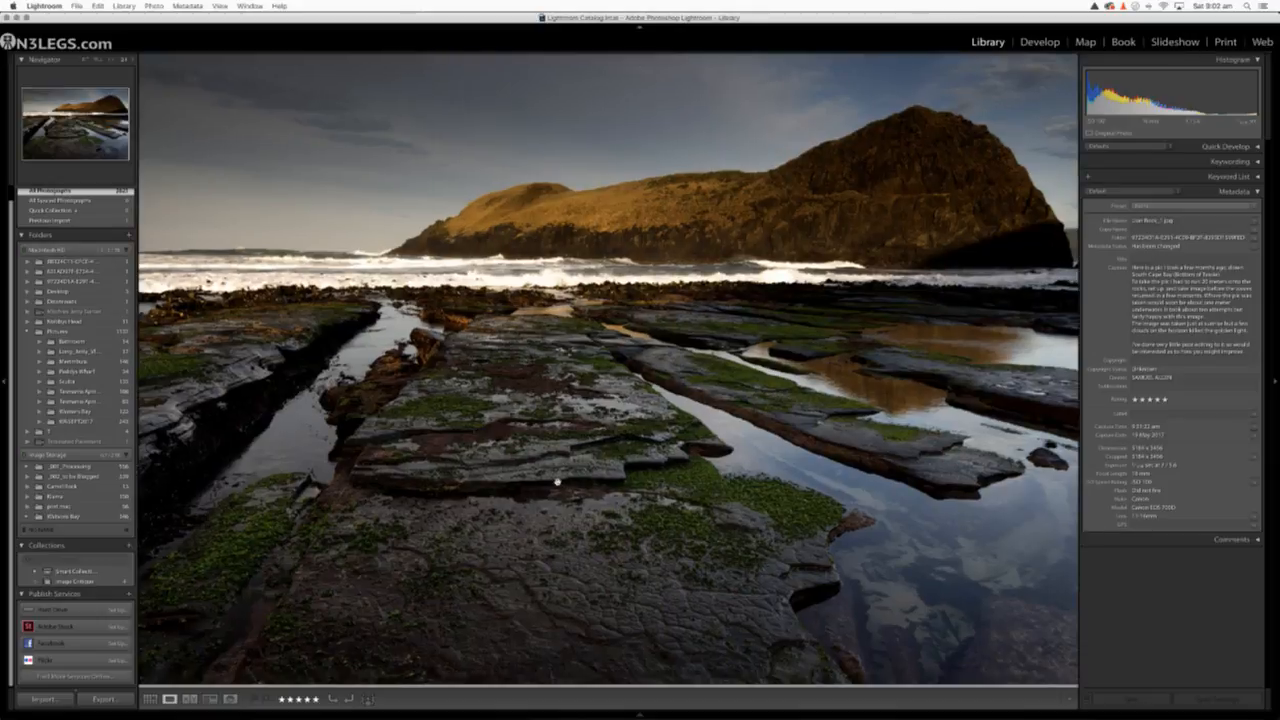
{"action": "left_click", "coordinate": [557, 481]}
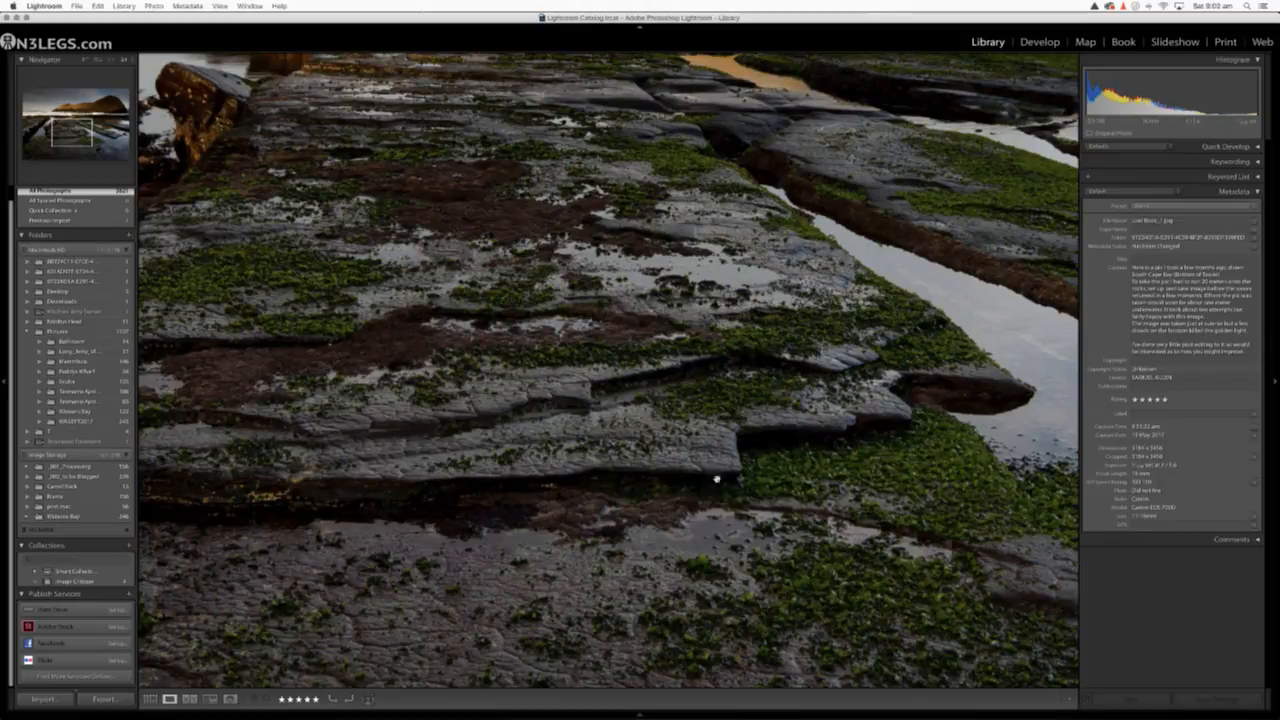
{"action": "left_click", "coordinate": [667, 483]}
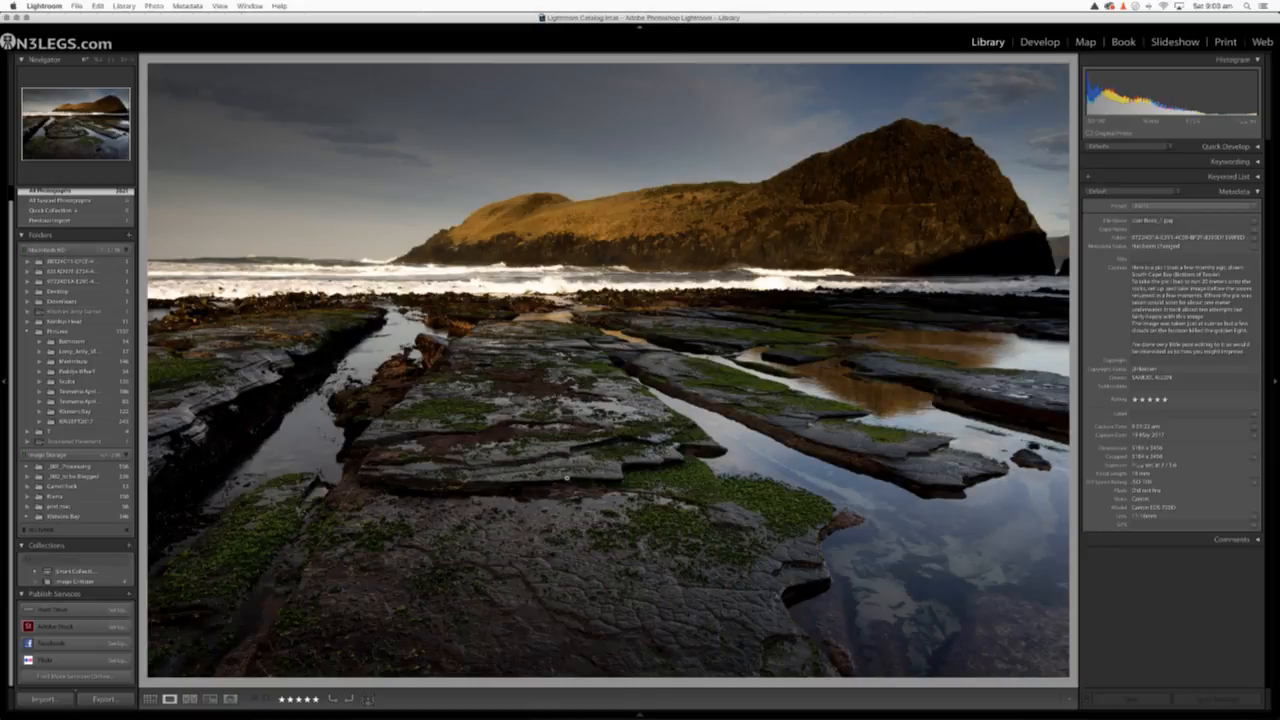
{"action": "left_click", "coordinate": [540, 481]}
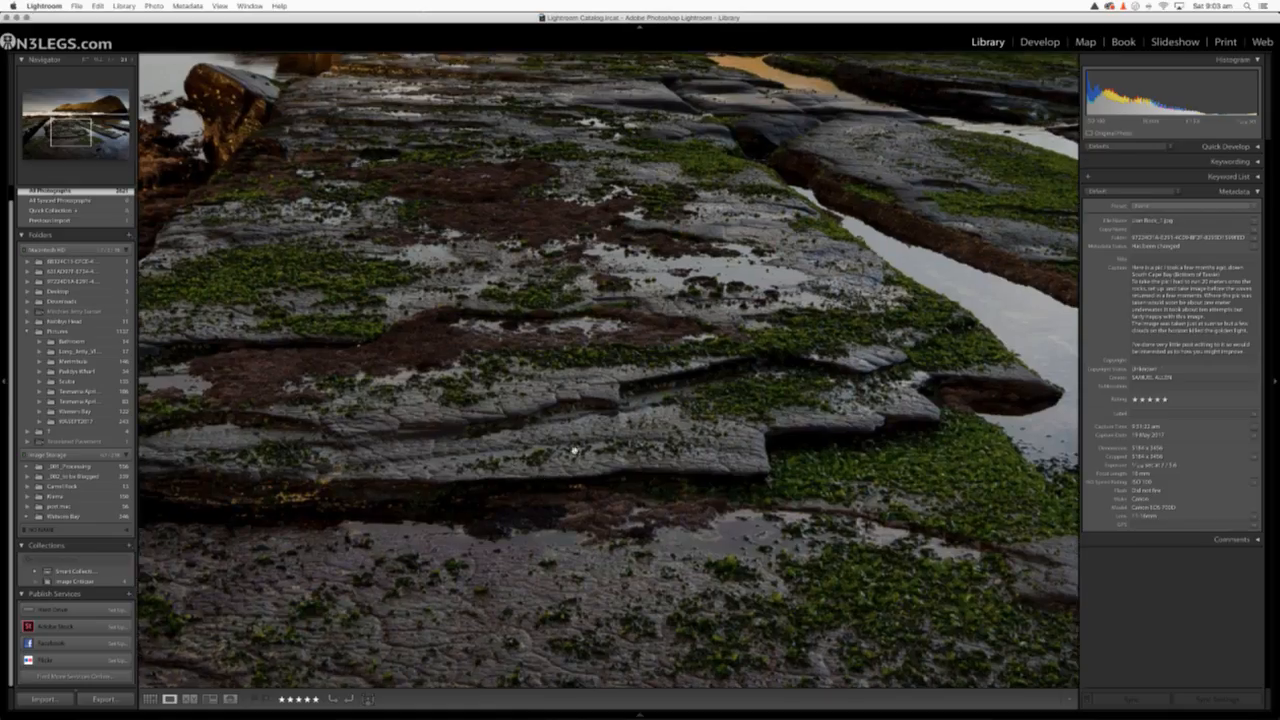
{"action": "left_click", "coordinate": [537, 392]}
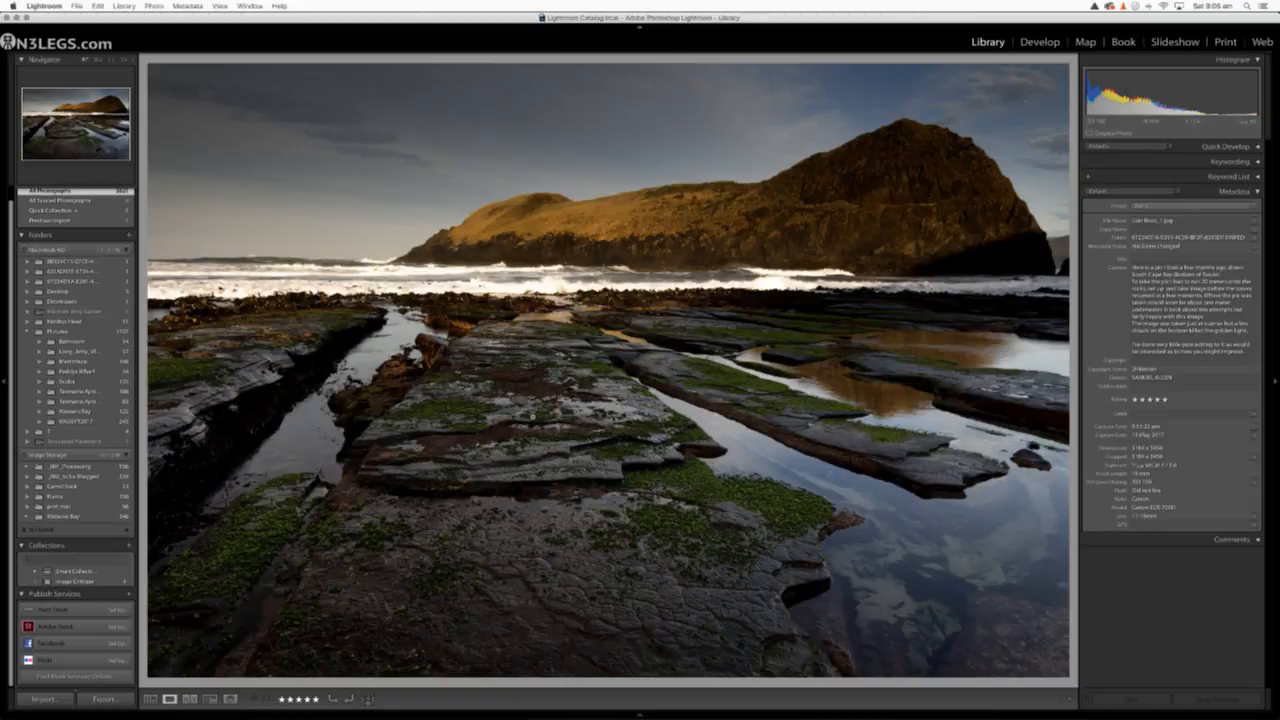
Bring the photo into the Develop module and set Highlights to −100, Shadows to about +69, Whites automatically, and Exposure to −0.40
{"action": "left_click", "coordinate": [1158, 346]}
{"action": "left_click", "coordinate": [1040, 42]}
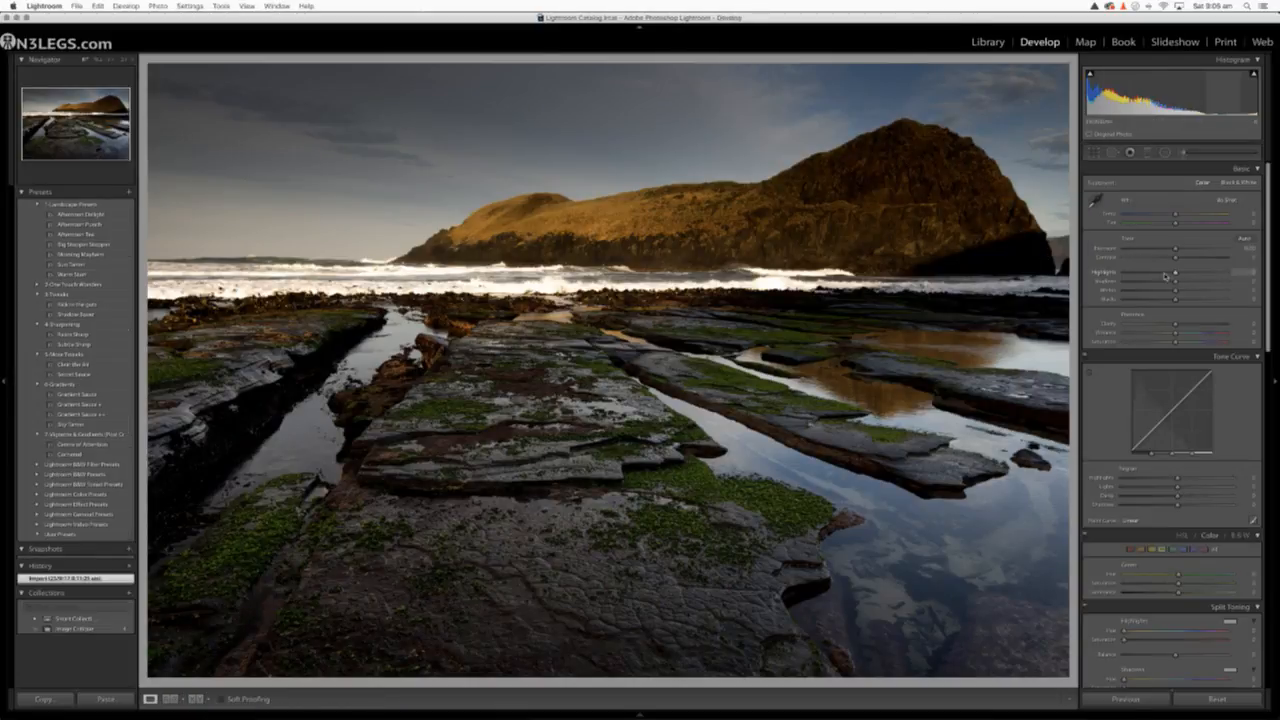
{"action": "left_click_drag", "start_coordinate": [1178, 273], "coordinate": [1228, 283]}
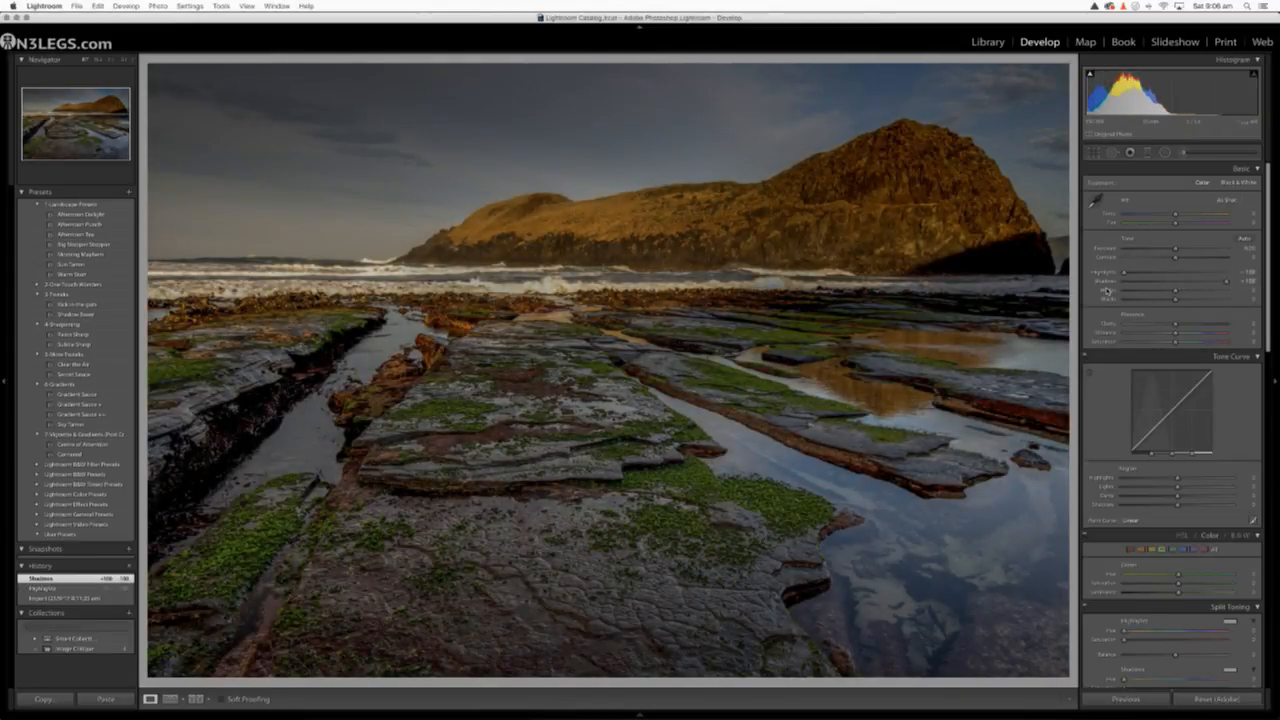
{"action": "double_click", "coordinate": [1107, 291], "text": "shift"}
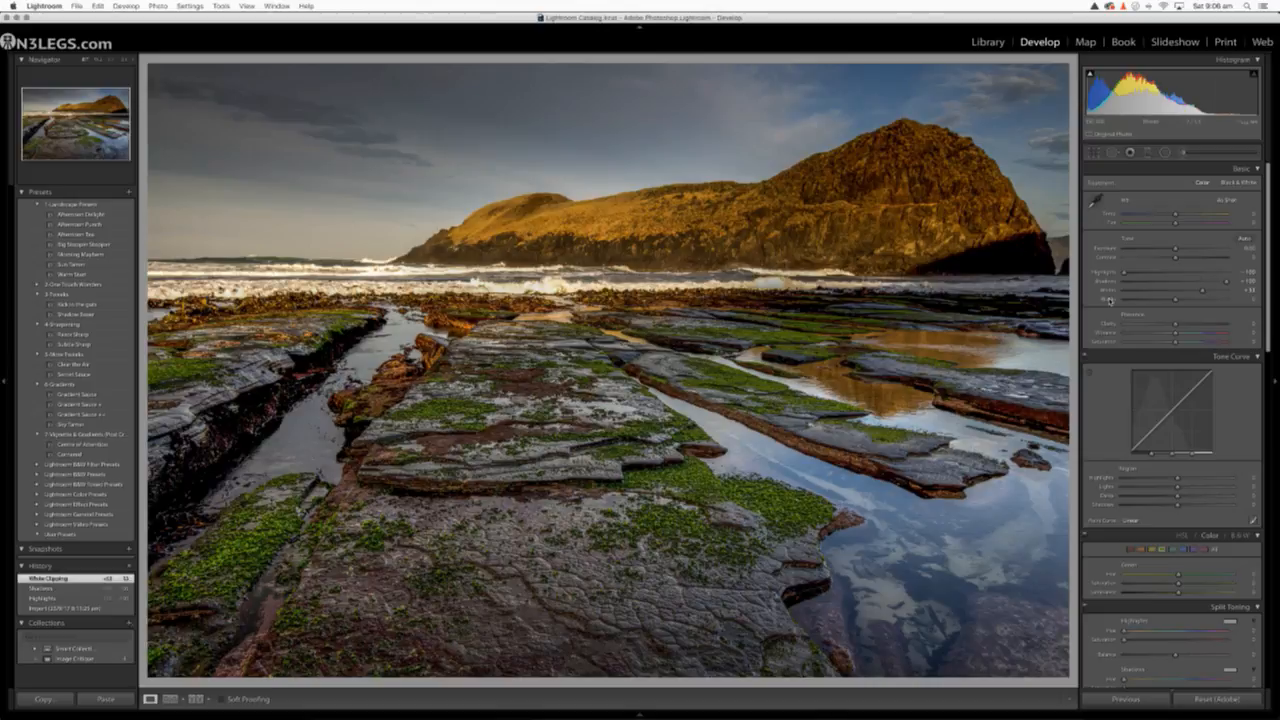
{"action": "left_click", "coordinate": [1110, 300]}
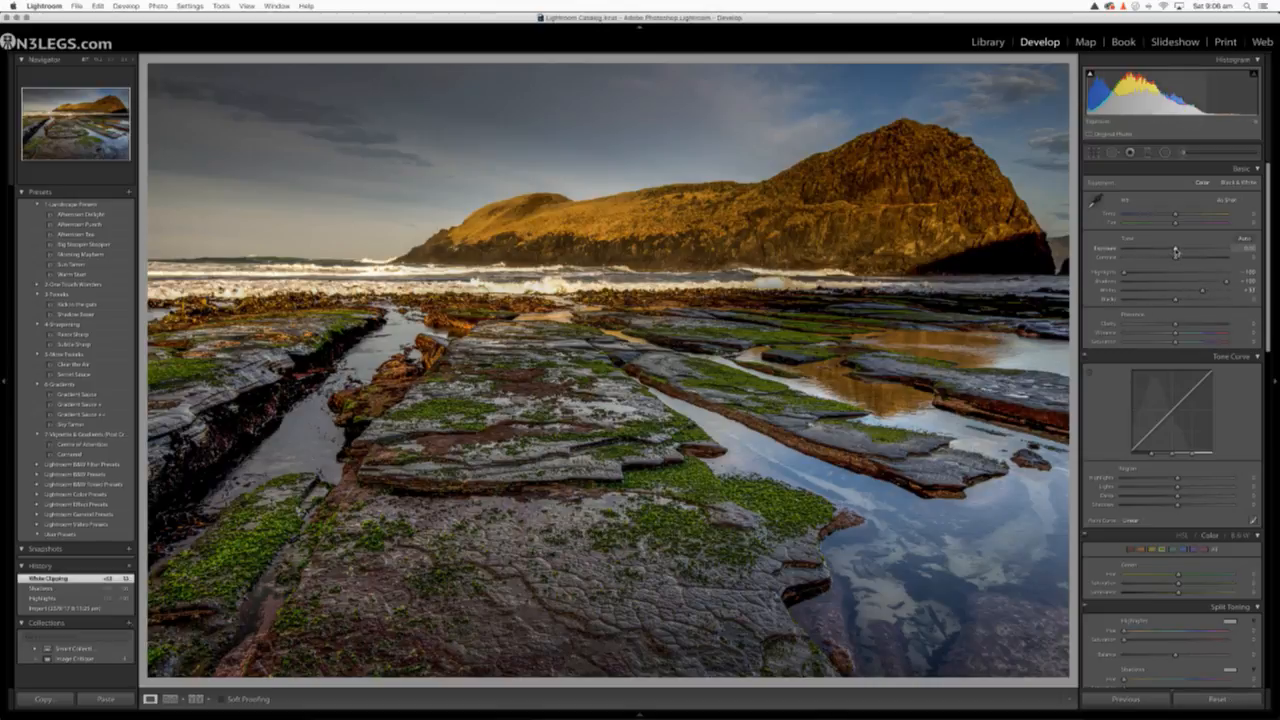
{"action": "left_click_drag", "start_coordinate": [1176, 252], "coordinate": [1172, 252]}
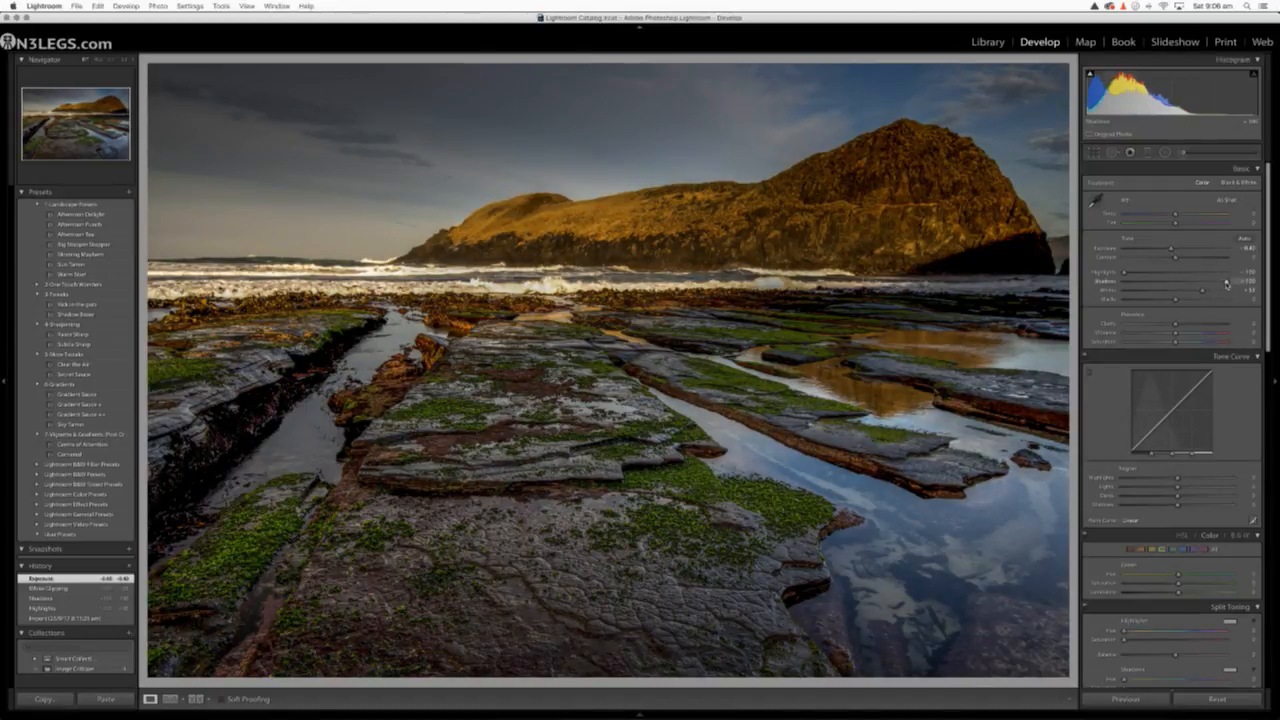
{"action": "left_click_drag", "start_coordinate": [1227, 283], "coordinate": [1189, 285]}
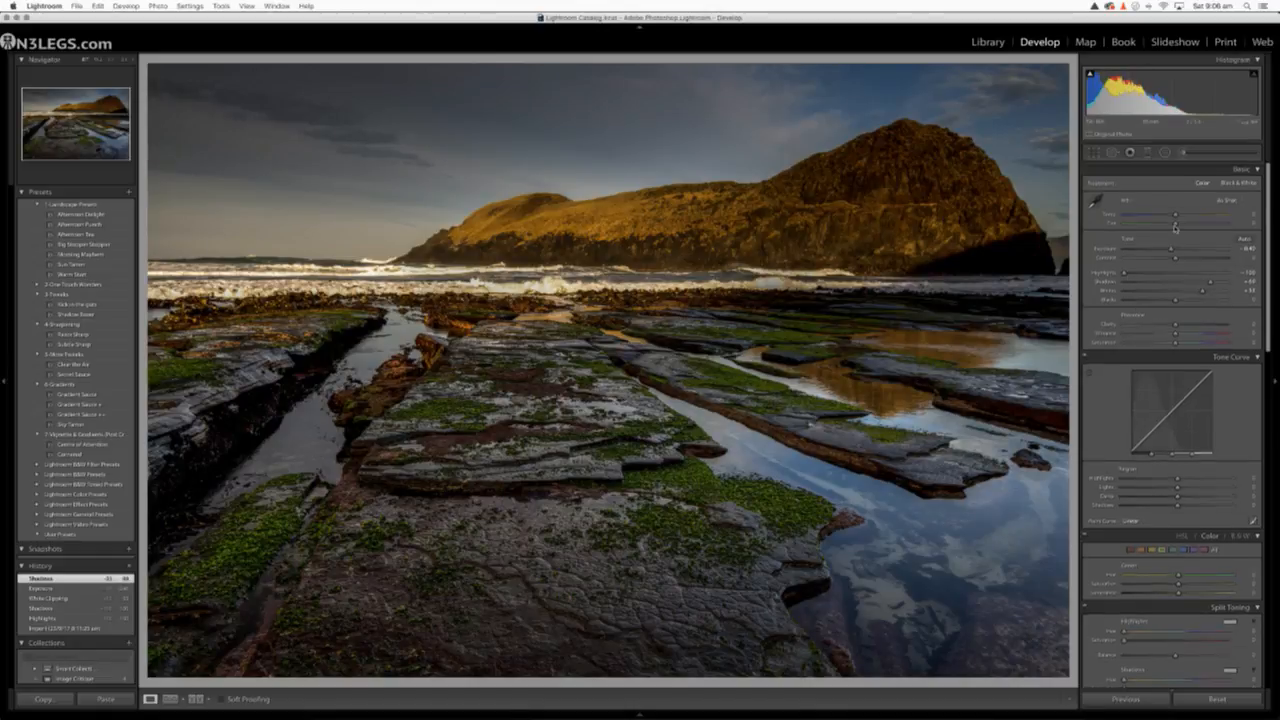
Warm the whole photo's temperature to +8 and add a little Clarity
{"action": "left_click_drag", "start_coordinate": [1176, 218], "coordinate": [1180, 218]}
{"action": "scroll", "coordinate": [1180, 300], "scroll_direction": "down", "scroll_amount": 1}
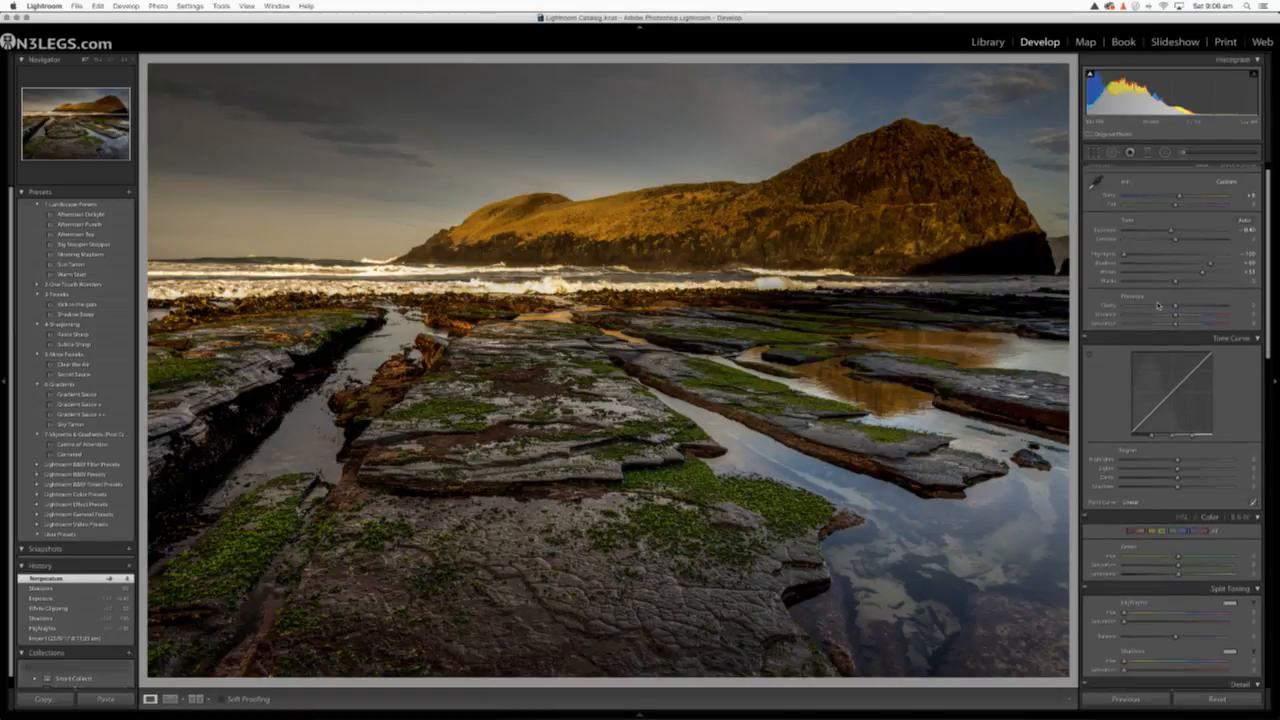
{"action": "left_click_drag", "start_coordinate": [1180, 307], "coordinate": [1181, 306]}
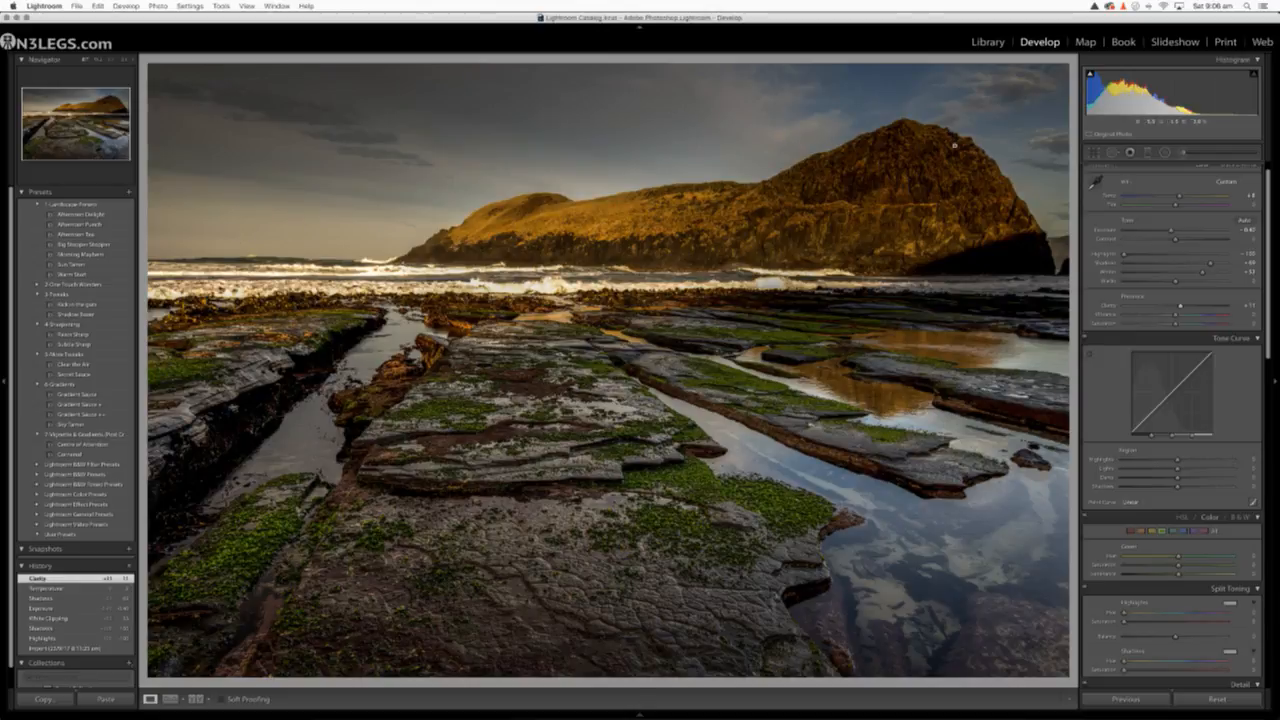
Add a slanted graduated filter over the sky from the upper left, raise its exposure, and extend it down across the headland
{"action": "left_click", "coordinate": [1148, 154]}
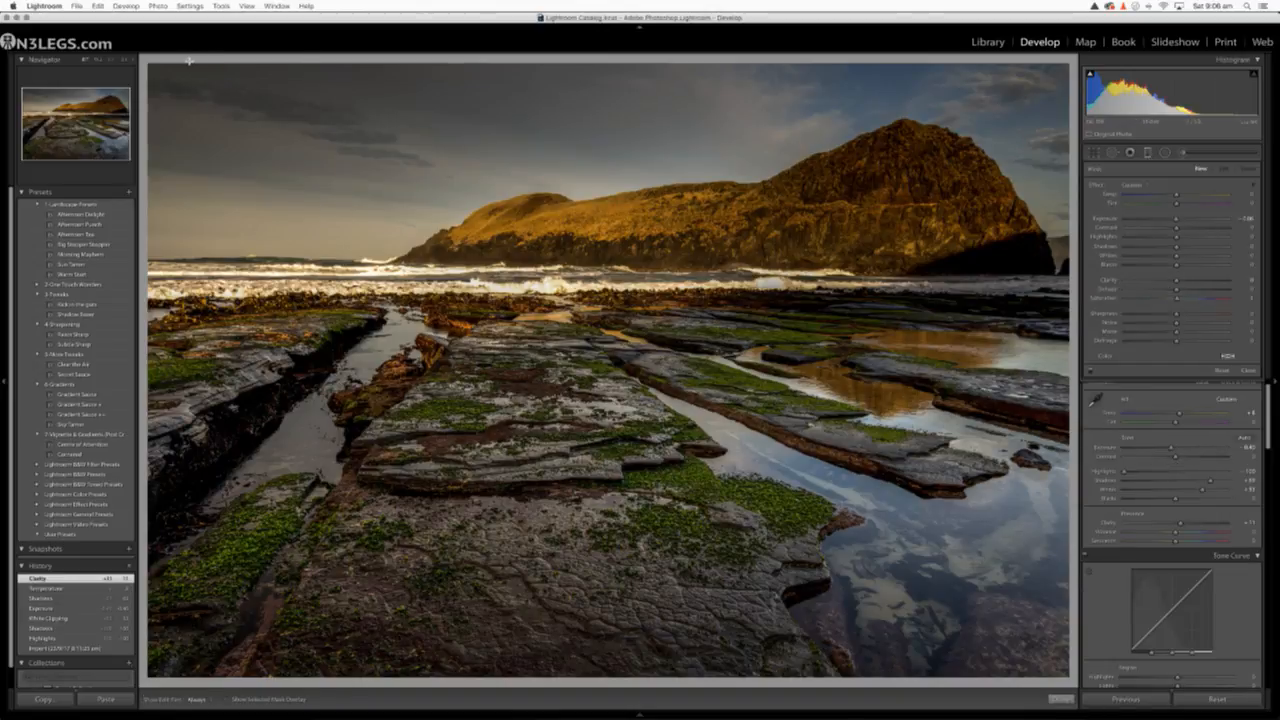
{"action": "left_click_drag", "start_coordinate": [189, 61], "coordinate": [233, 259]}
{"action": "left_click_drag", "start_coordinate": [1162, 220], "coordinate": [1198, 221]}
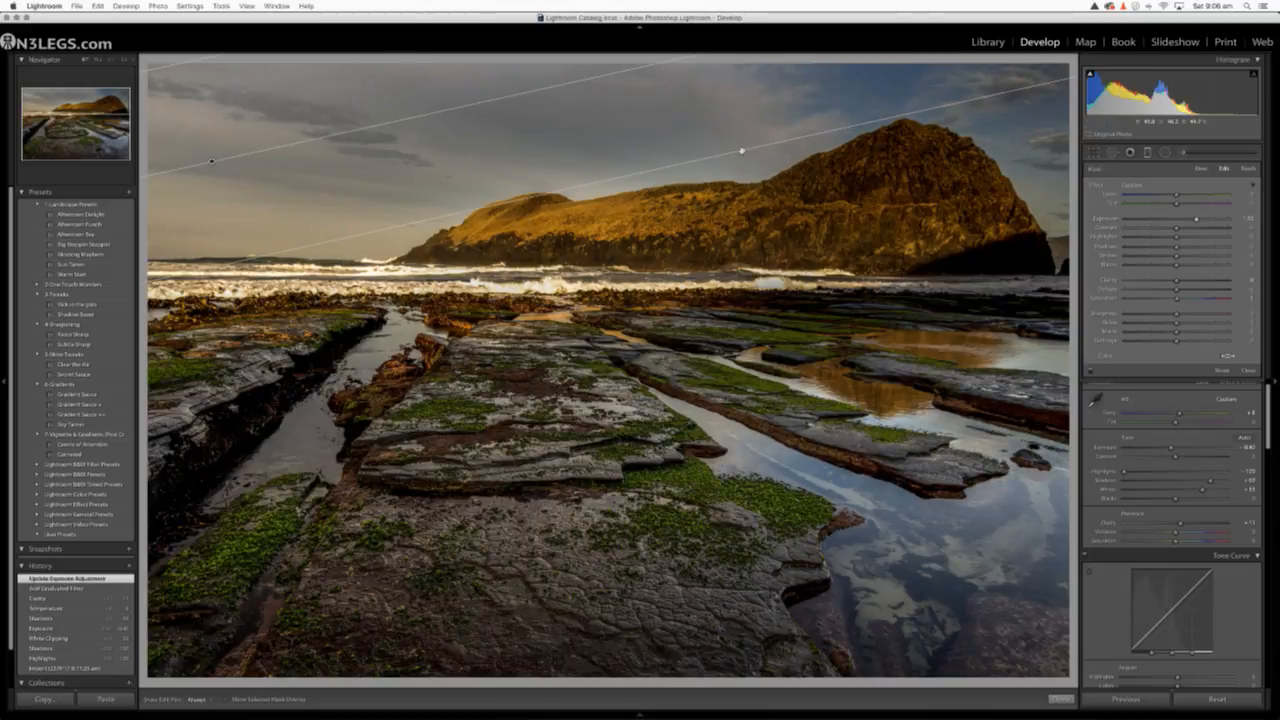
{"action": "left_click_drag", "start_coordinate": [734, 157], "coordinate": [741, 229]}
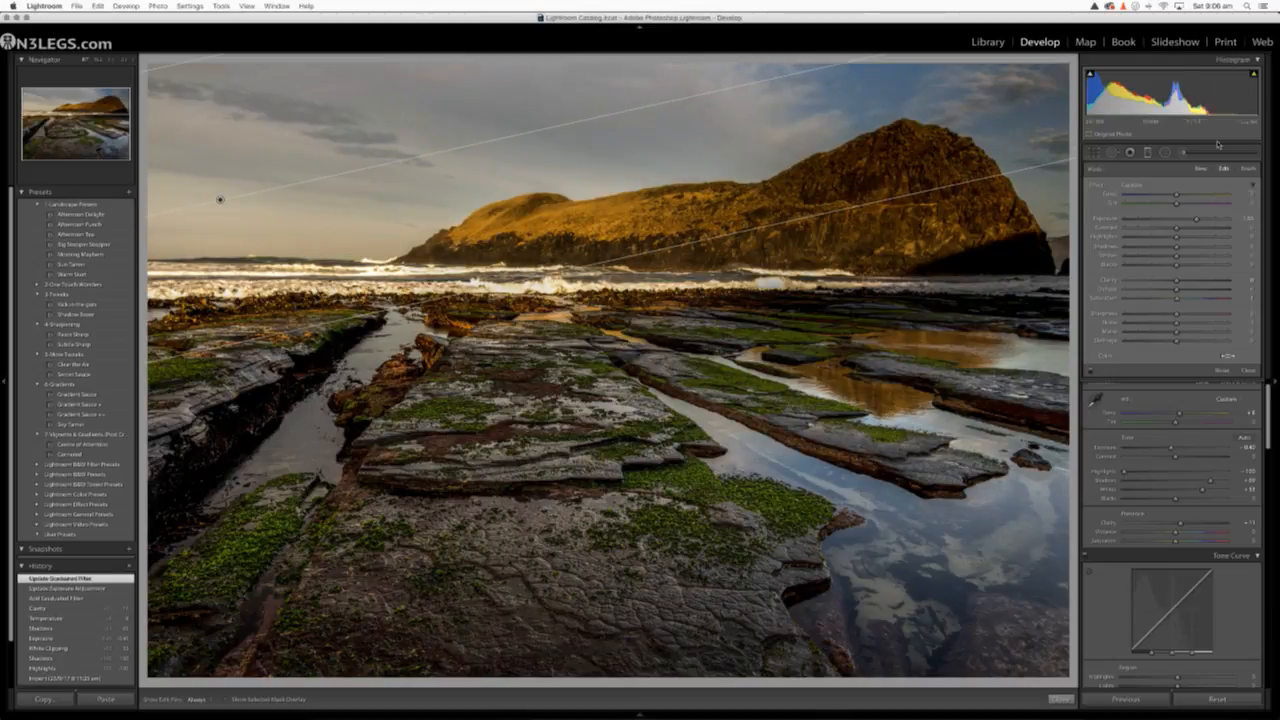
Warm the sky gradient's temperature to about 24, try a small tint shift, and reset that tint
{"action": "left_click", "coordinate": [1149, 153]}
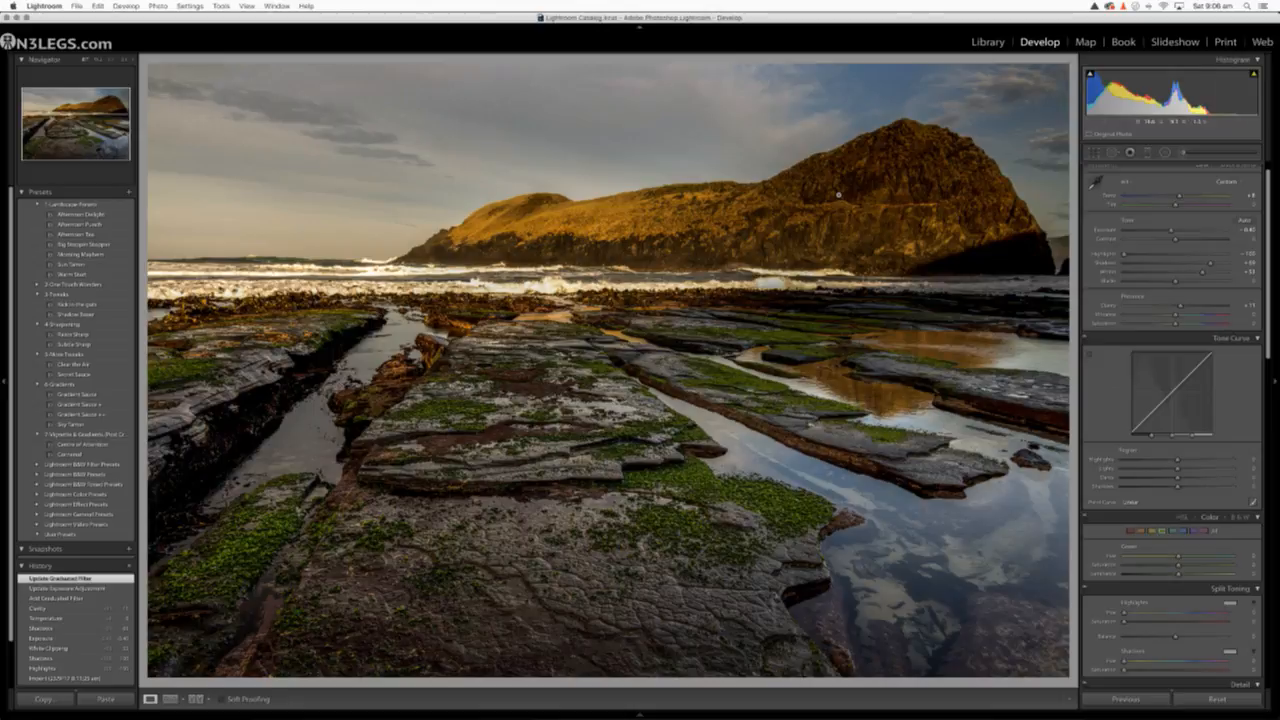
{"action": "left_click", "coordinate": [1149, 153]}
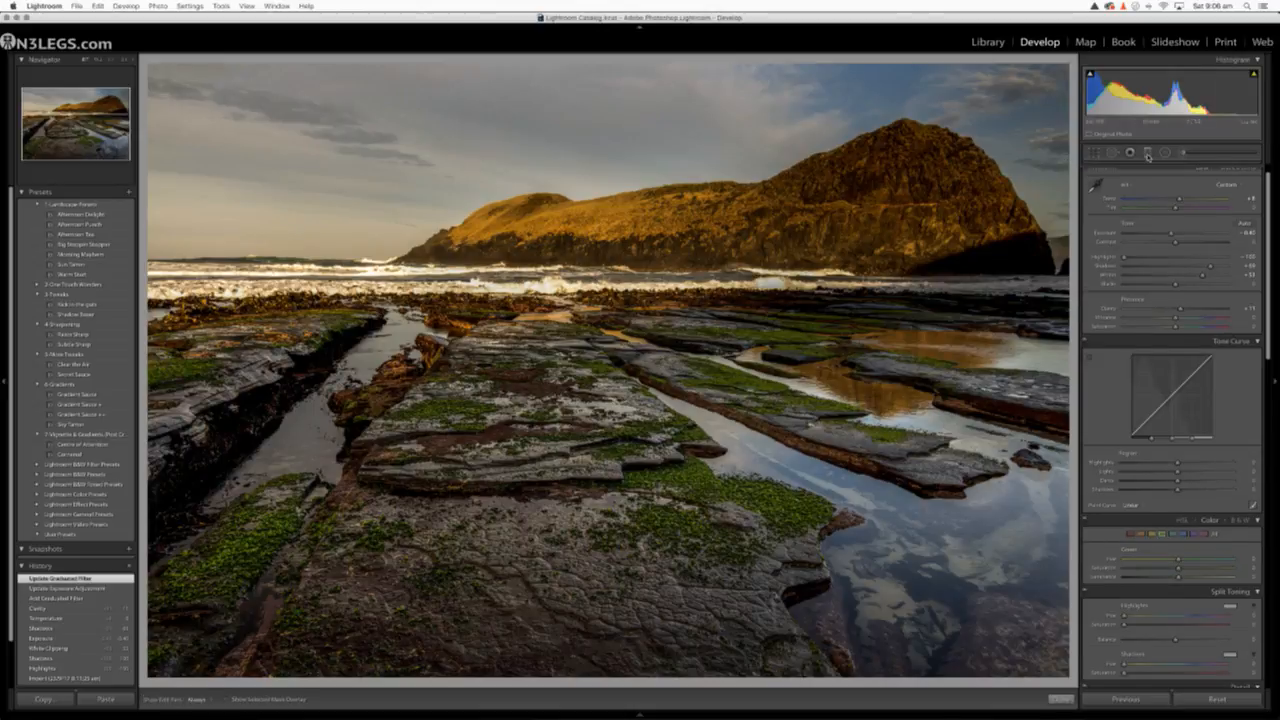
{"action": "left_click", "coordinate": [220, 199]}
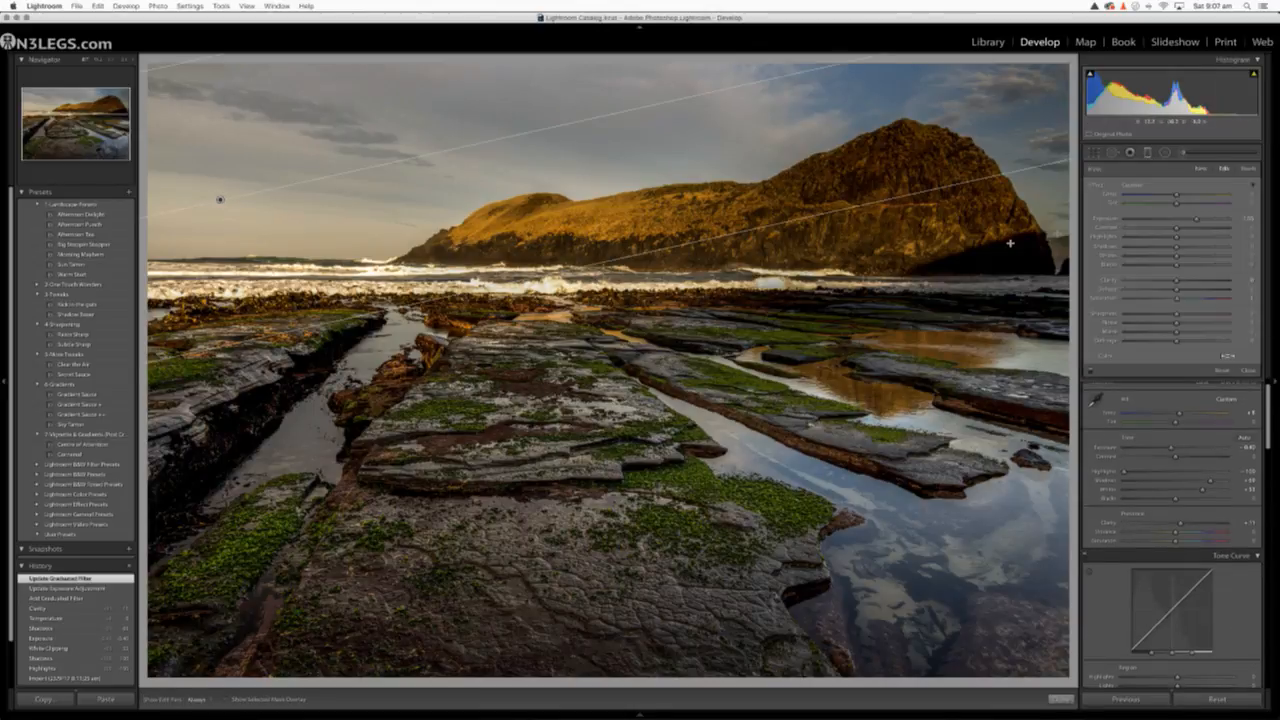
{"action": "mouse_move", "coordinate": [1173, 198]}
{"action": "left_mouse_down"}
{"action": "mouse_move", "coordinate": [1200, 199]}
{"action": "mouse_move", "coordinate": [1189, 199]}
{"action": "left_mouse_up"}
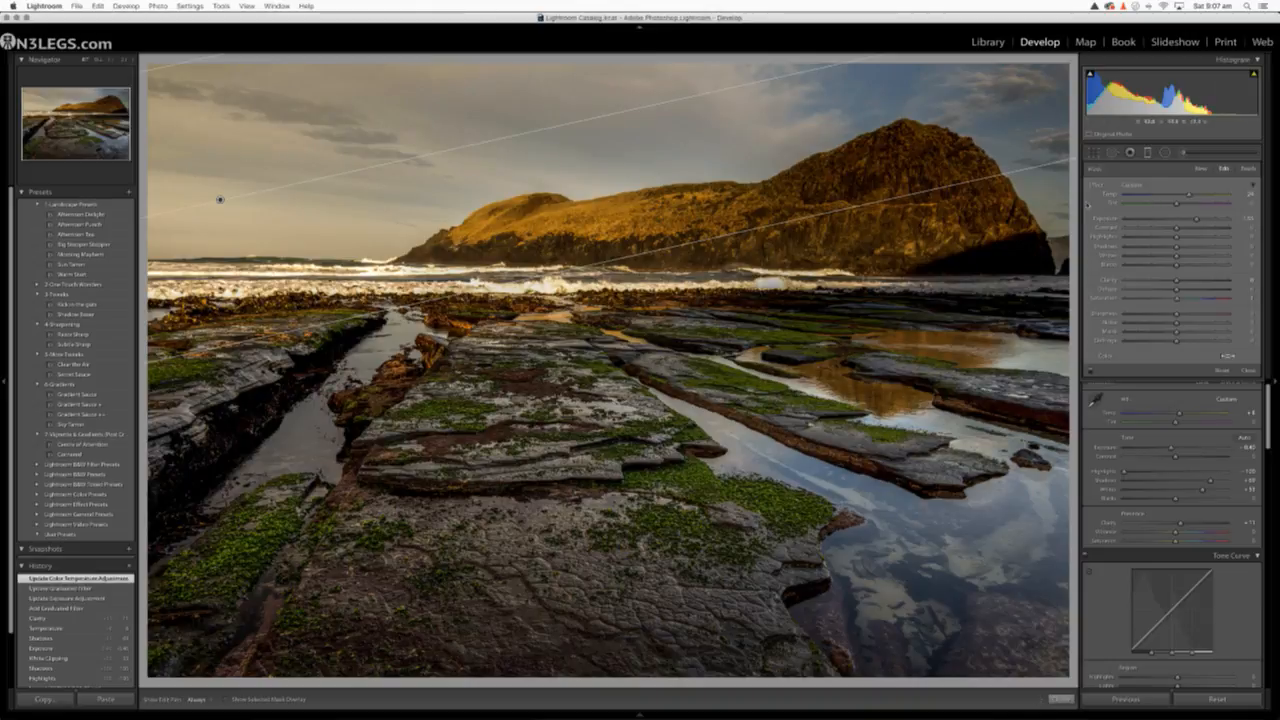
{"action": "mouse_move", "coordinate": [1176, 204]}
{"action": "left_mouse_down"}
{"action": "mouse_move", "coordinate": [1146, 207]}
{"action": "mouse_move", "coordinate": [1210, 208]}
{"action": "mouse_move", "coordinate": [1177, 210]}
{"action": "left_mouse_up"}
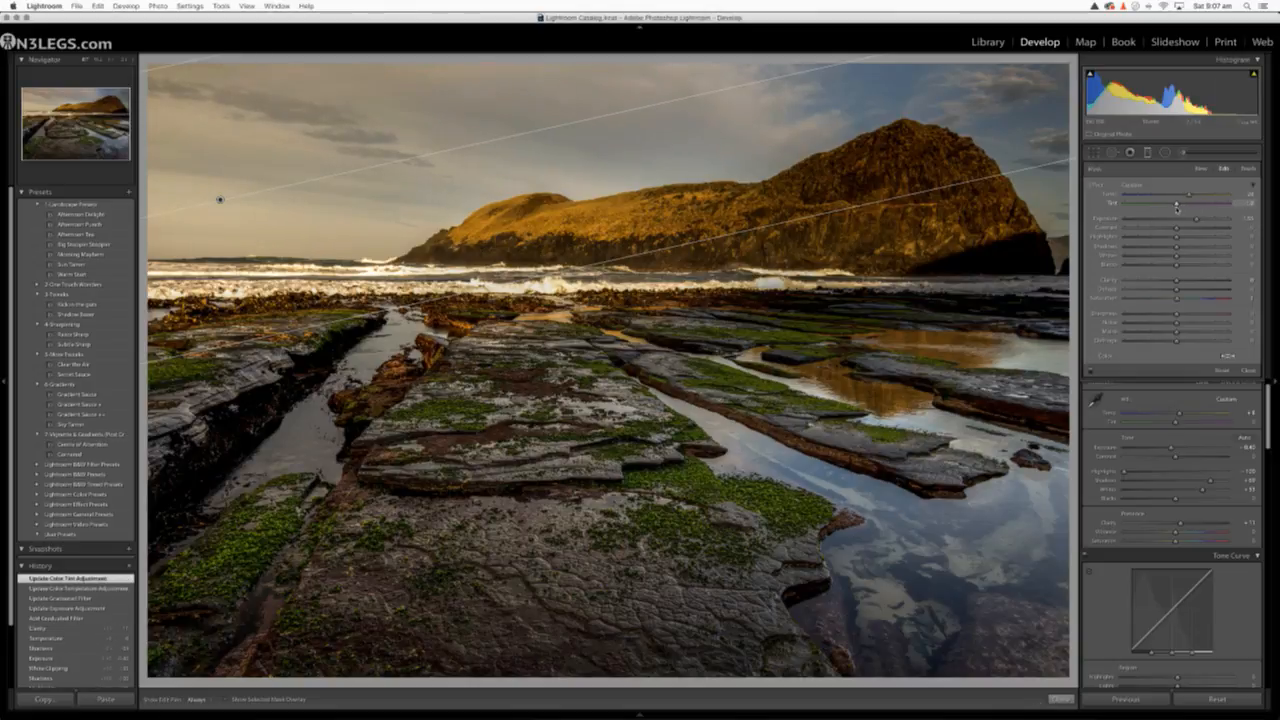
{"action": "double_click", "coordinate": [1177, 208]}
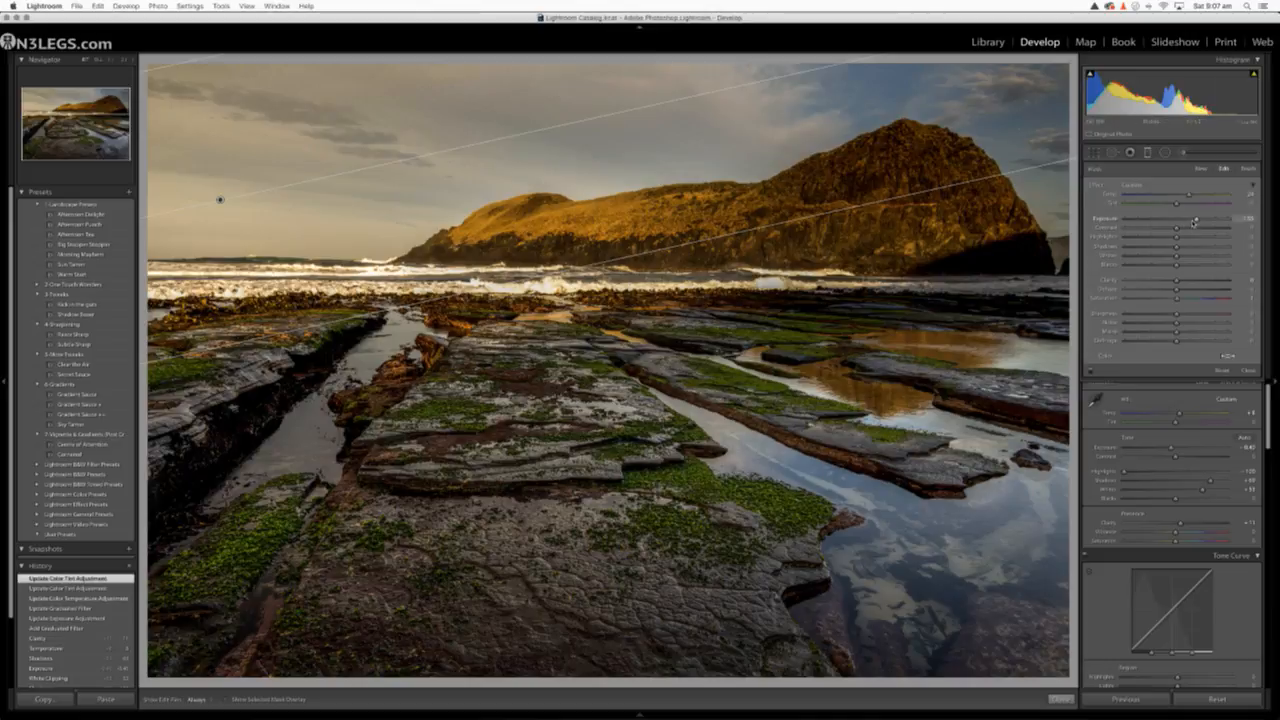
{"action": "left_click", "coordinate": [1147, 155]}
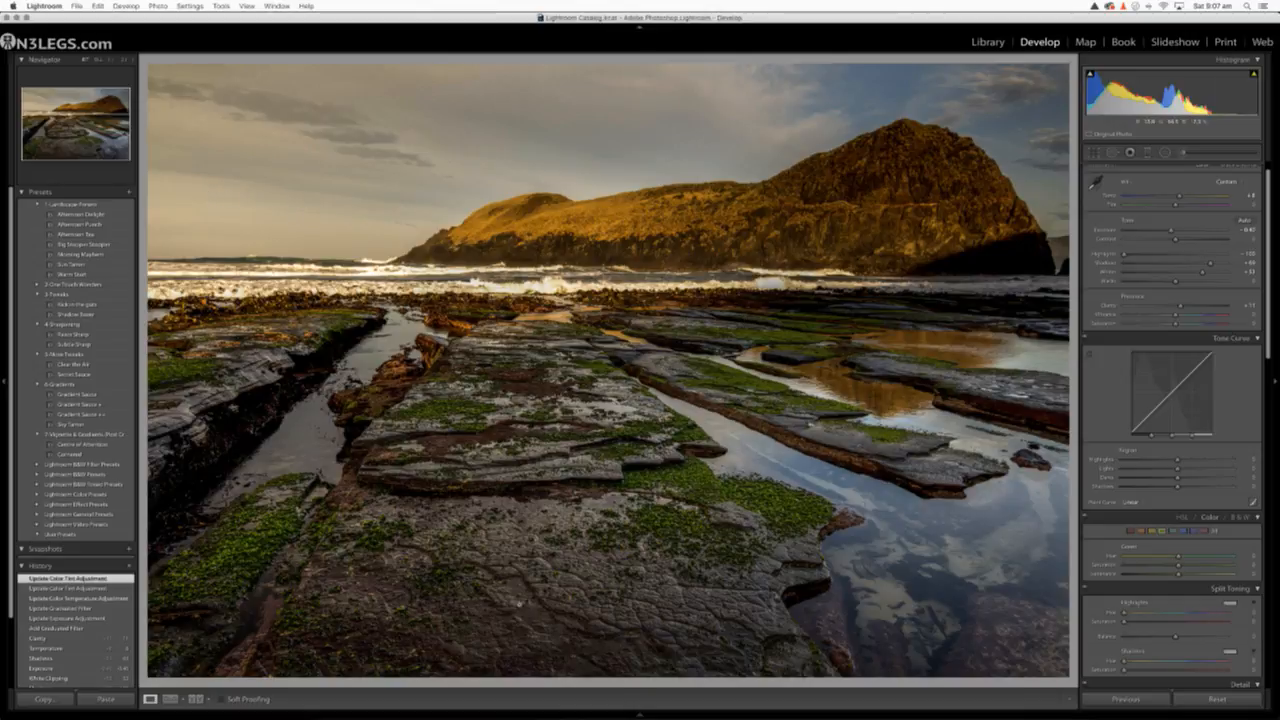
Add a graduated filter from the photo's bottom edge up to the headland, and raise its exposure to brighten the foreground rocks
{"action": "key", "text": "m"}
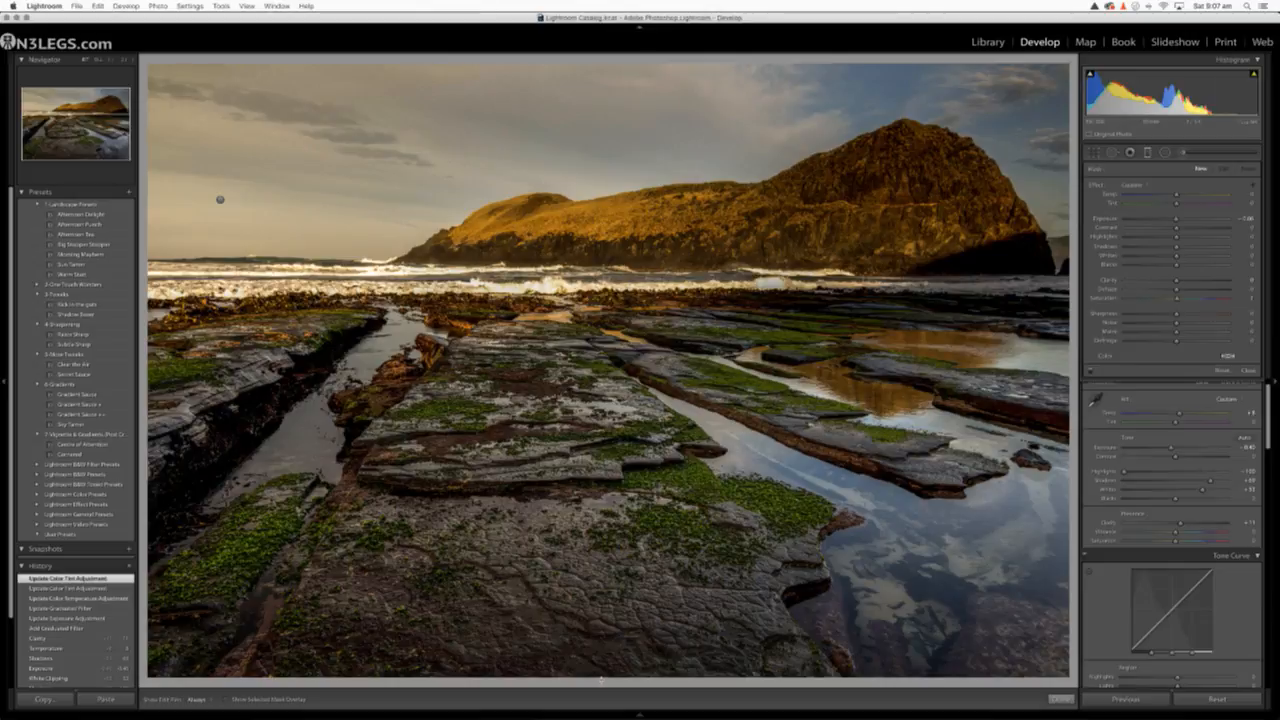
{"action": "left_click_drag", "start_coordinate": [600, 678], "coordinate": [594, 232]}
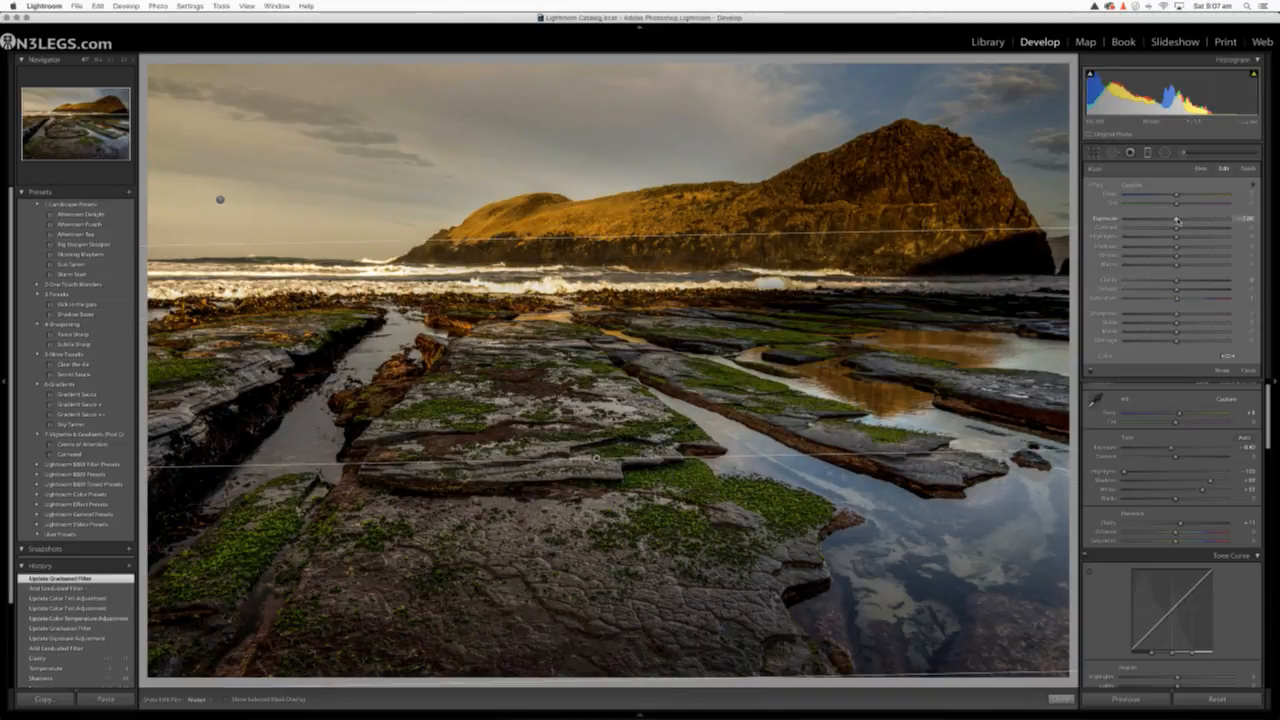
{"action": "left_click_drag", "start_coordinate": [1176, 220], "coordinate": [1189, 220]}
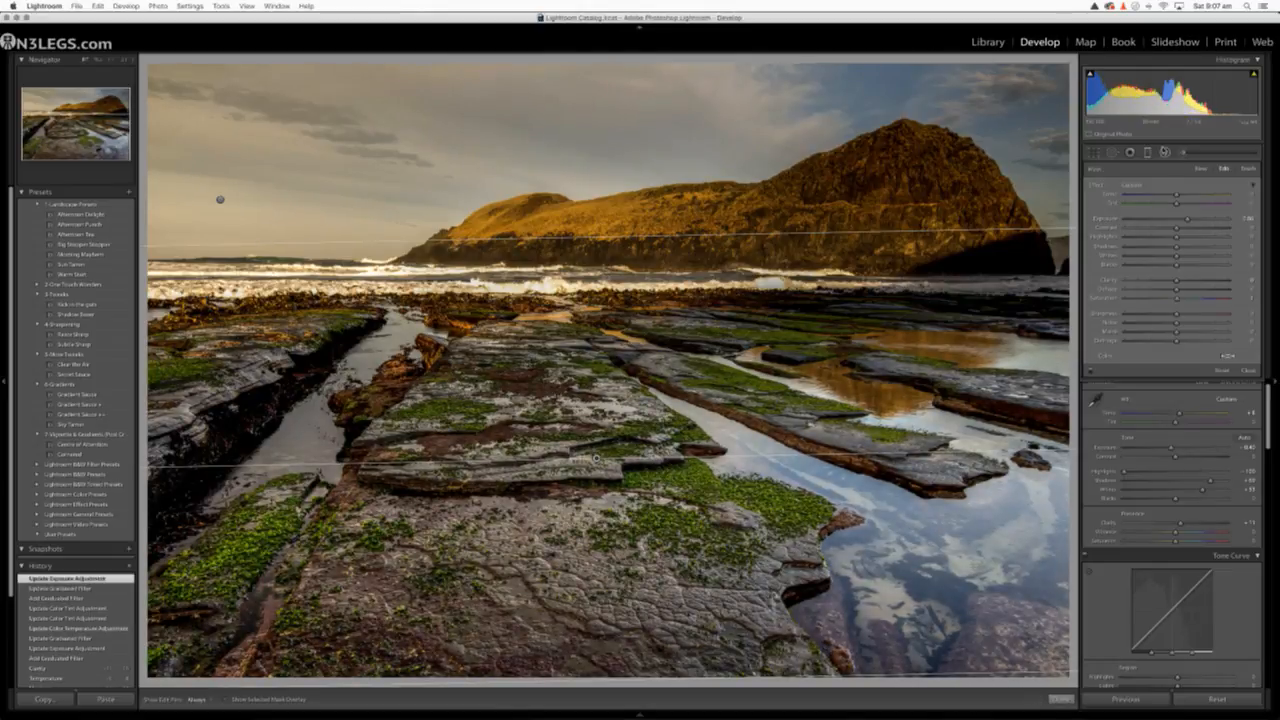
{"action": "left_click", "coordinate": [1150, 152]}
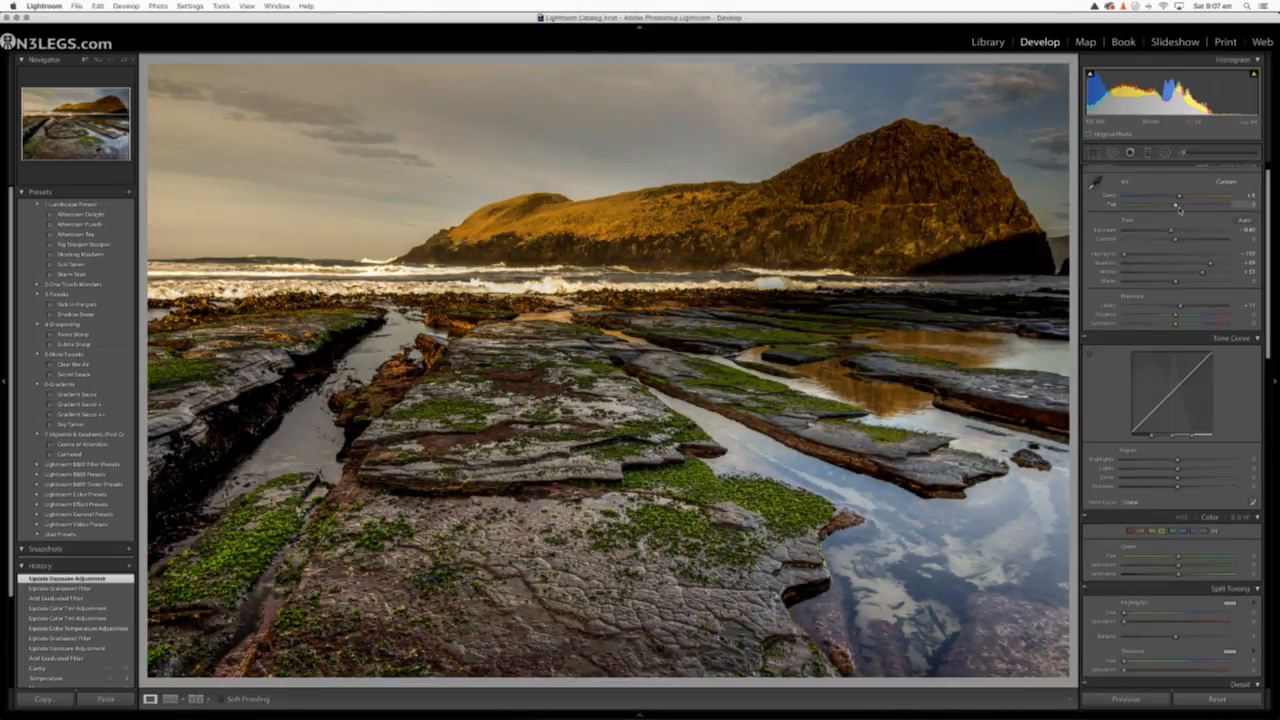
Lower the whole photo's Exposure to −0.70, and slightly raise its Clarity and Vibrance
{"action": "scroll", "coordinate": [1176, 222], "scroll_direction": "up", "scroll_amount": 1}
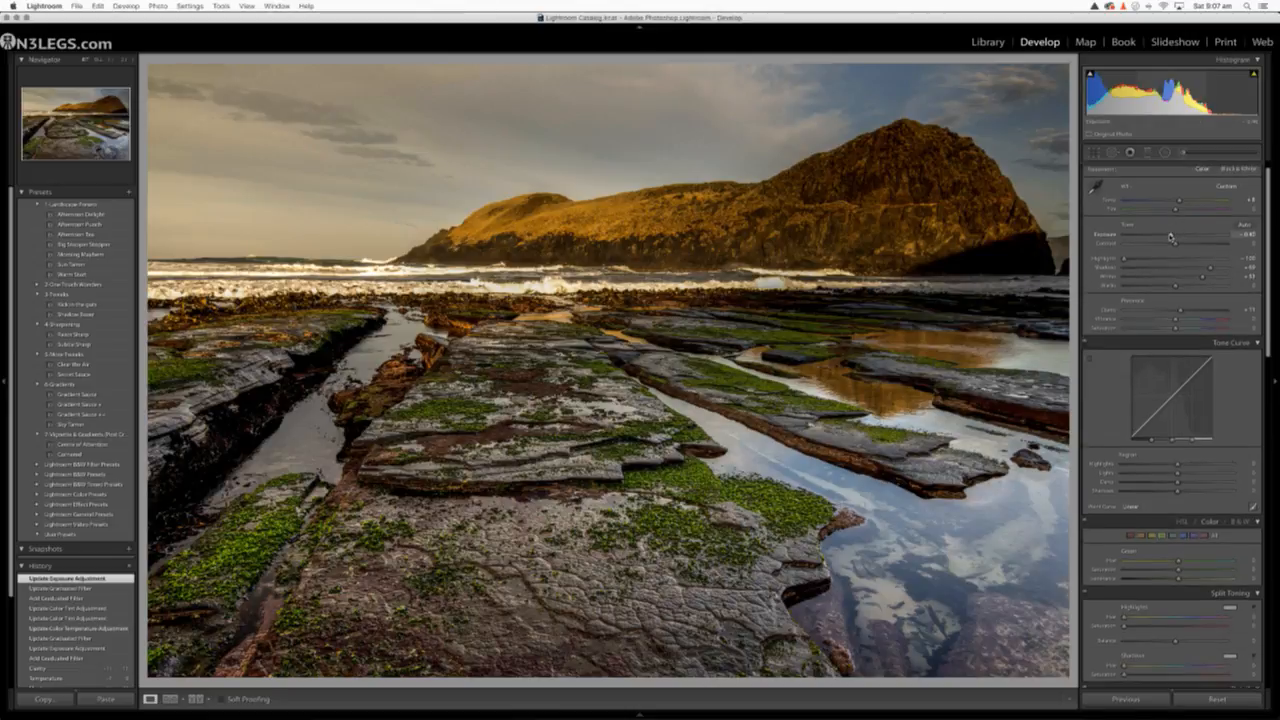
{"action": "left_click_drag", "start_coordinate": [1172, 236], "coordinate": [1168, 238]}
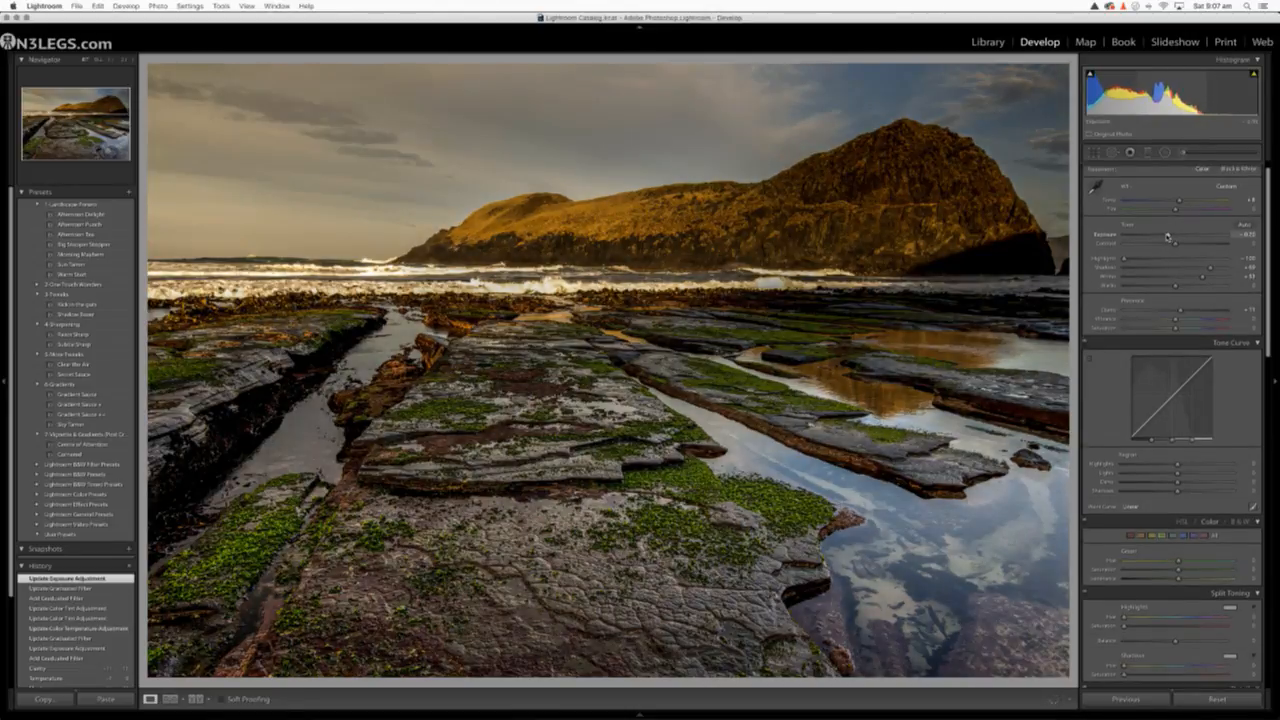
{"action": "left_click_drag", "start_coordinate": [1167, 236], "coordinate": [1168, 236]}
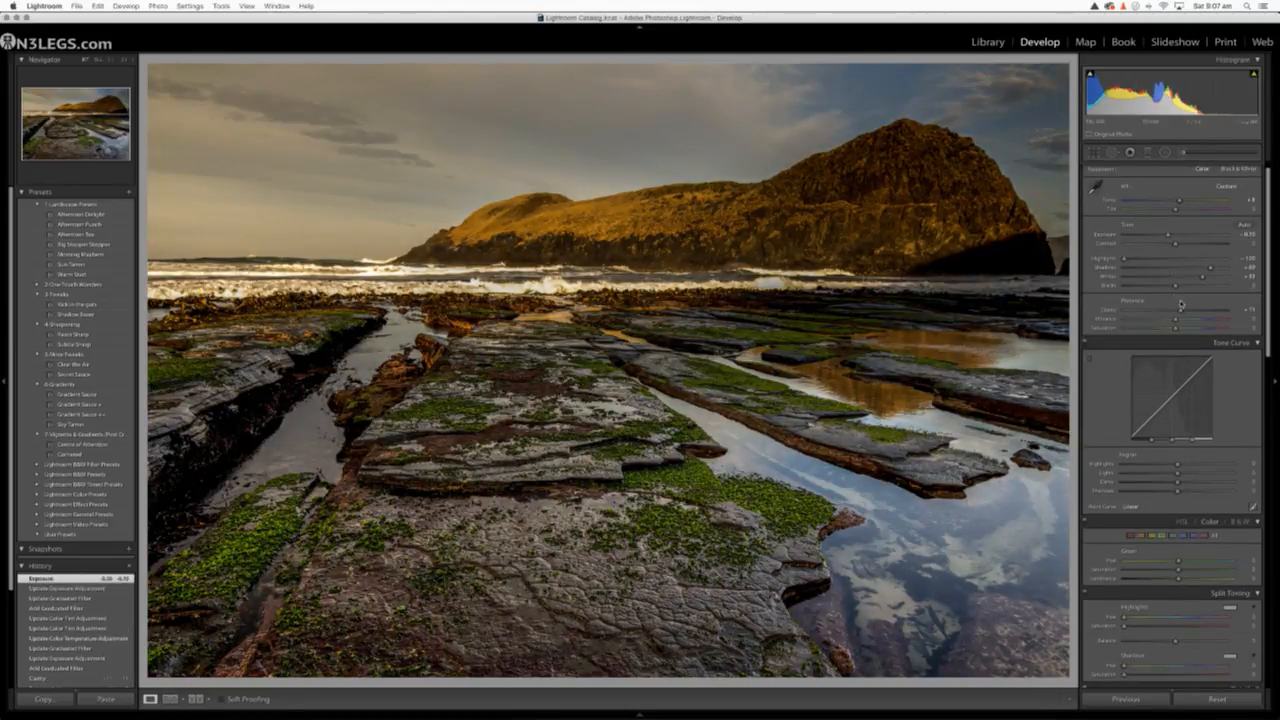
{"action": "left_click_drag", "start_coordinate": [1180, 311], "coordinate": [1180, 321]}
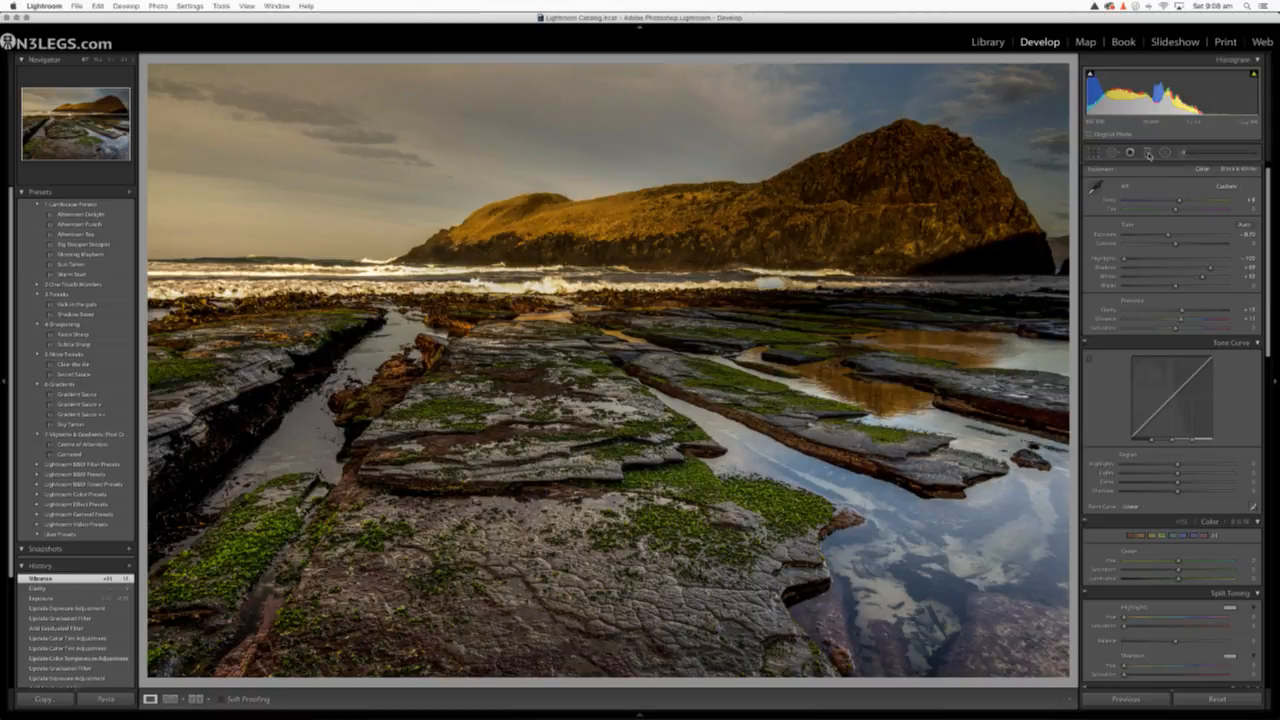
Add a second graduated filter from the bottom edge up past the headland's base, with higher Clarity and Dehaze at about 20
{"action": "left_click", "coordinate": [1149, 153]}
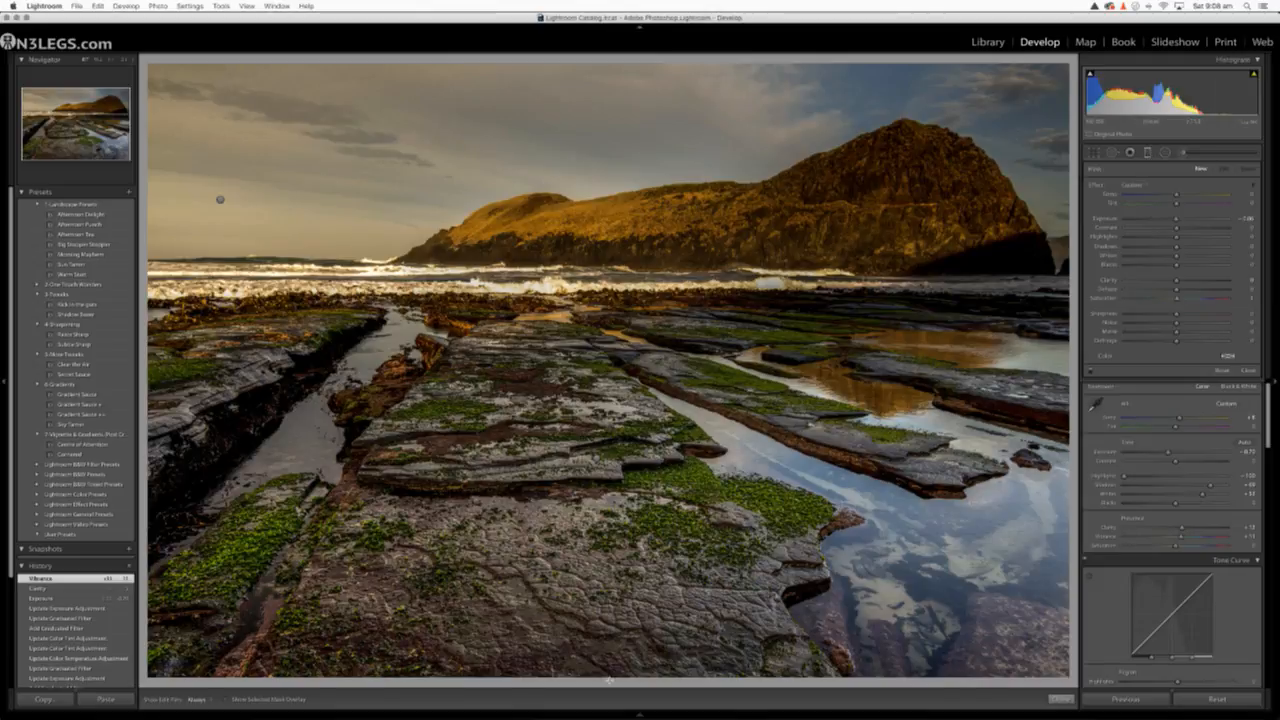
{"action": "left_click_drag", "start_coordinate": [608, 680], "coordinate": [596, 185]}
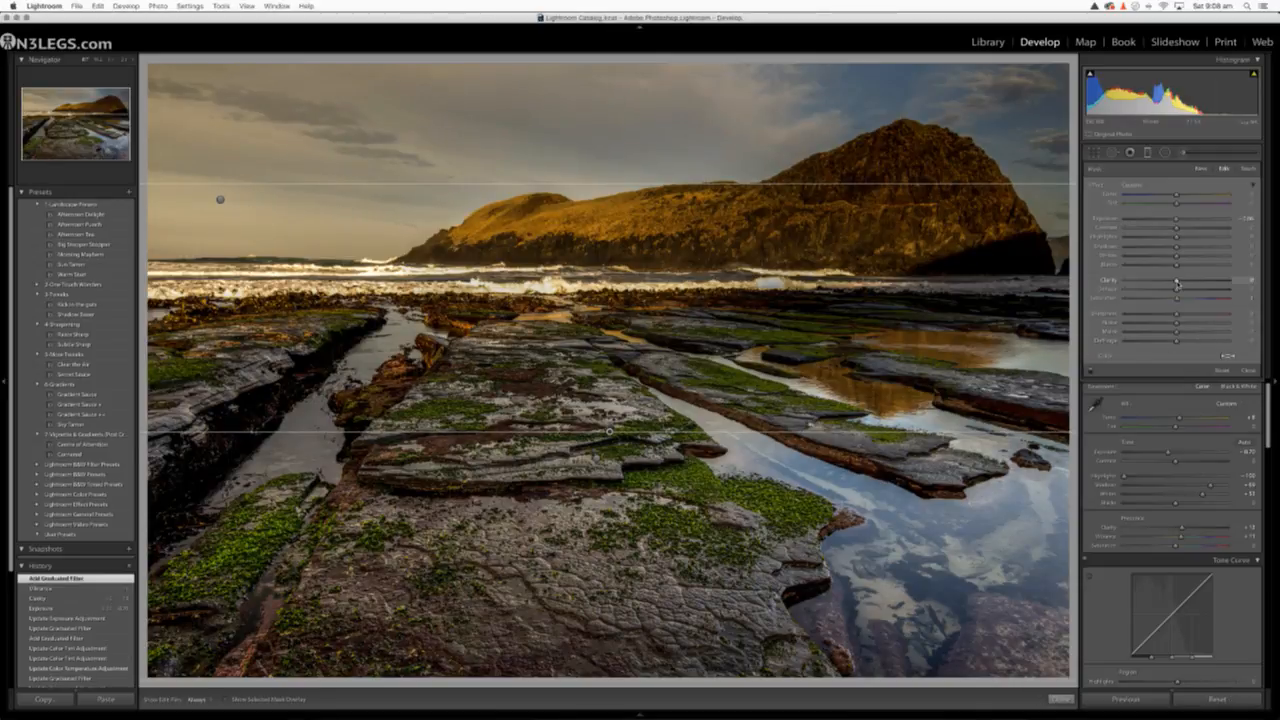
{"action": "mouse_move", "coordinate": [1176, 284]}
{"action": "left_mouse_down"}
{"action": "mouse_move", "coordinate": [1226, 282]}
{"action": "mouse_move", "coordinate": [1151, 289]}
{"action": "mouse_move", "coordinate": [1176, 290]}
{"action": "left_mouse_up"}
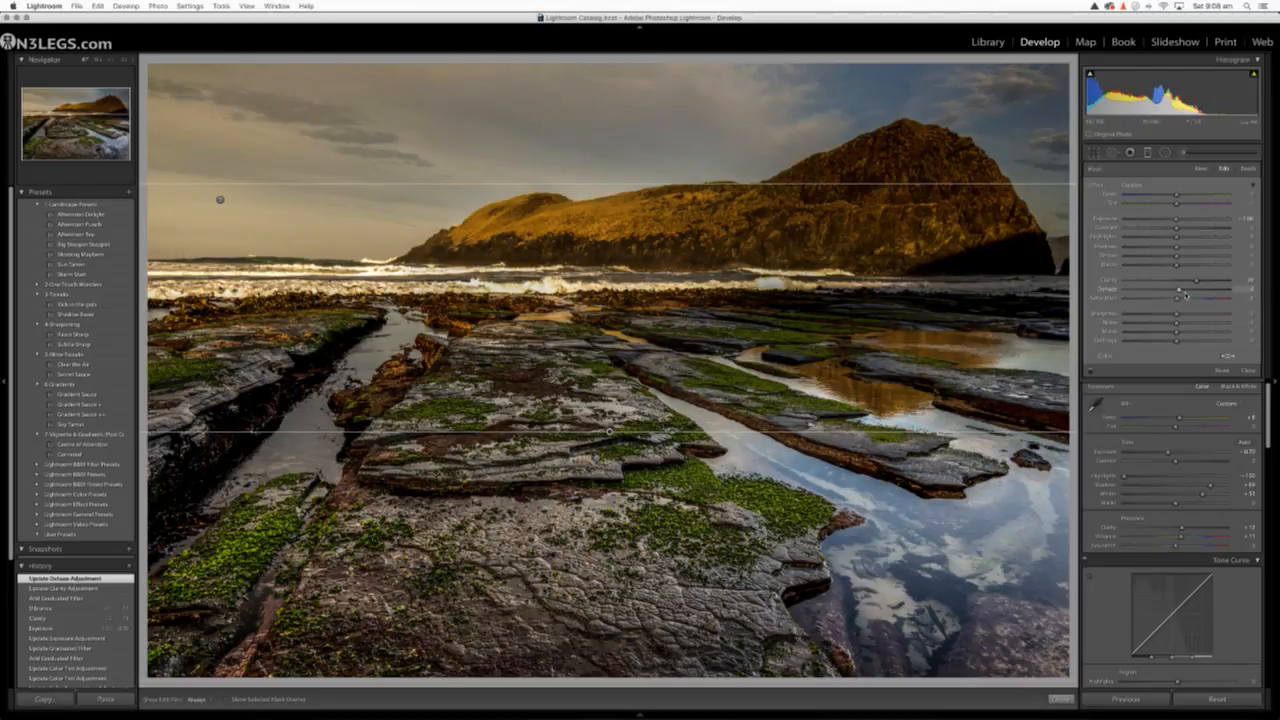
{"action": "left_click_drag", "start_coordinate": [1180, 290], "coordinate": [1188, 290]}
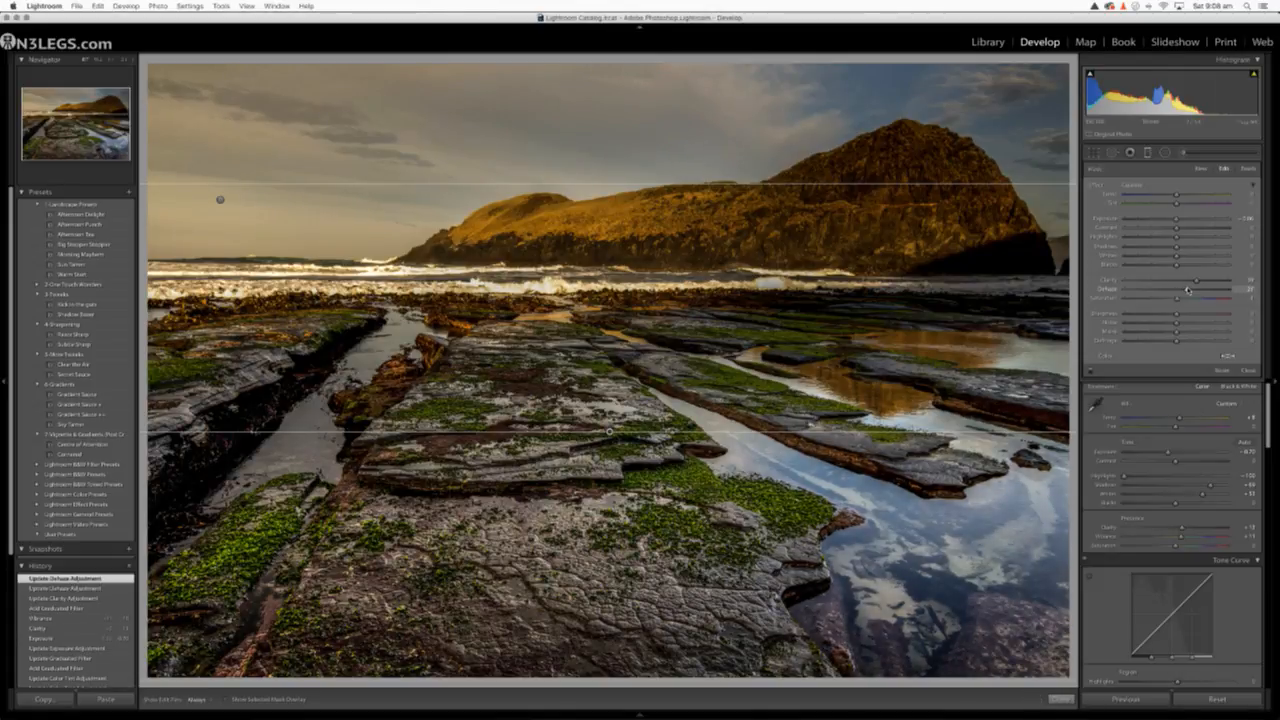
Finish editing the gradient, then try a much cooler and a slightly warm Temp for the whole photo
{"action": "left_click", "coordinate": [1147, 153]}
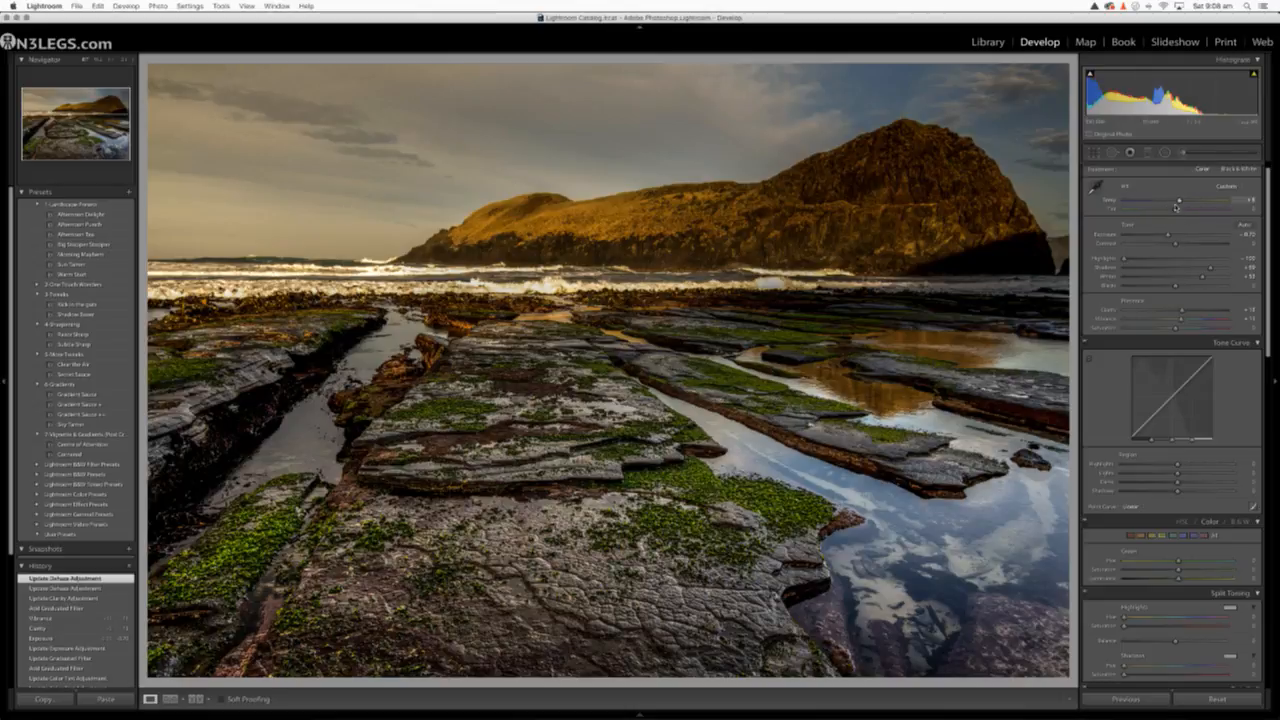
{"action": "left_click", "coordinate": [1165, 204]}
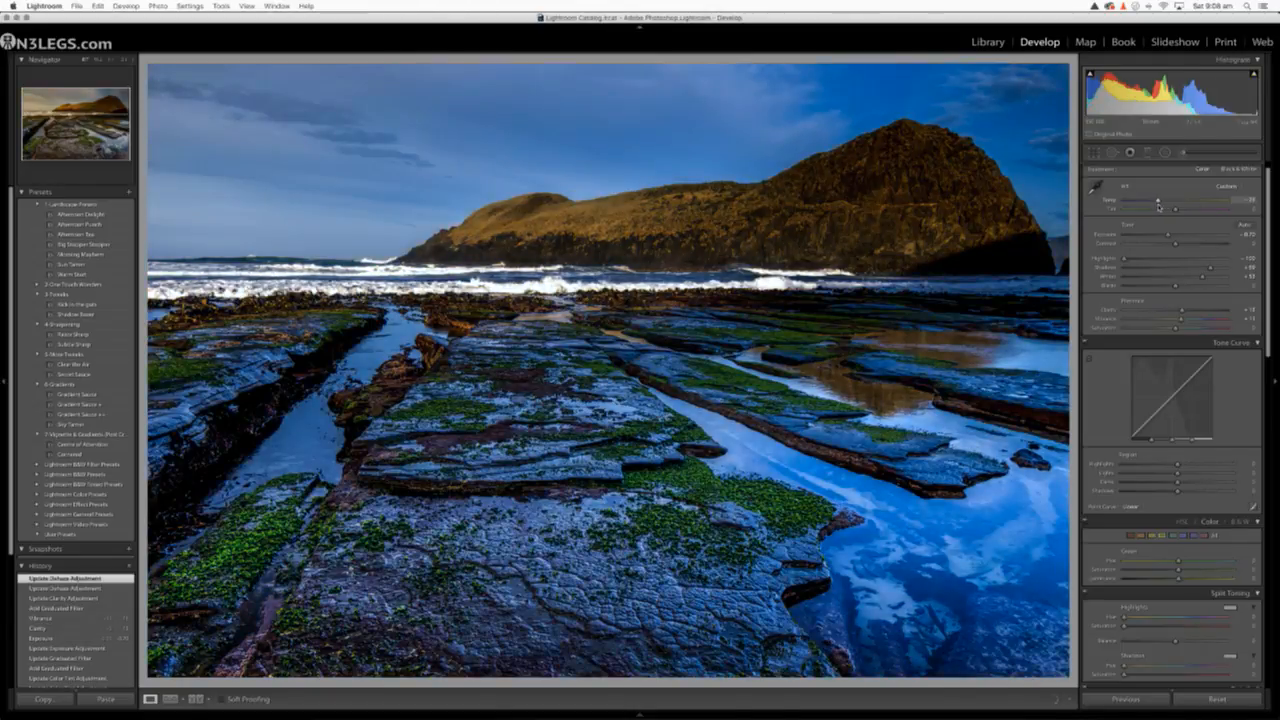
{"action": "left_click", "coordinate": [1178, 203]}
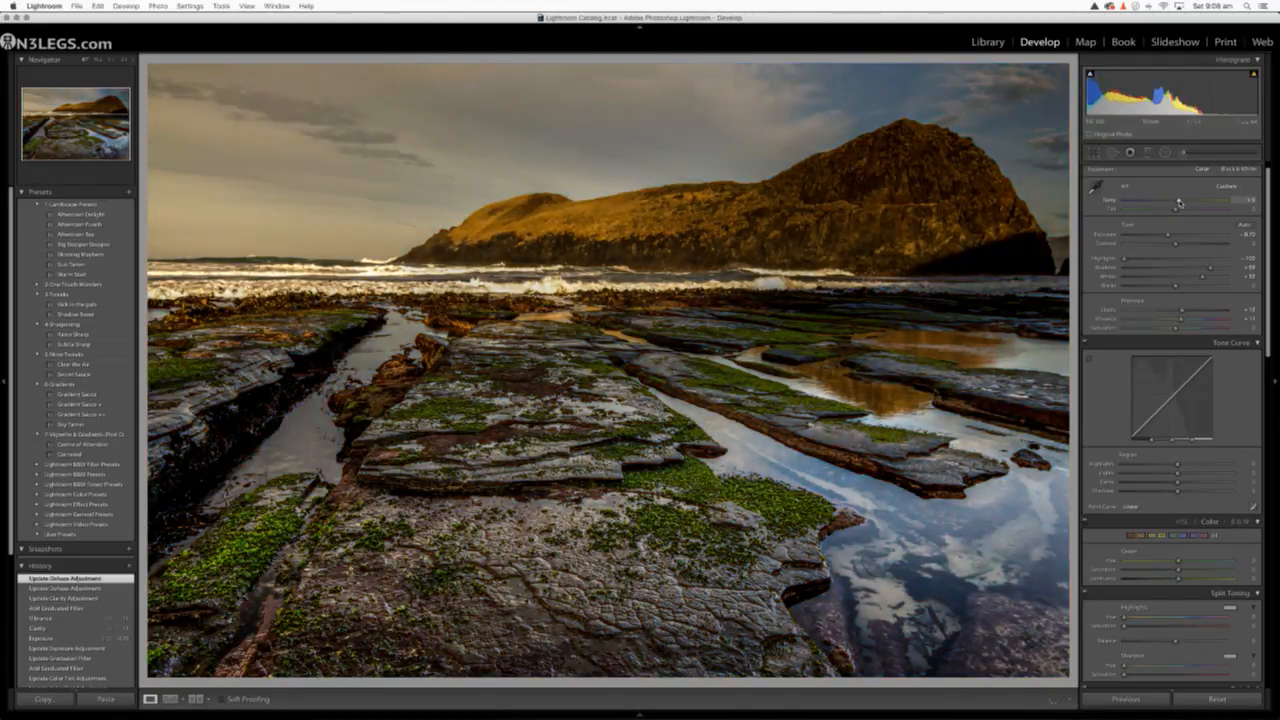
Sample neutral areas of the photo with the White Balance Selector, warm Temp slightly again, and set Exposure to −0.65
{"action": "left_click", "coordinate": [1096, 190]}
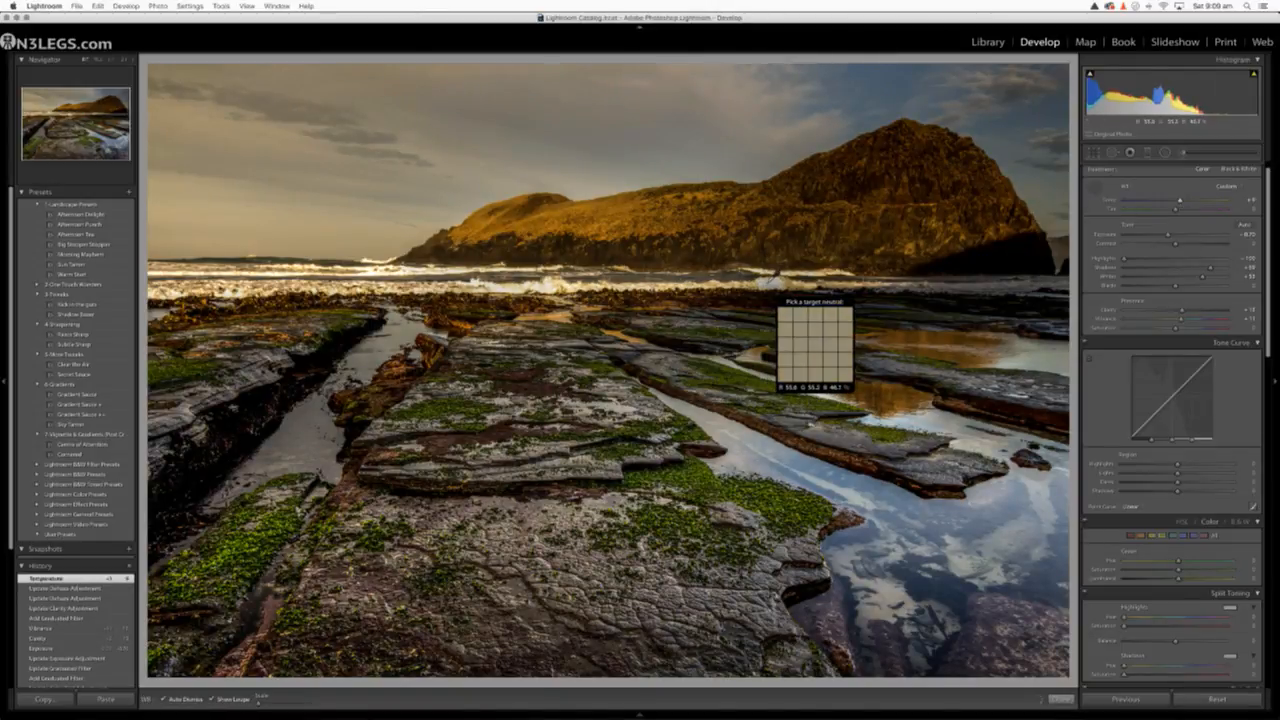
{"action": "left_click", "coordinate": [773, 394]}
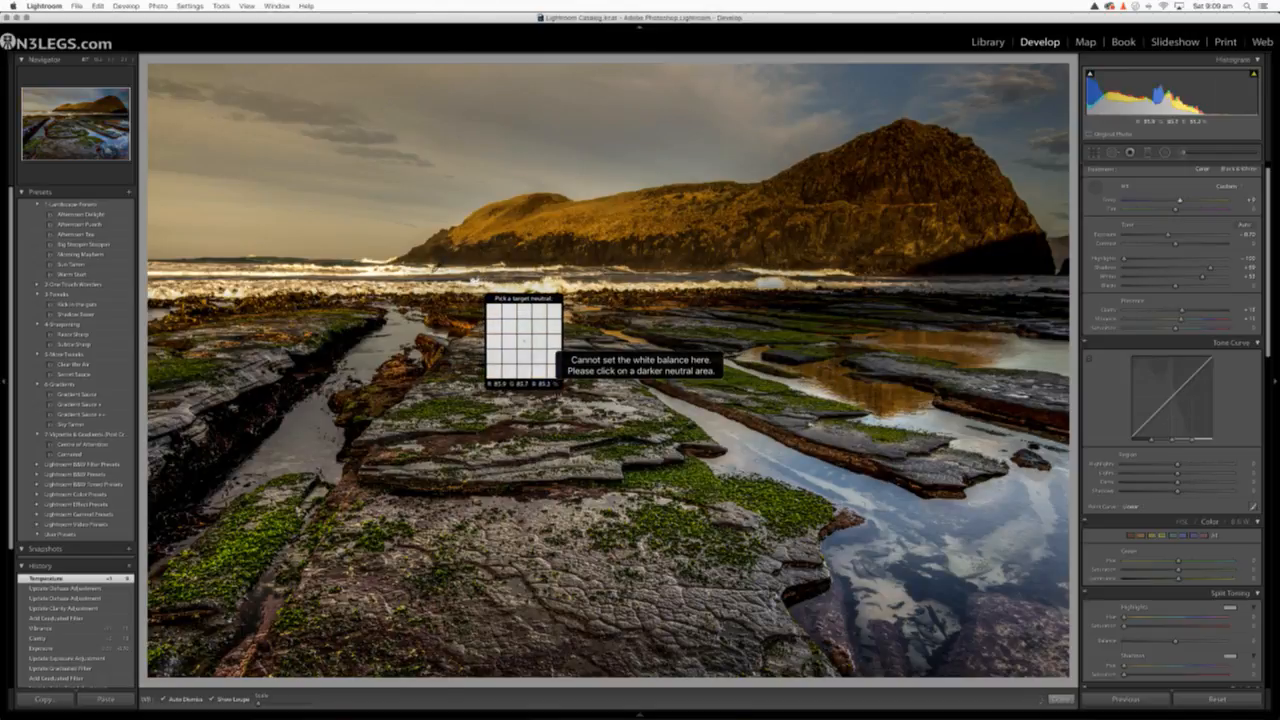
{"action": "left_click", "coordinate": [474, 338]}
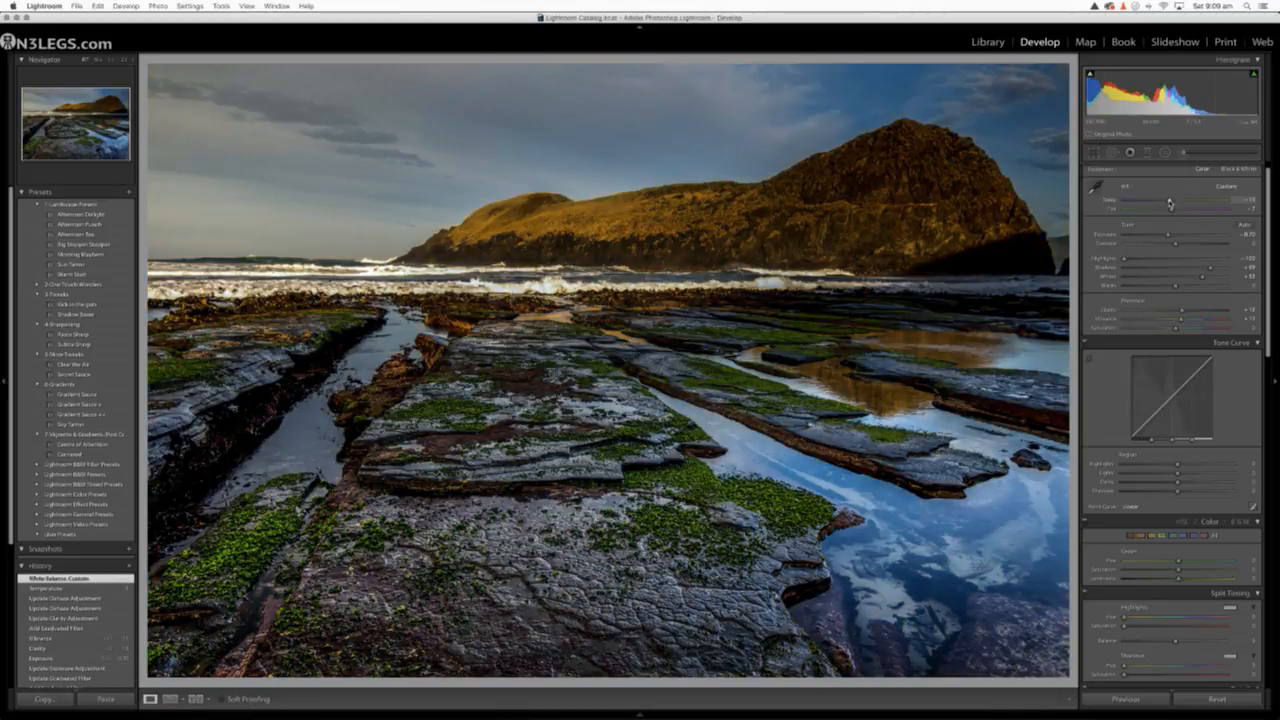
{"action": "left_click_drag", "start_coordinate": [1170, 203], "coordinate": [1169, 236]}
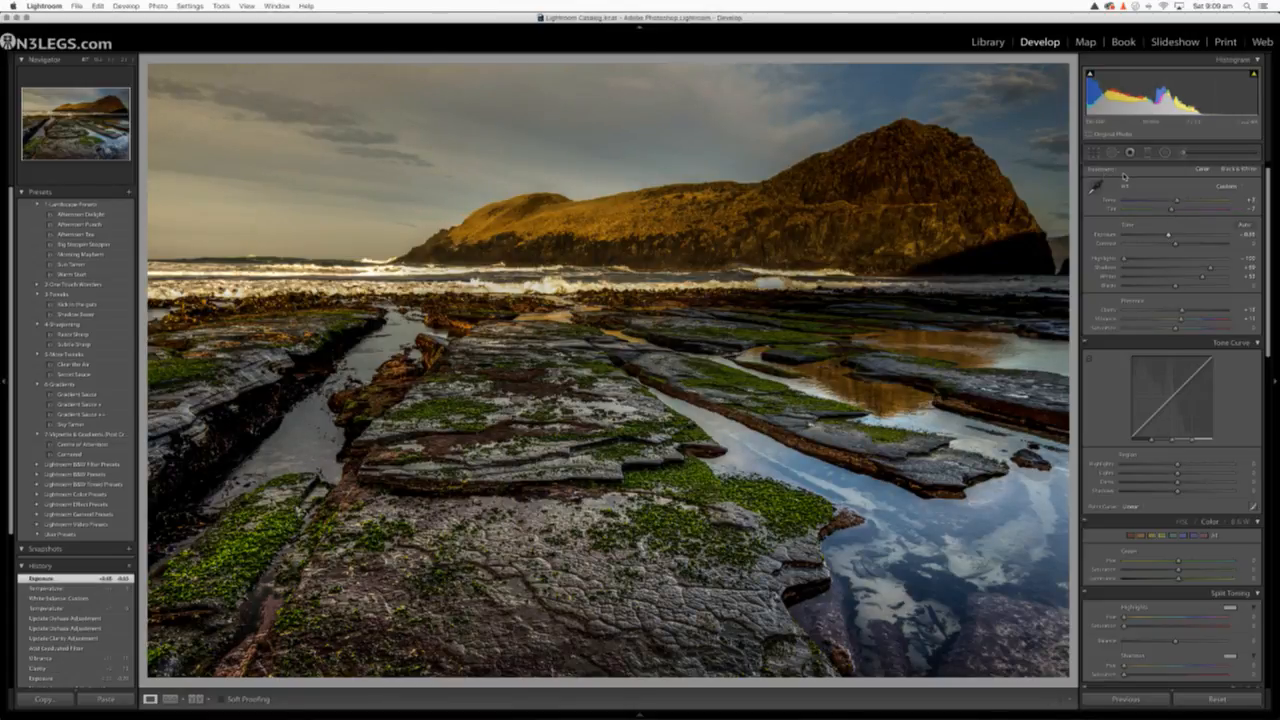
Compare before and after, then reduce the Clarity of the graduated filter covering the foreground rocks
{"action": "key", "text": "backslash"}
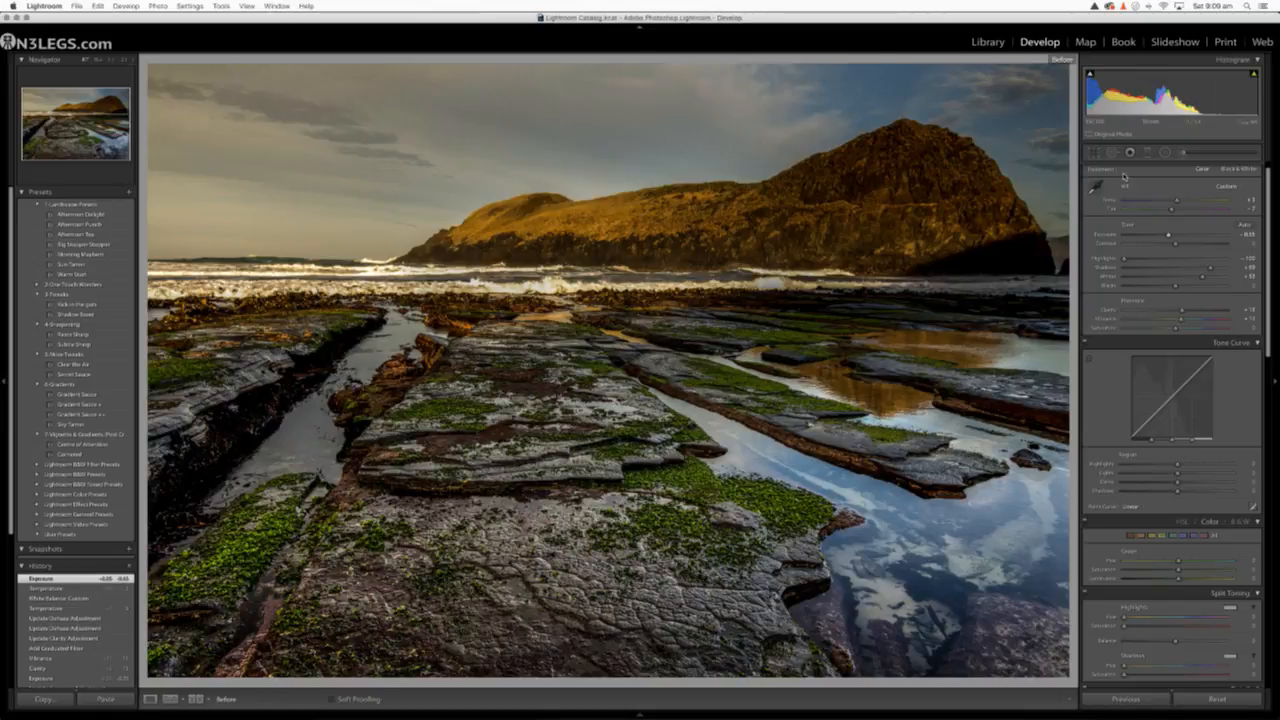
{"action": "key", "text": "backslash"}
{"action": "key", "text": "backslash"}
{"action": "key", "text": "backslash"}
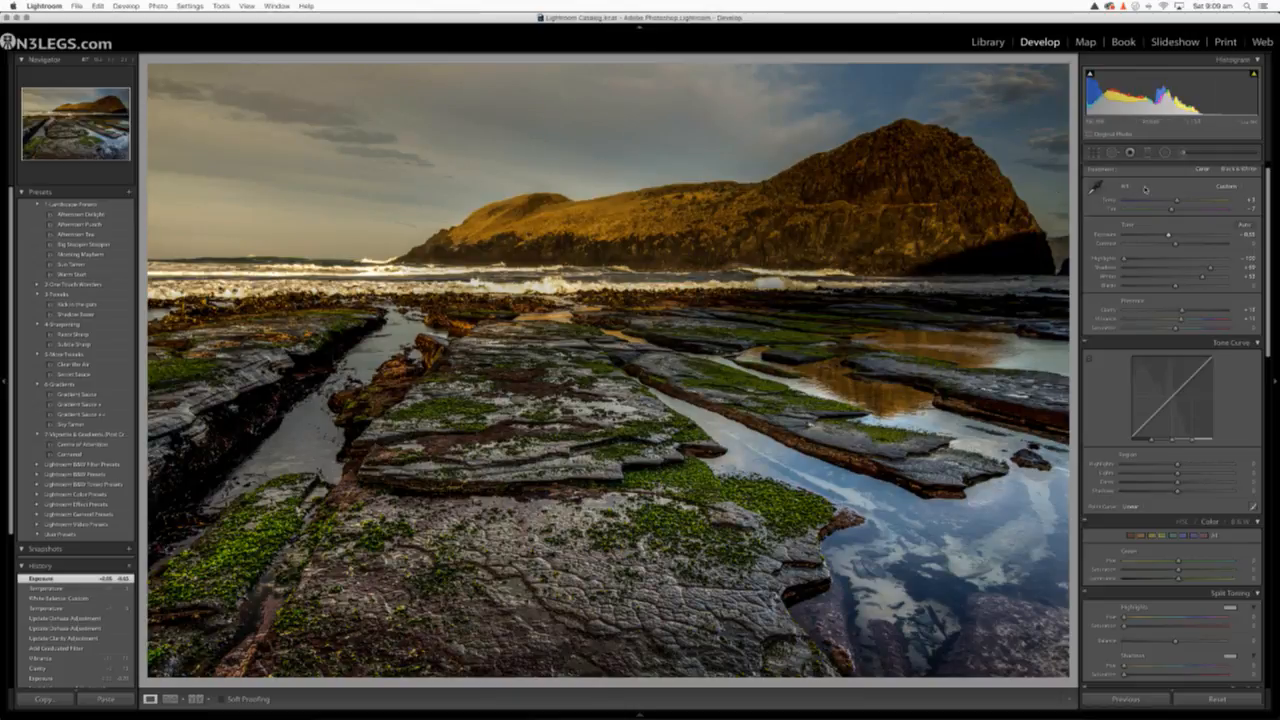
{"action": "left_click", "coordinate": [1146, 156]}
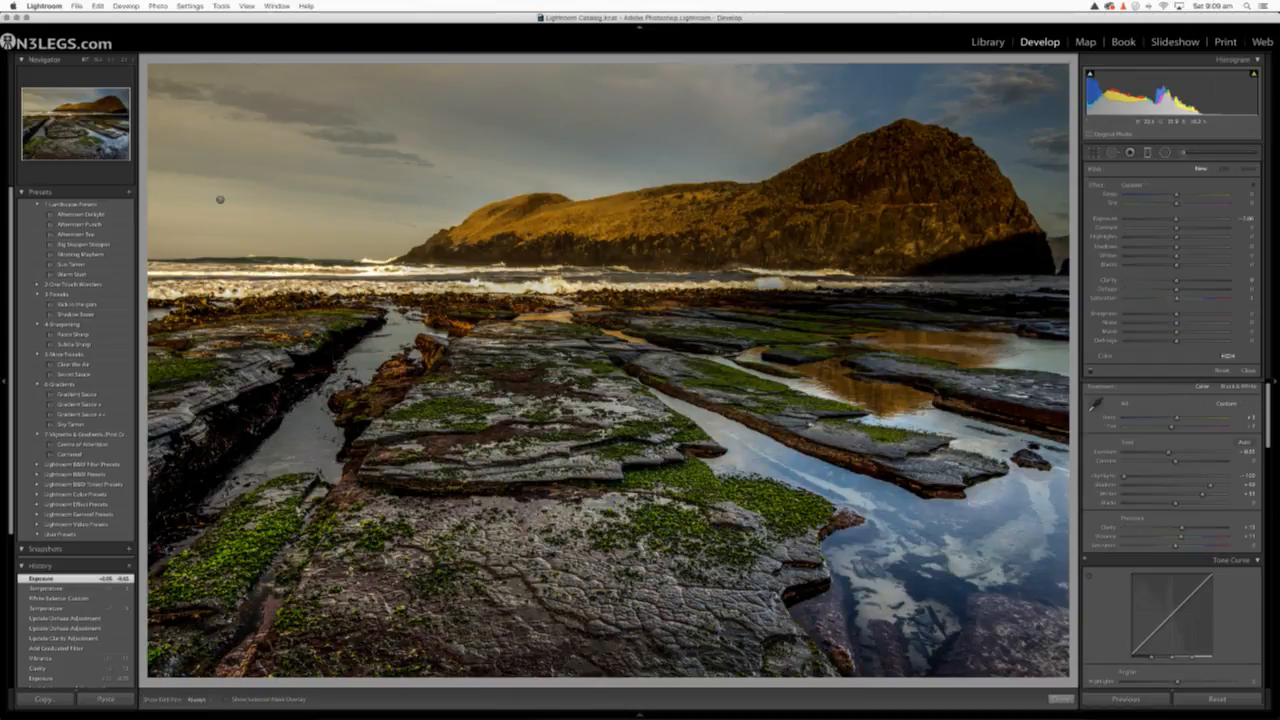
{"action": "left_click", "coordinate": [609, 432]}
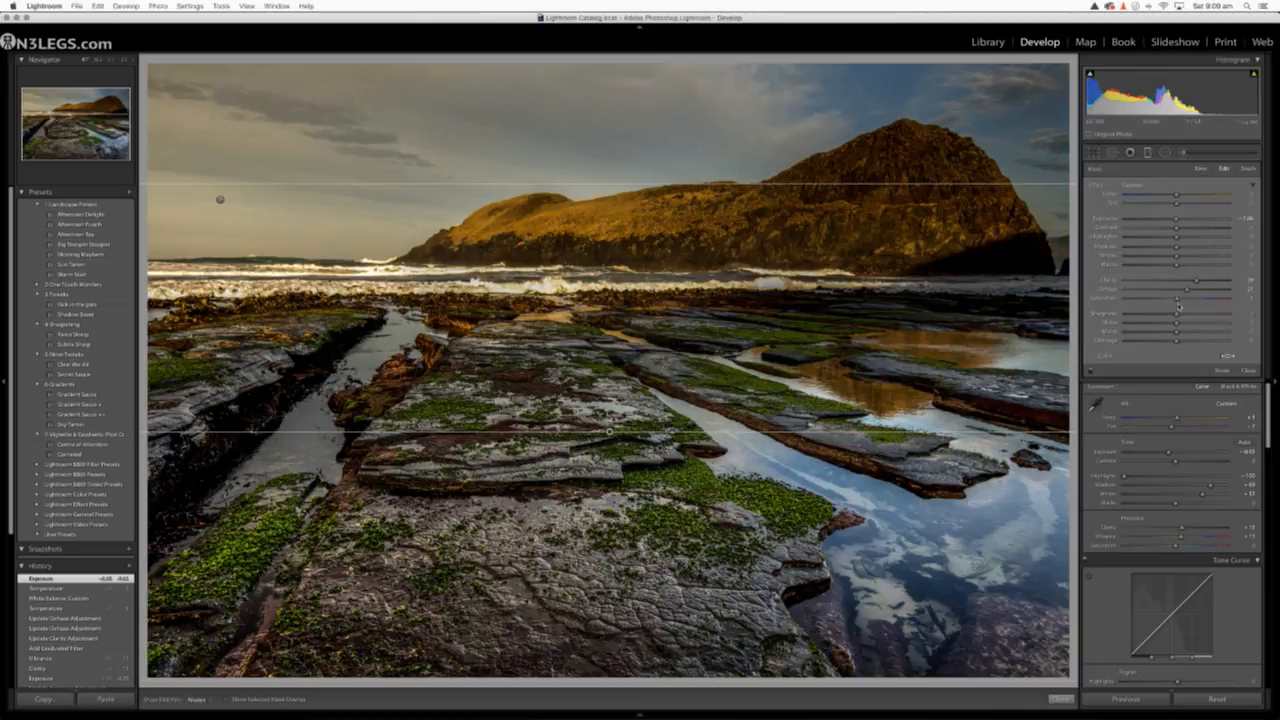
{"action": "mouse_move", "coordinate": [1195, 283]}
{"action": "left_mouse_down"}
{"action": "mouse_move", "coordinate": [1164, 288]}
{"action": "mouse_move", "coordinate": [1186, 286]}
{"action": "left_mouse_up"}
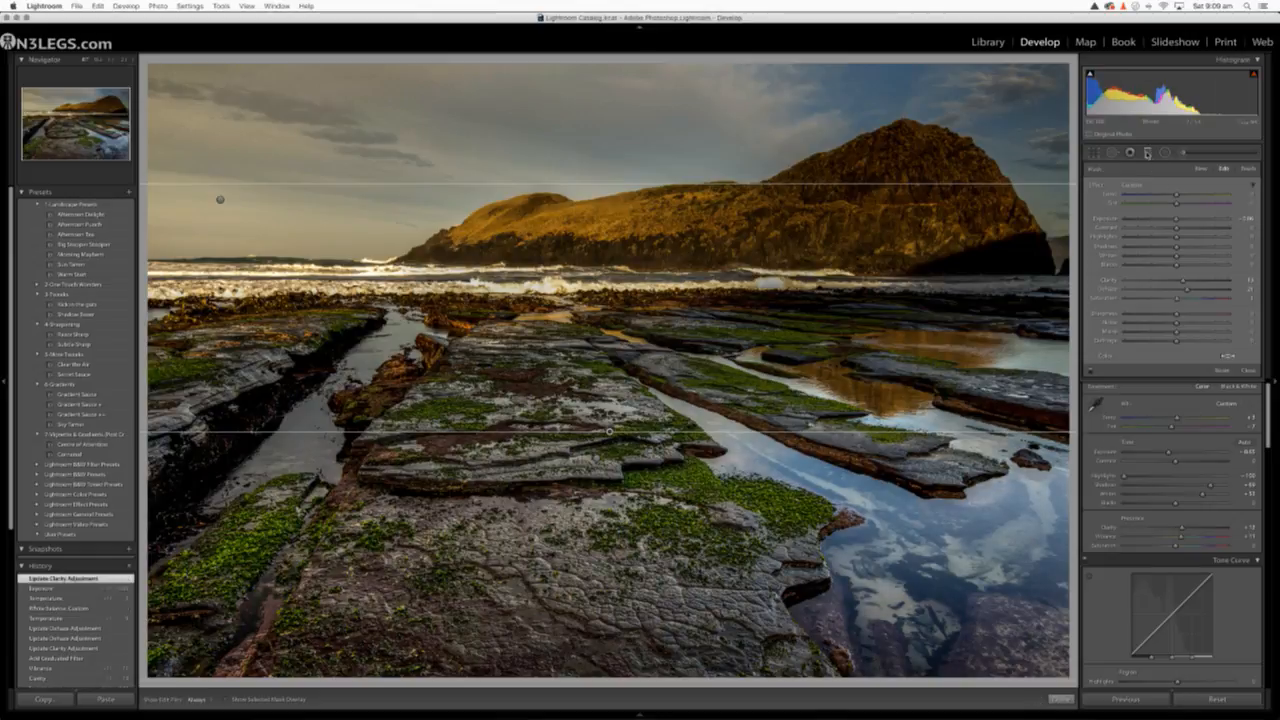
{"action": "left_click", "coordinate": [1147, 153]}
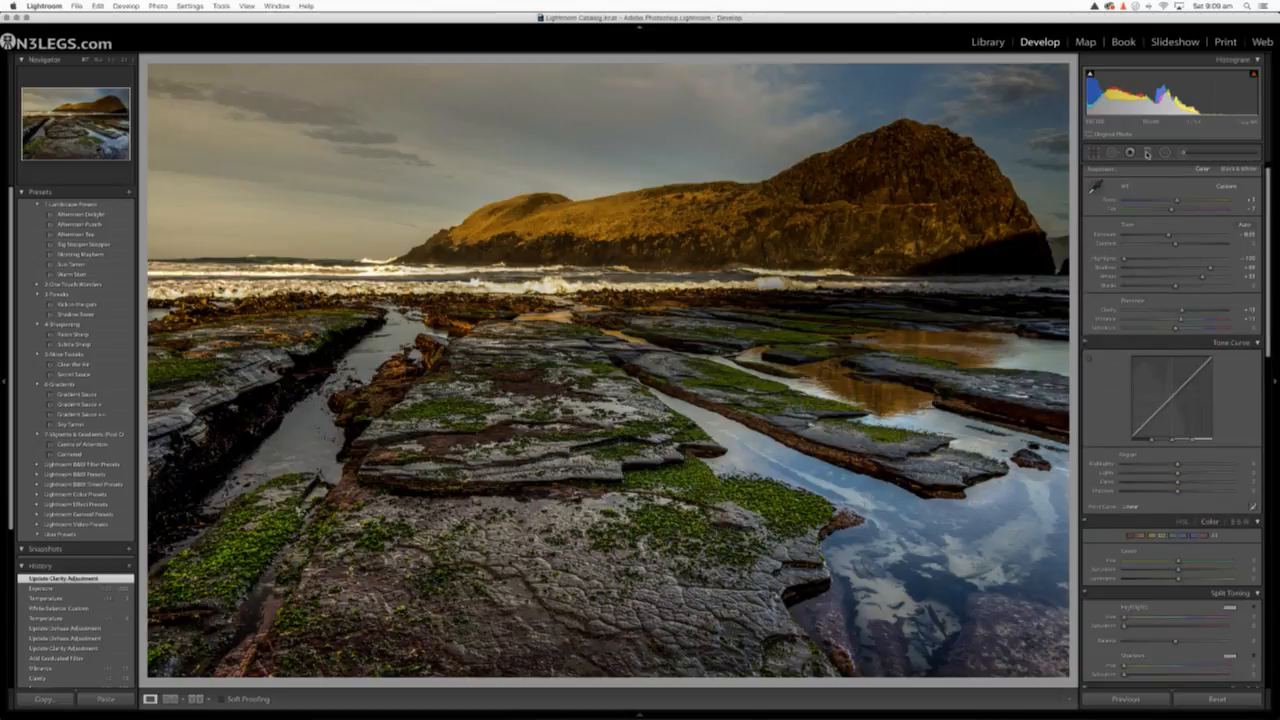
Compare the edit with the original, then raise Highlights to about −73 and slightly lower Shadows
{"action": "key", "text": "backslash"}
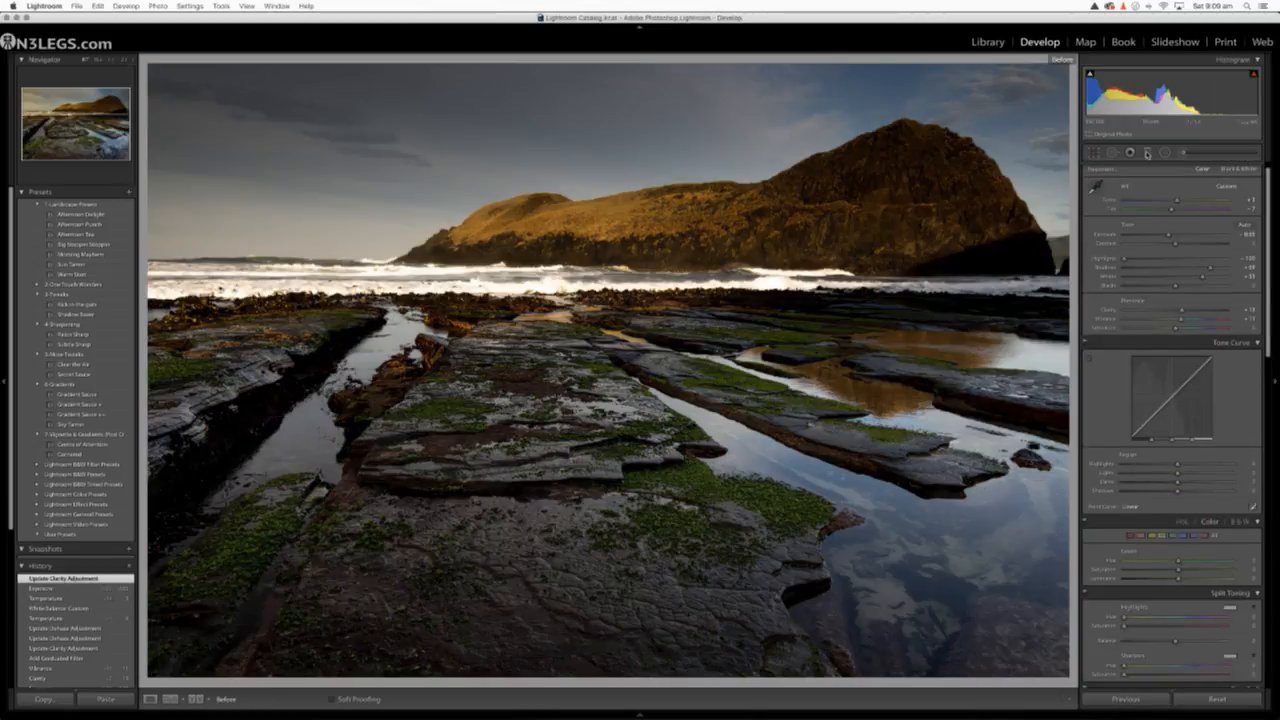
{"action": "key", "text": "backslash"}
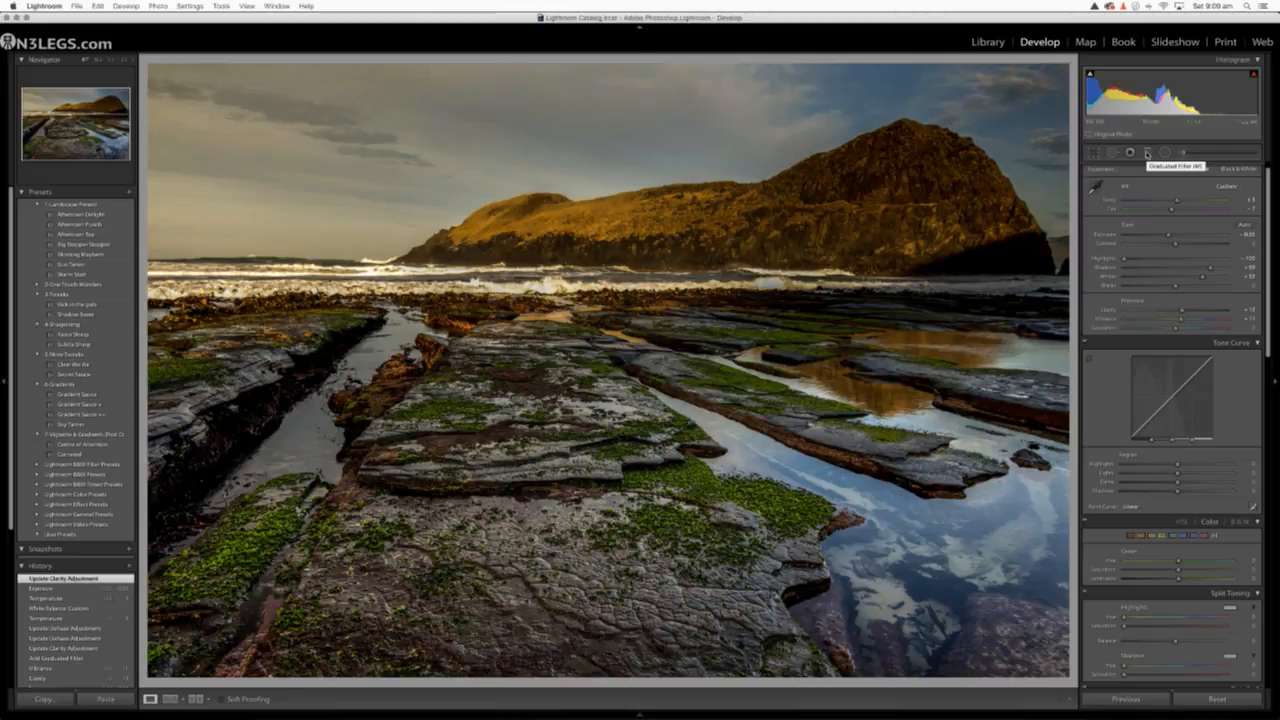
{"action": "key", "text": "backslash"}
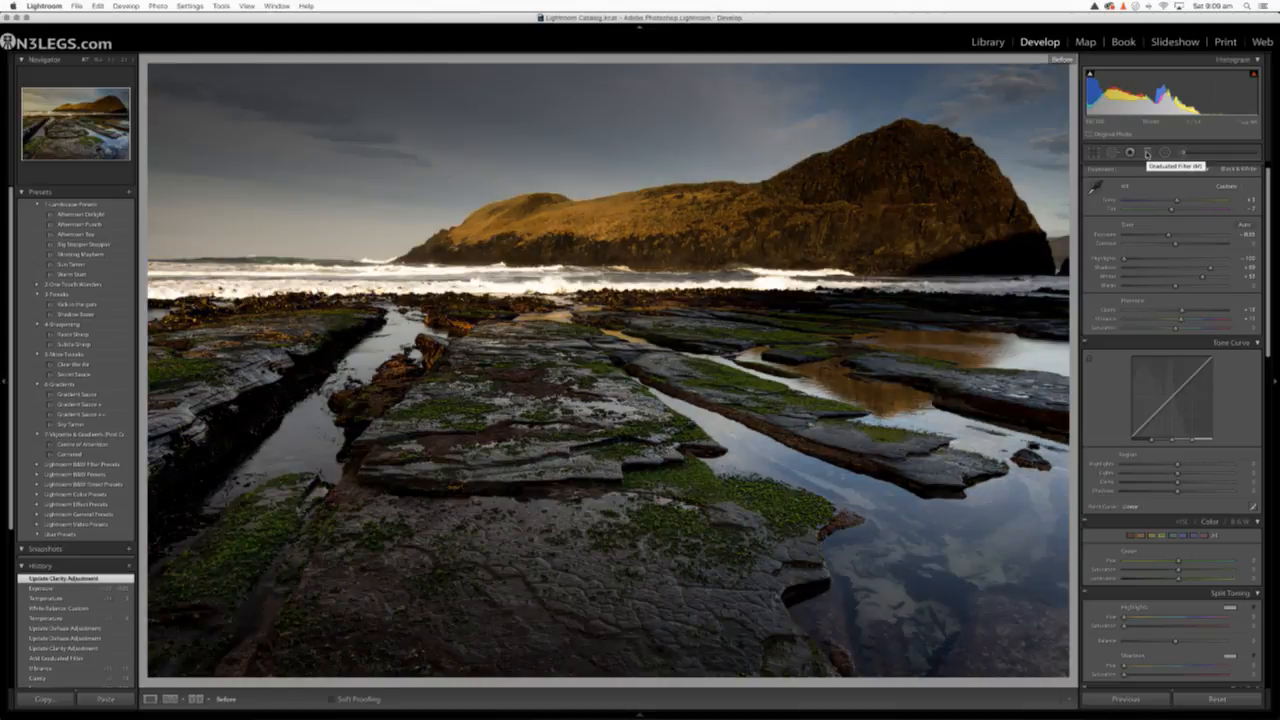
{"action": "key", "text": "backslash"}
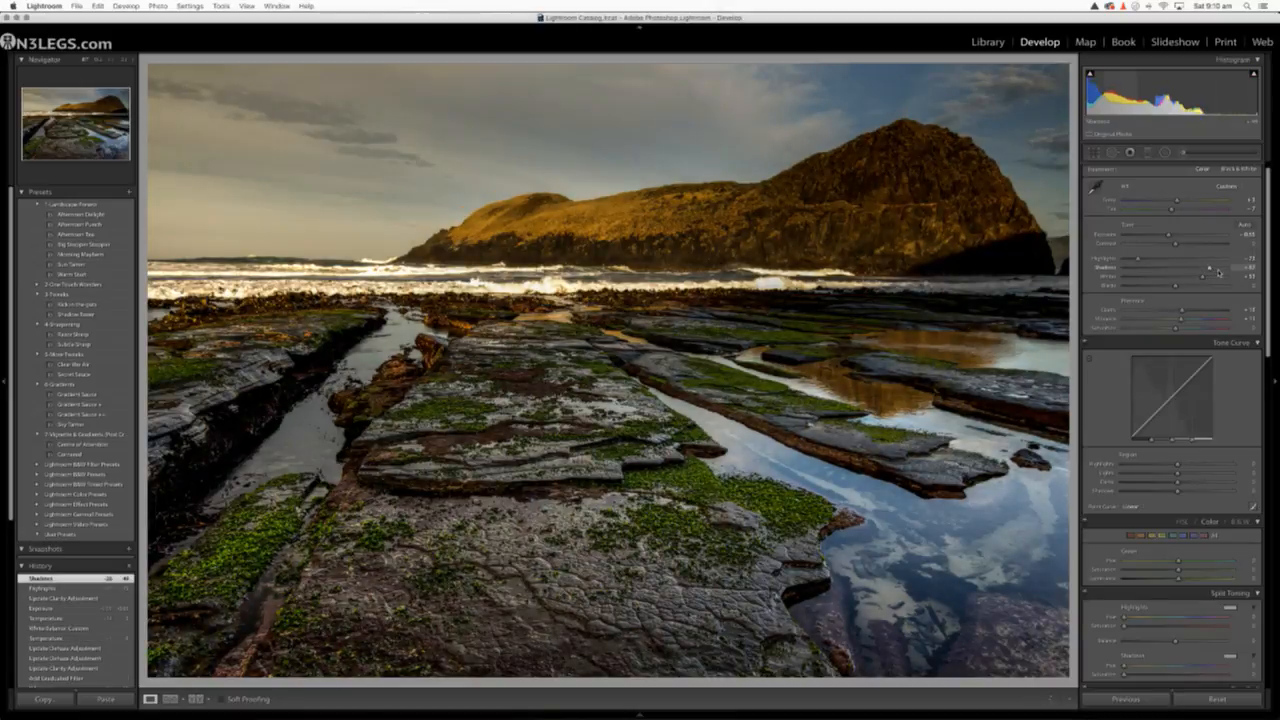
{"action": "mouse_move", "coordinate": [1218, 272]}
{"action": "left_mouse_down"}
{"action": "mouse_move", "coordinate": [1238, 272]}
{"action": "mouse_move", "coordinate": [1180, 273]}
{"action": "mouse_move", "coordinate": [1207, 269]}
{"action": "left_mouse_up"}
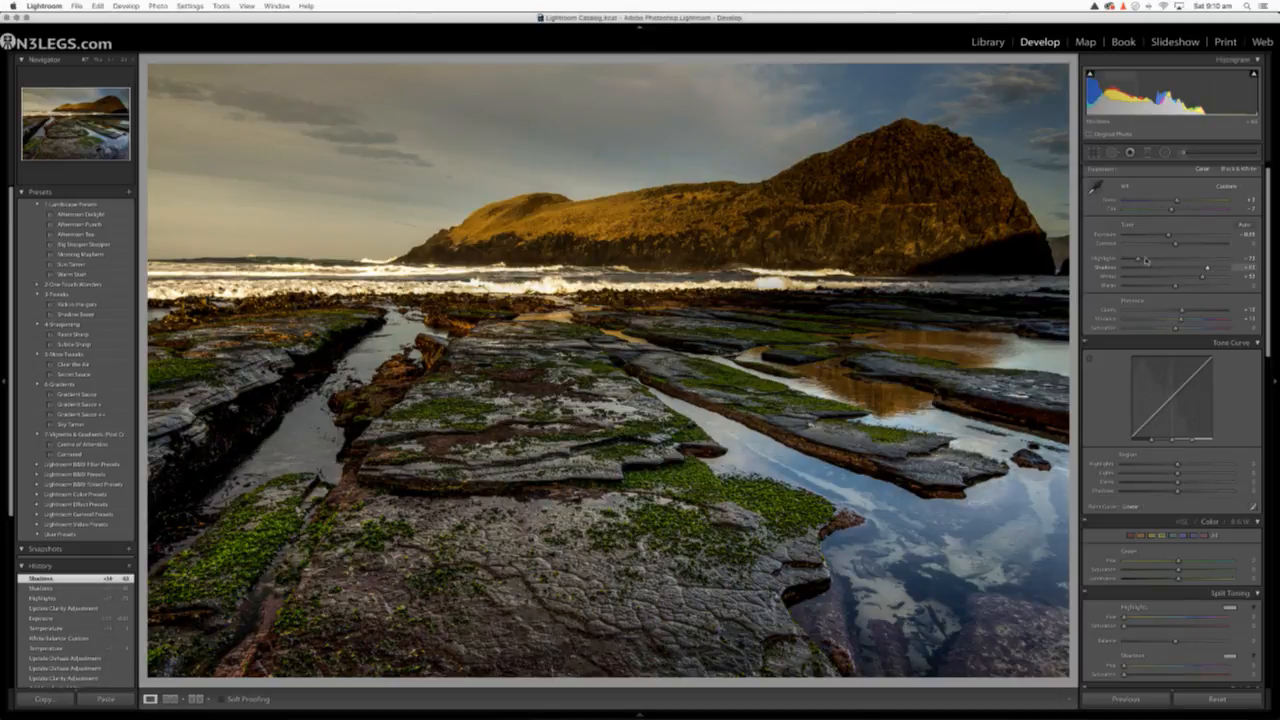
Check the edit repeatedly against the original, then raise the whole photo's Contrast to about +23
{"action": "key", "text": "backslash"}
{"action": "key", "text": "backslash"}
{"action": "key", "text": "backslash"}
{"action": "key", "text": "backslash"}
{"action": "key", "text": "backslash"}
{"action": "key", "text": "backslash"}
{"action": "left_click_drag", "start_coordinate": [1176, 245], "coordinate": [1189, 247]}
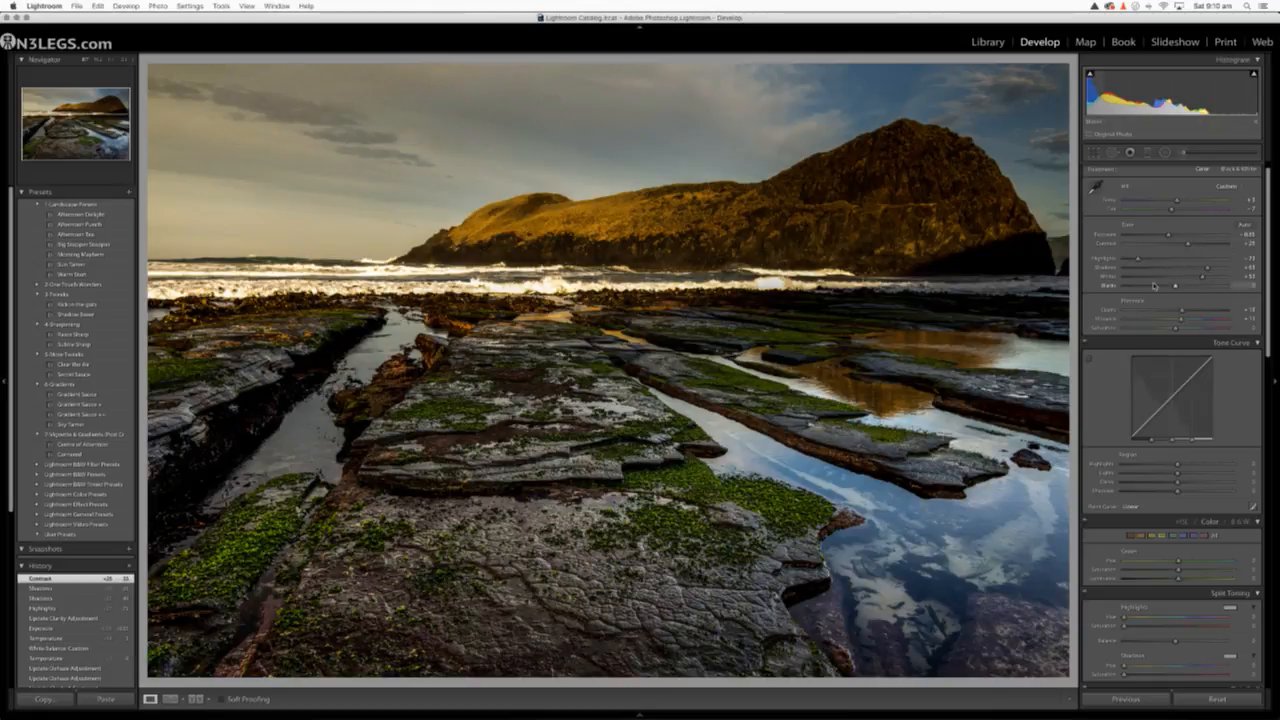
Review the before and after versions again and bring the whole photo's Exposure up to 0.00
{"action": "key", "text": "backslash"}
{"action": "key", "text": "backslash"}
{"action": "key", "text": "backslash"}
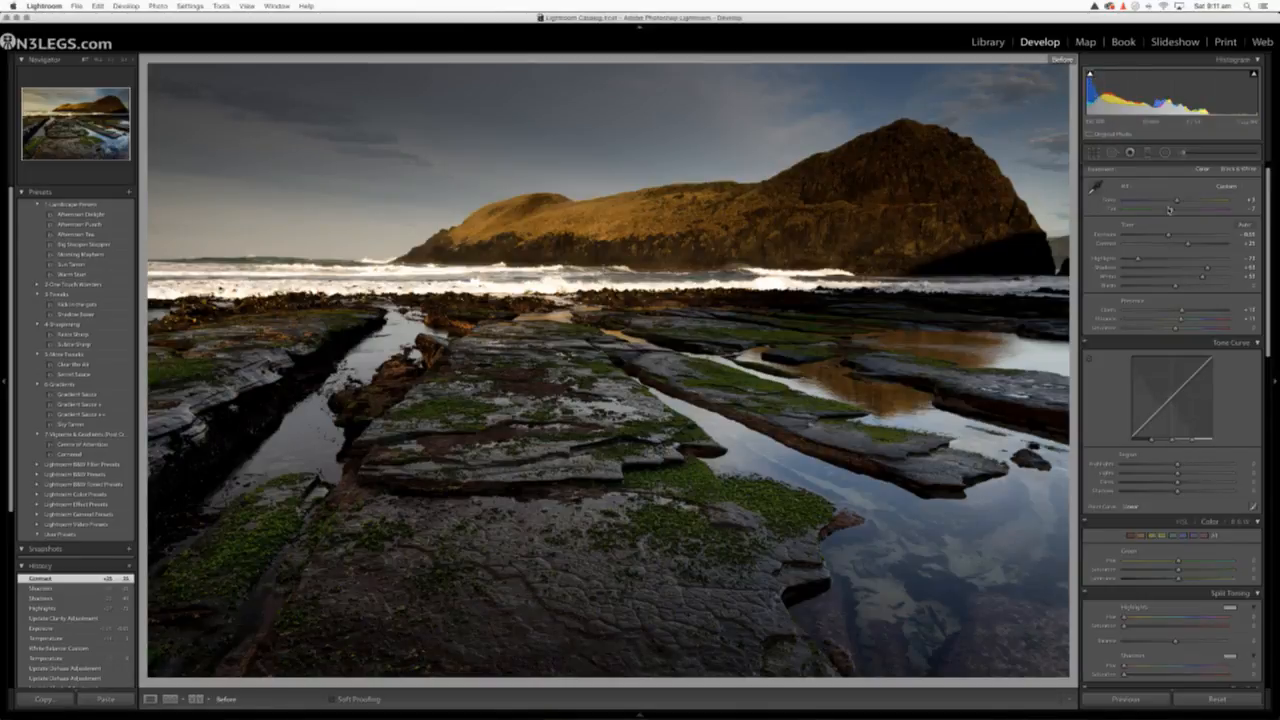
{"action": "left_click_drag", "start_coordinate": [1168, 236], "coordinate": [1175, 237]}
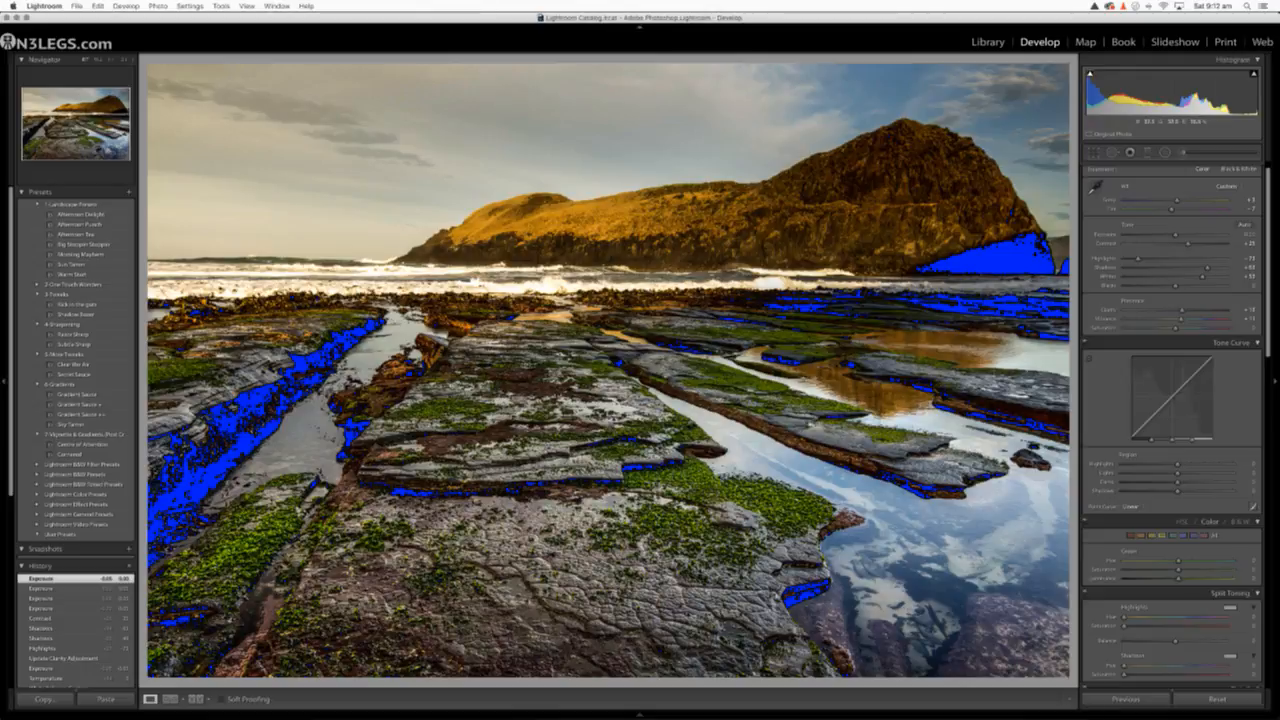
View the original once more, then lower Shadows to about +35 and raise Blacks to about +74
{"action": "key", "text": "backslash"}
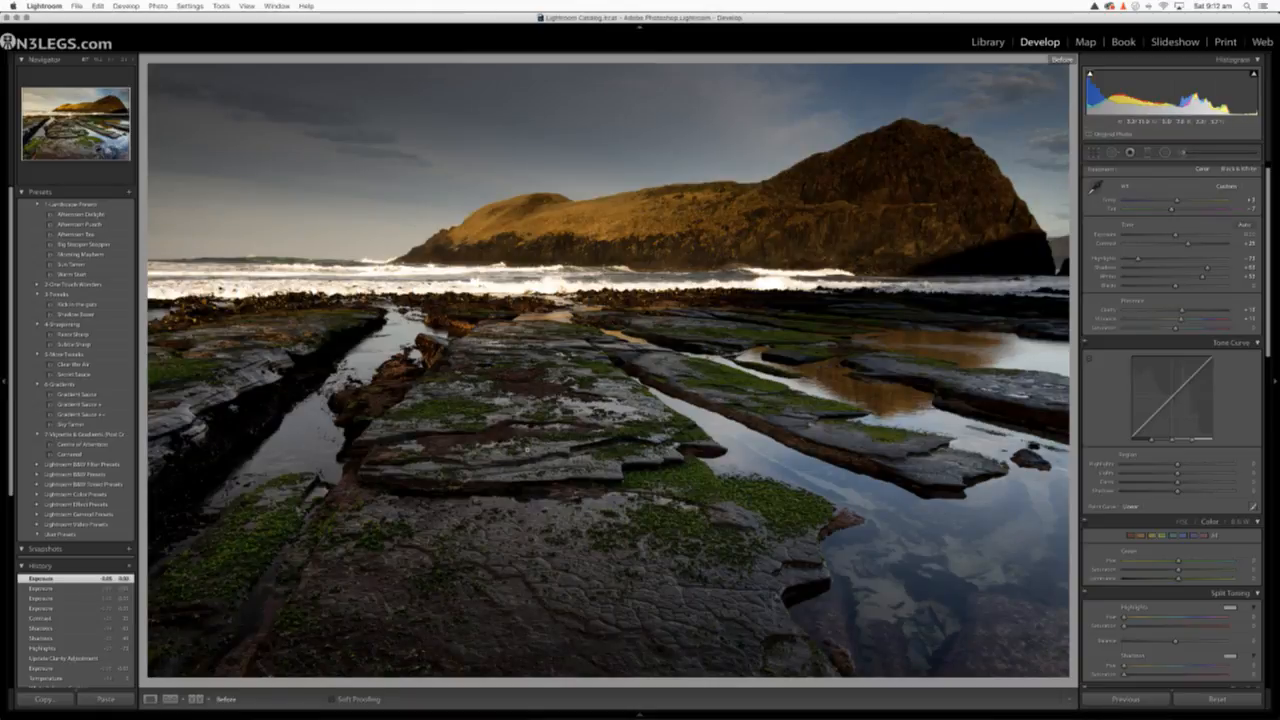
{"action": "key", "text": "backslash"}
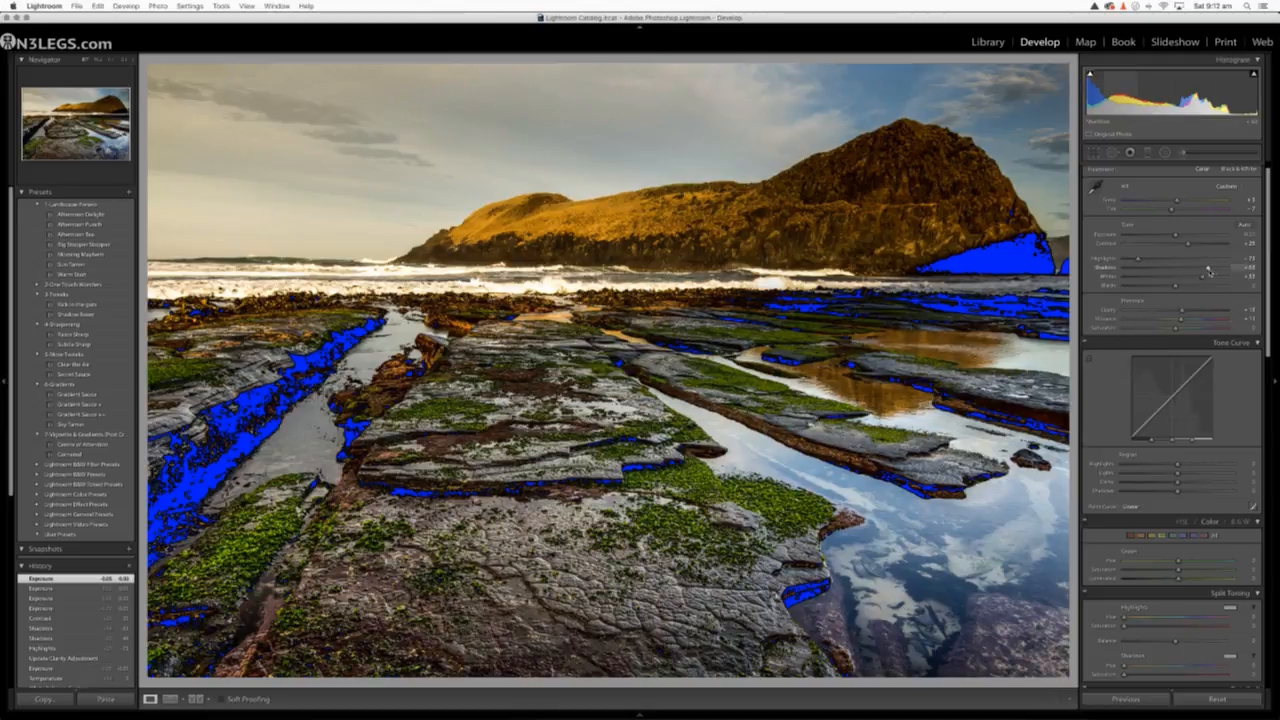
{"action": "mouse_move", "coordinate": [1208, 268]}
{"action": "left_mouse_down"}
{"action": "mouse_move", "coordinate": [1147, 287]}
{"action": "mouse_move", "coordinate": [1213, 291]}
{"action": "left_mouse_up"}
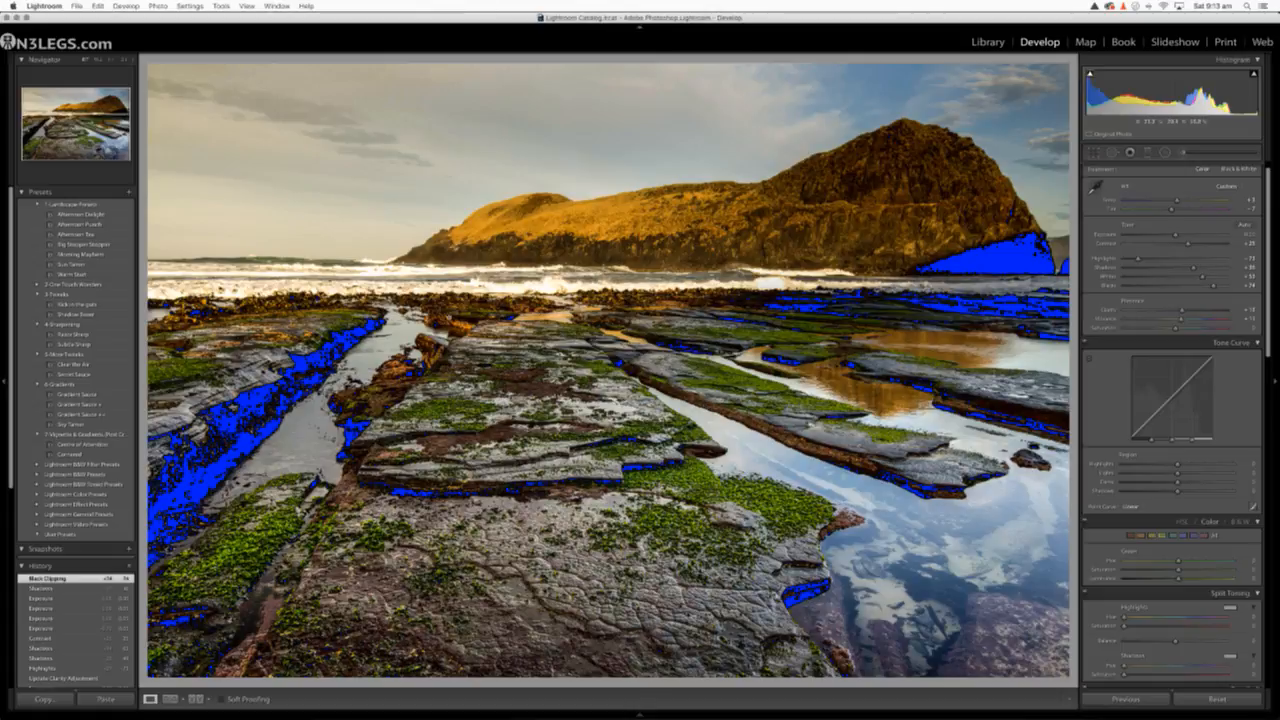
Turn highlight clipping warnings on and shadow warnings off, and examine the surf and shoreline up close for blown highlights
{"action": "left_click", "coordinate": [1255, 74]}
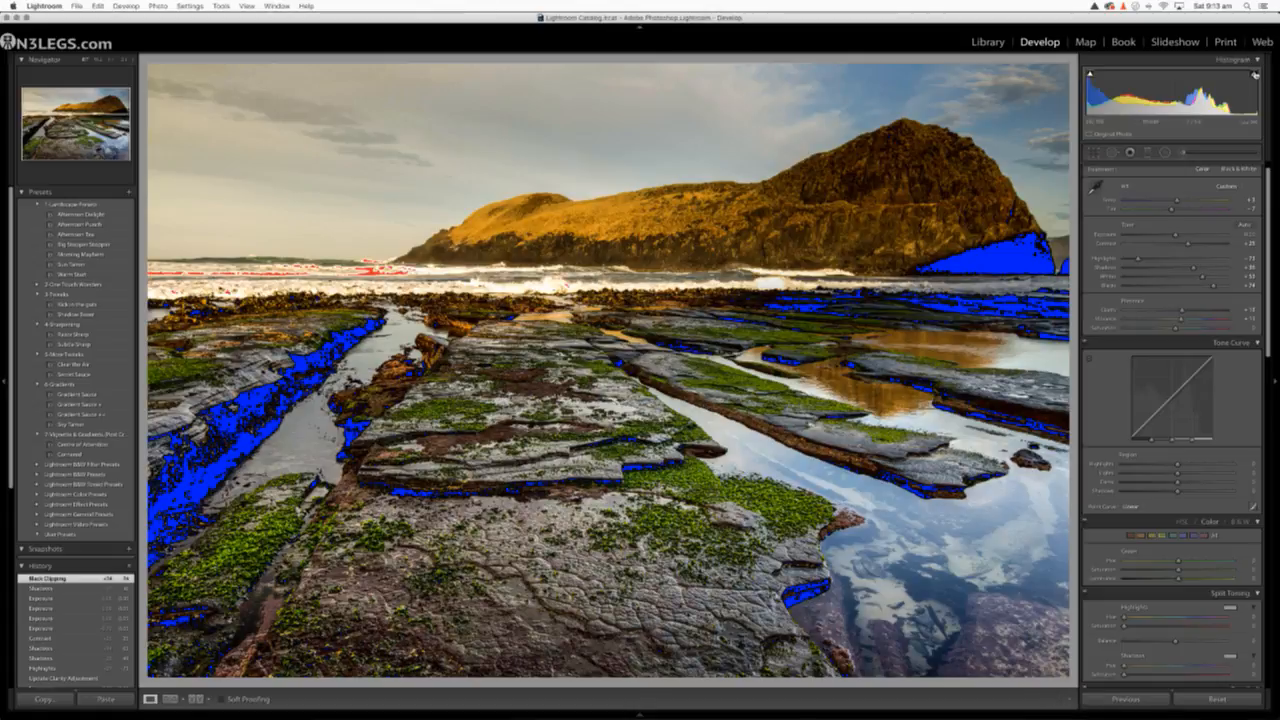
{"action": "left_click", "coordinate": [1091, 75]}
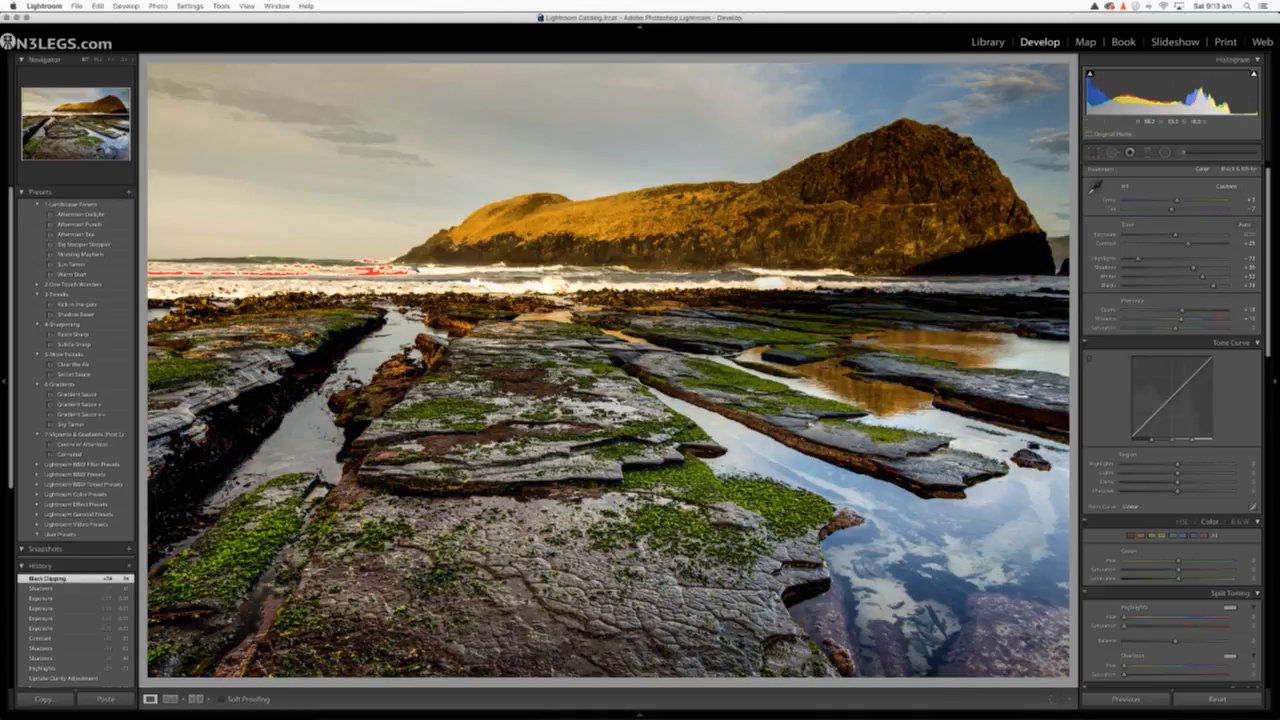
{"action": "left_click", "coordinate": [357, 263]}
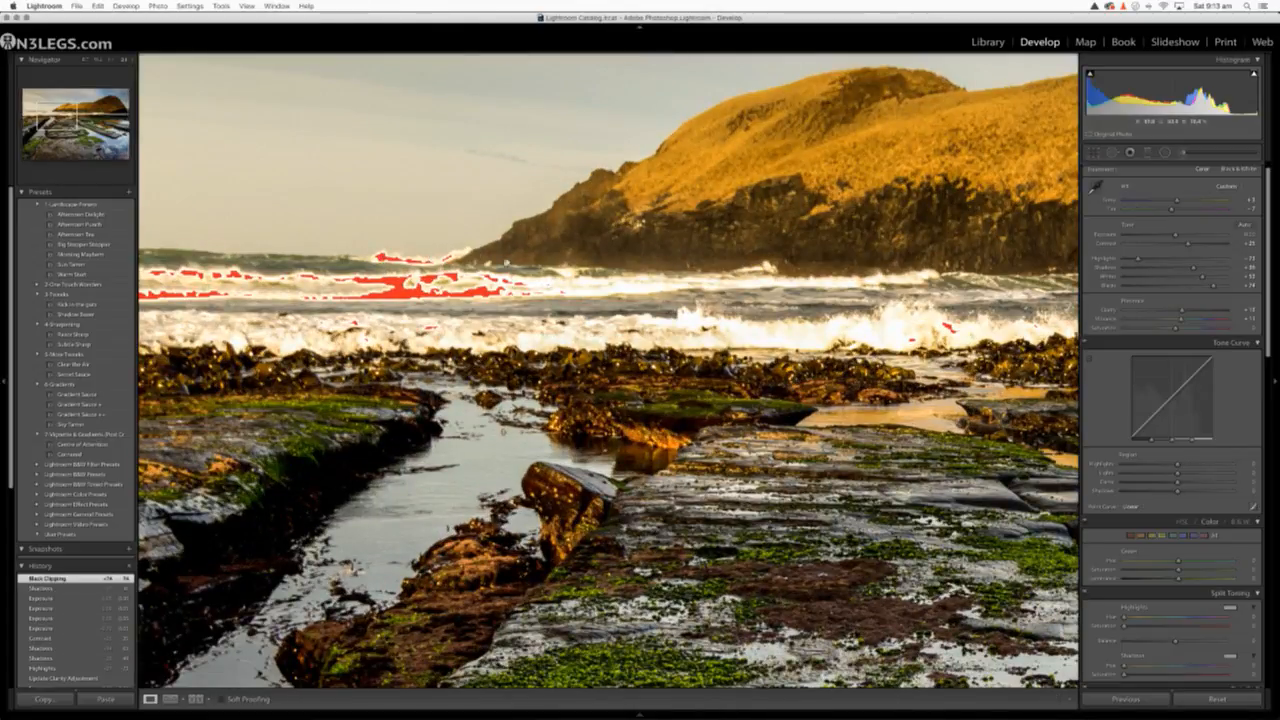
{"action": "left_click_drag", "start_coordinate": [345, 285], "coordinate": [673, 293]}
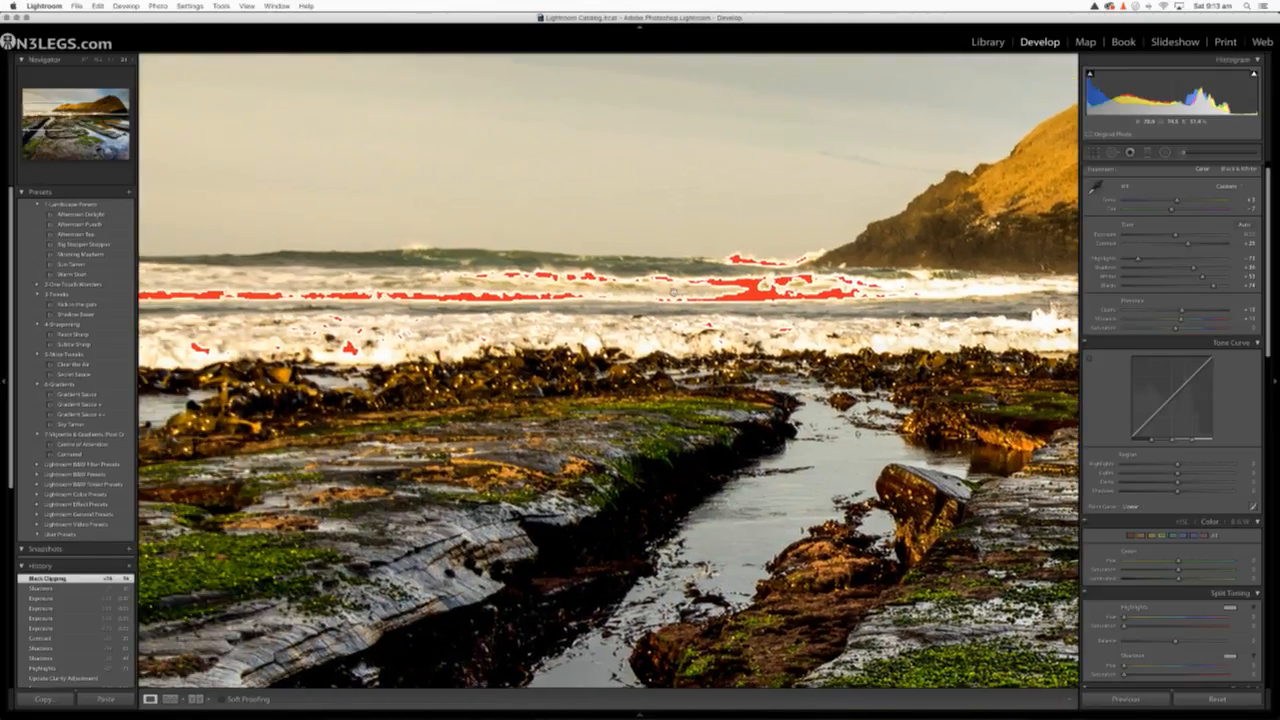
{"action": "left_click_drag", "start_coordinate": [430, 281], "coordinate": [445, 245]}
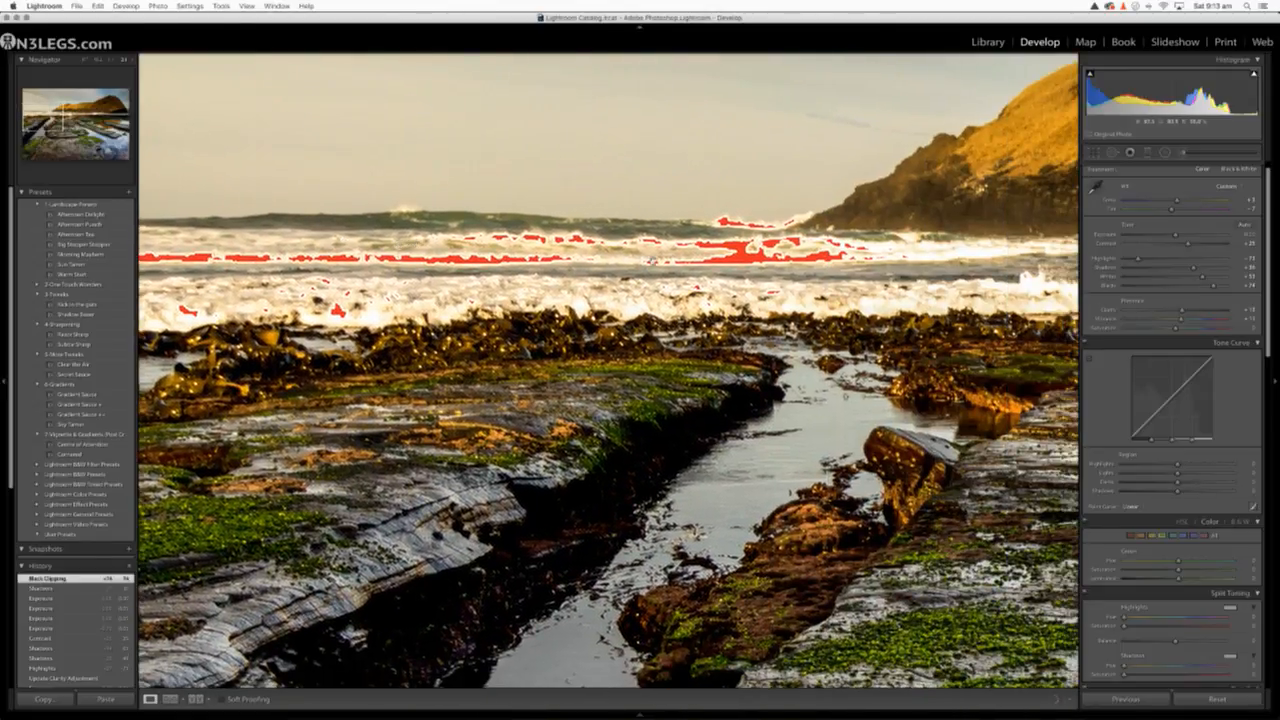
{"action": "left_click_drag", "start_coordinate": [666, 259], "coordinate": [432, 287]}
{"action": "left_click_drag", "start_coordinate": [737, 281], "coordinate": [480, 290]}
{"action": "left_click_drag", "start_coordinate": [618, 252], "coordinate": [514, 268]}
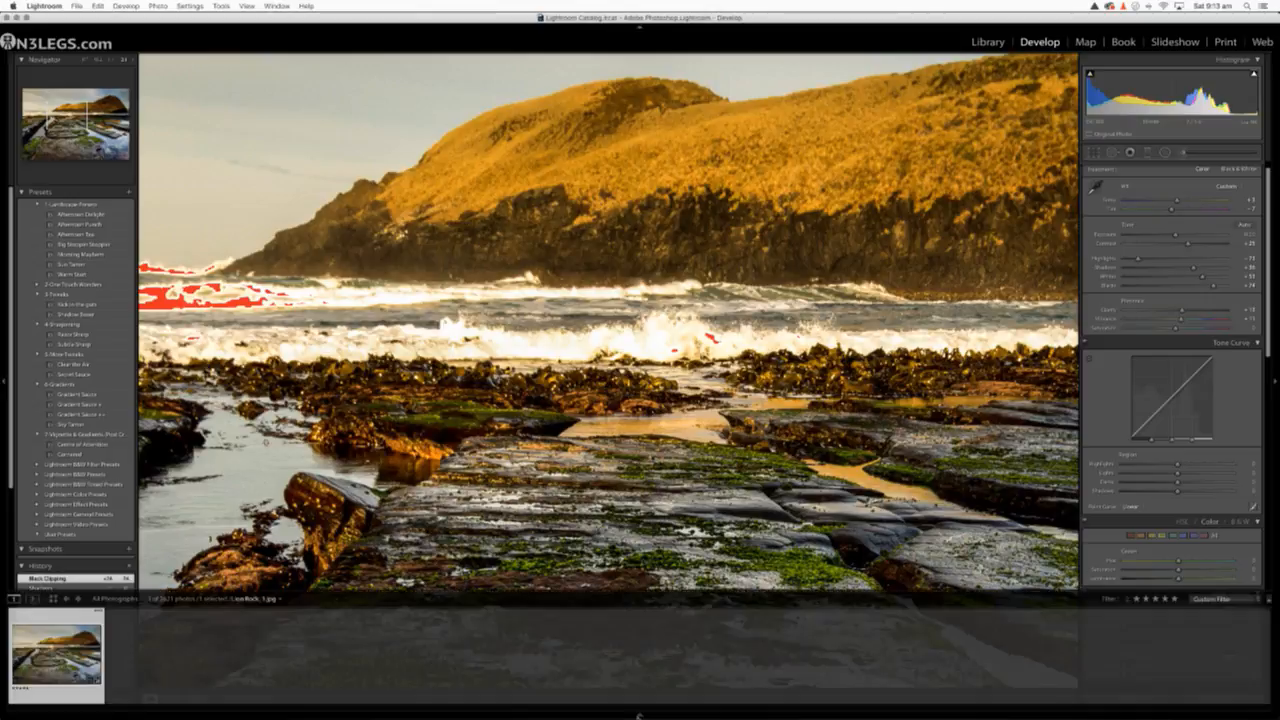
Keep the filmstrip shown below the enlarged photo
{"action": "left_click", "coordinate": [638, 712]}
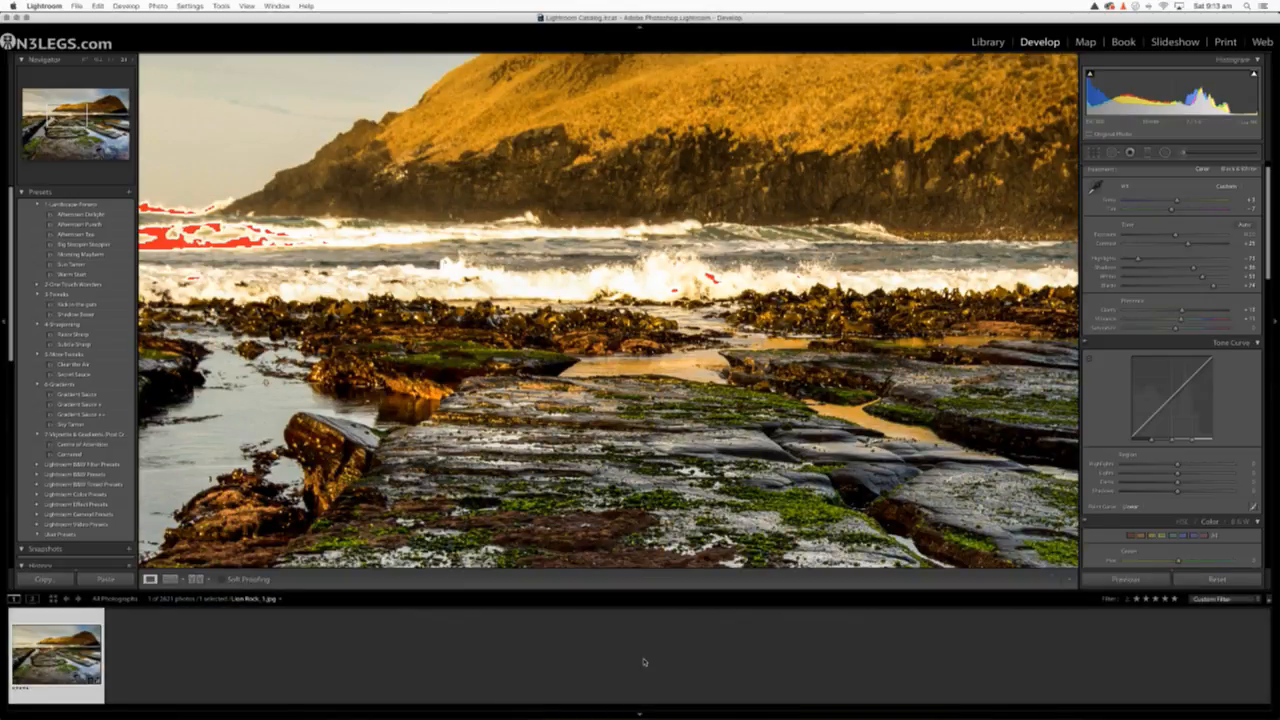
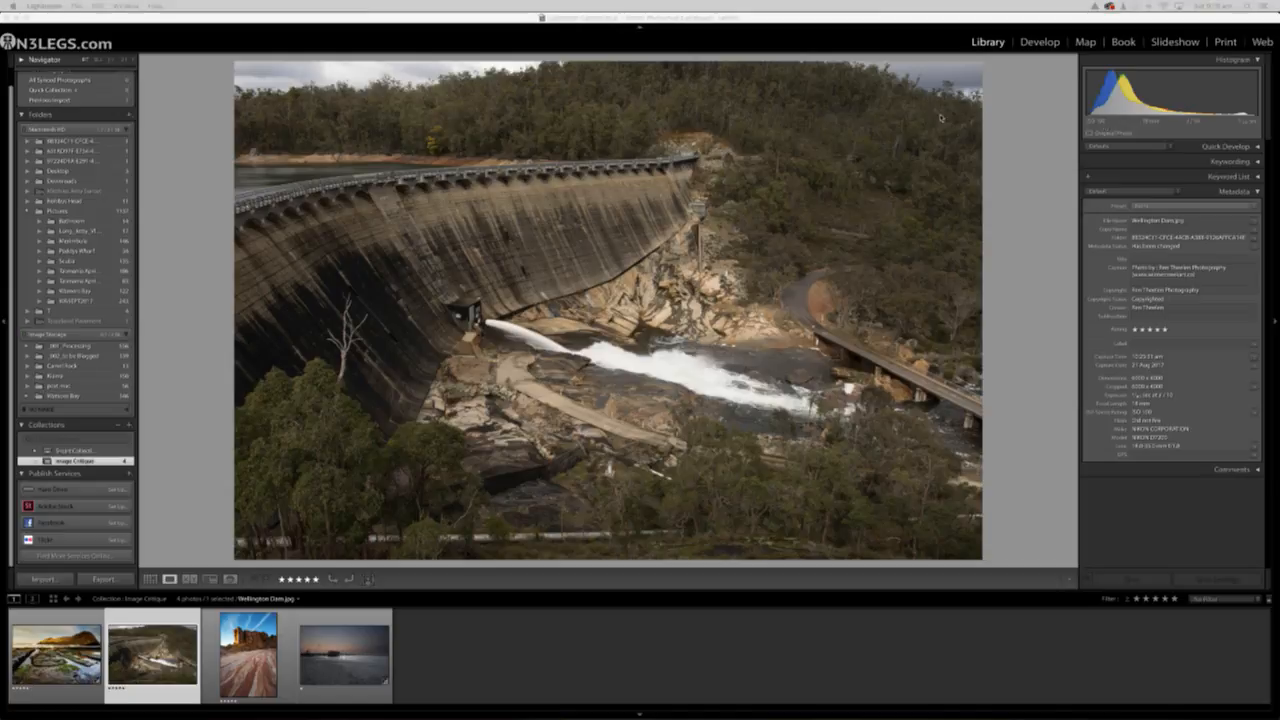
Open the dam photo in Develop with the filmstrip hidden and examine the forested hillside and far end of the dam up close
{"action": "left_click", "coordinate": [1039, 42]}
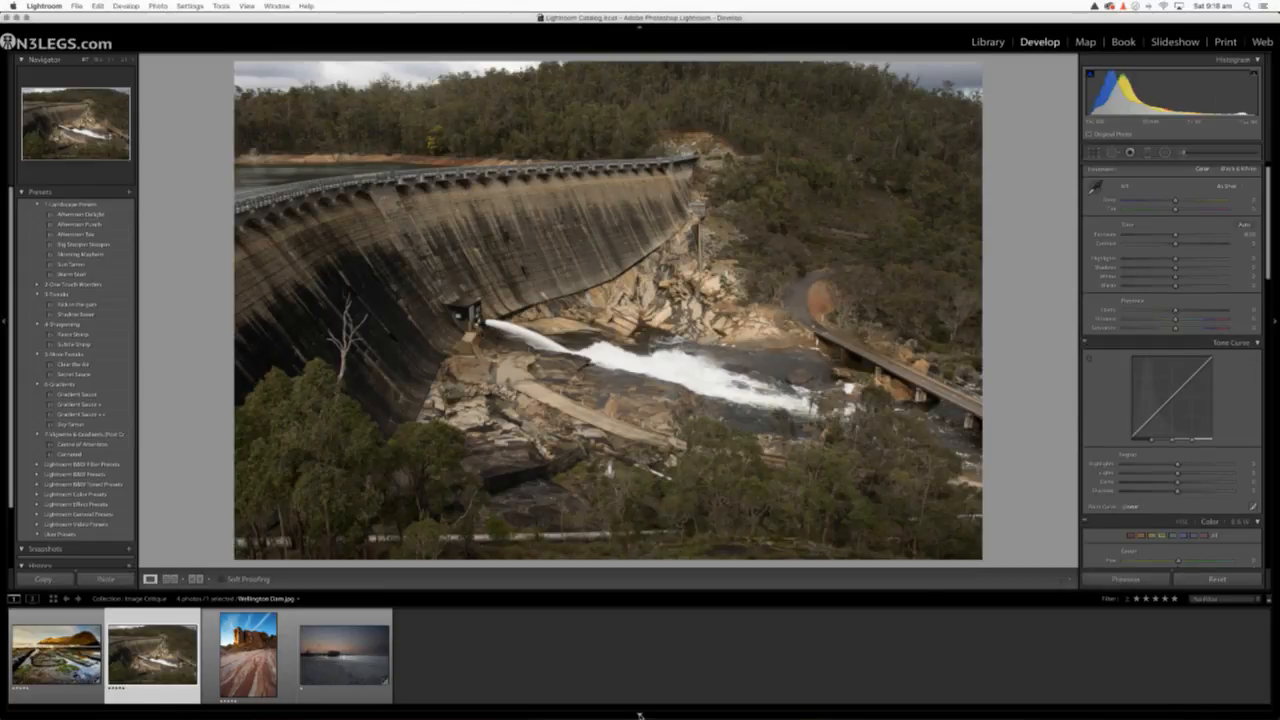
{"action": "left_click", "coordinate": [640, 715]}
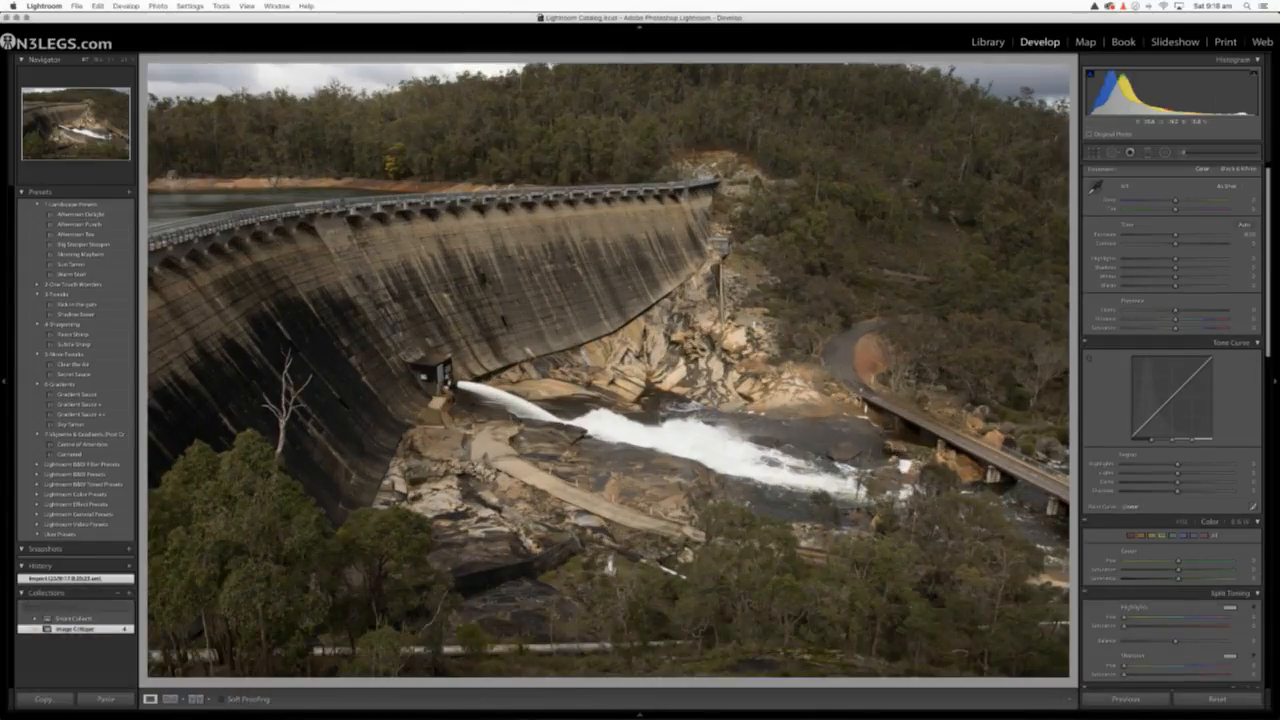
{"action": "left_click", "coordinate": [621, 133]}
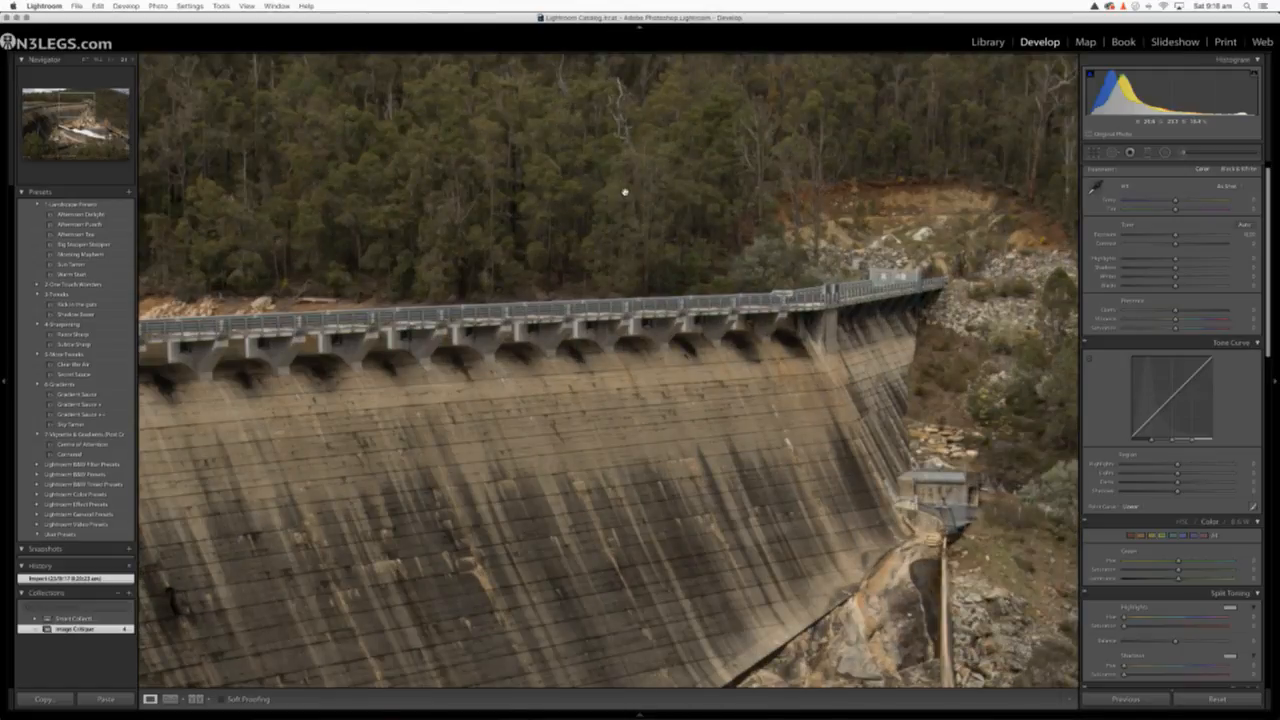
{"action": "left_click_drag", "start_coordinate": [626, 192], "coordinate": [684, 426]}
{"action": "left_click_drag", "start_coordinate": [821, 278], "coordinate": [680, 281]}
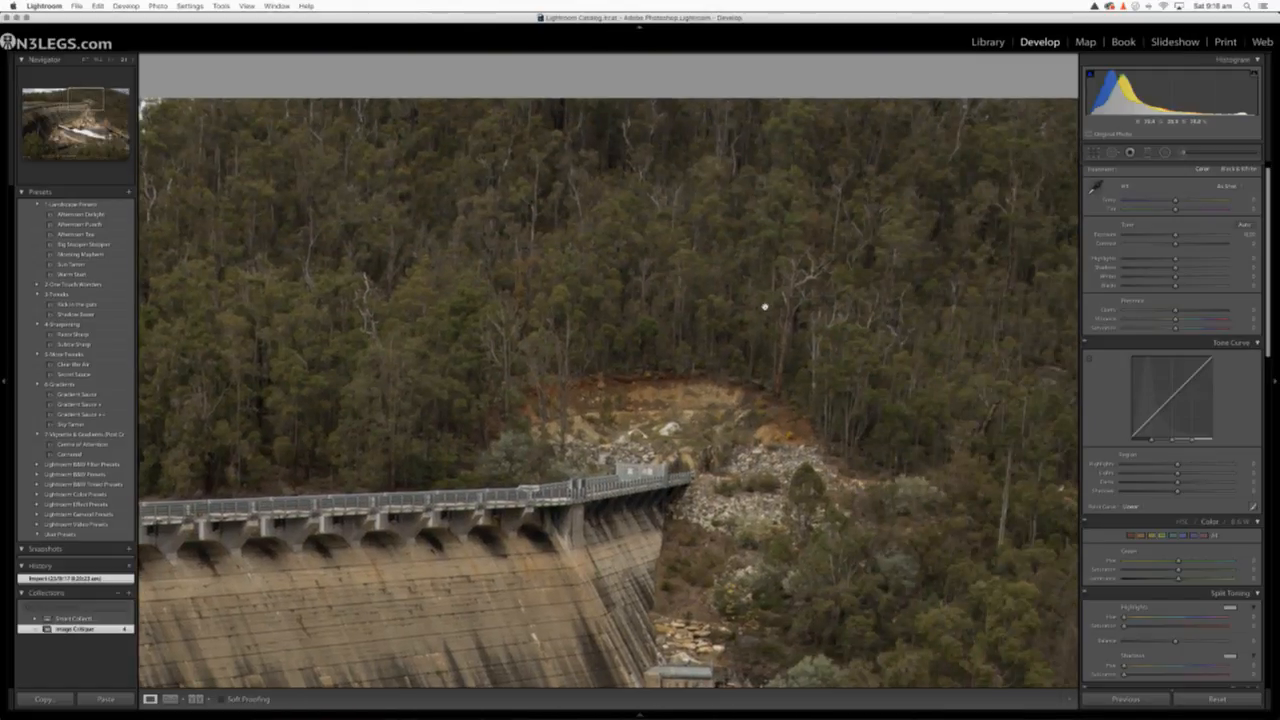
{"action": "left_click_drag", "start_coordinate": [673, 353], "coordinate": [629, 286]}
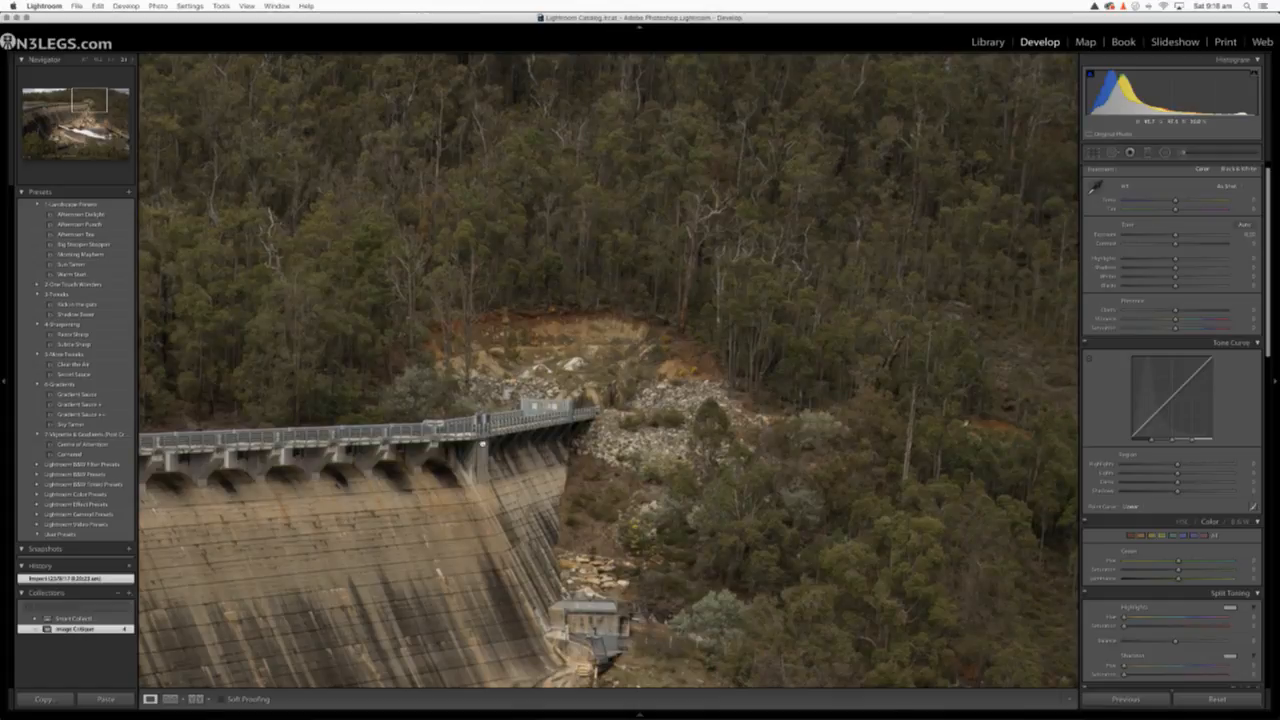
Inspect the stained dam wall, water outlet, dead tree and lakeside shoreline at close range
{"action": "left_click_drag", "start_coordinate": [490, 452], "coordinate": [608, 332]}
{"action": "mouse_move", "coordinate": [584, 404]}
{"action": "left_mouse_down"}
{"action": "mouse_move", "coordinate": [627, 358]}
{"action": "mouse_move", "coordinate": [765, 277]}
{"action": "left_mouse_up"}
{"action": "left_click_drag", "start_coordinate": [629, 314], "coordinate": [831, 234]}
{"action": "left_click_drag", "start_coordinate": [565, 368], "coordinate": [808, 258]}
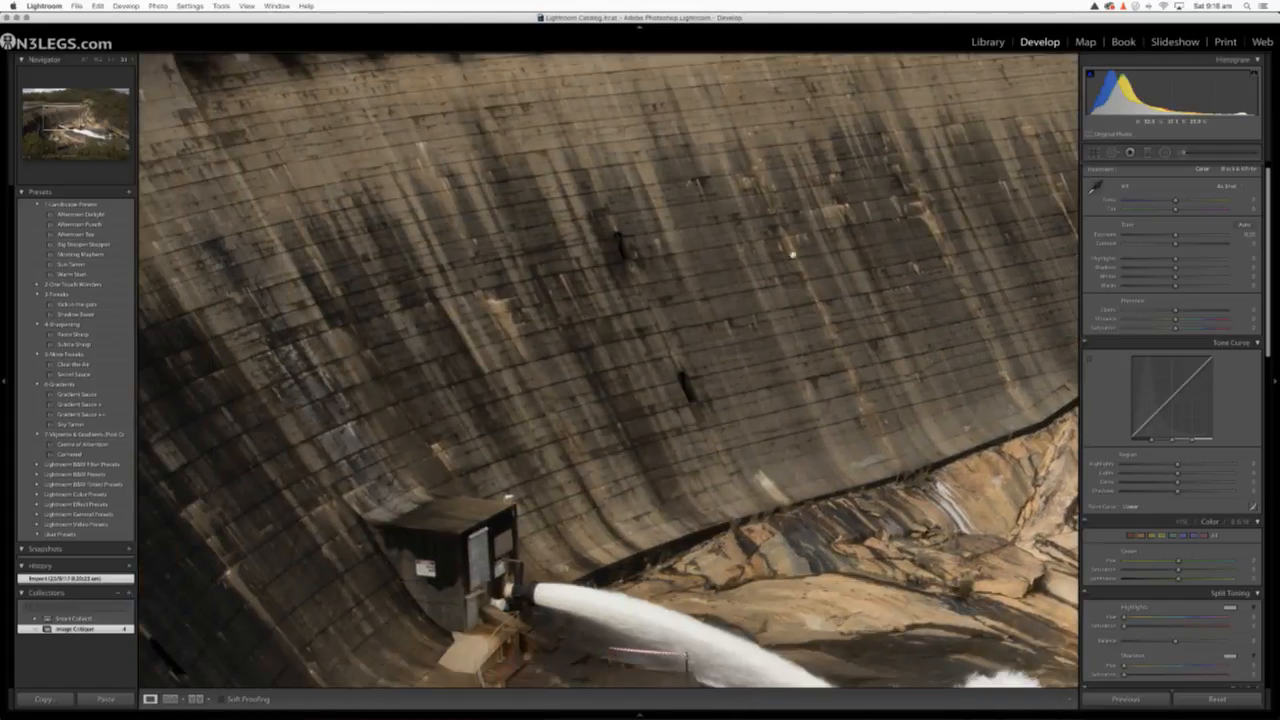
{"action": "left_click_drag", "start_coordinate": [640, 382], "coordinate": [783, 171]}
{"action": "left_click_drag", "start_coordinate": [486, 400], "coordinate": [771, 434]}
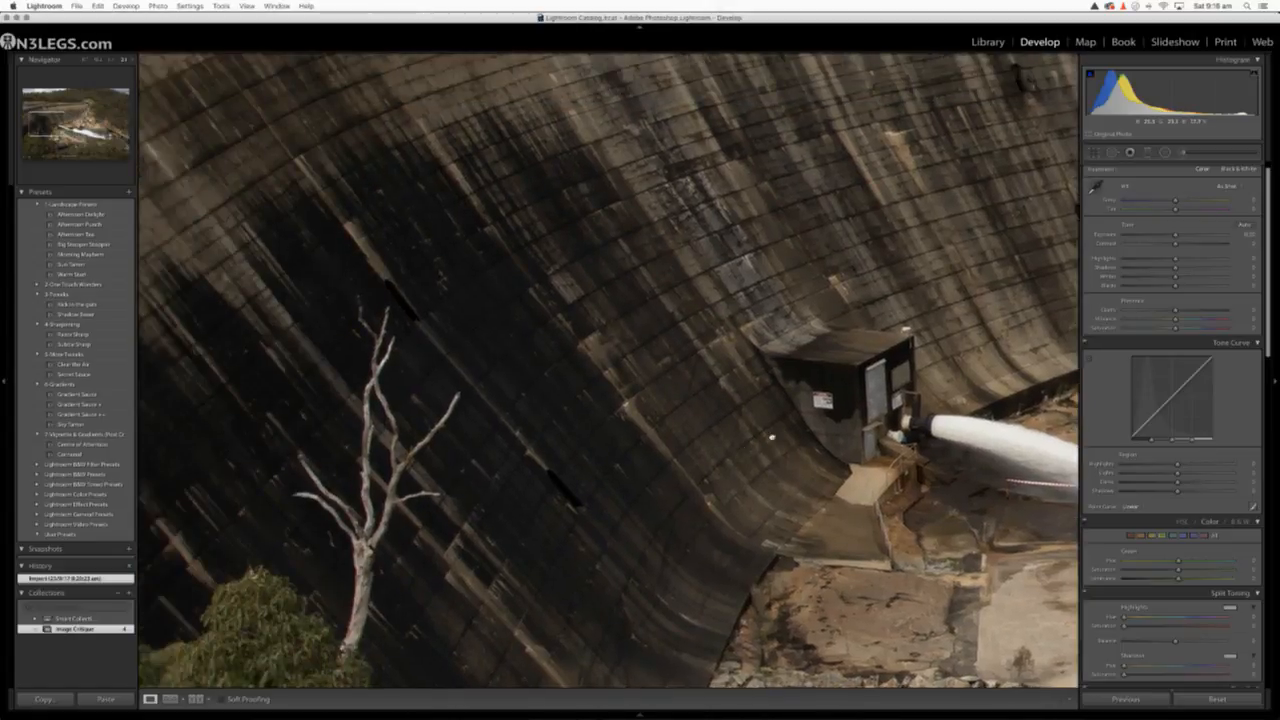
{"action": "mouse_move", "coordinate": [566, 405]}
{"action": "left_mouse_down"}
{"action": "mouse_move", "coordinate": [617, 397]}
{"action": "mouse_move", "coordinate": [698, 549]}
{"action": "left_mouse_up"}
{"action": "mouse_move", "coordinate": [503, 271]}
{"action": "left_mouse_down"}
{"action": "mouse_move", "coordinate": [500, 443]}
{"action": "mouse_move", "coordinate": [751, 487]}
{"action": "mouse_move", "coordinate": [813, 513]}
{"action": "left_mouse_up"}
{"action": "mouse_move", "coordinate": [495, 590]}
{"action": "left_mouse_down"}
{"action": "mouse_move", "coordinate": [417, 594]}
{"action": "mouse_move", "coordinate": [178, 702]}
{"action": "left_mouse_up"}
{"action": "left_click_drag", "start_coordinate": [530, 335], "coordinate": [360, 494]}
{"action": "left_click_drag", "start_coordinate": [683, 514], "coordinate": [376, 362]}
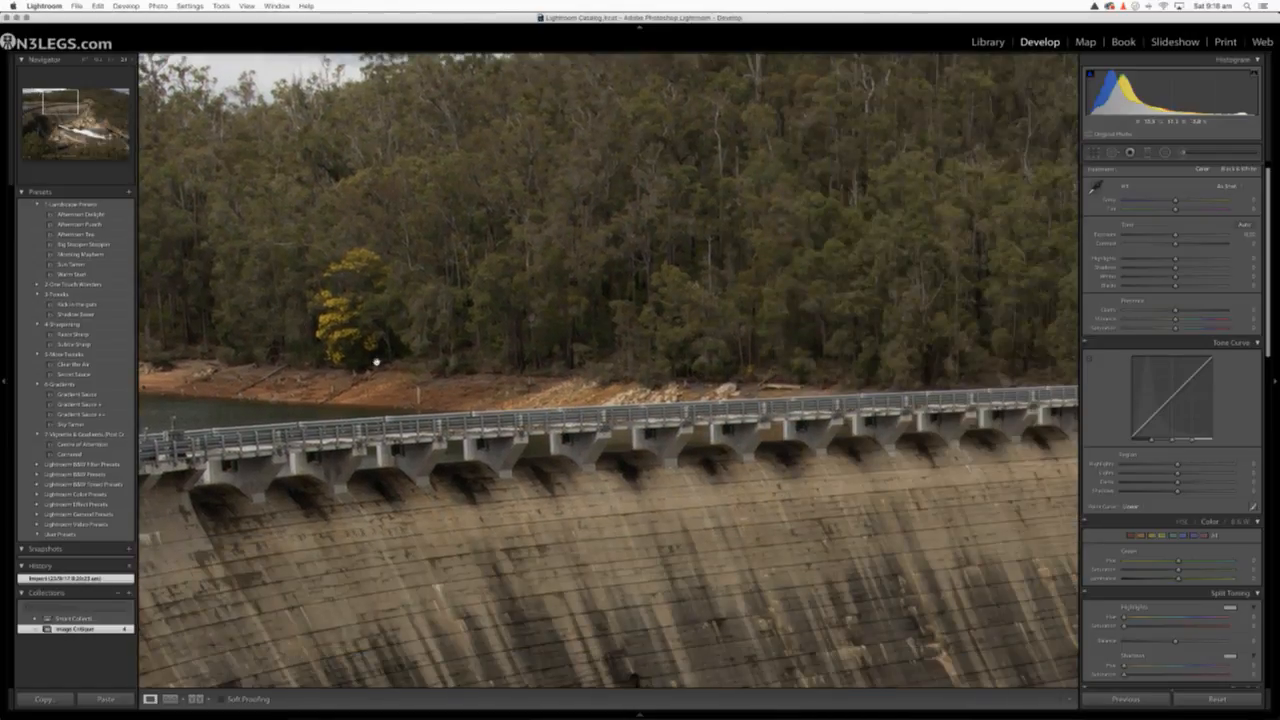
Follow the dam's walkway across to the hillside, curving road and bridge, checking the detail up close
{"action": "left_click_drag", "start_coordinate": [557, 428], "coordinate": [208, 512]}
{"action": "mouse_move", "coordinate": [706, 517]}
{"action": "left_mouse_down"}
{"action": "mouse_move", "coordinate": [471, 434]}
{"action": "mouse_move", "coordinate": [351, 448]}
{"action": "left_mouse_up"}
{"action": "mouse_move", "coordinate": [748, 426]}
{"action": "left_mouse_down"}
{"action": "mouse_move", "coordinate": [577, 389]}
{"action": "mouse_move", "coordinate": [437, 566]}
{"action": "mouse_move", "coordinate": [323, 403]}
{"action": "left_mouse_up"}
{"action": "mouse_move", "coordinate": [437, 394]}
{"action": "left_mouse_down"}
{"action": "mouse_move", "coordinate": [590, 233]}
{"action": "mouse_move", "coordinate": [526, 126]}
{"action": "left_mouse_up"}
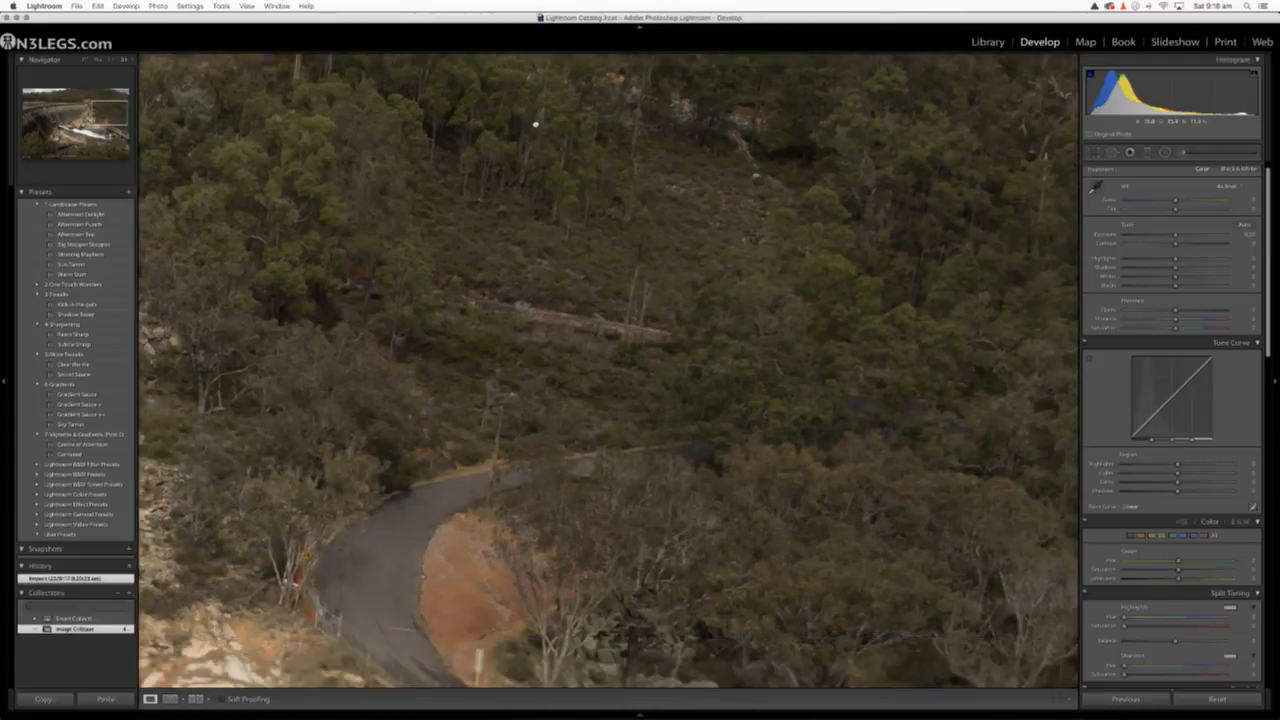
{"action": "left_click_drag", "start_coordinate": [531, 240], "coordinate": [553, 58]}
{"action": "left_click_drag", "start_coordinate": [507, 244], "coordinate": [494, 52]}
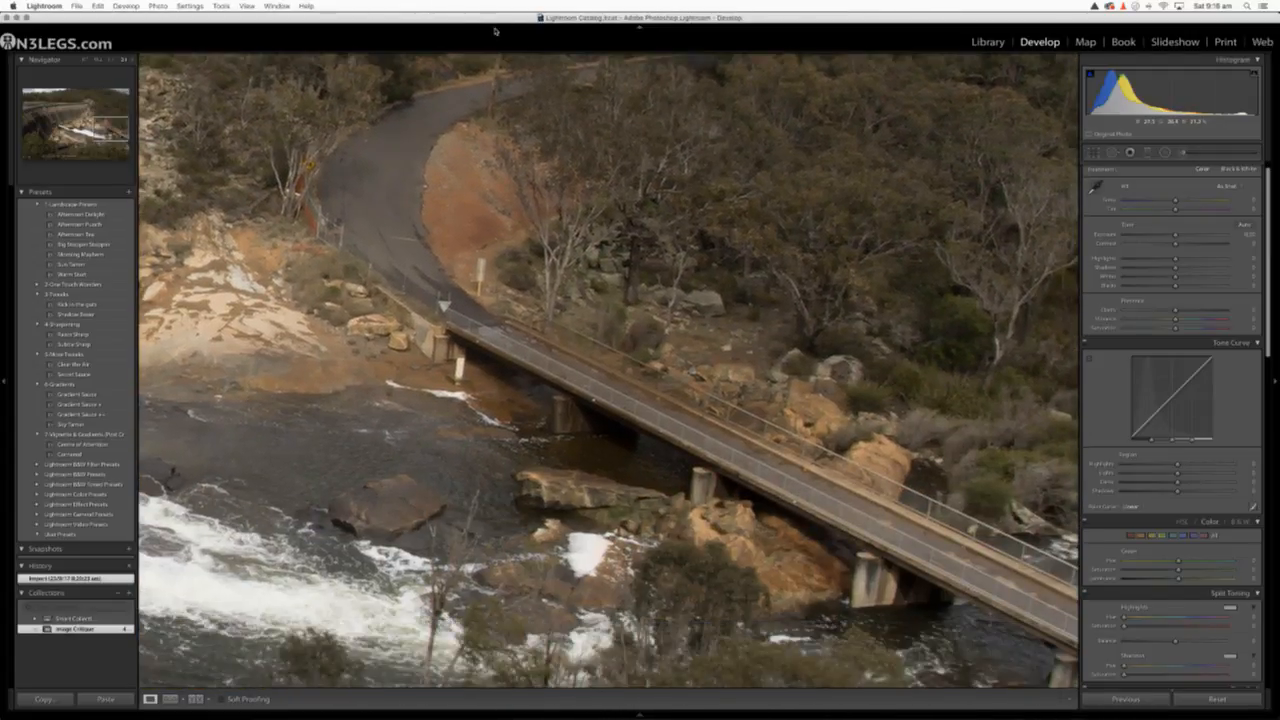
{"action": "left_click_drag", "start_coordinate": [690, 436], "coordinate": [451, 222]}
Examine the foreground rocks, concrete path, trees and dark base of the dam wall, and return to the full photo
{"action": "mouse_move", "coordinate": [383, 384]}
{"action": "left_mouse_down"}
{"action": "mouse_move", "coordinate": [617, 314]}
{"action": "mouse_move", "coordinate": [971, 263]}
{"action": "left_mouse_up"}
{"action": "left_click_drag", "start_coordinate": [357, 482], "coordinate": [821, 391]}
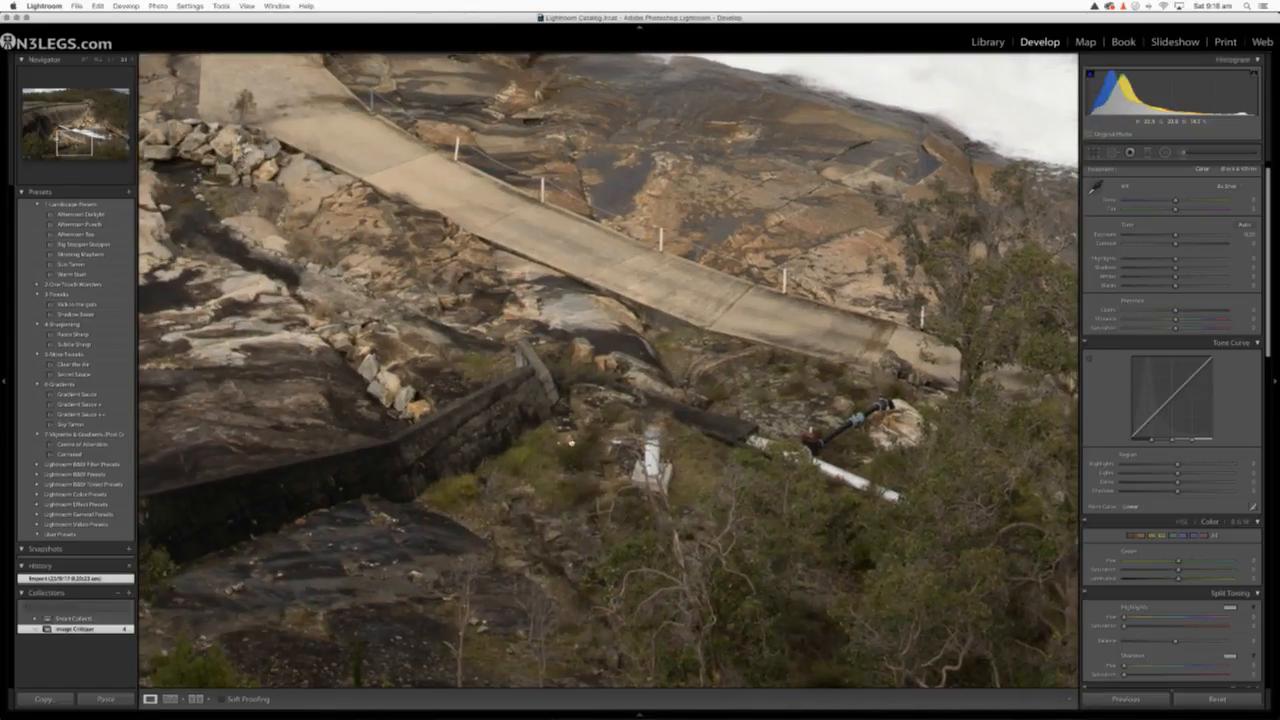
{"action": "left_click_drag", "start_coordinate": [568, 438], "coordinate": [958, 334]}
{"action": "mouse_move", "coordinate": [649, 426]}
{"action": "left_mouse_down"}
{"action": "mouse_move", "coordinate": [890, 320]}
{"action": "mouse_move", "coordinate": [1068, 220]}
{"action": "left_mouse_up"}
{"action": "left_click_drag", "start_coordinate": [570, 430], "coordinate": [731, 626]}
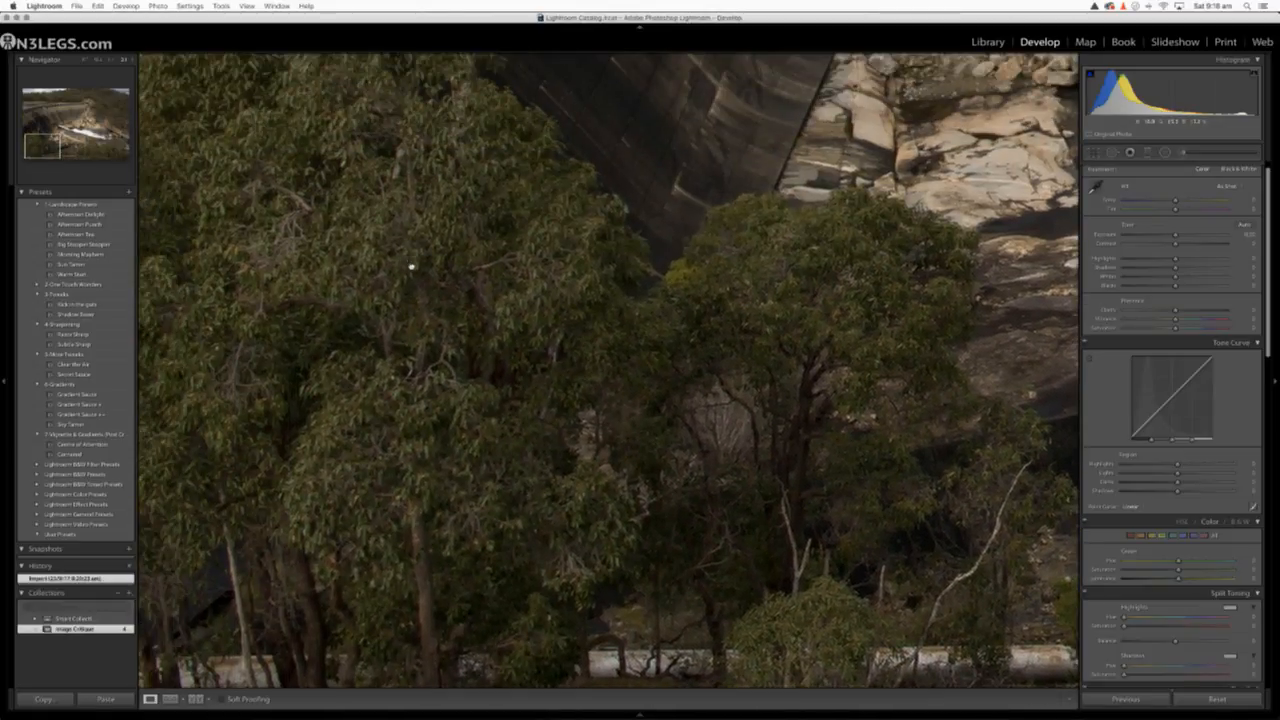
{"action": "mouse_move", "coordinate": [411, 267]}
{"action": "left_mouse_down"}
{"action": "mouse_move", "coordinate": [574, 489]}
{"action": "mouse_move", "coordinate": [578, 457]}
{"action": "left_mouse_up"}
{"action": "left_click_drag", "start_coordinate": [676, 272], "coordinate": [652, 514]}
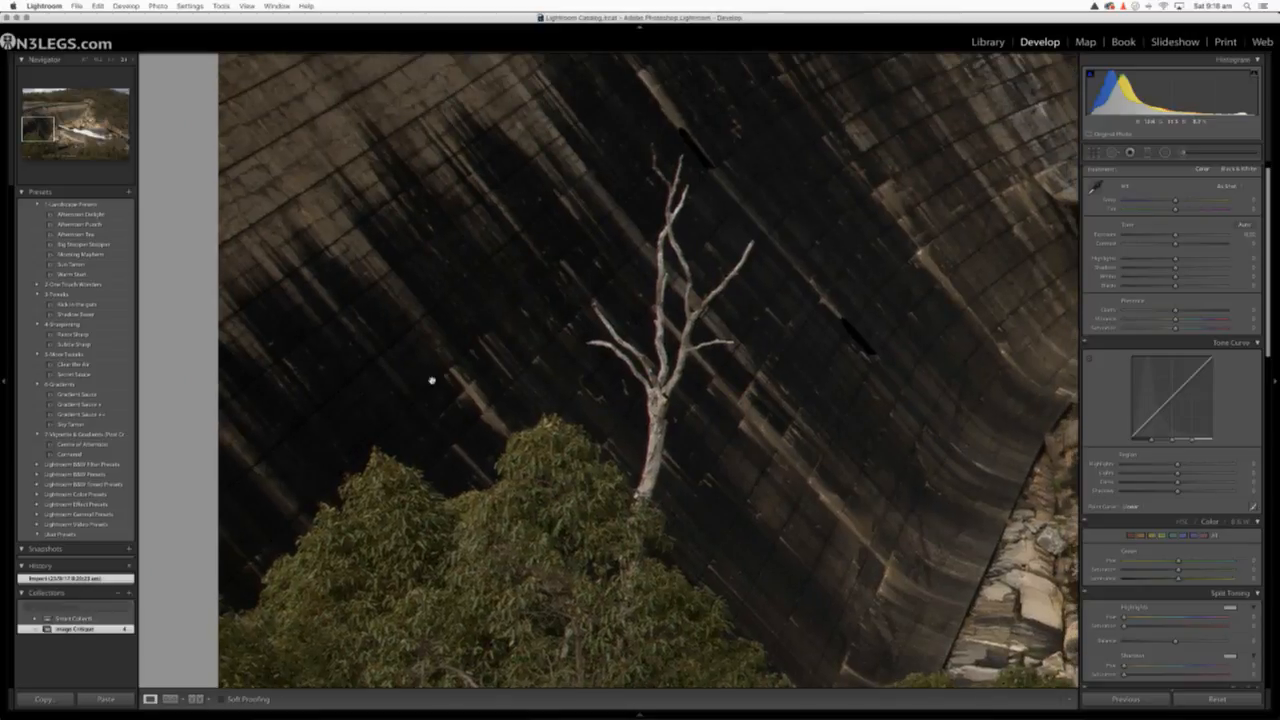
{"action": "left_click", "coordinate": [572, 432]}
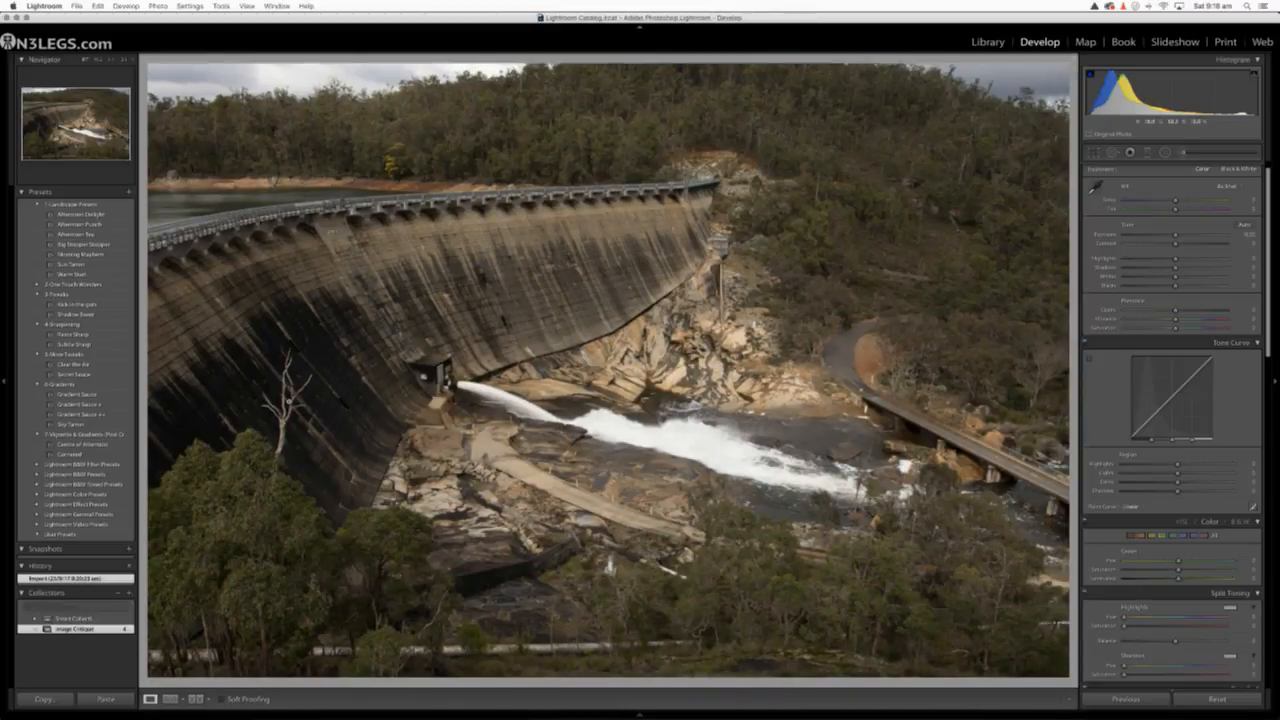
Check the dead tree against the dark wall and the railing along the dam's crest, and return to the full photo
{"action": "left_click", "coordinate": [290, 405]}
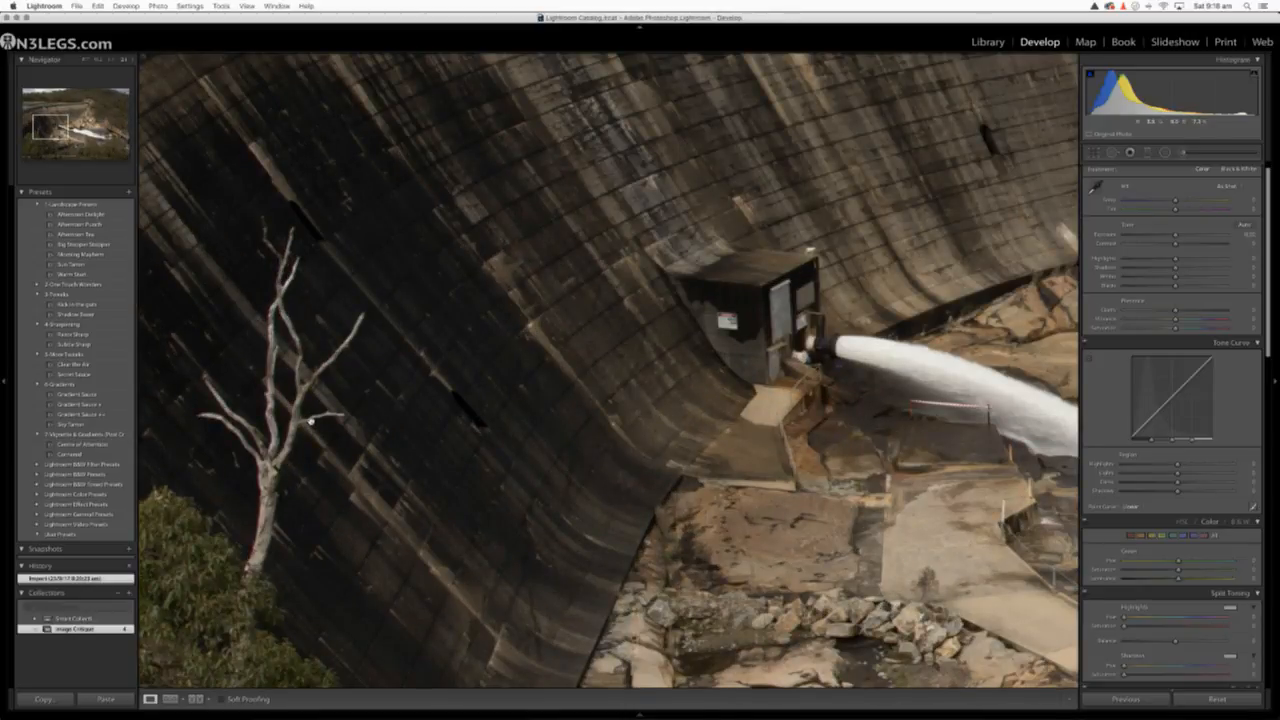
{"action": "left_click", "coordinate": [311, 421]}
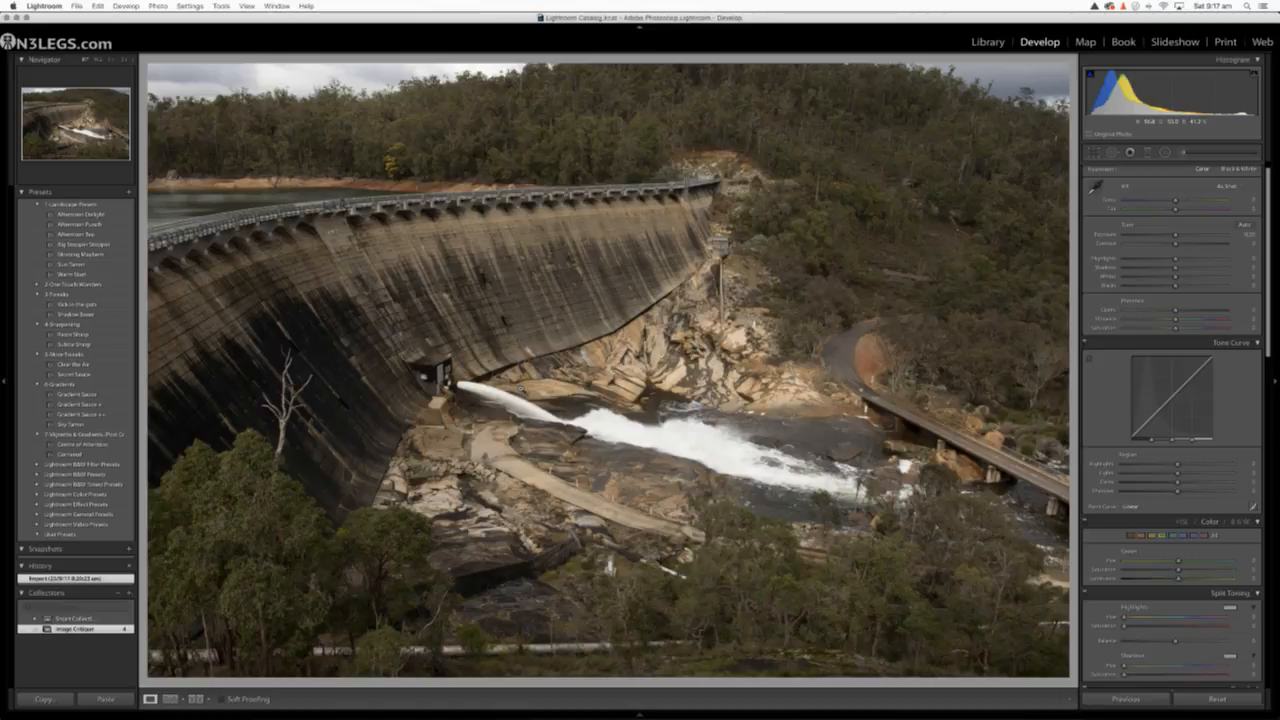
{"action": "left_click", "coordinate": [227, 232]}
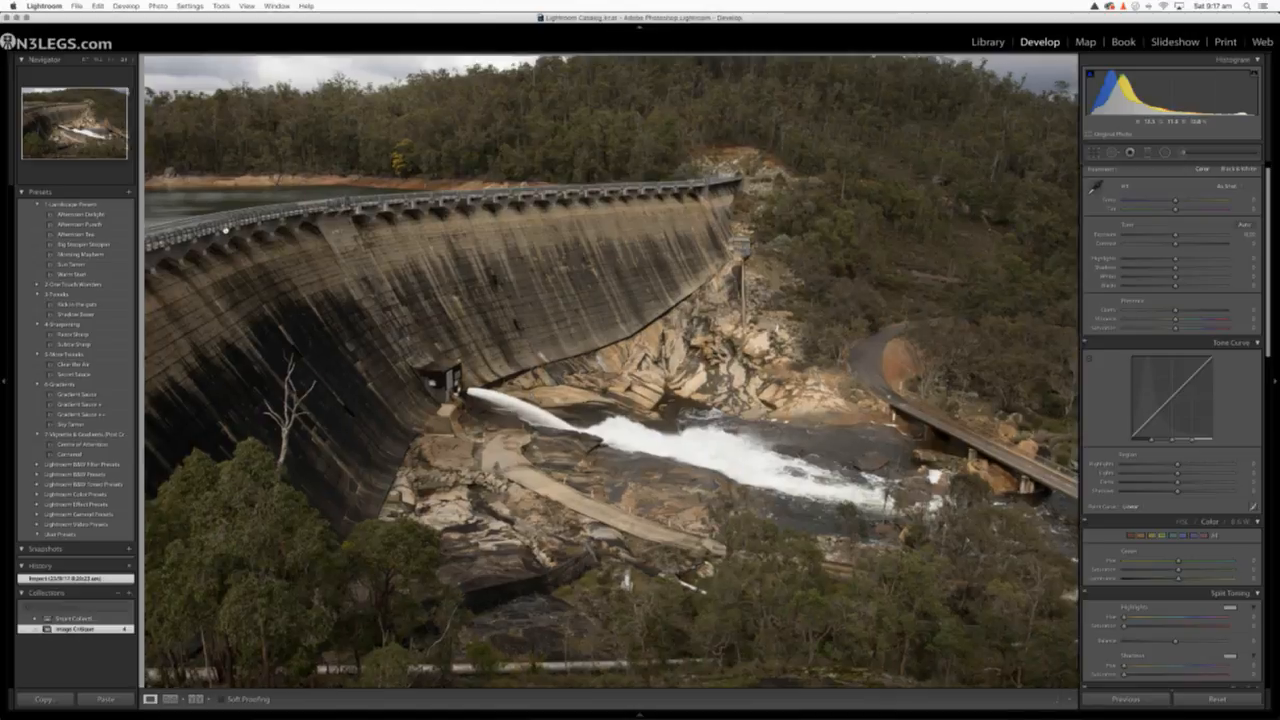
{"action": "left_click_drag", "start_coordinate": [222, 240], "coordinate": [329, 333]}
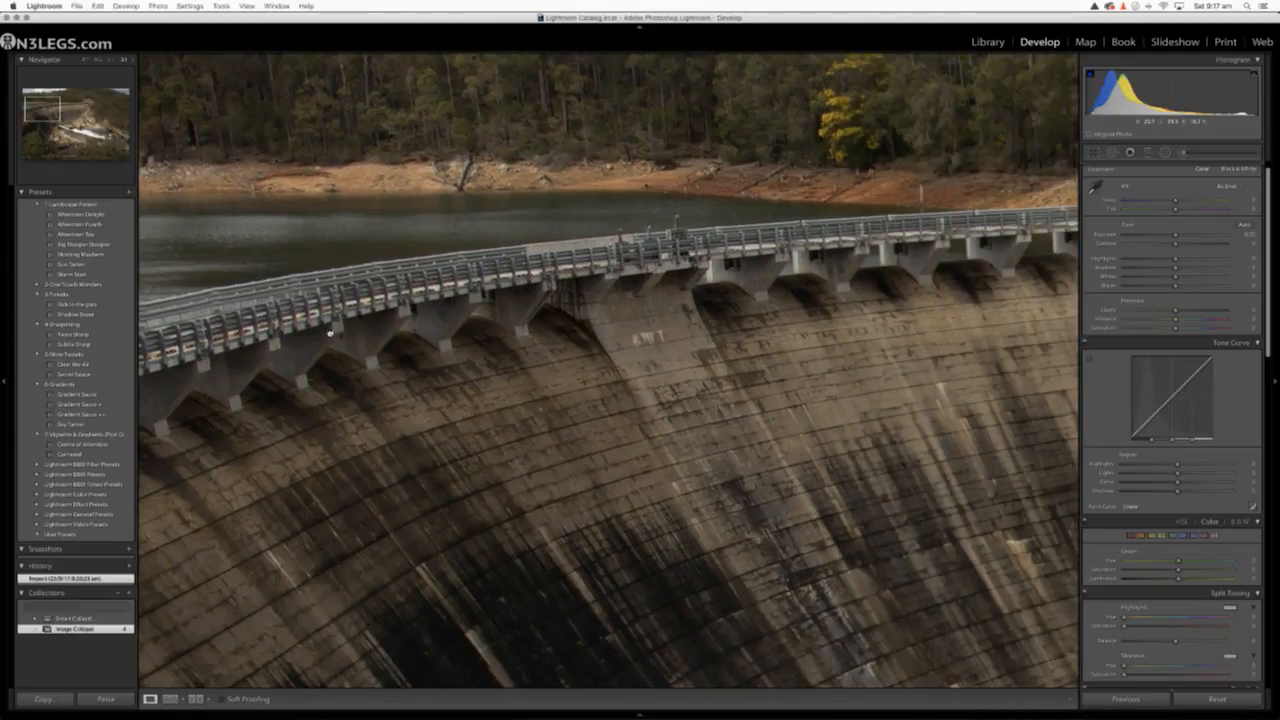
{"action": "left_click", "coordinate": [329, 333]}
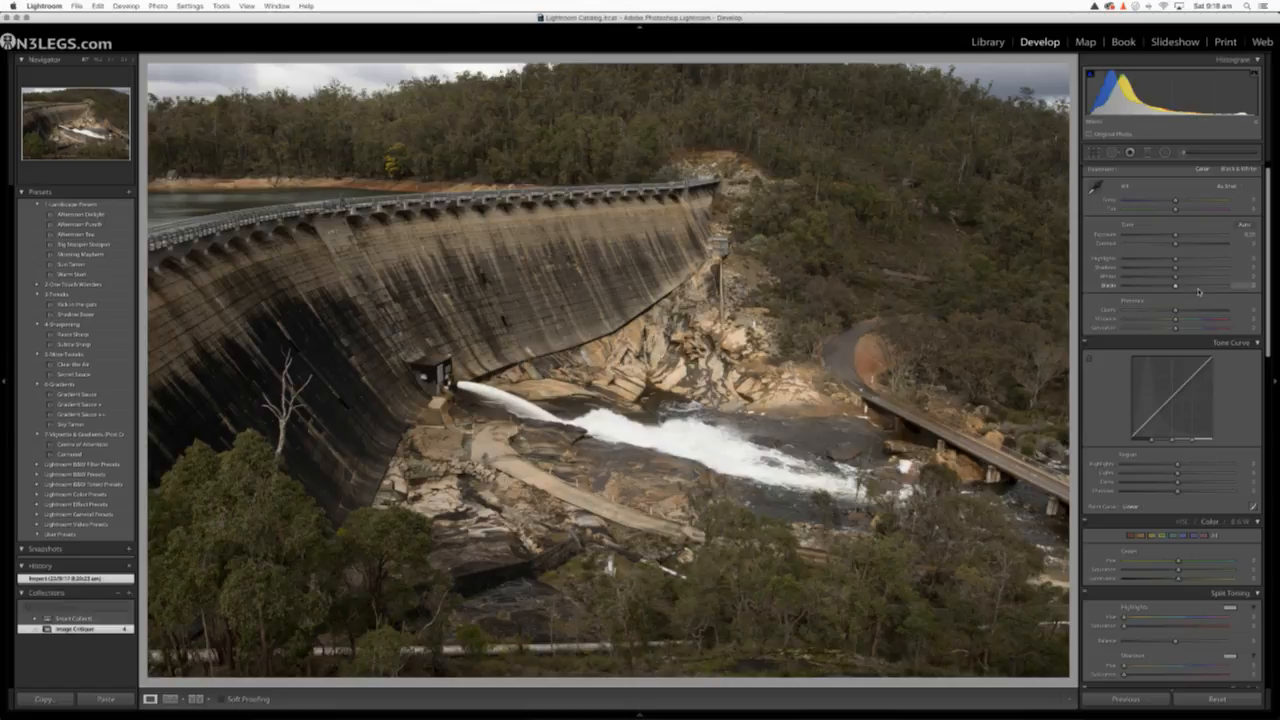
Try raising Vibrance to about +85 with Temp cooled to about -10, and ease both back, returning Temp to 0
{"action": "scroll", "coordinate": [1198, 291], "scroll_direction": "down", "scroll_amount": 1}
{"action": "left_click_drag", "start_coordinate": [1176, 303], "coordinate": [1216, 308]}
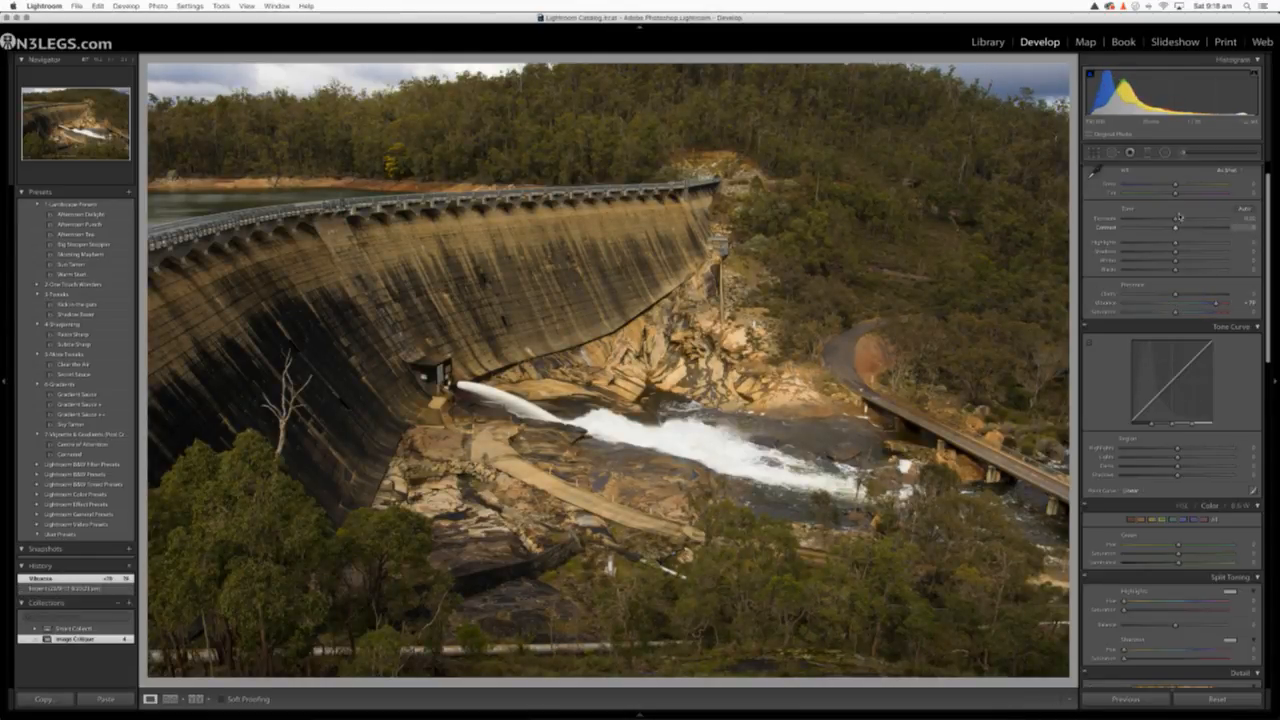
{"action": "left_click_drag", "start_coordinate": [1176, 187], "coordinate": [1169, 187]}
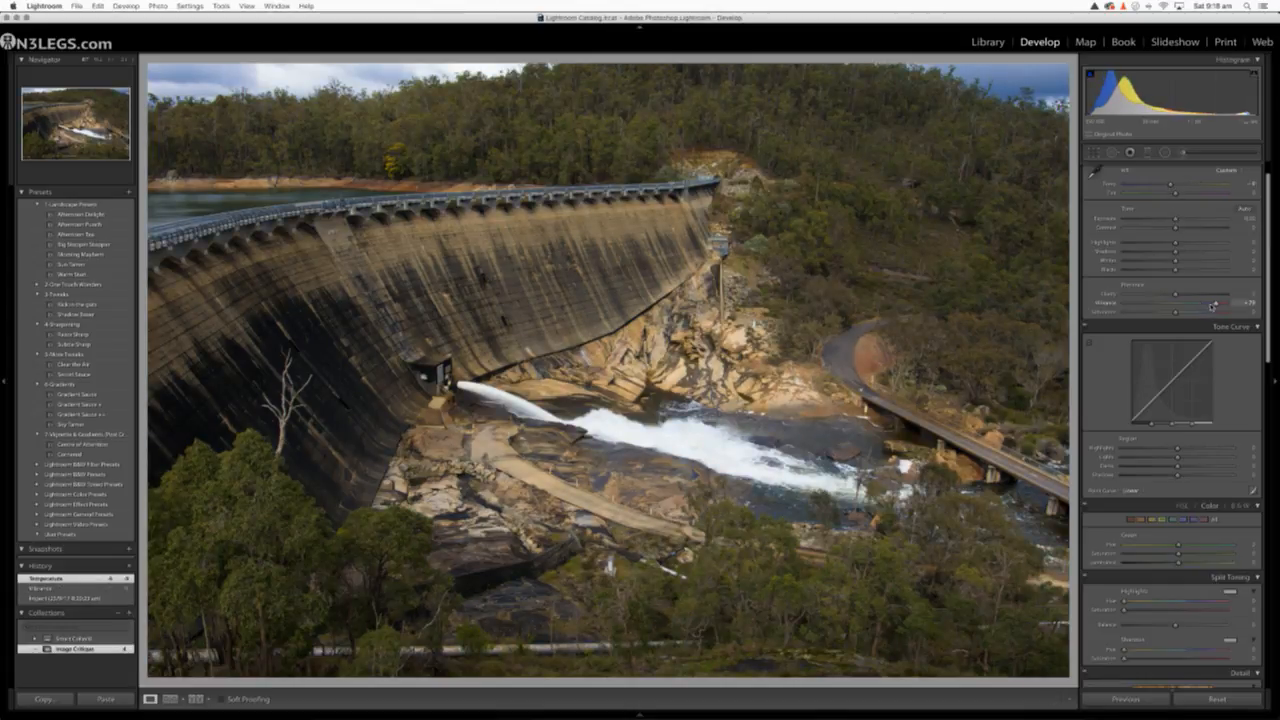
{"action": "left_click_drag", "start_coordinate": [1215, 303], "coordinate": [1220, 303]}
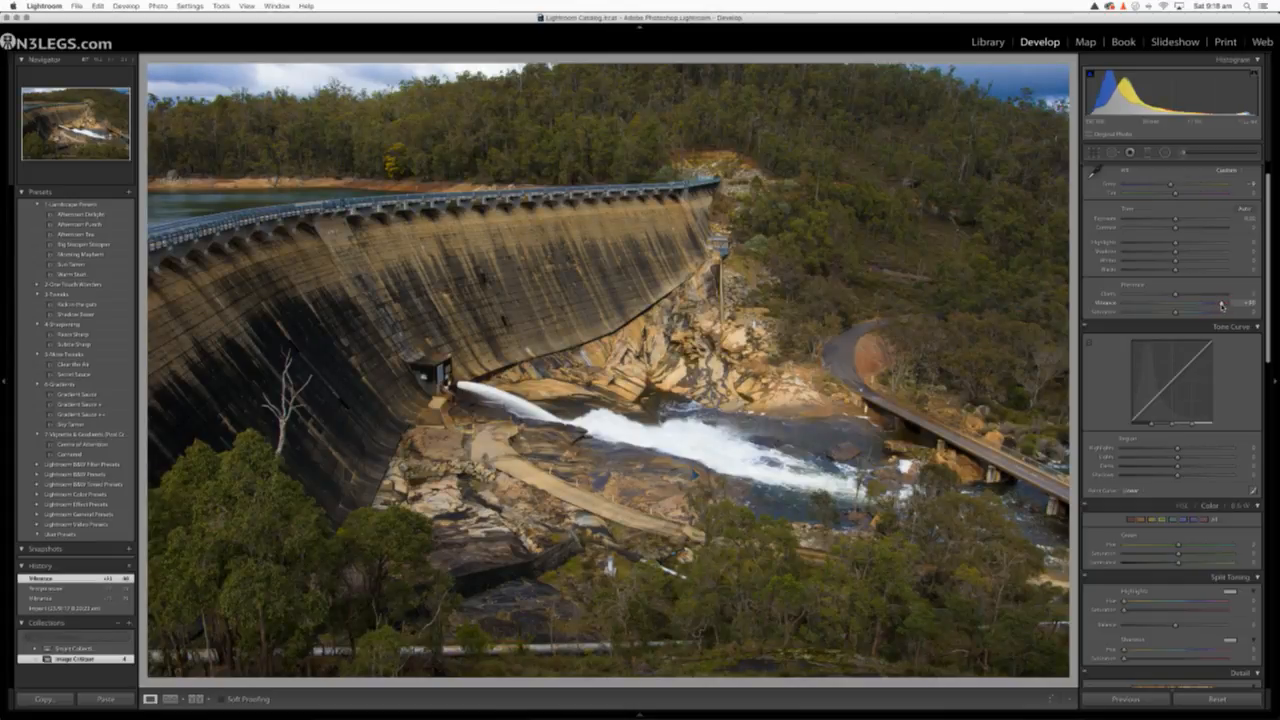
{"action": "left_click_drag", "start_coordinate": [1172, 186], "coordinate": [1169, 187]}
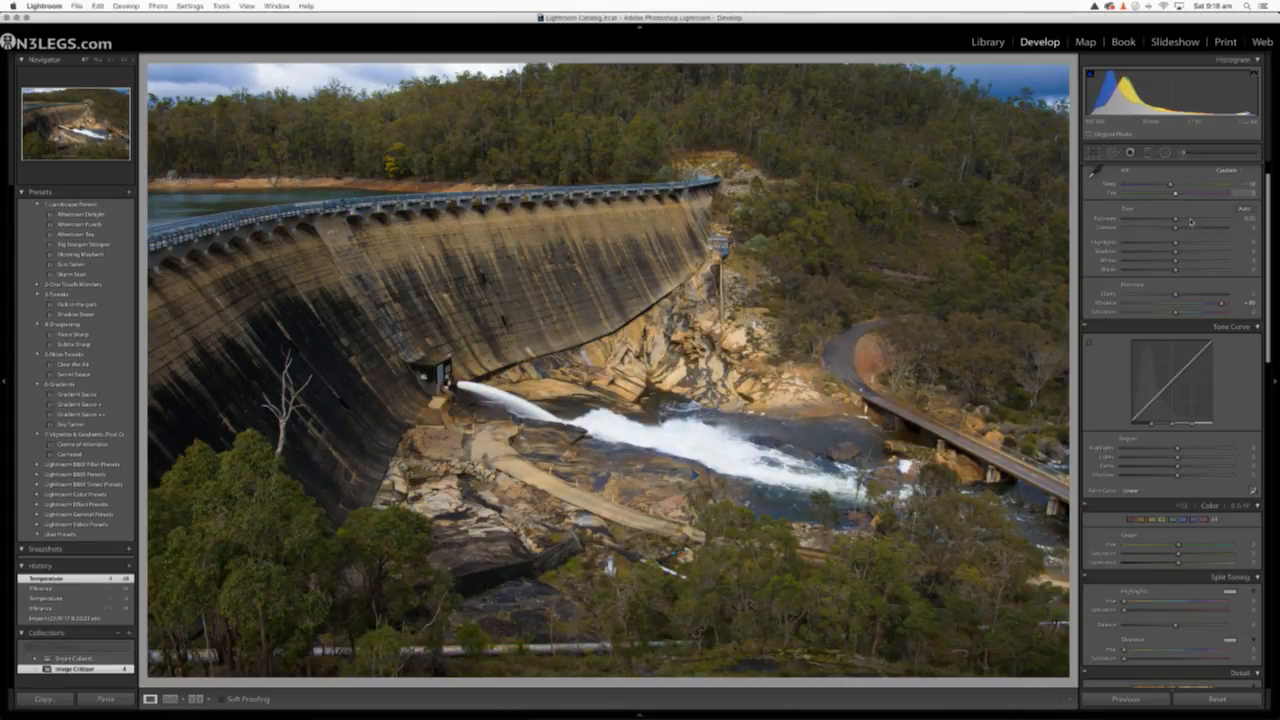
{"action": "left_click", "coordinate": [1210, 305]}
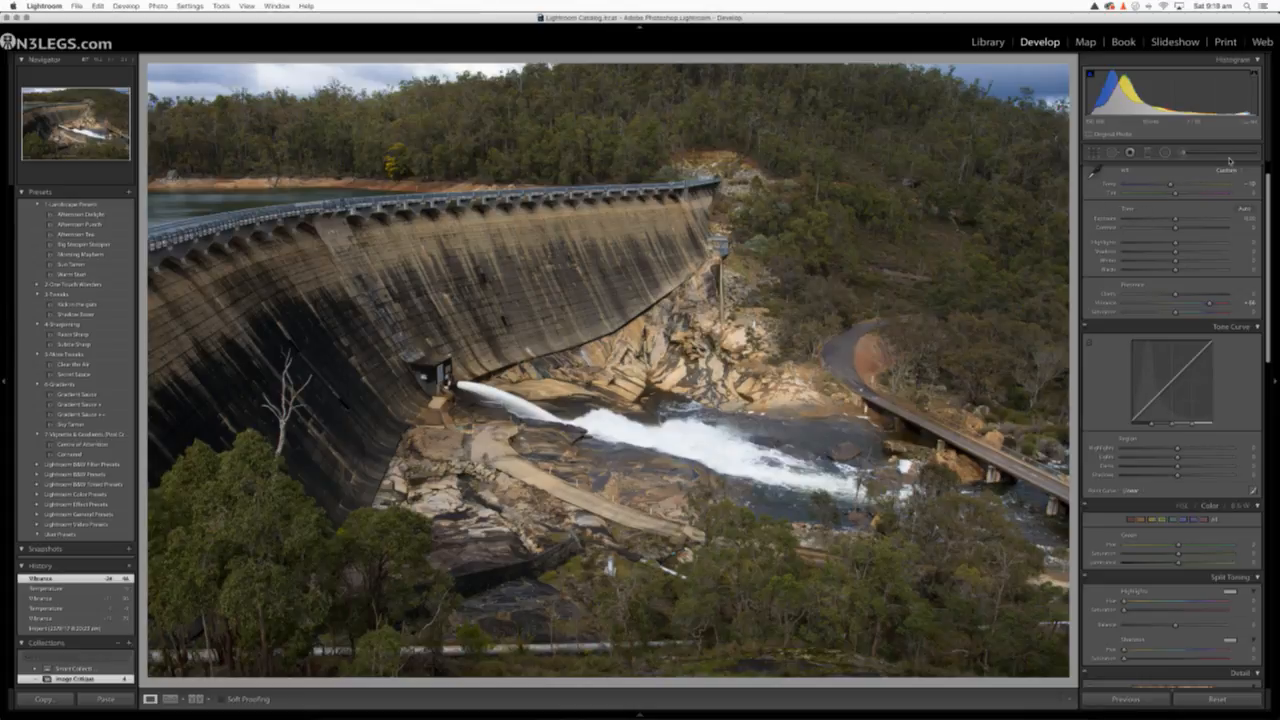
{"action": "left_click_drag", "start_coordinate": [1171, 187], "coordinate": [1174, 187]}
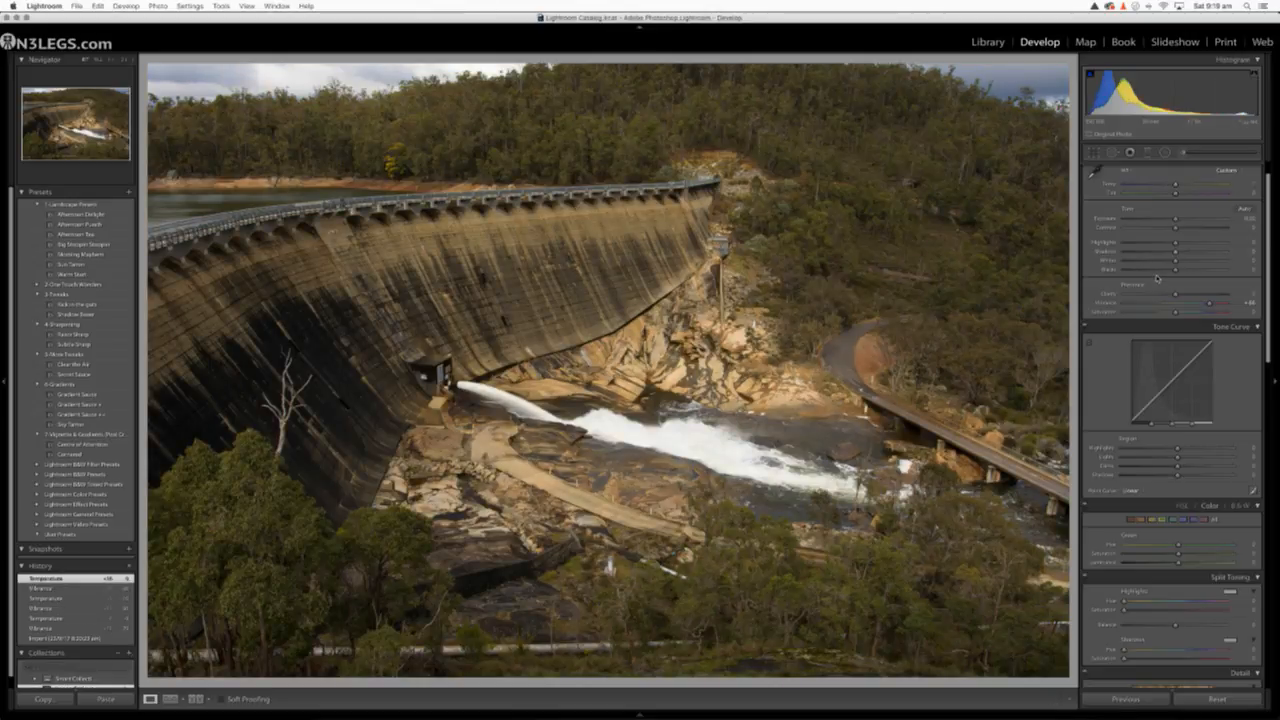
Cool the dam photo's Temp to about -14 and settle Vibrance at about +63
{"action": "left_click_drag", "start_coordinate": [1208, 305], "coordinate": [1220, 305]}
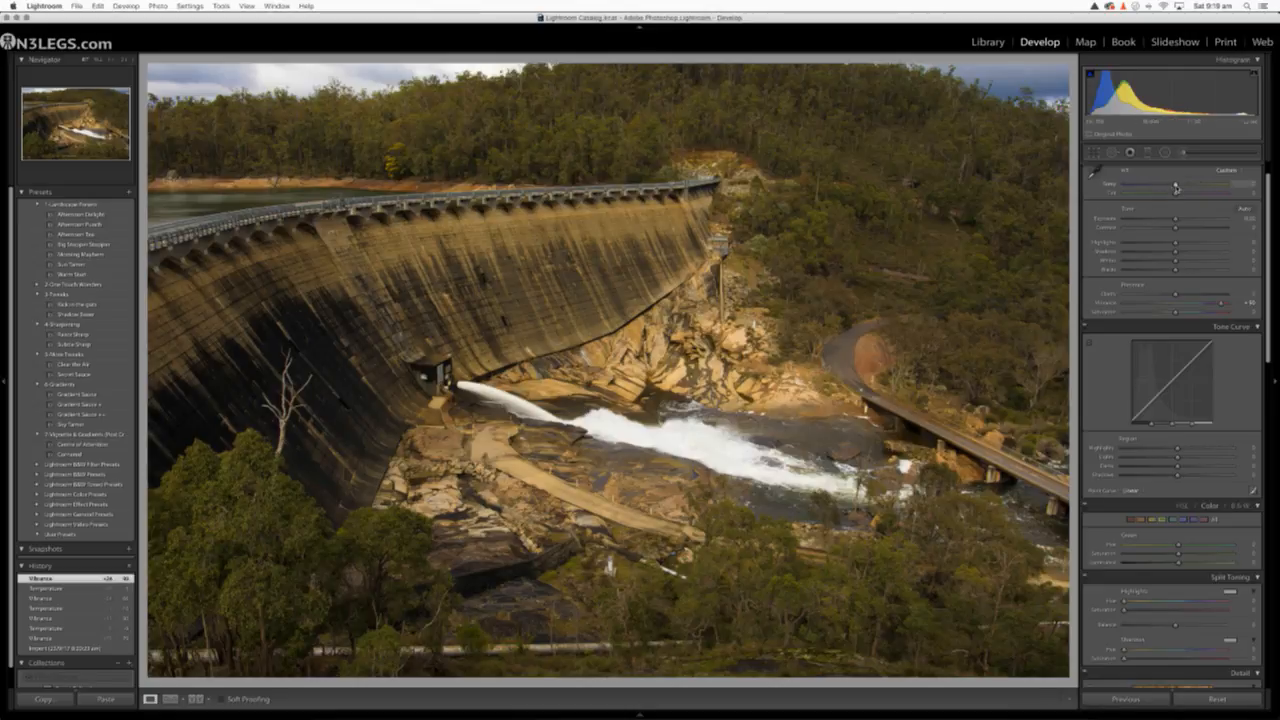
{"action": "left_click_drag", "start_coordinate": [1176, 188], "coordinate": [1170, 189]}
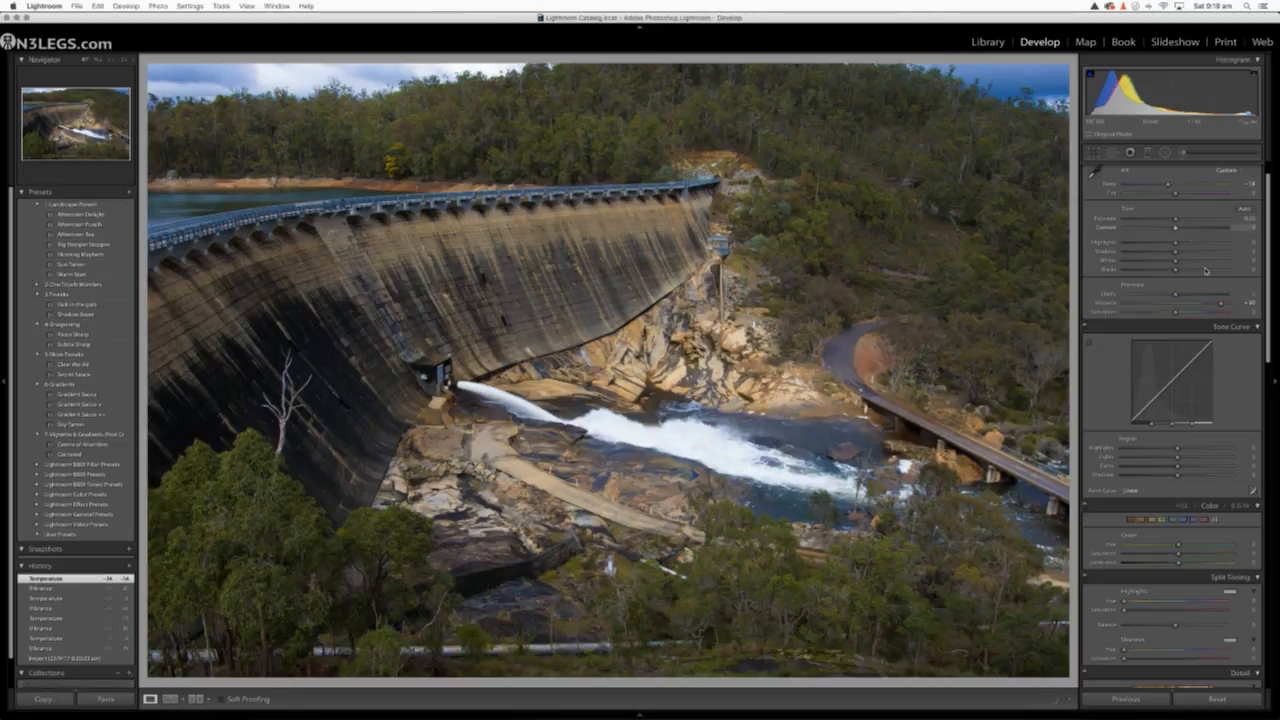
{"action": "left_click_drag", "start_coordinate": [1220, 303], "coordinate": [1211, 307]}
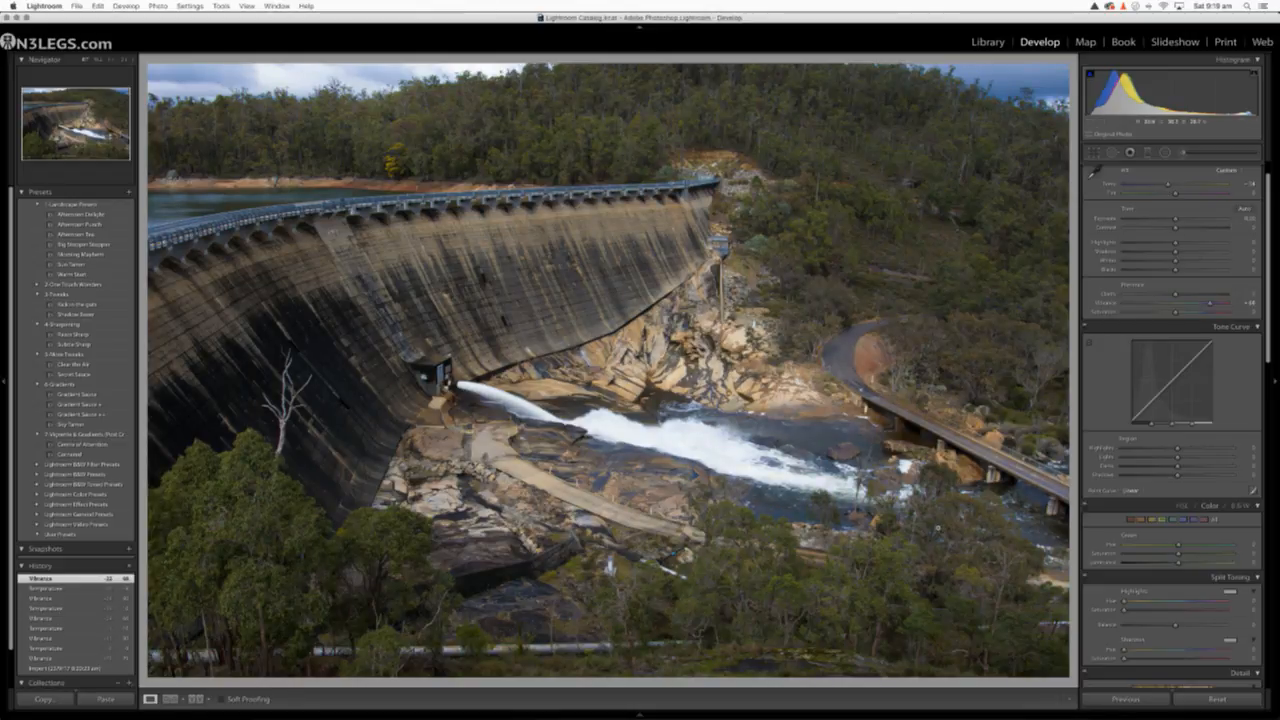
Compare the dam photo's before and after versions several times to judge the color changes
{"action": "key", "text": "backslash"}
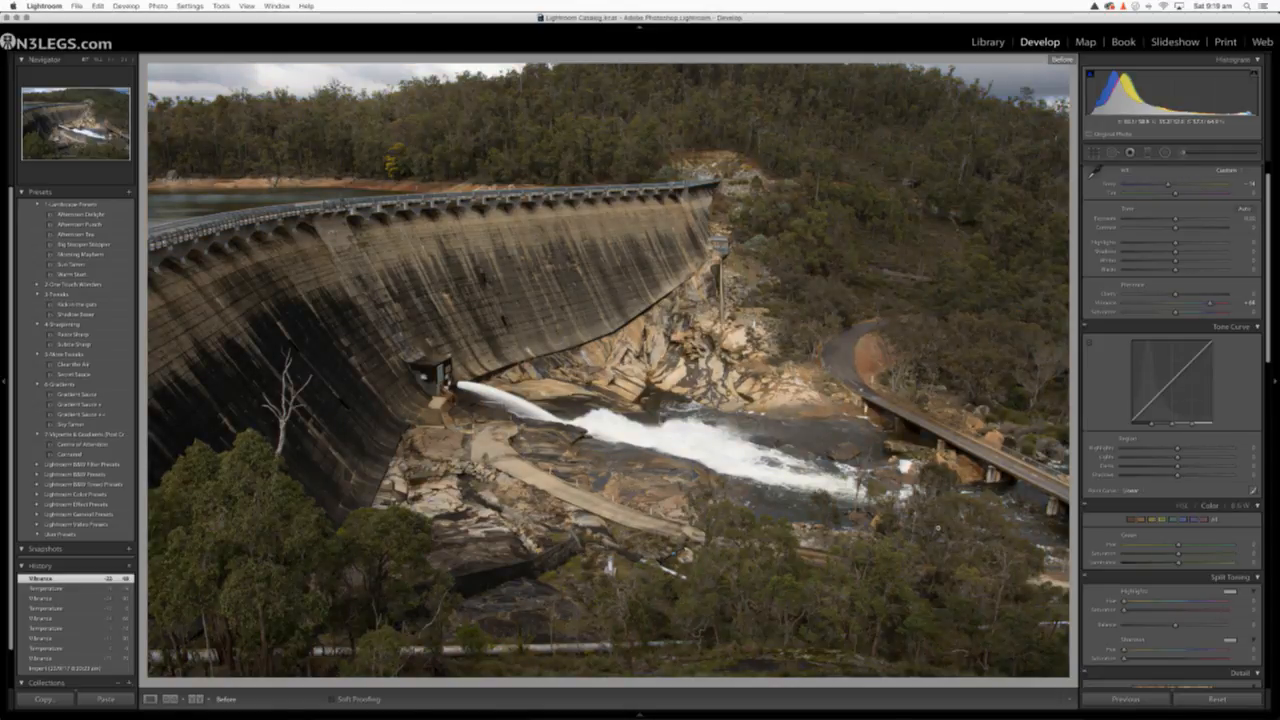
{"action": "key", "text": "backslash"}
{"action": "key", "text": "backslash"}
{"action": "key", "text": "backslash"}
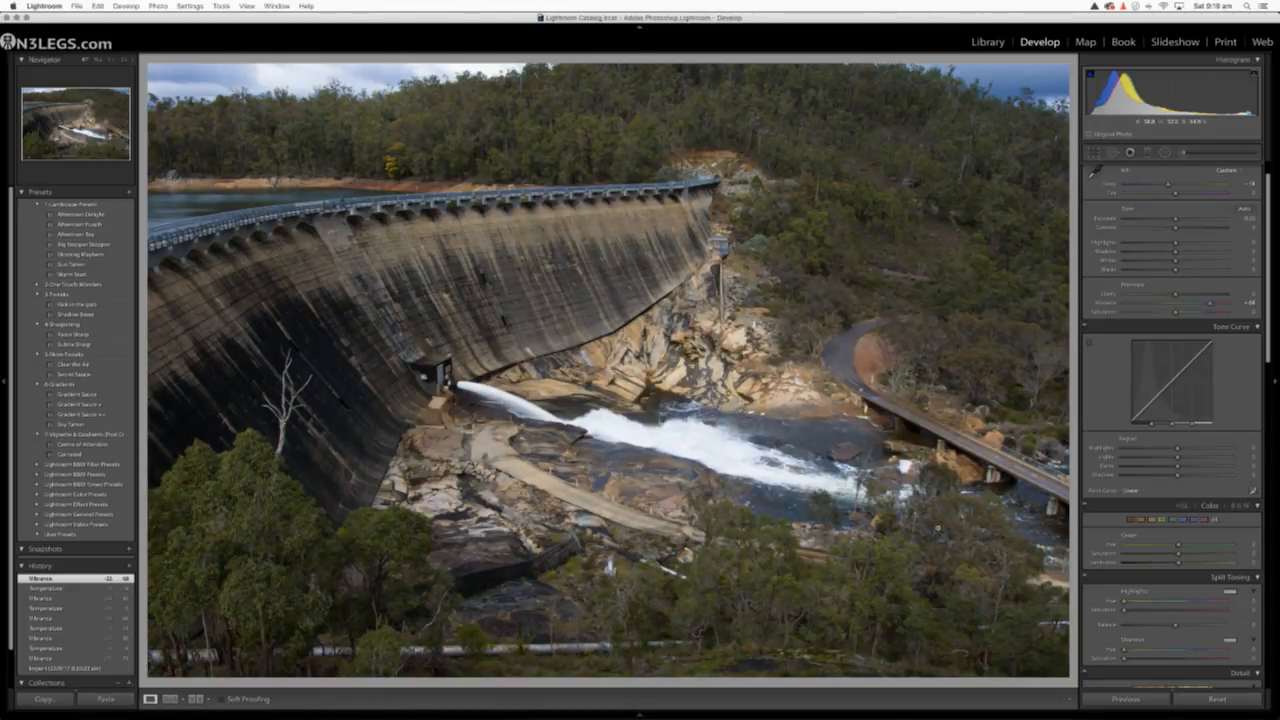
{"action": "key", "text": "backslash"}
{"action": "key", "text": "backslash"}
{"action": "key", "text": "backslash"}
{"action": "key", "text": "backslash"}
Try lowering Highlights to -100 and raising Shadows for the whole photo, and reset both sliders
{"action": "left_click_drag", "start_coordinate": [1177, 243], "coordinate": [1121, 251]}
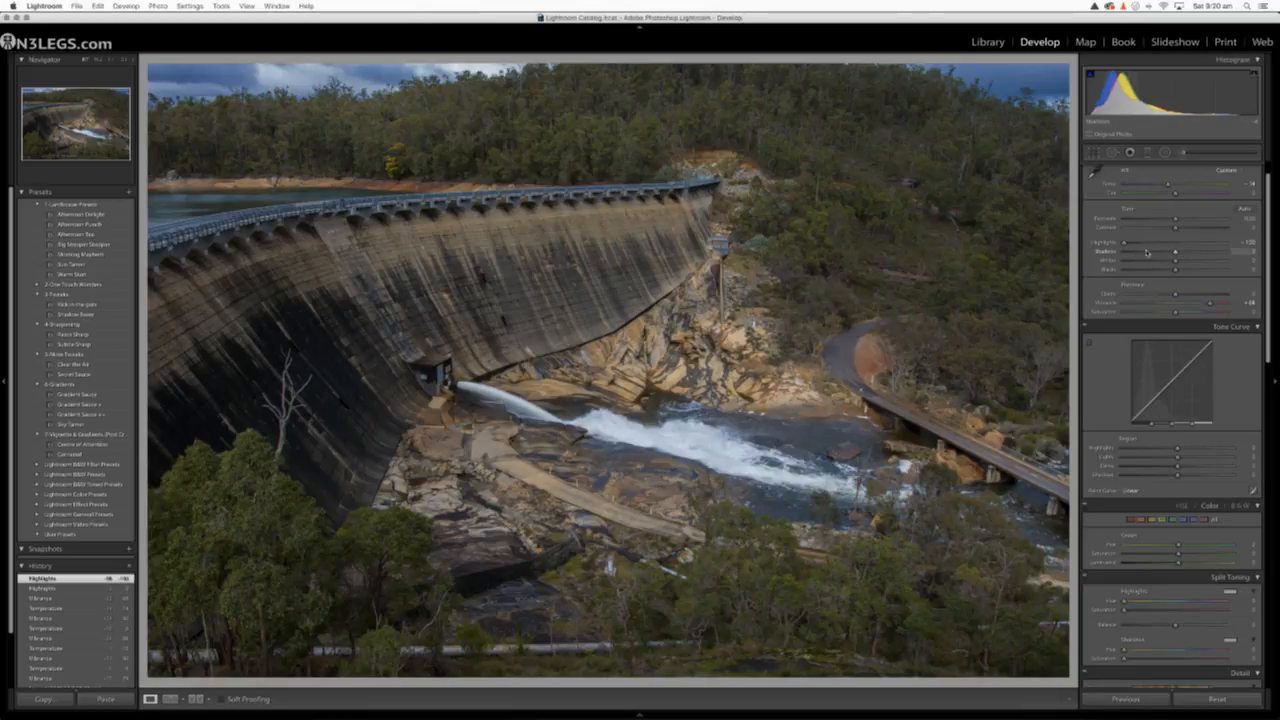
{"action": "left_click_drag", "start_coordinate": [1176, 255], "coordinate": [1202, 253]}
{"action": "double_click", "coordinate": [1158, 250]}
{"action": "double_click", "coordinate": [1125, 243]}
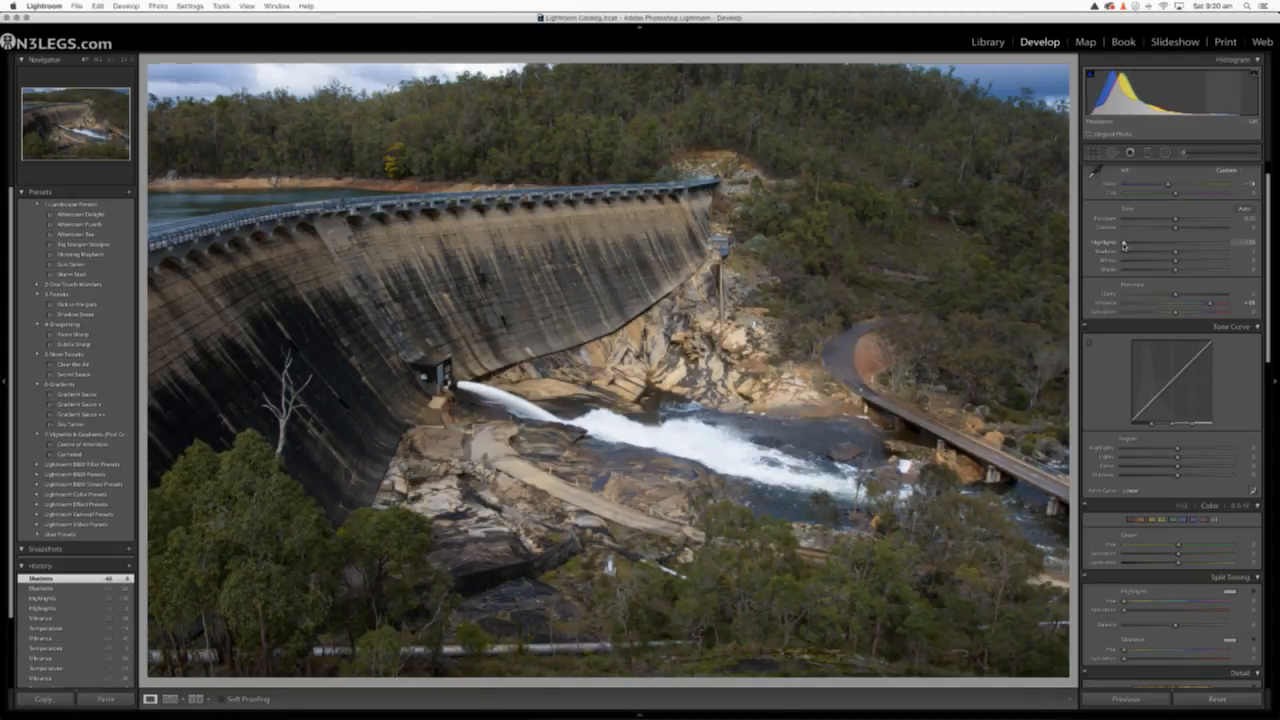
Paint a local adjustment with Highlights at -100 over the white water outflow and the pale concrete path with the Adjustment Brush
{"action": "left_click", "coordinate": [1188, 153]}
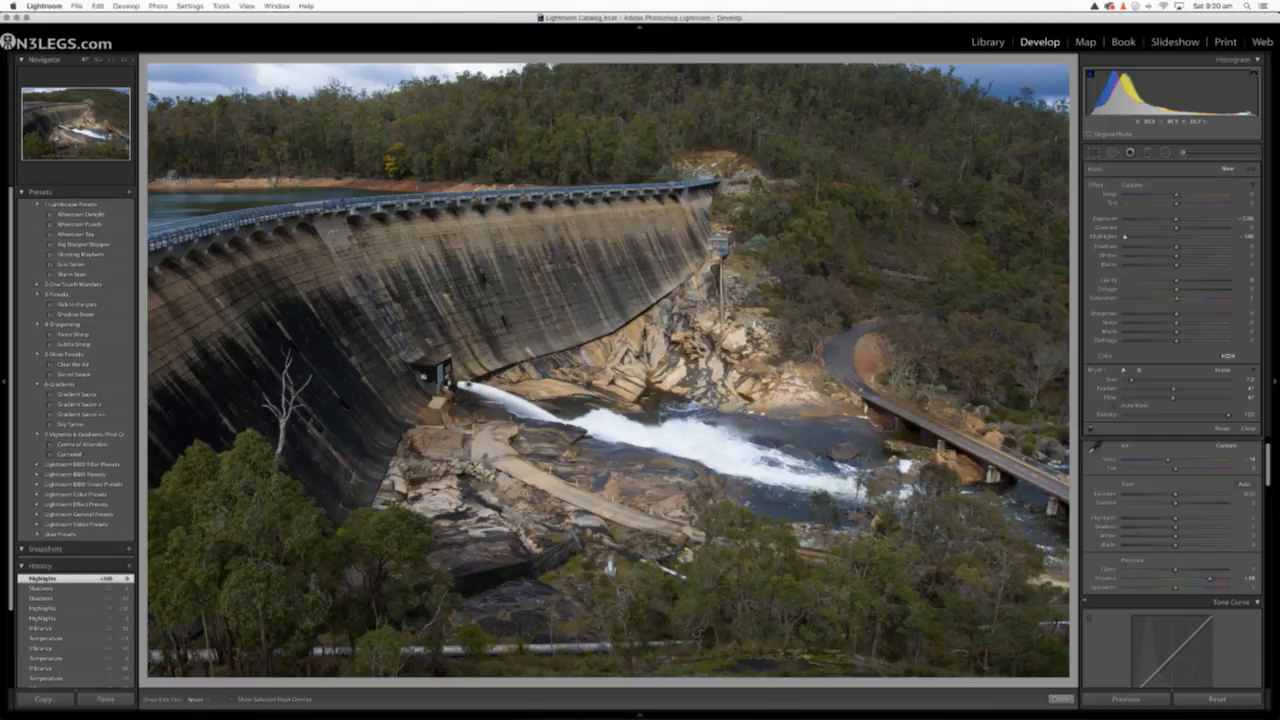
{"action": "mouse_move", "coordinate": [500, 395]}
{"action": "left_mouse_down"}
{"action": "mouse_move", "coordinate": [832, 486]}
{"action": "mouse_move", "coordinate": [684, 432]}
{"action": "mouse_move", "coordinate": [598, 413]}
{"action": "mouse_move", "coordinate": [842, 488]}
{"action": "left_mouse_up"}
{"action": "mouse_move", "coordinate": [616, 438]}
{"action": "left_mouse_down"}
{"action": "mouse_move", "coordinate": [464, 388]}
{"action": "mouse_move", "coordinate": [748, 442]}
{"action": "left_mouse_up"}
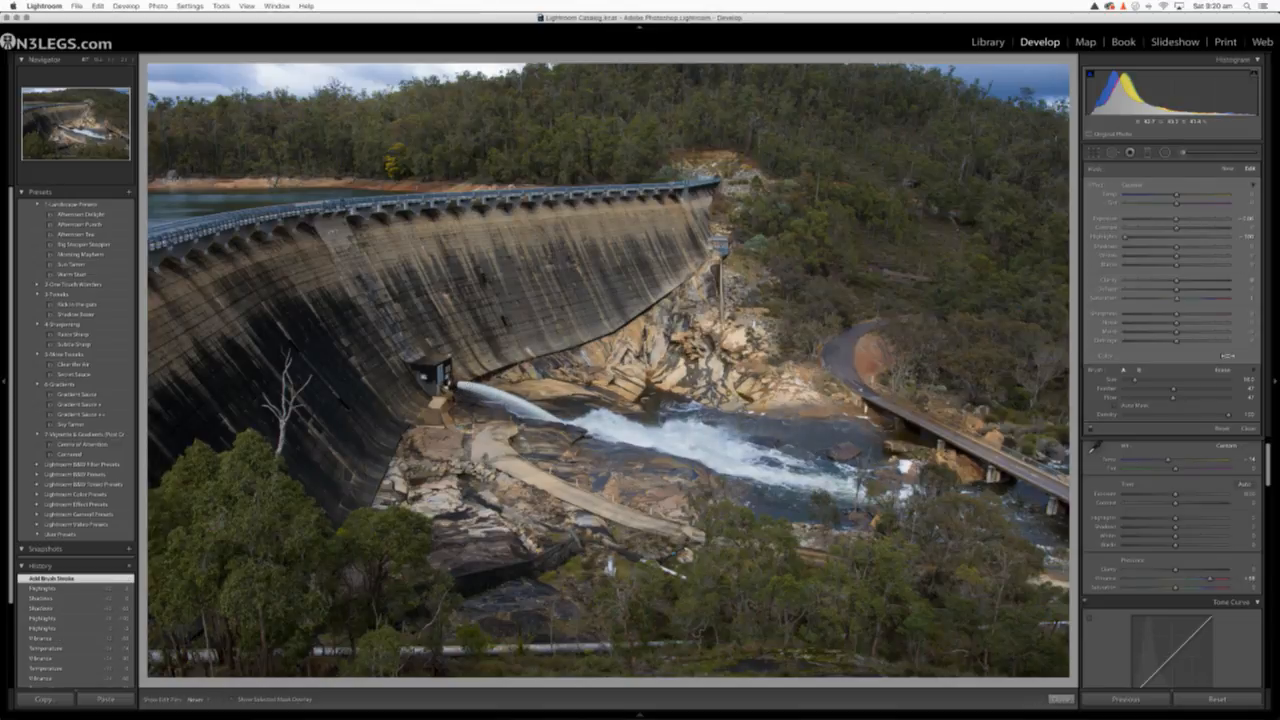
{"action": "left_click_drag", "start_coordinate": [505, 437], "coordinate": [630, 505]}
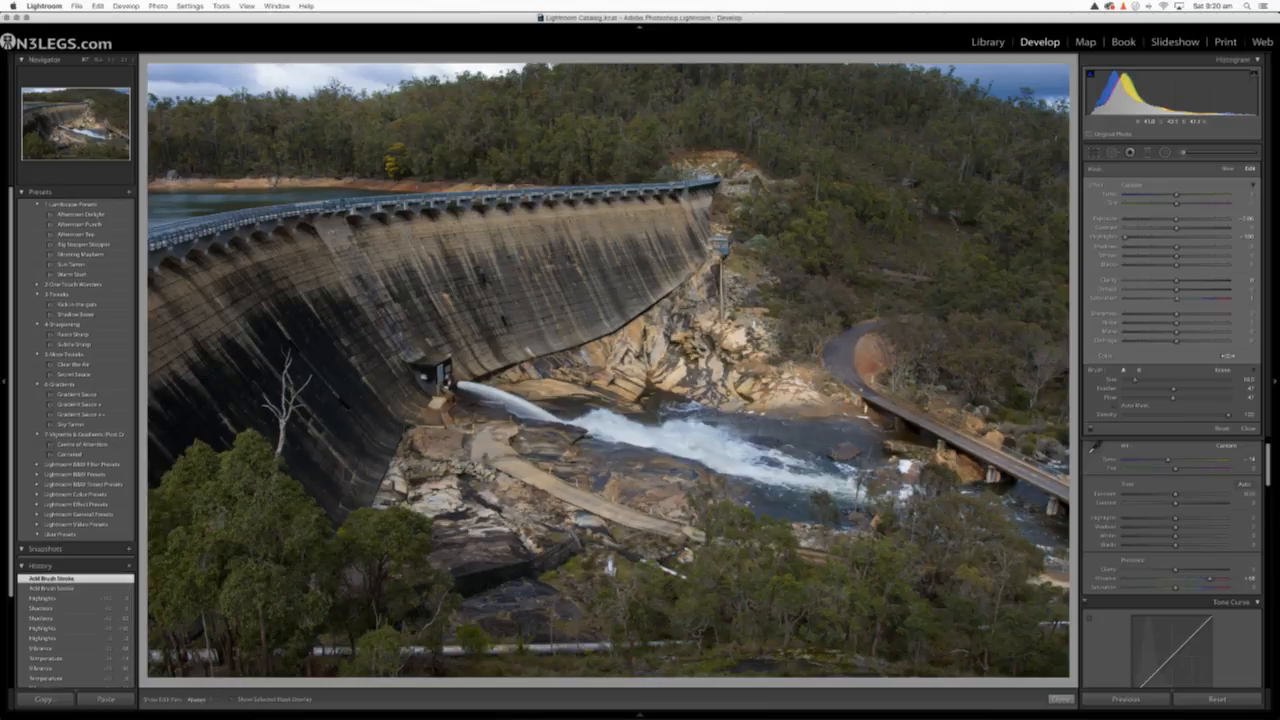
Reduce the brush Density to about 49, paint the lower end of the water outflow, and raise the local Highlights partway from -100
{"action": "left_click", "coordinate": [1176, 416]}
{"action": "left_click_drag", "start_coordinate": [770, 468], "coordinate": [850, 492]}
{"action": "mouse_move", "coordinate": [1126, 238]}
{"action": "left_mouse_down"}
{"action": "mouse_move", "coordinate": [1185, 238]}
{"action": "mouse_move", "coordinate": [1151, 237]}
{"action": "left_mouse_up"}
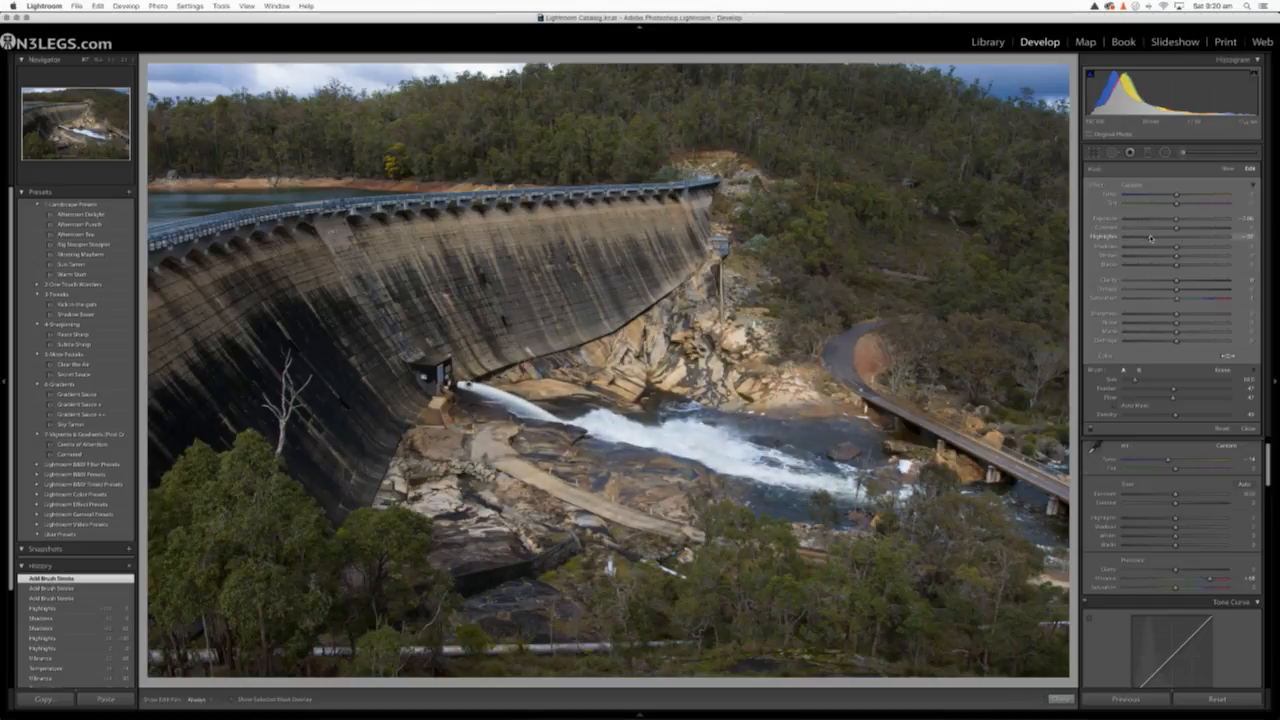
{"action": "left_click", "coordinate": [1184, 153]}
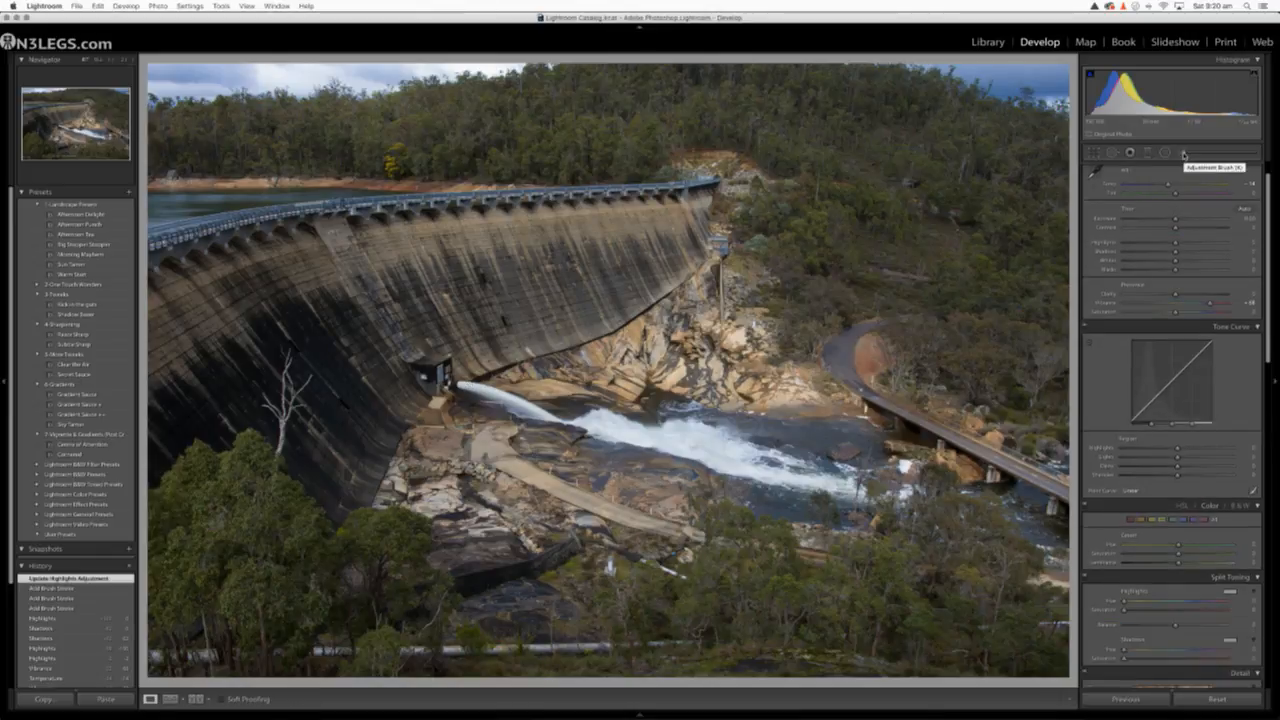
Raise the dam photo's overall Exposure slightly
{"action": "left_click", "coordinate": [1184, 153]}
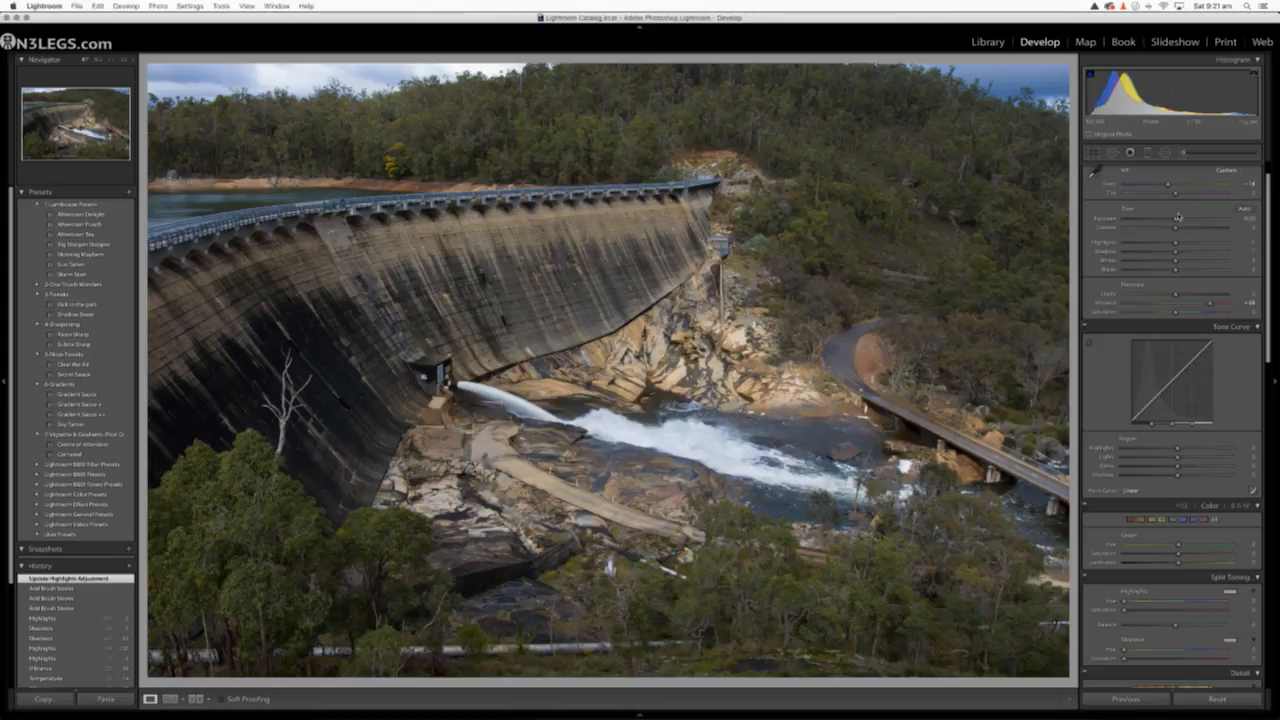
{"action": "left_click_drag", "start_coordinate": [1177, 220], "coordinate": [1178, 220]}
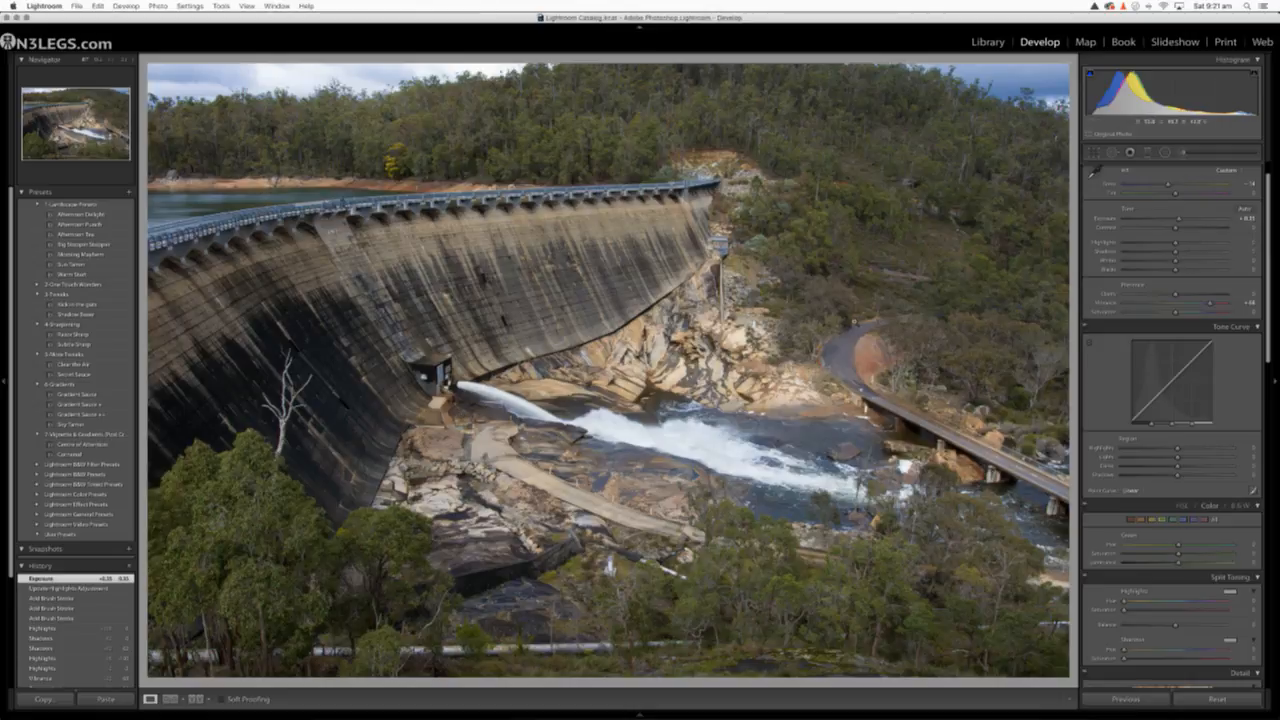
Paint a new Adjustment Brush effect with Clarity at 100 onto the dam wall
{"action": "left_click", "coordinate": [1186, 152]}
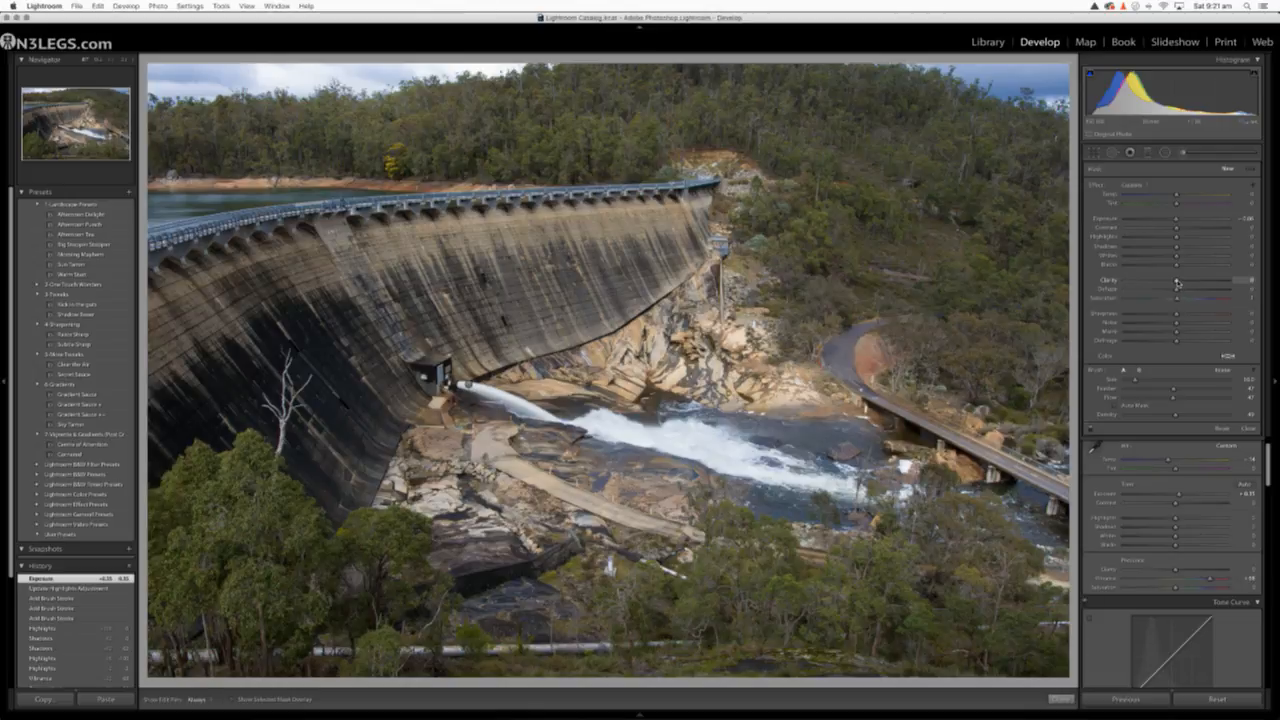
{"action": "left_click_drag", "start_coordinate": [1177, 282], "coordinate": [1233, 287]}
{"action": "key", "text": "h"}
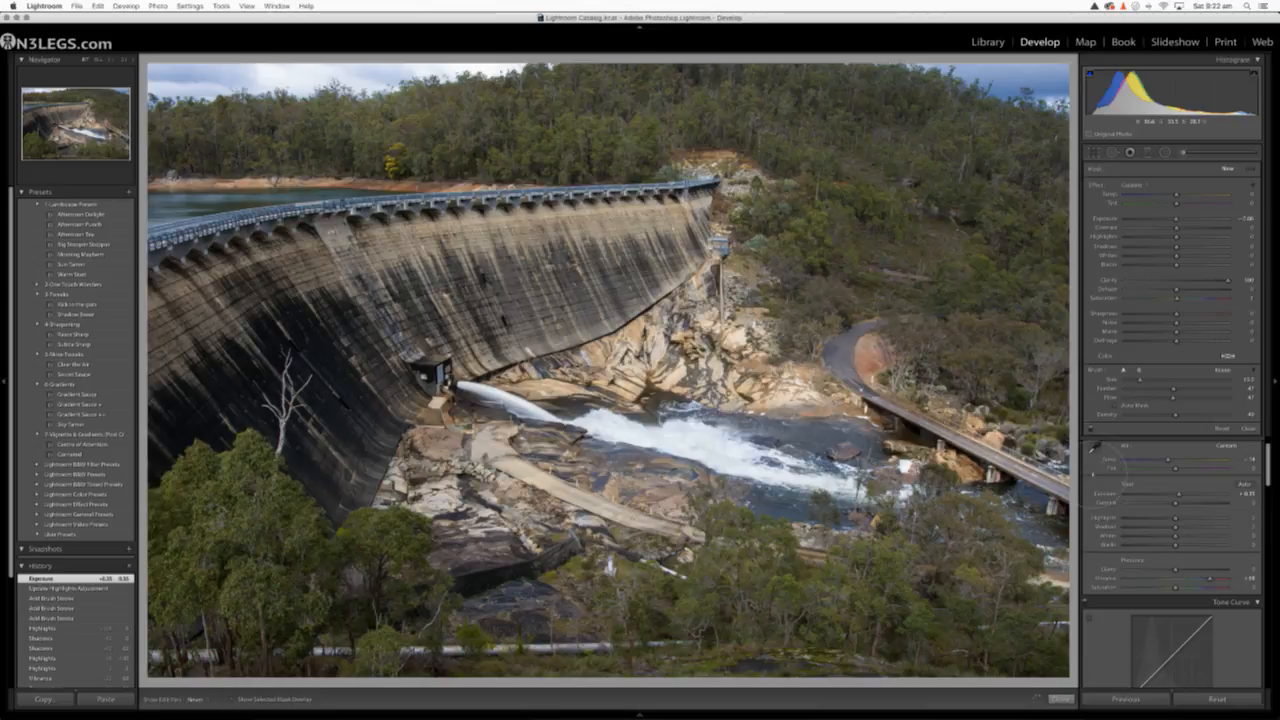
{"action": "left_click", "coordinate": [193, 284]}
{"action": "key", "text": "h"}
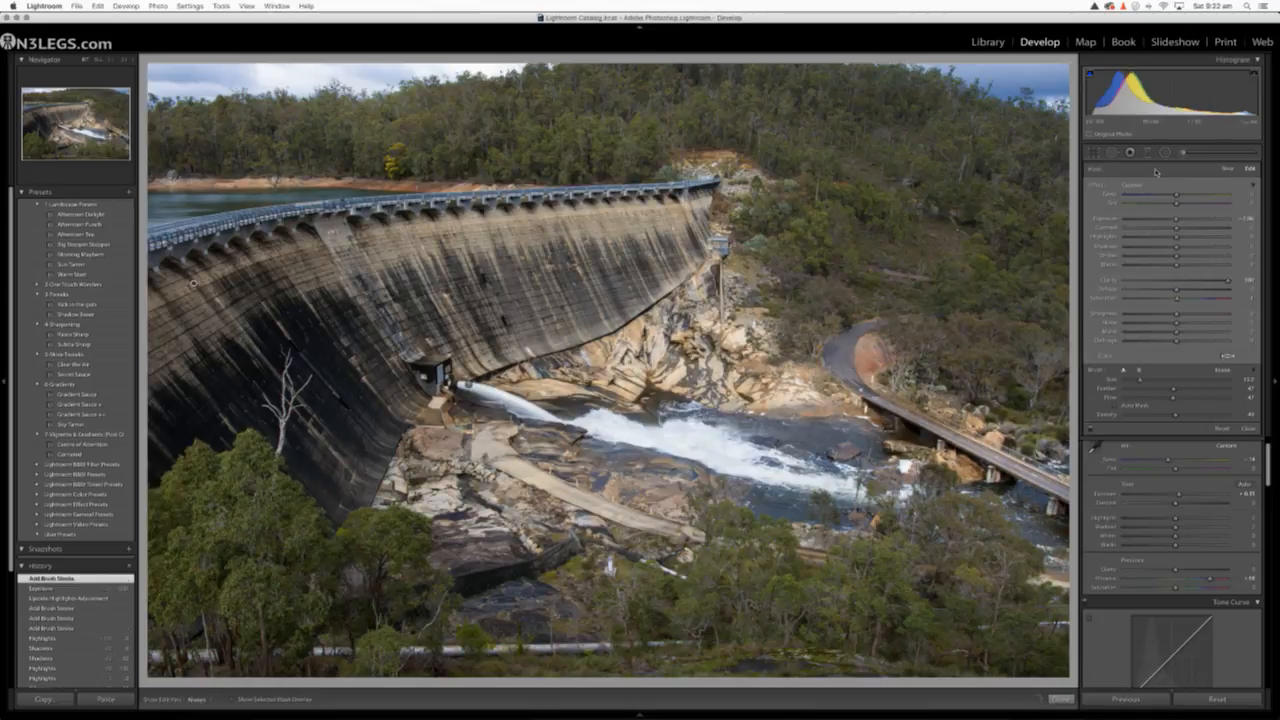
{"action": "left_click", "coordinate": [1181, 152]}
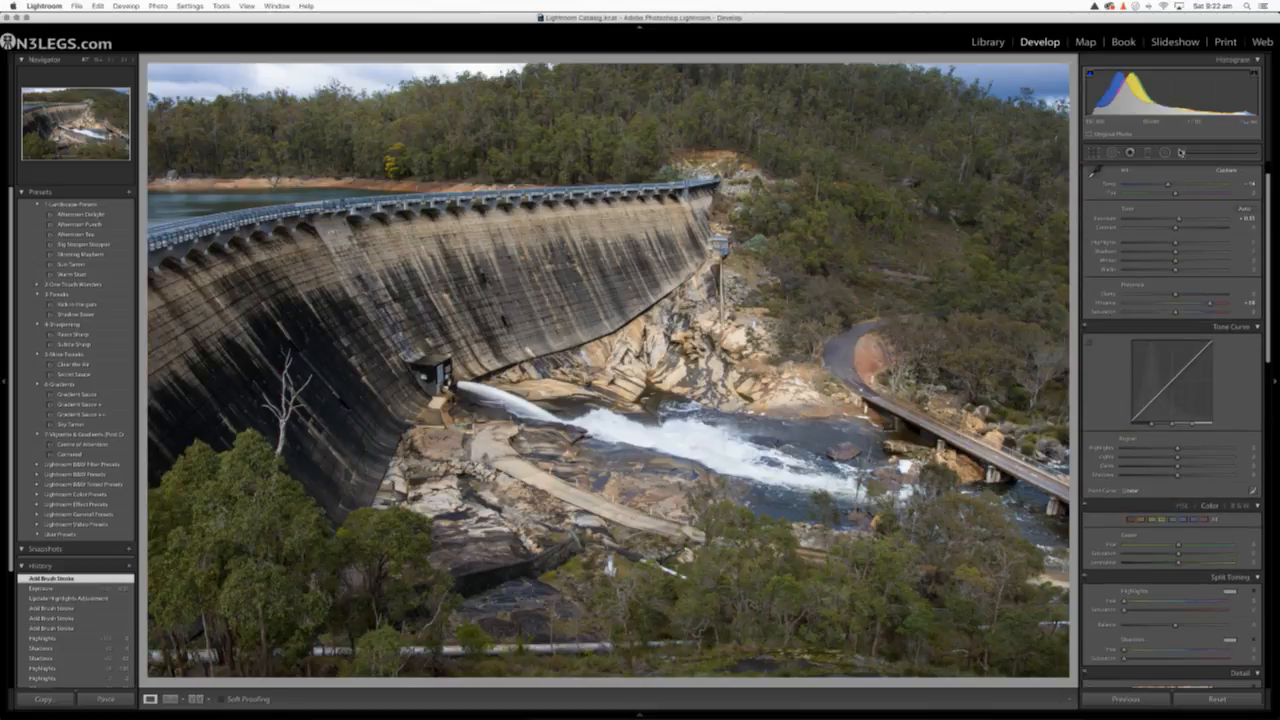
Compare the dam photo's before and after versions repeatedly to judge the water, exposure and wall clarity edits
{"action": "key", "text": "backslash"}
{"action": "key", "text": "backslash"}
{"action": "key", "text": "backslash"}
{"action": "key", "text": "backslash"}
{"action": "key", "text": "backslash"}
{"action": "key", "text": "backslash"}
{"action": "key", "text": "backslash"}
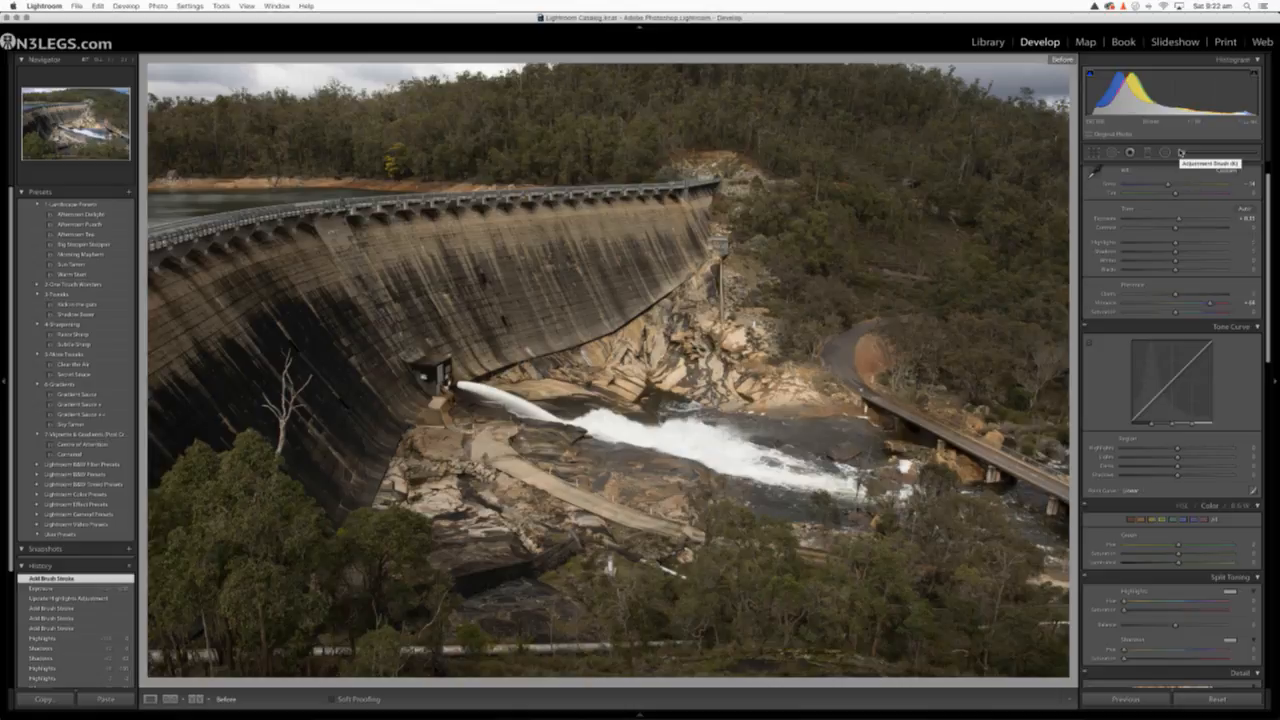
{"action": "key", "text": "backslash"}
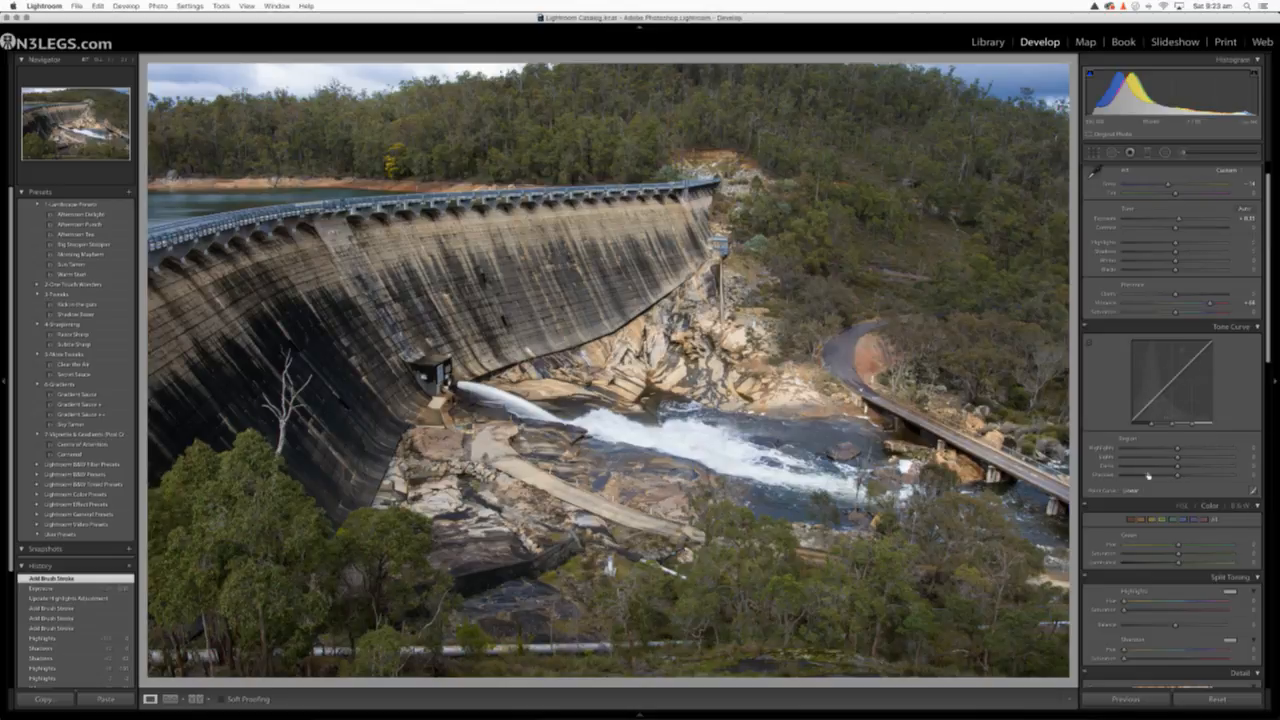
Open the Valley of Fire rock photo in Develop and turn off its shadow and highlight clipping warnings
{"action": "left_click", "coordinate": [636, 713]}
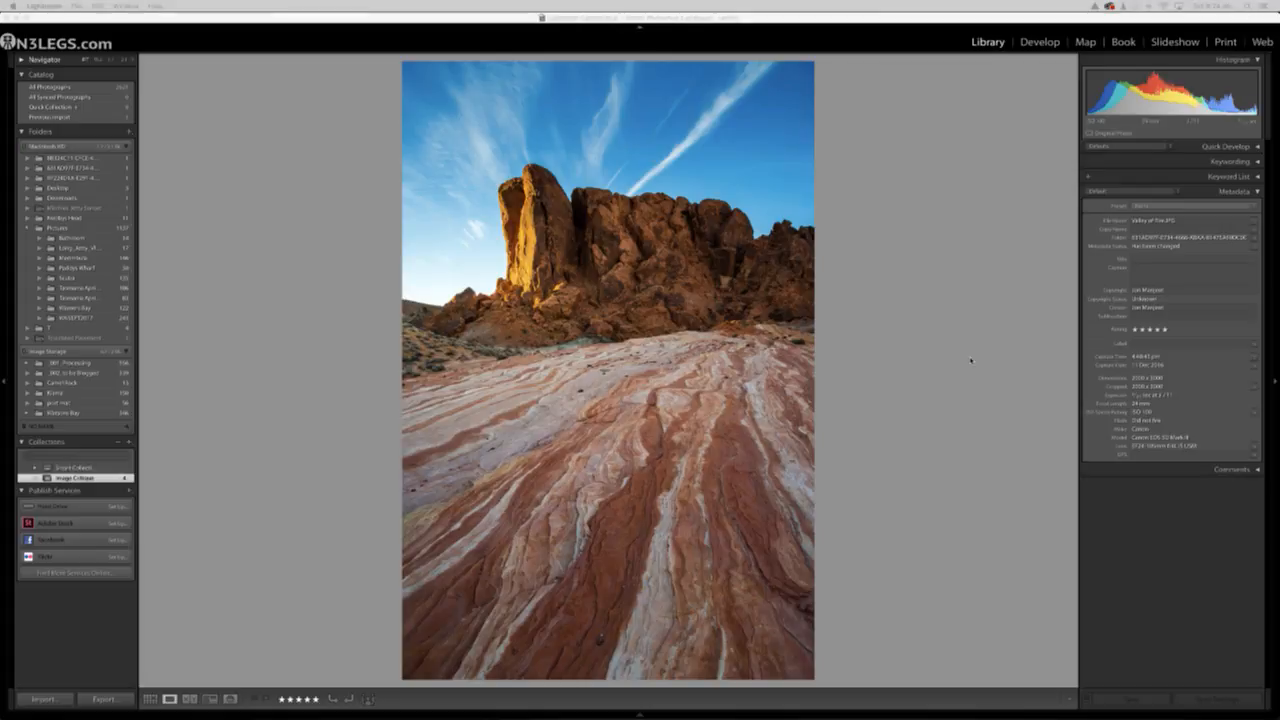
{"action": "left_click", "coordinate": [1040, 43]}
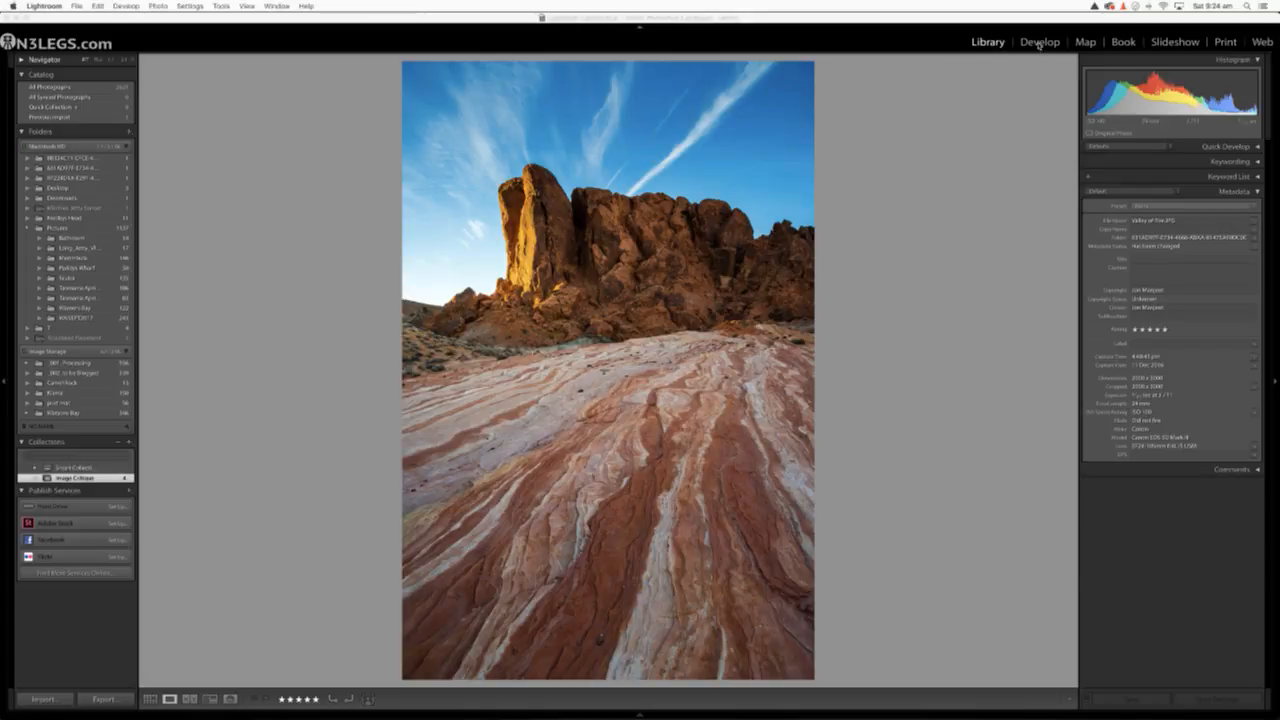
{"action": "left_click", "coordinate": [580, 219]}
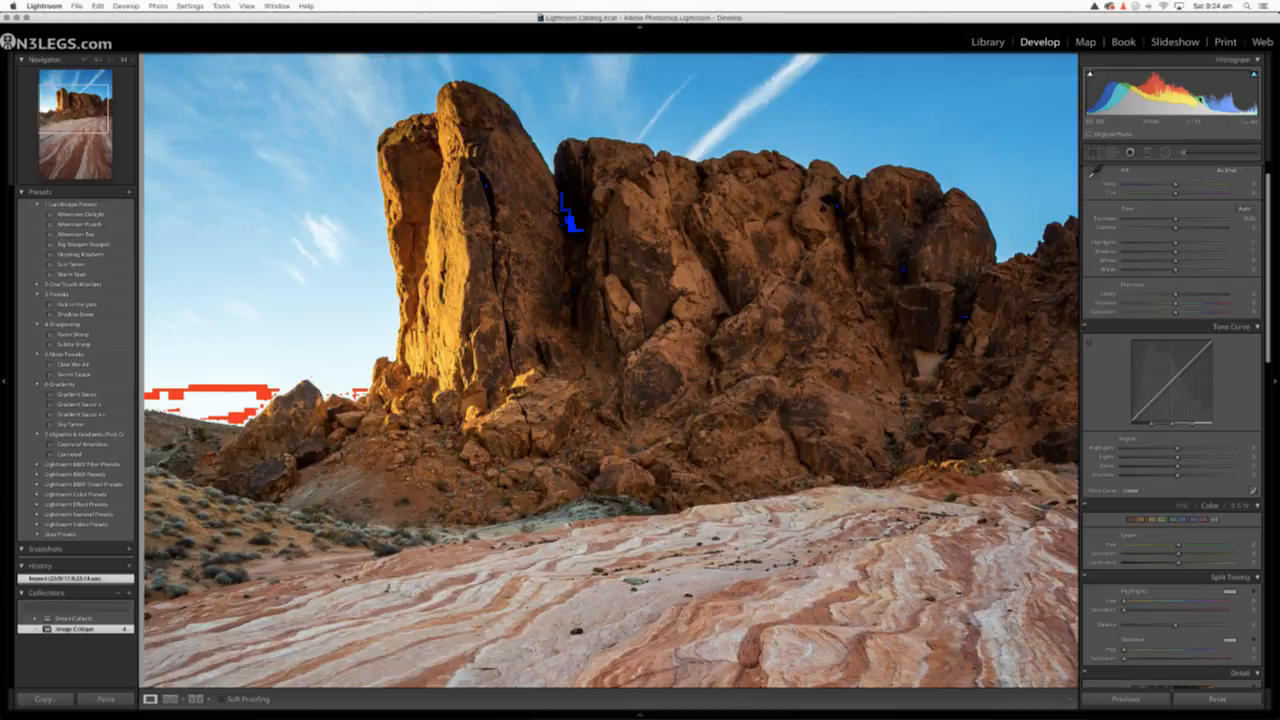
{"action": "left_click", "coordinate": [745, 362]}
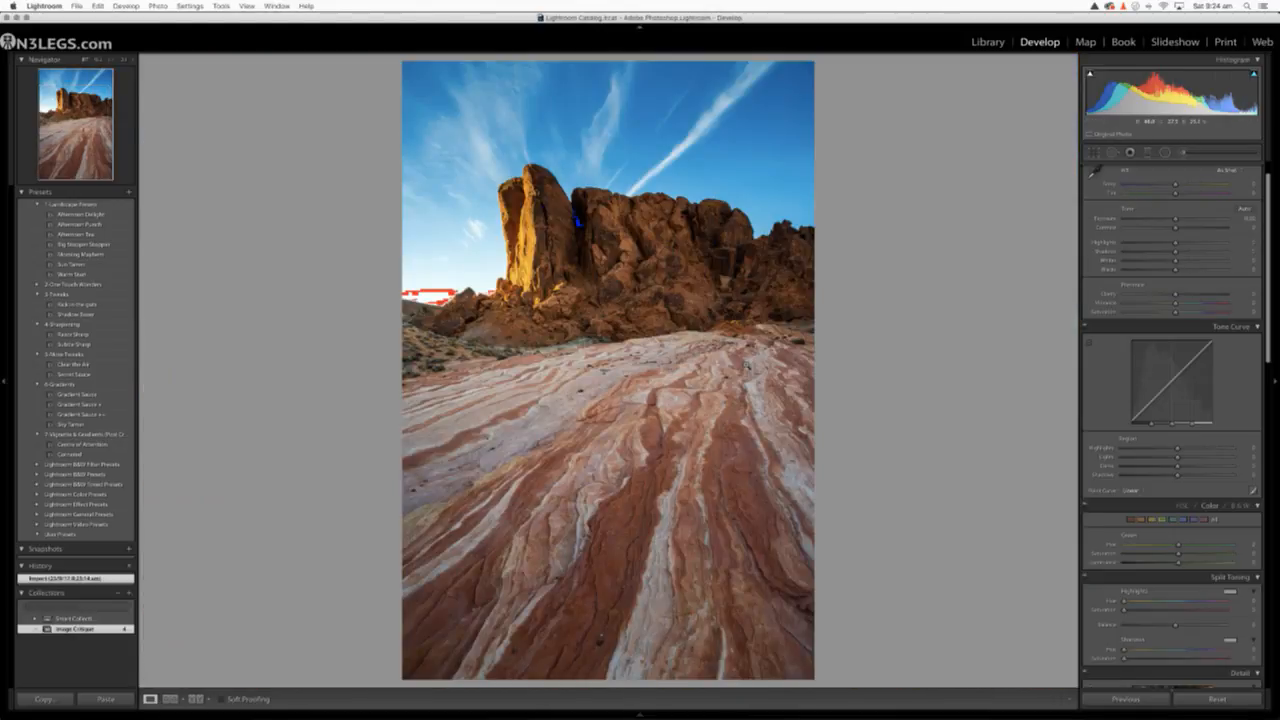
{"action": "left_click", "coordinate": [1090, 74]}
{"action": "left_click", "coordinate": [1254, 74]}
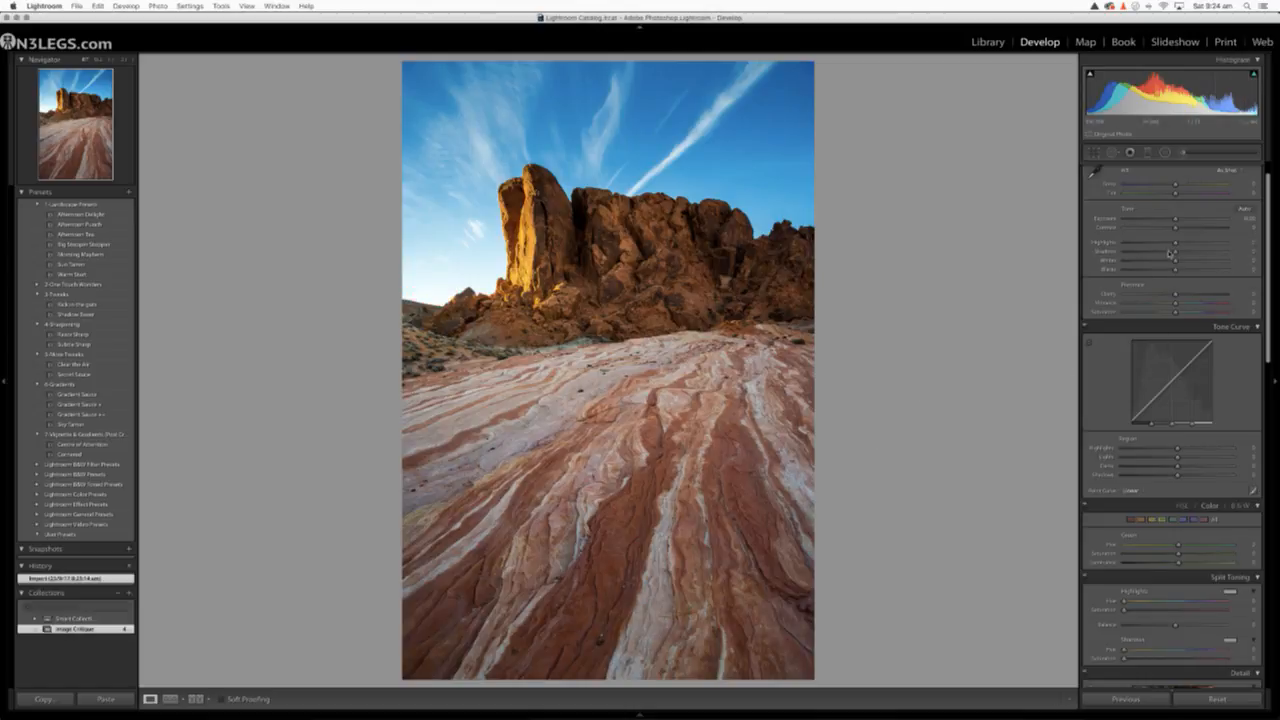
Rebalance the rock photo's tones with lowered Highlights, raised Shadows, automatic Whites and Blacks, and Contrast at +22
{"action": "left_click_drag", "start_coordinate": [1176, 251], "coordinate": [1210, 256]}
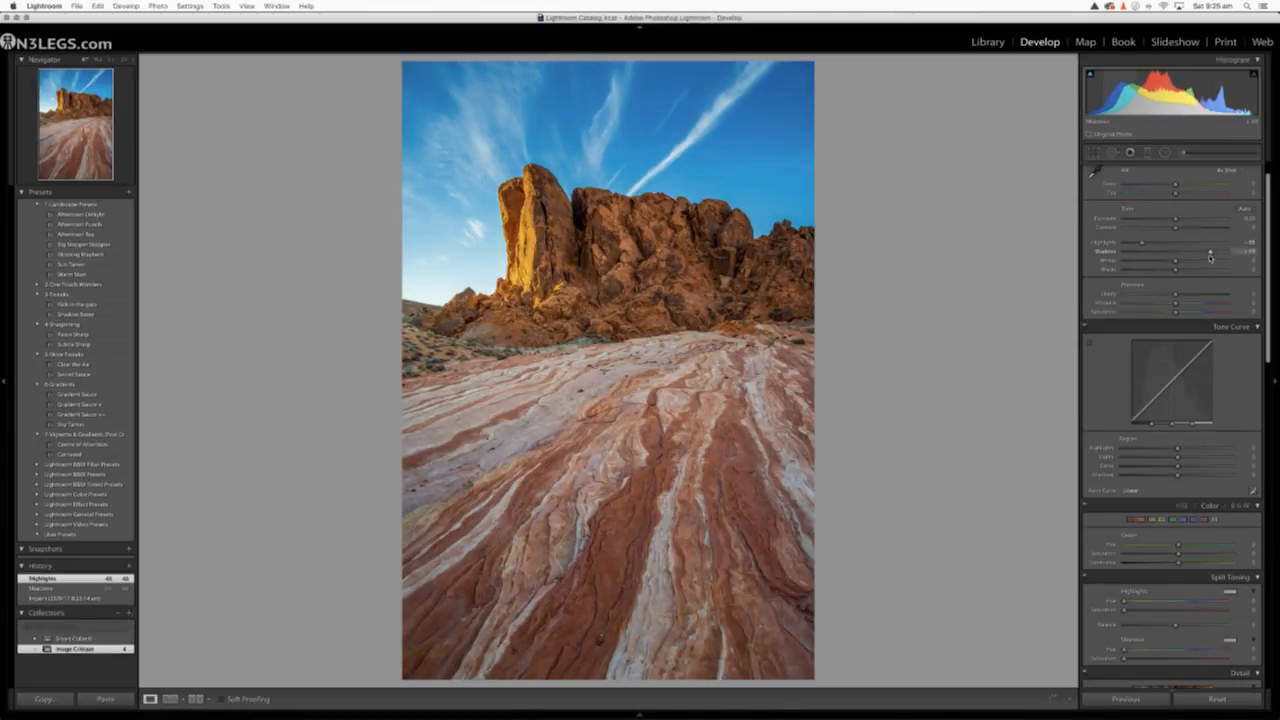
{"action": "double_click", "coordinate": [1108, 261], "text": "shift"}
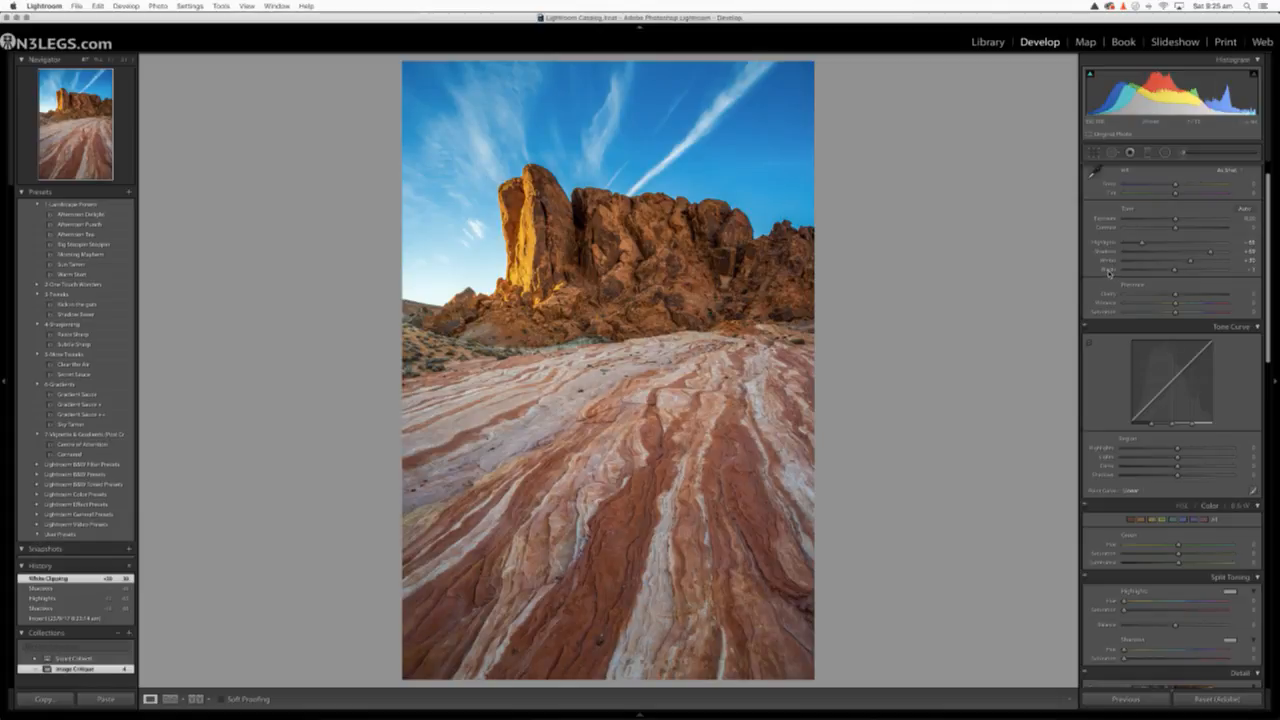
{"action": "double_click", "coordinate": [1108, 270], "text": "shift"}
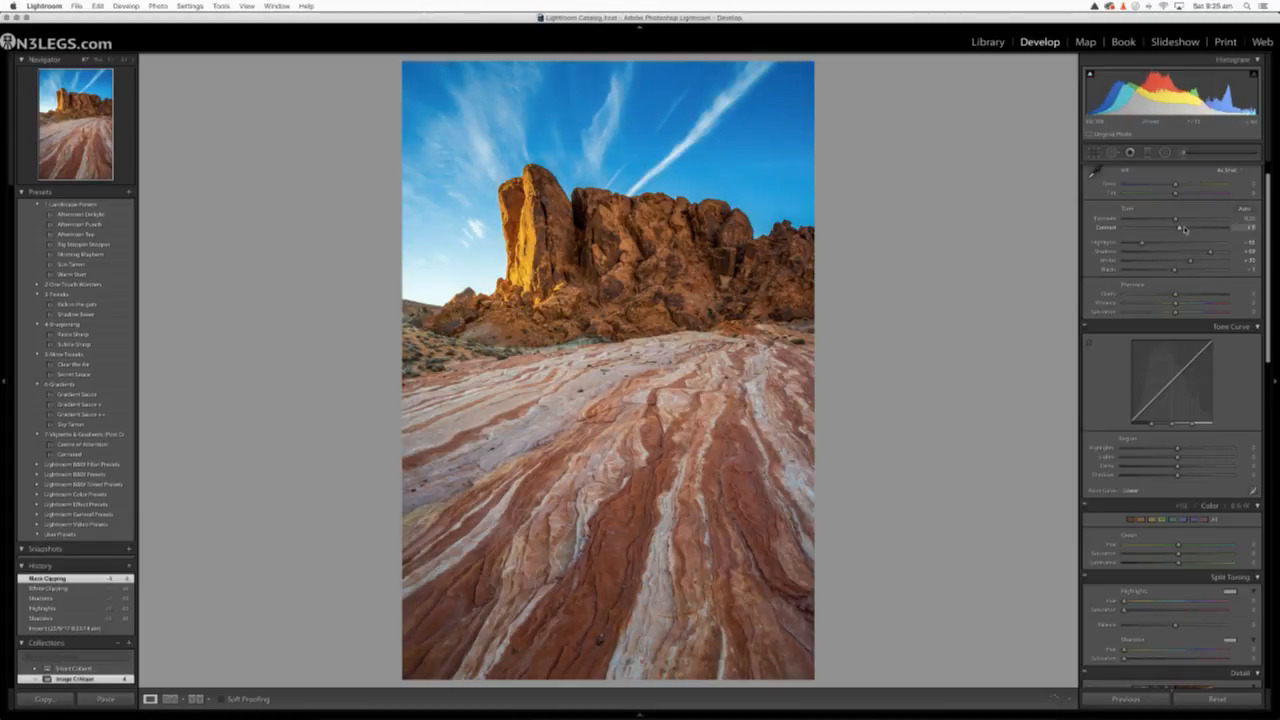
{"action": "left_click_drag", "start_coordinate": [1183, 229], "coordinate": [1187, 229]}
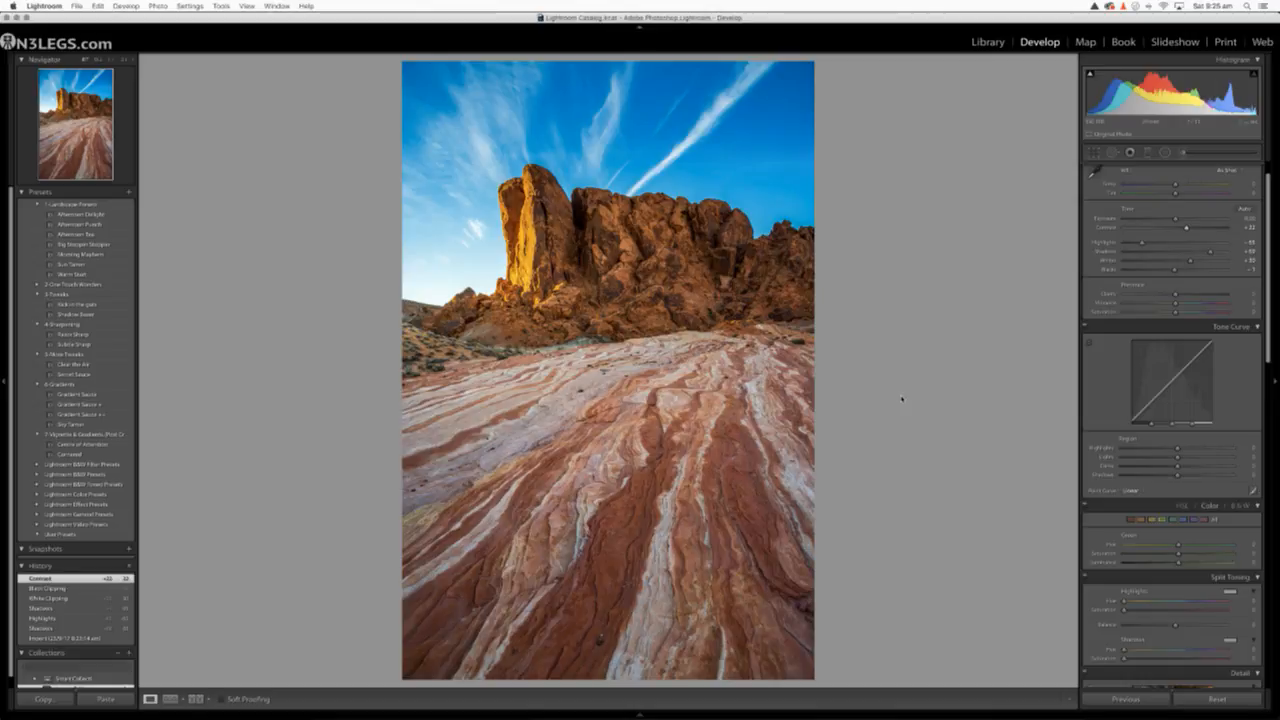
{"action": "left_click", "coordinate": [988, 42]}
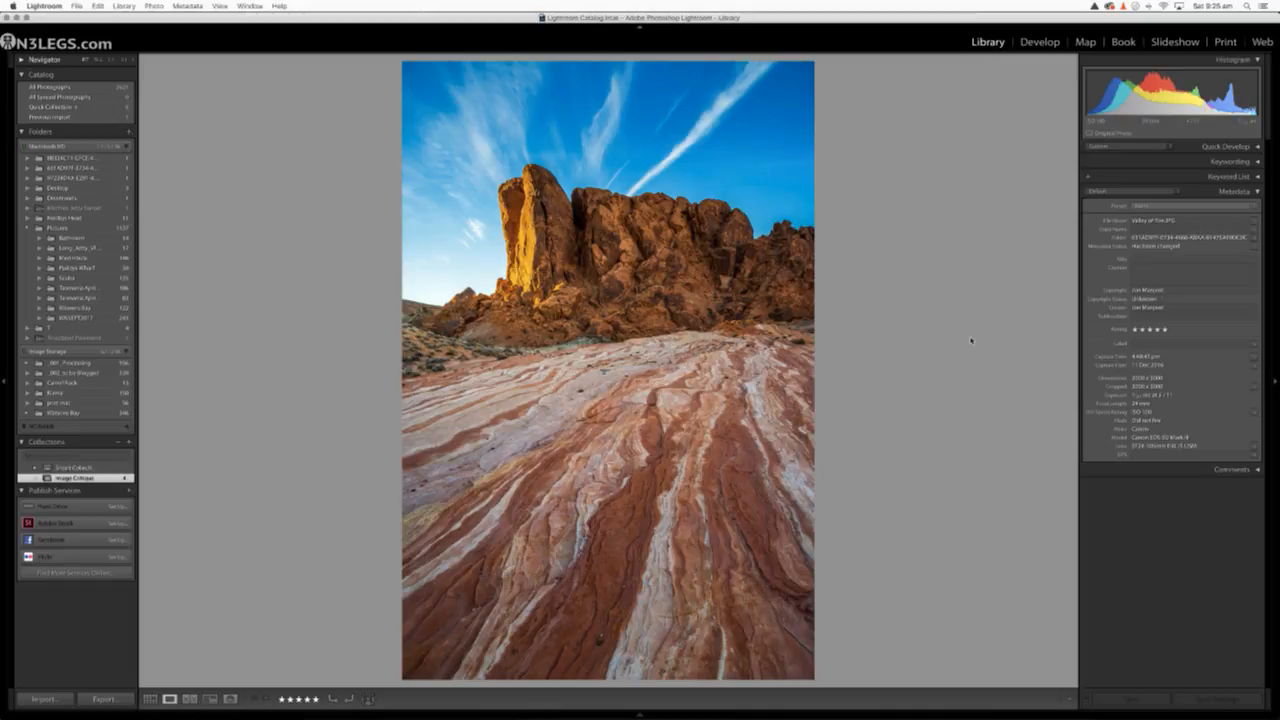
{"action": "left_click", "coordinate": [1038, 42]}
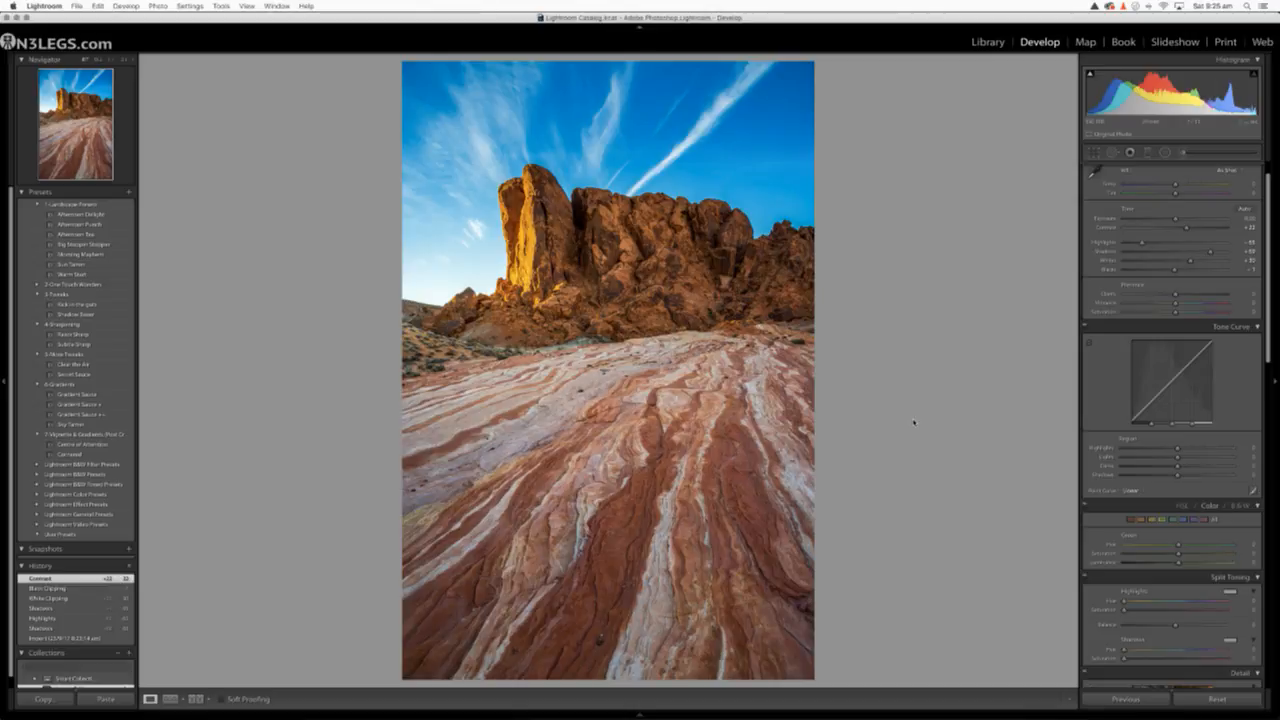
Try to extend the rock photo's crop upward past the sky's upper edge
{"action": "left_click", "coordinate": [1094, 153]}
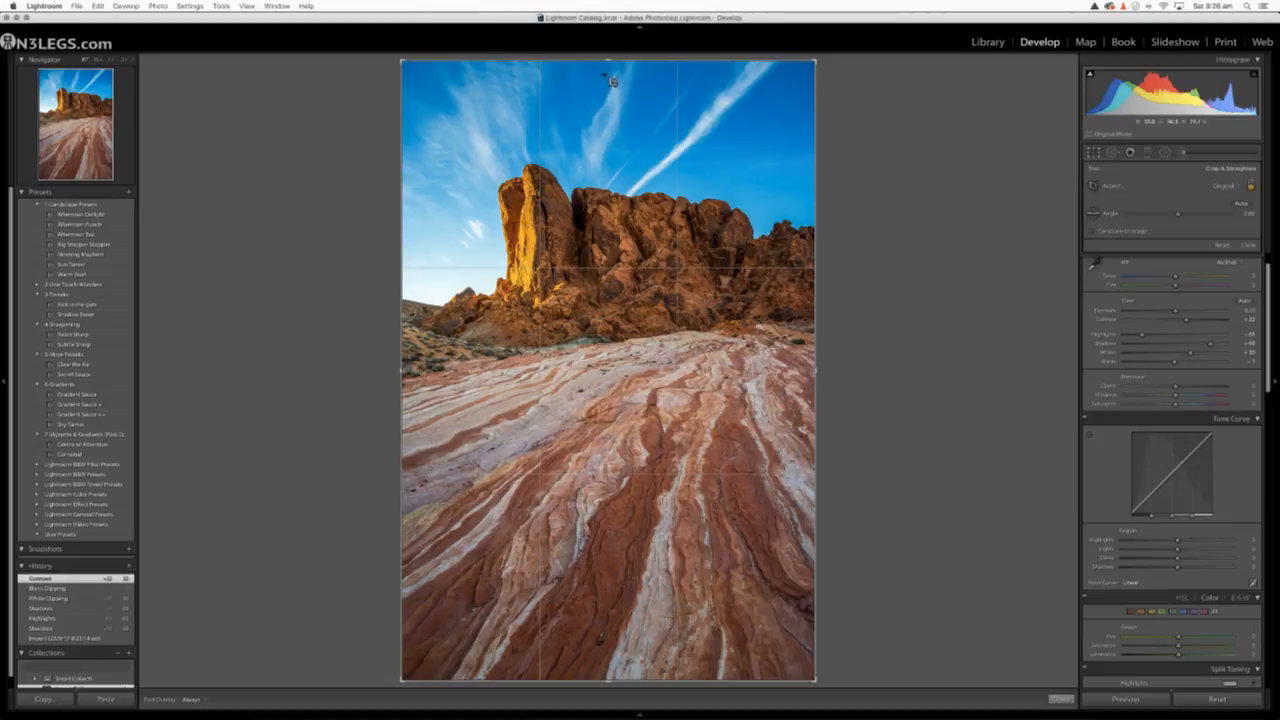
{"action": "mouse_move", "coordinate": [606, 63]}
{"action": "left_mouse_down"}
{"action": "mouse_move", "coordinate": [608, 82]}
{"action": "mouse_move", "coordinate": [612, 50]}
{"action": "left_mouse_up"}
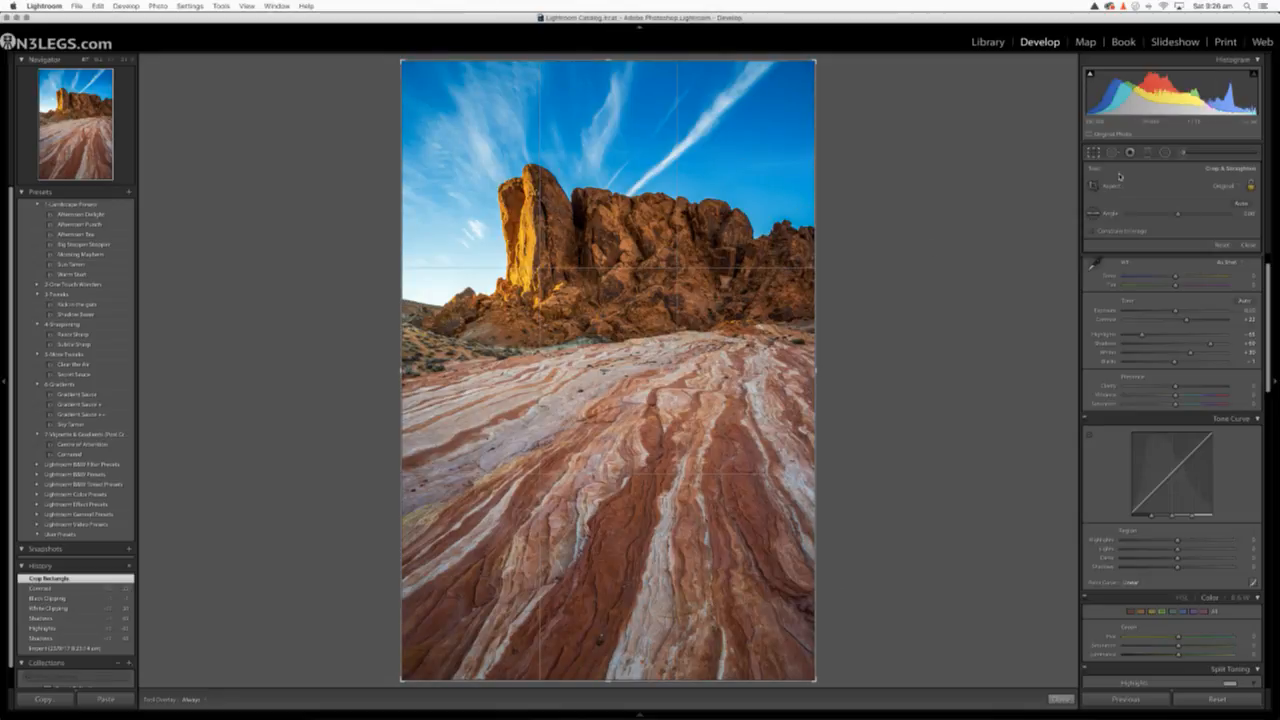
{"action": "left_click", "coordinate": [1094, 152]}
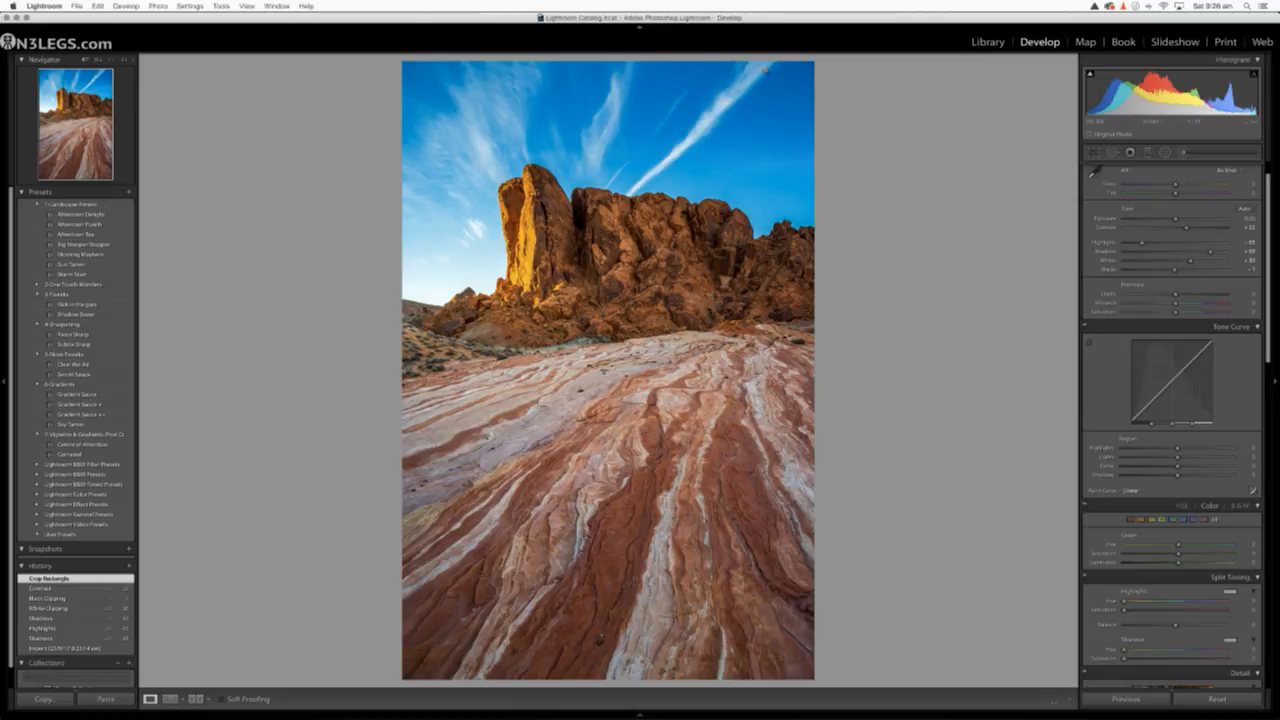
Crop the rock photo's right side inward to cut off the lower rocks beyond the main cliff
{"action": "left_click", "coordinate": [1093, 152]}
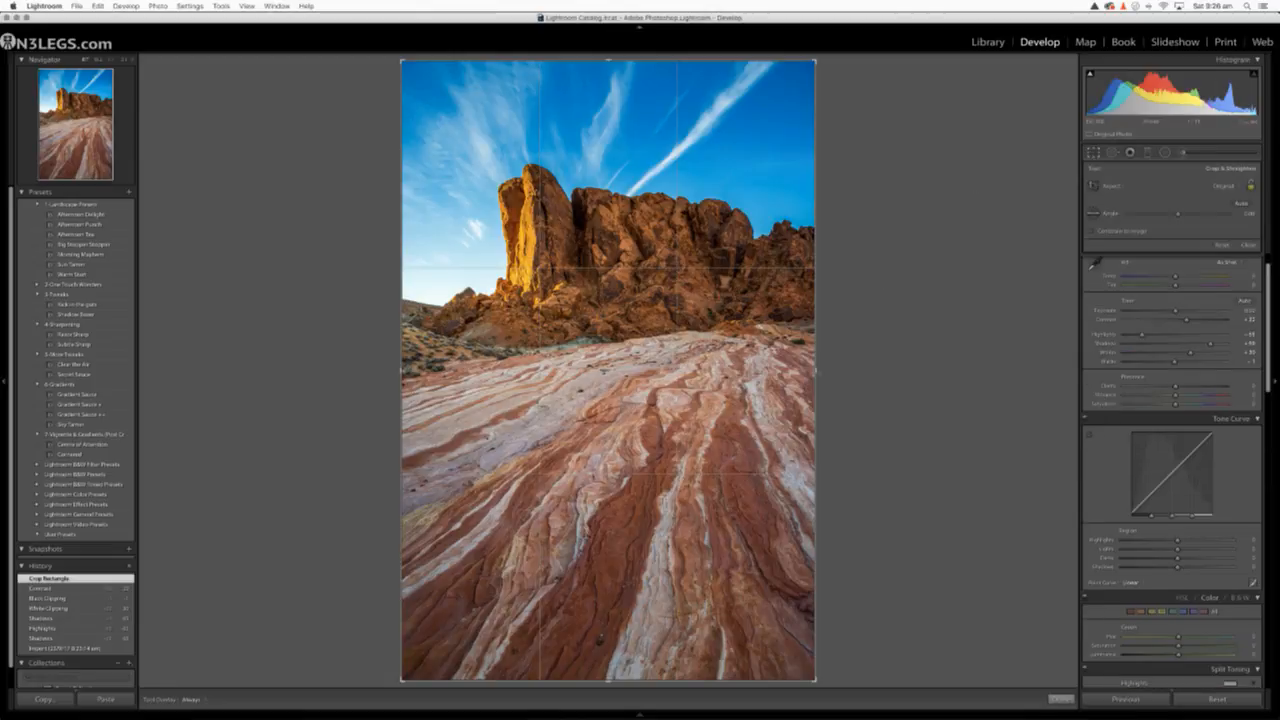
{"action": "left_click_drag", "start_coordinate": [790, 372], "coordinate": [786, 376]}
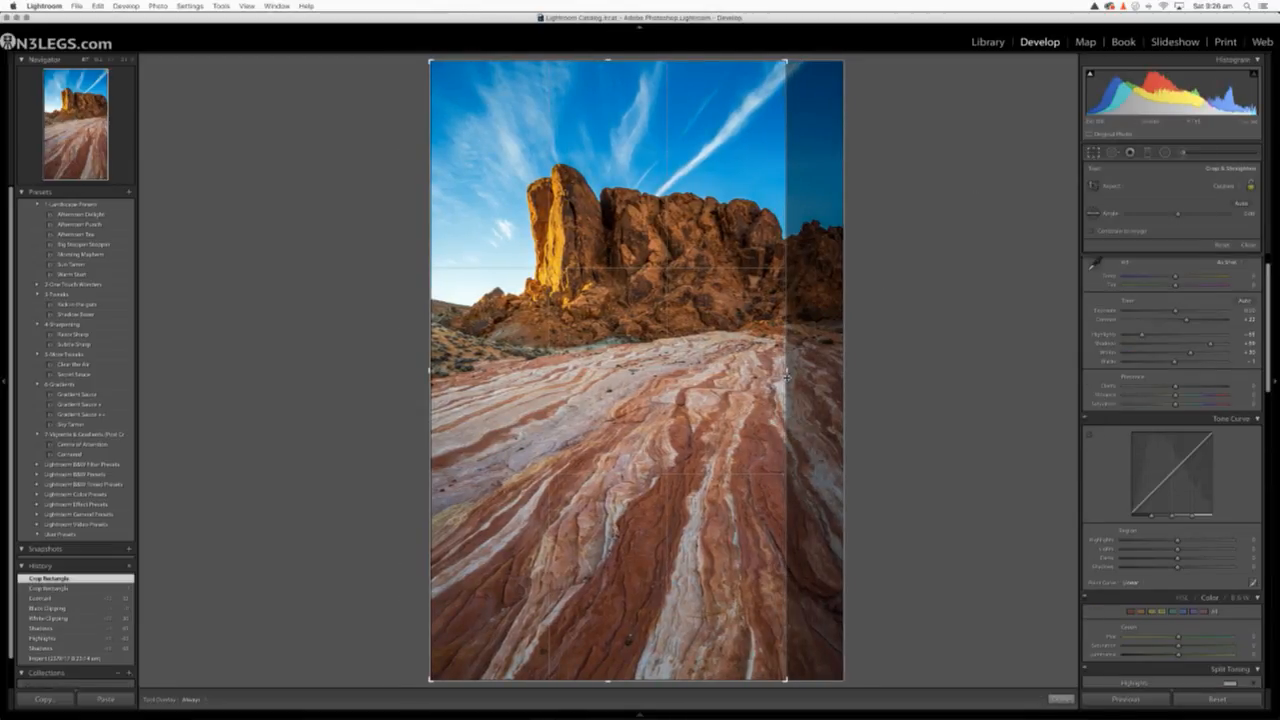
{"action": "key", "text": "Return"}
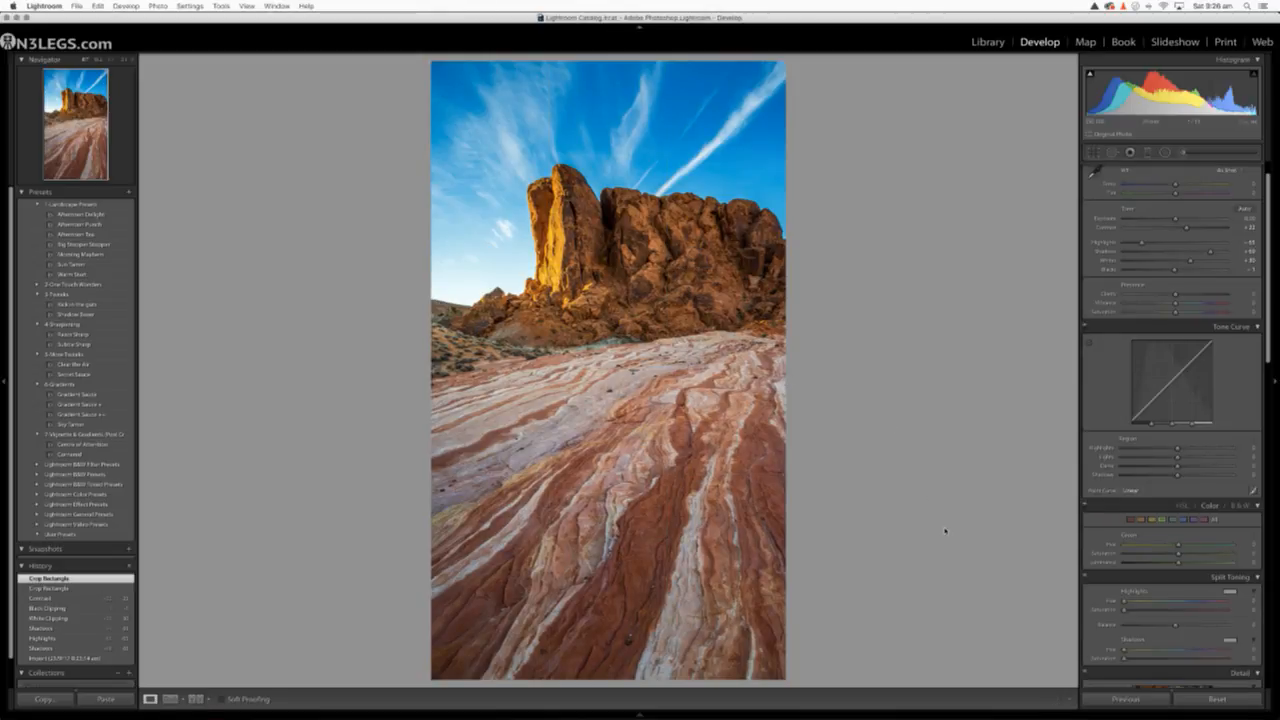
{"action": "left_click", "coordinate": [1093, 152]}
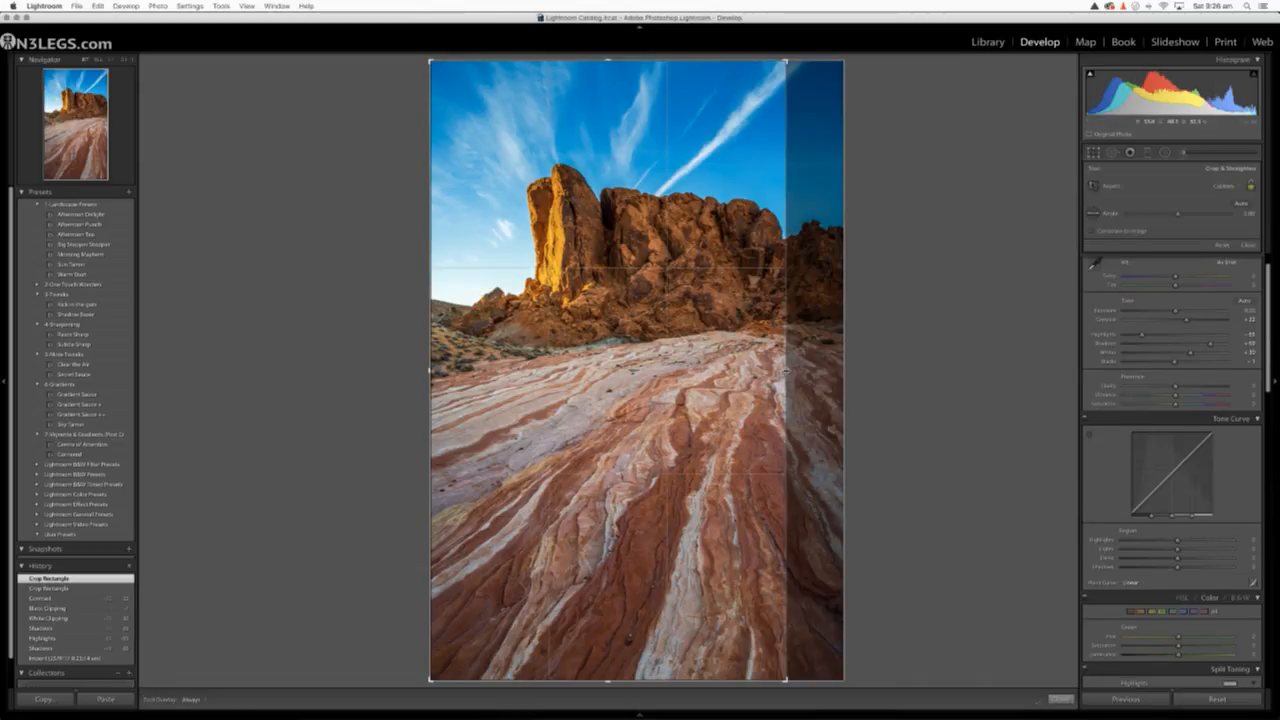
{"action": "left_click_drag", "start_coordinate": [786, 371], "coordinate": [783, 372]}
{"action": "key", "text": "Return"}
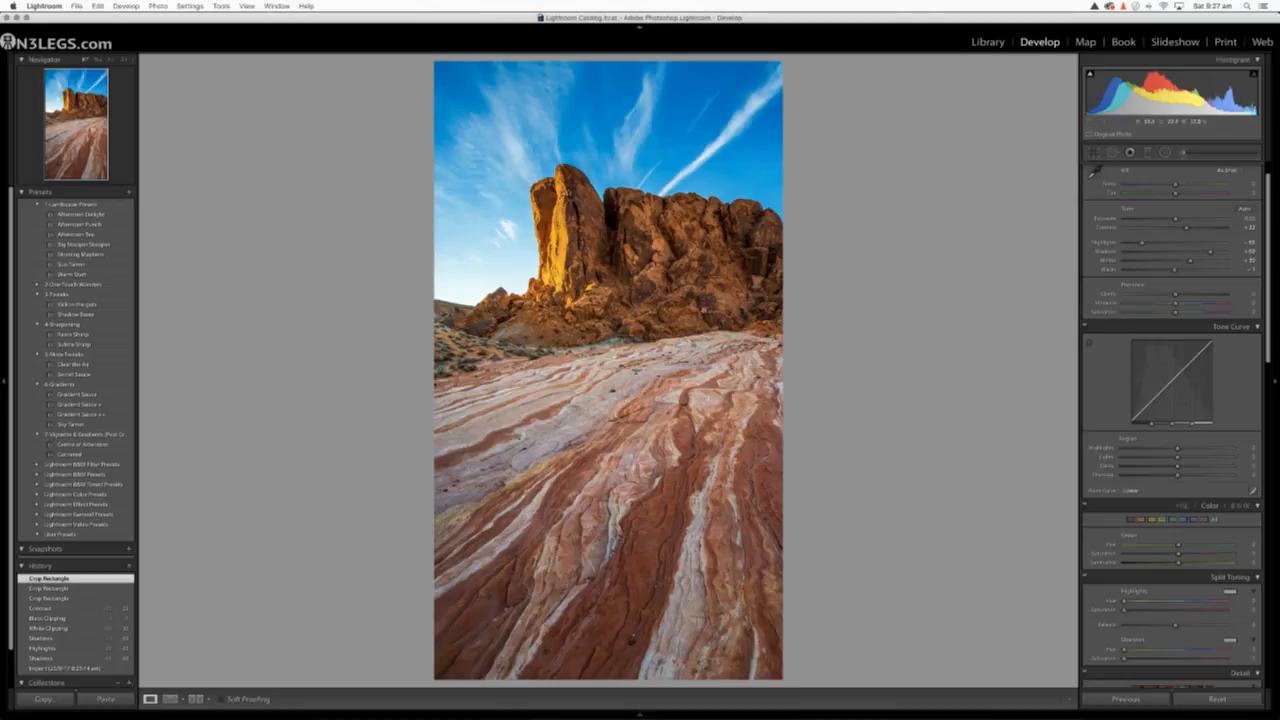
Examine the cliff close up and compare the rock photo's before and after versions several times
{"action": "left_click", "coordinate": [614, 259]}
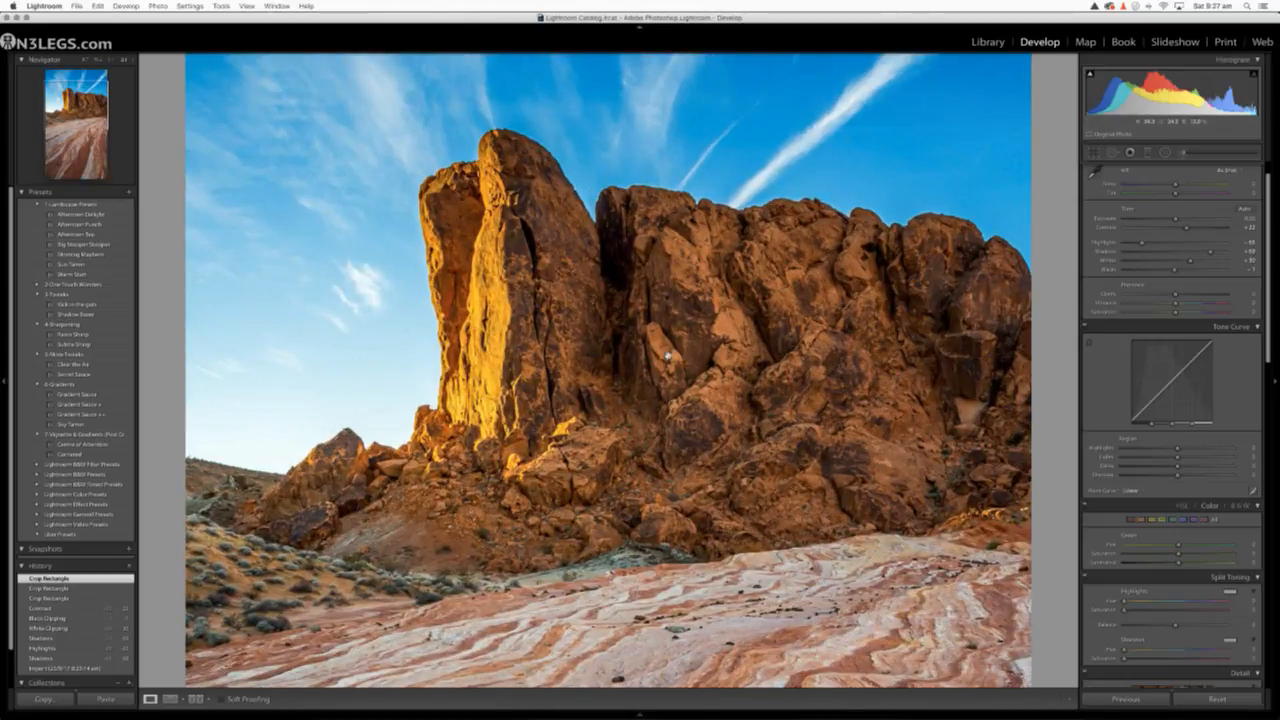
{"action": "left_click", "coordinate": [667, 356]}
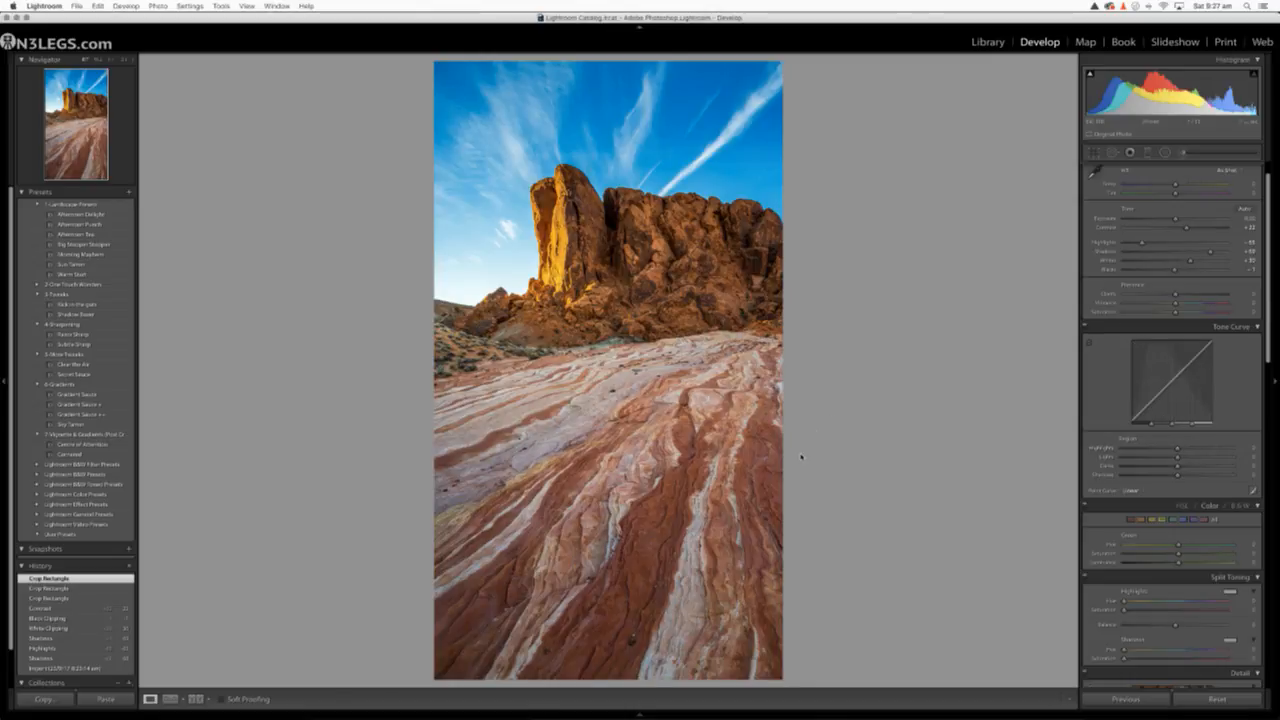
{"action": "key", "text": "backslash"}
{"action": "key", "text": "backslash"}
{"action": "key", "text": "backslash"}
{"action": "key", "text": "backslash"}
{"action": "key", "text": "backslash"}
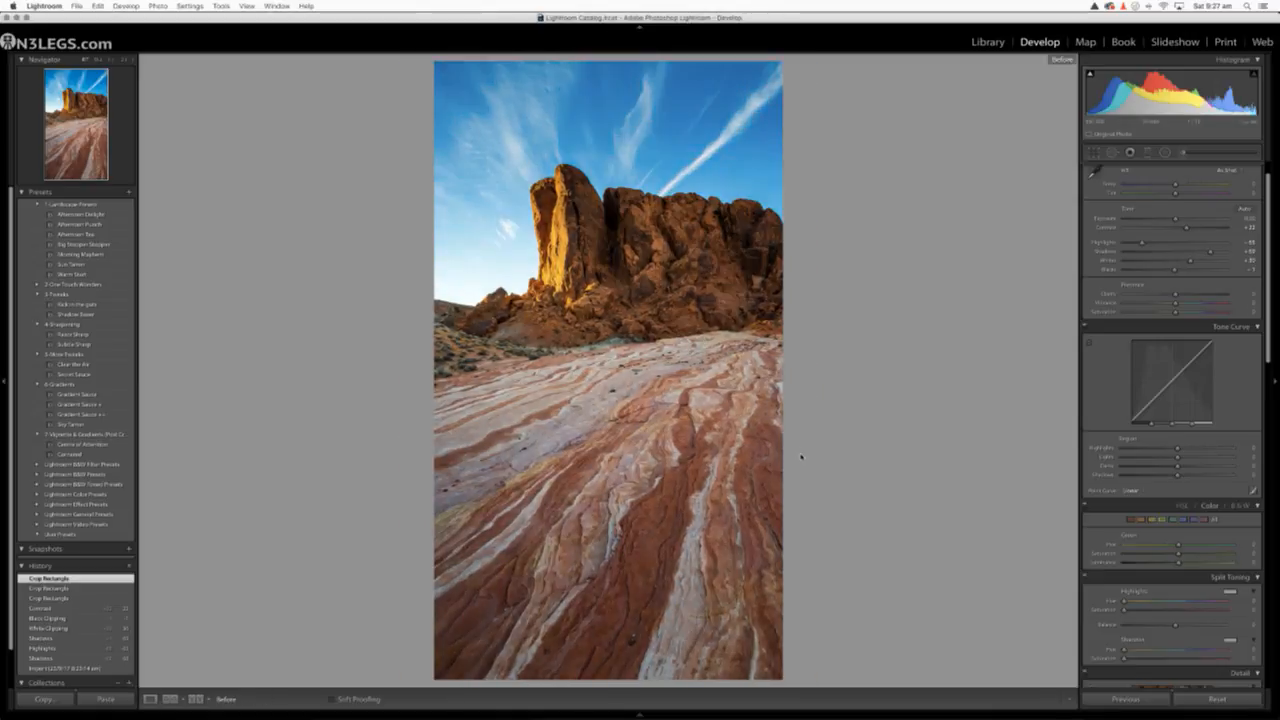
{"action": "key", "text": "backslash"}
{"action": "key", "text": "backslash"}
{"action": "key", "text": "backslash"}
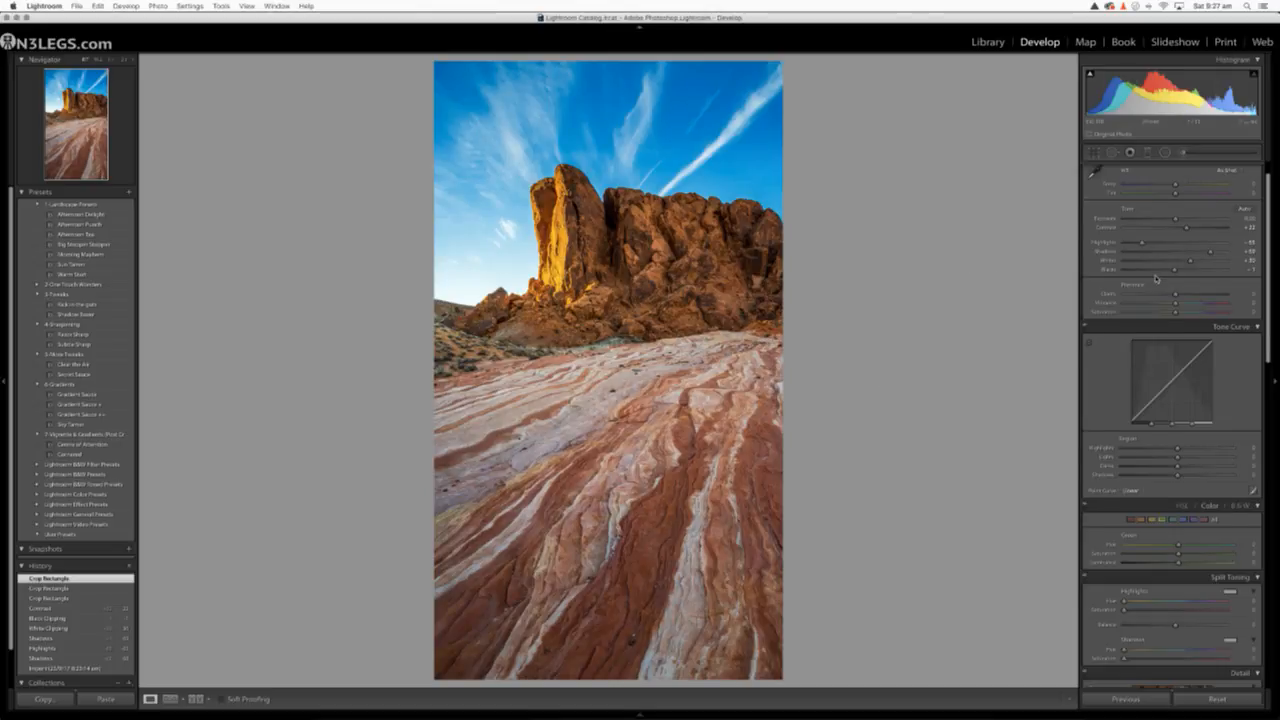
Paint an Adjustment Brush effect with Clarity at 100 over the striped foreground rock
{"action": "scroll", "coordinate": [1170, 250], "scroll_direction": "up", "scroll_amount": 1}
{"action": "left_click", "coordinate": [1185, 153]}
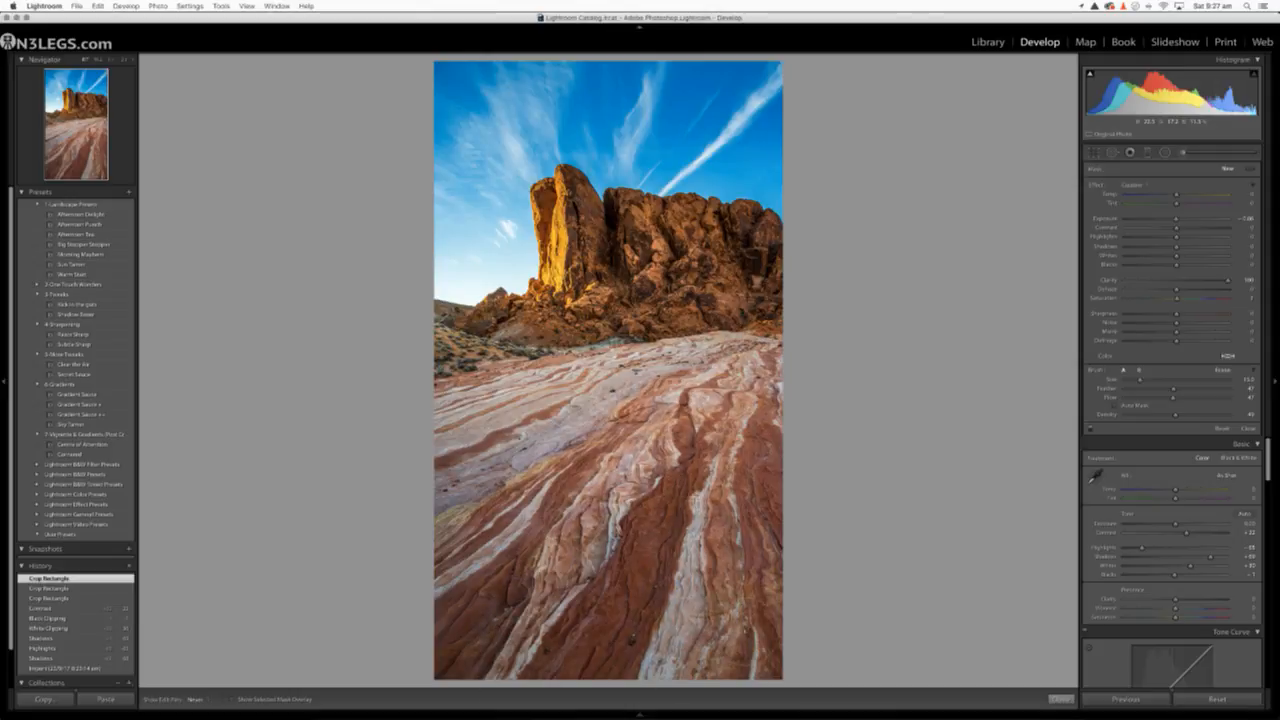
{"action": "left_click_drag", "start_coordinate": [645, 575], "coordinate": [655, 570]}
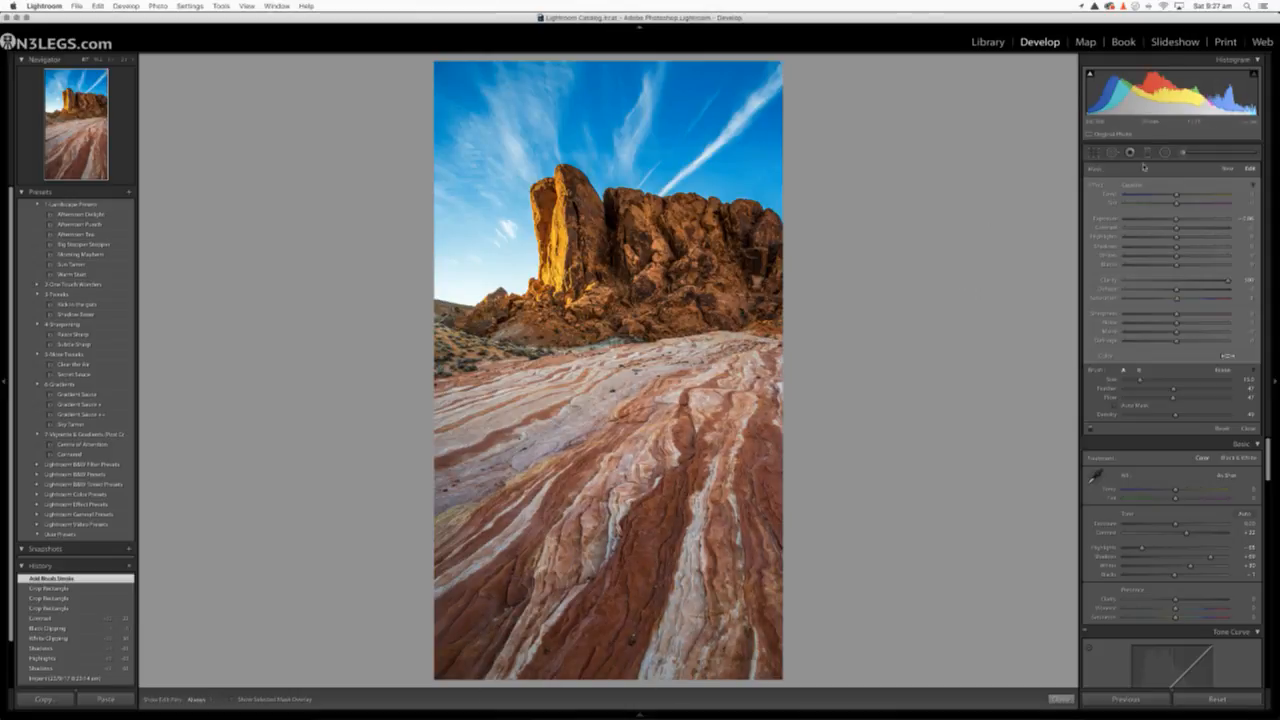
Close the Adjustment Brush and compare the rock photo's before and after versions repeatedly, checking the foreground stripes, cliff and sky
{"action": "left_click", "coordinate": [1181, 157]}
{"action": "key", "text": "backslash"}
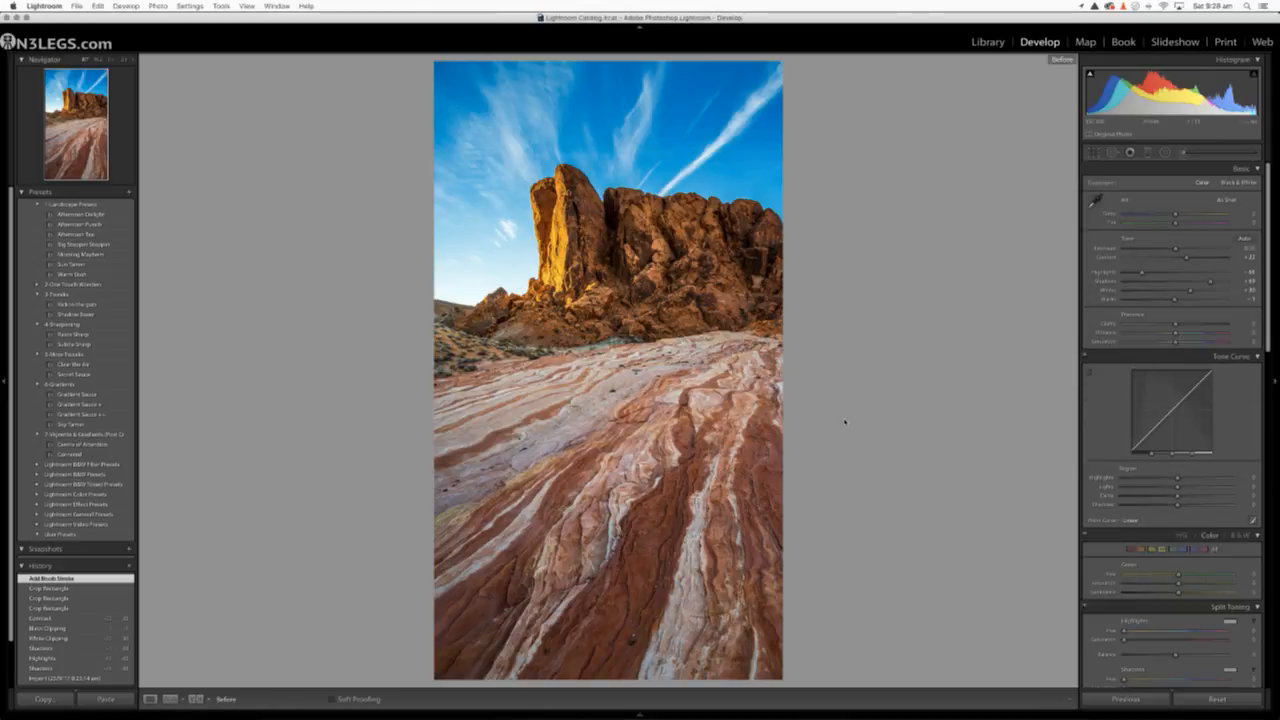
{"action": "key", "text": "backslash"}
{"action": "key", "text": "backslash"}
{"action": "key", "text": "backslash"}
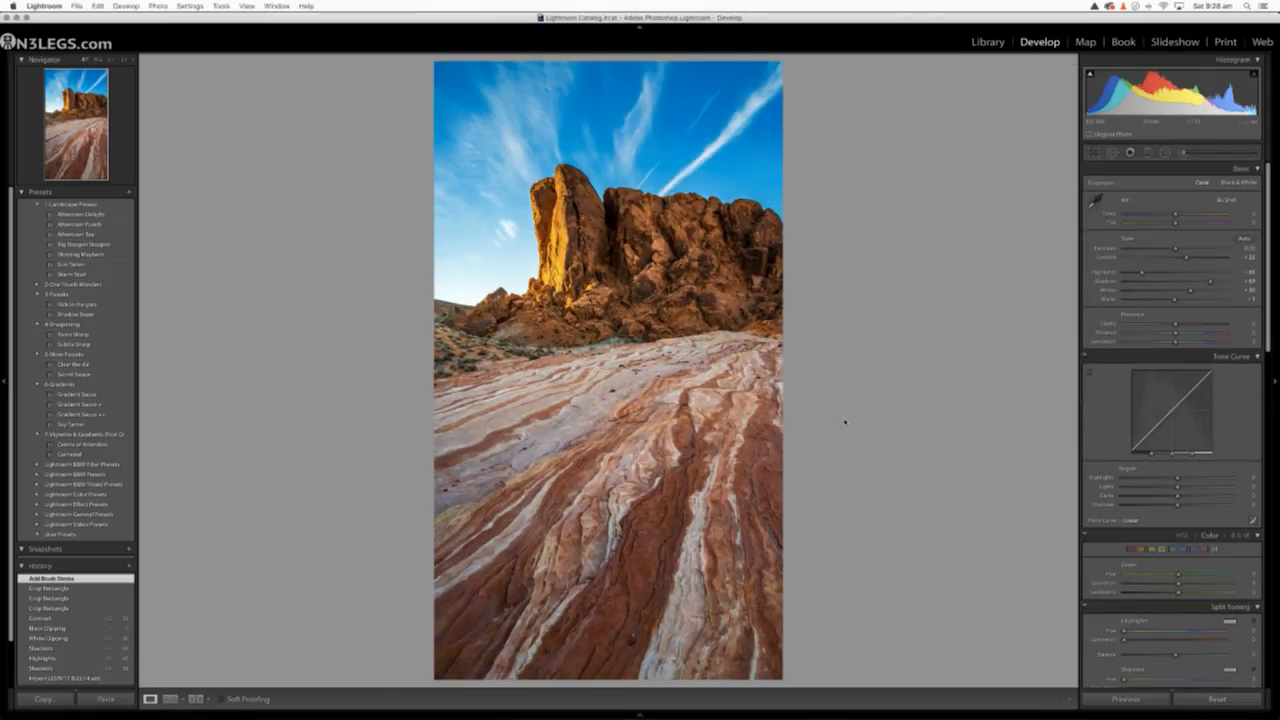
{"action": "key", "text": "backslash"}
{"action": "key", "text": "backslash"}
{"action": "key", "text": "backslash"}
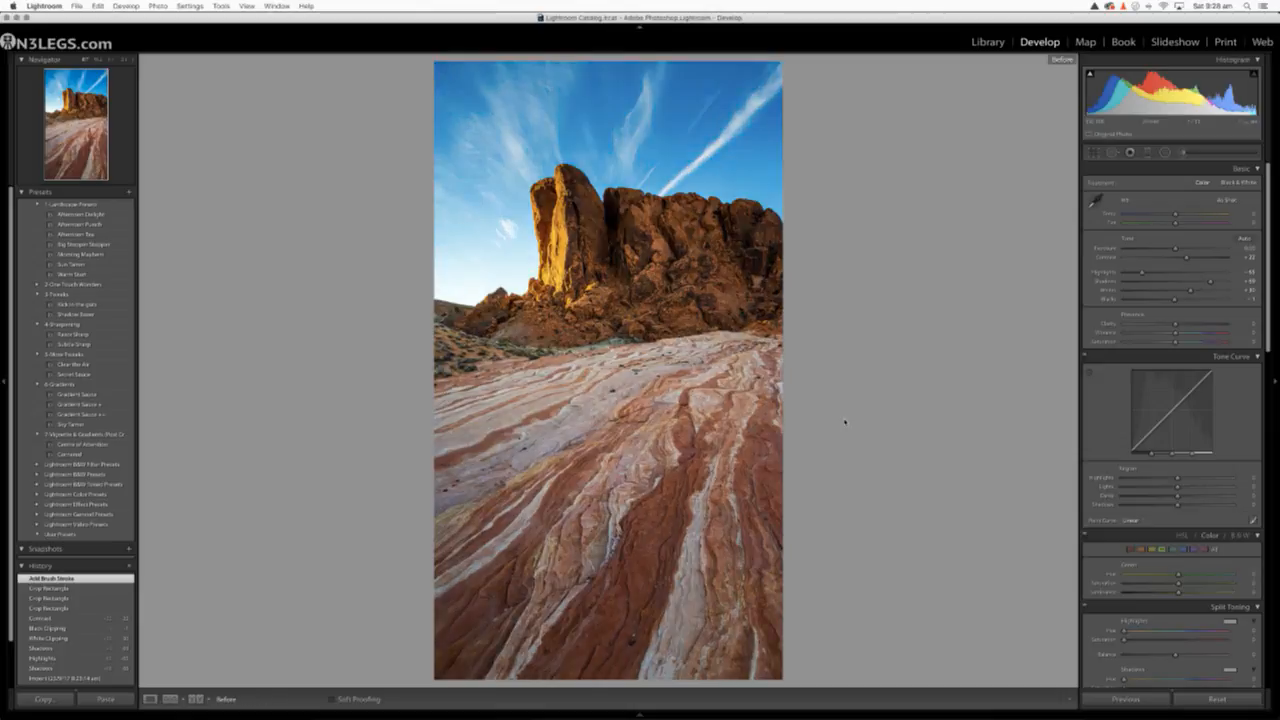
{"action": "key", "text": "backslash"}
{"action": "key", "text": "backslash"}
{"action": "key", "text": "backslash"}
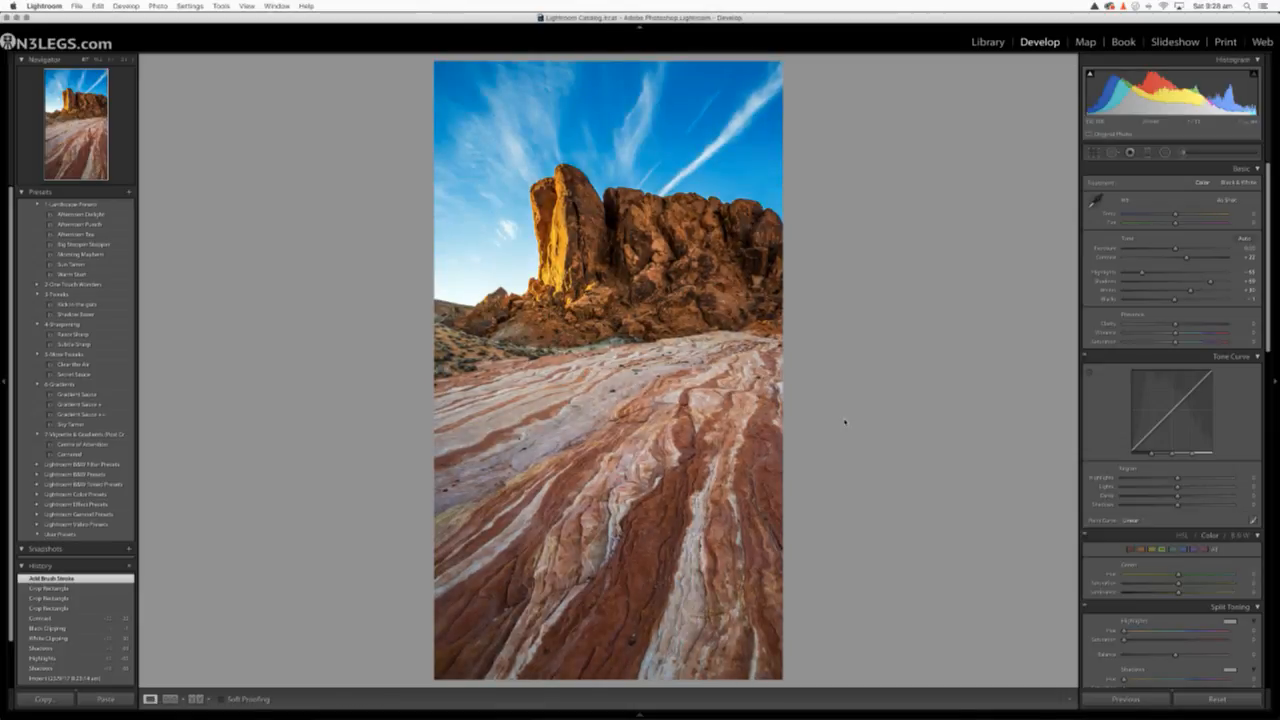
{"action": "key", "text": "backslash"}
{"action": "key", "text": "backslash"}
{"action": "key", "text": "backslash"}
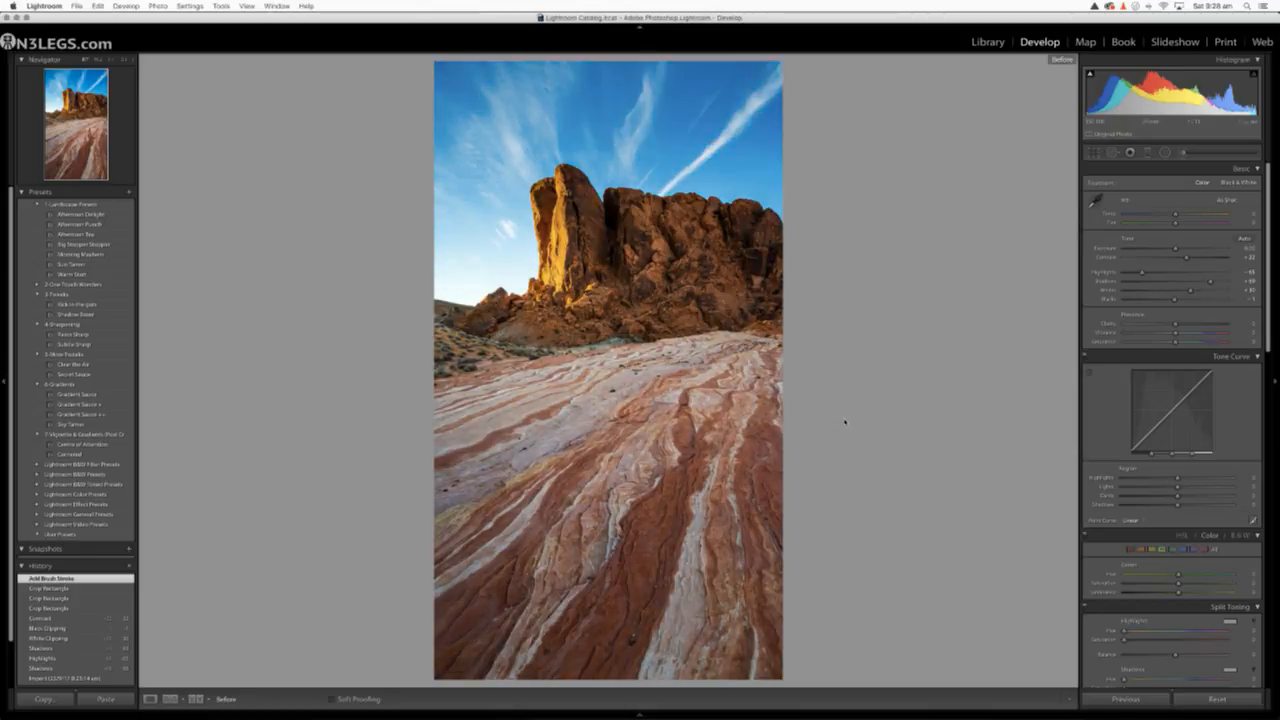
{"action": "key", "text": "backslash"}
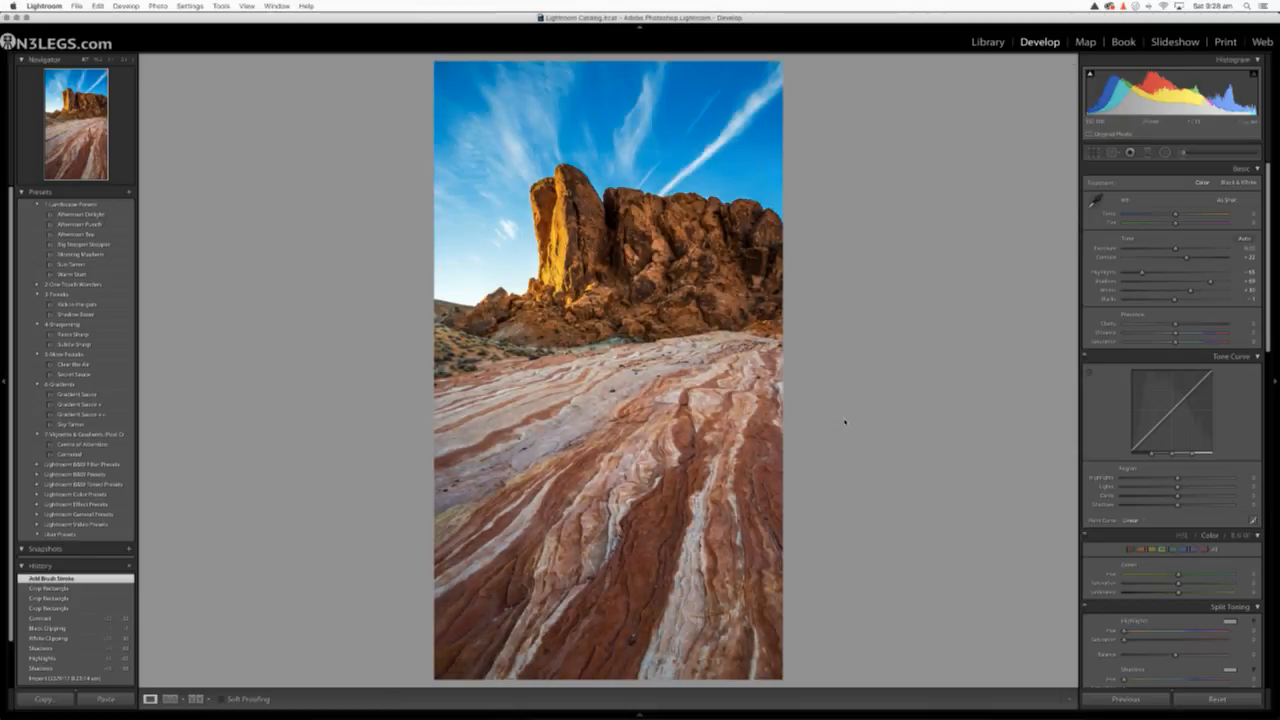